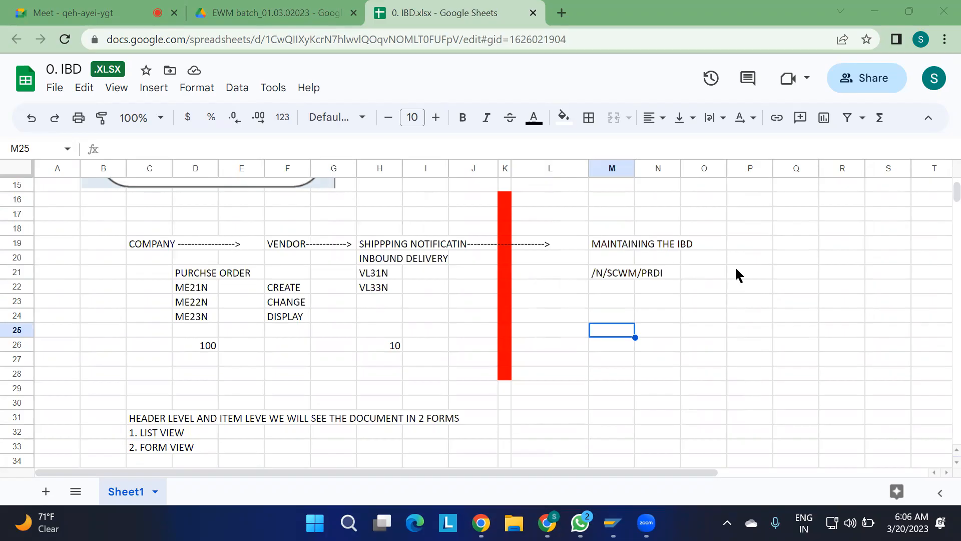
# Fill the ME21N cell under the purchase order heading with orange.
pyautogui.scroll(1, 739, 275)
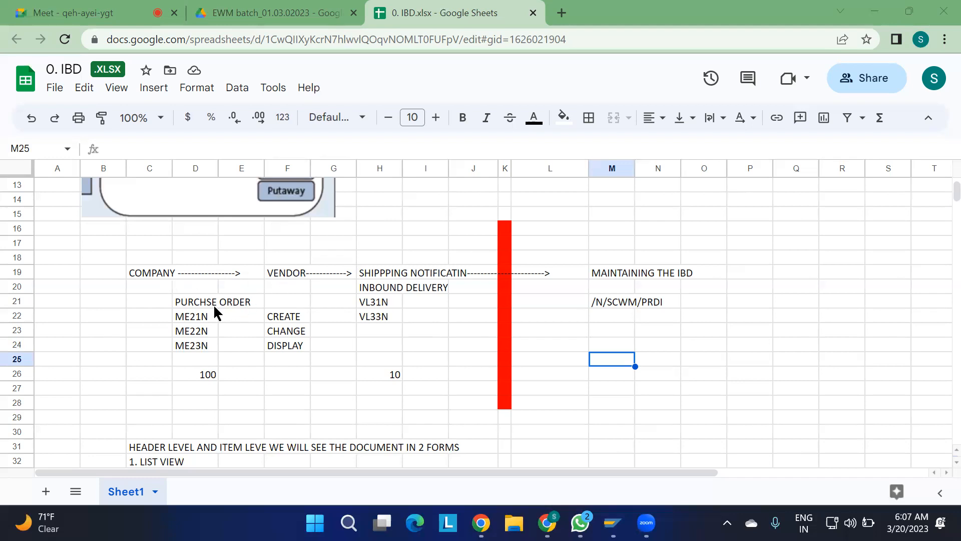
pyautogui.click(196, 319)
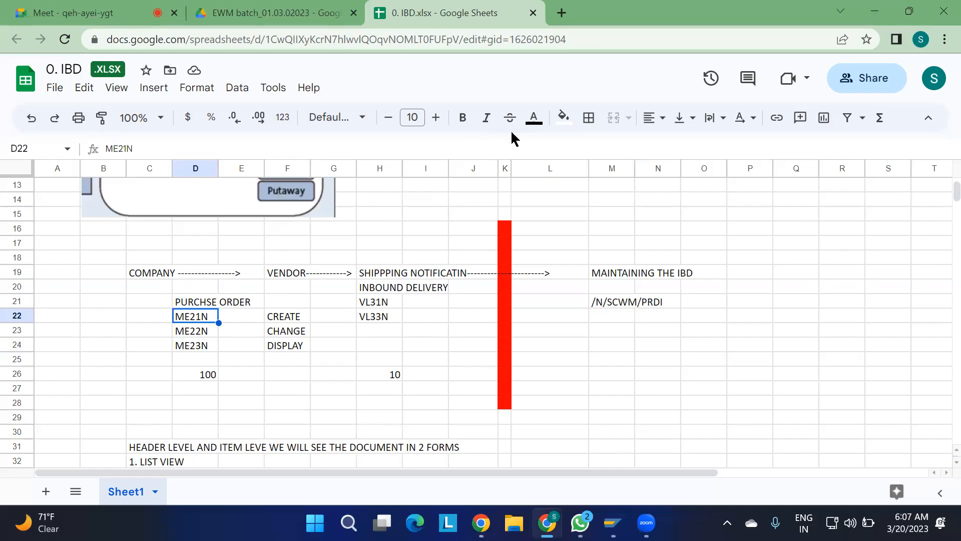
pyautogui.click(563, 118)
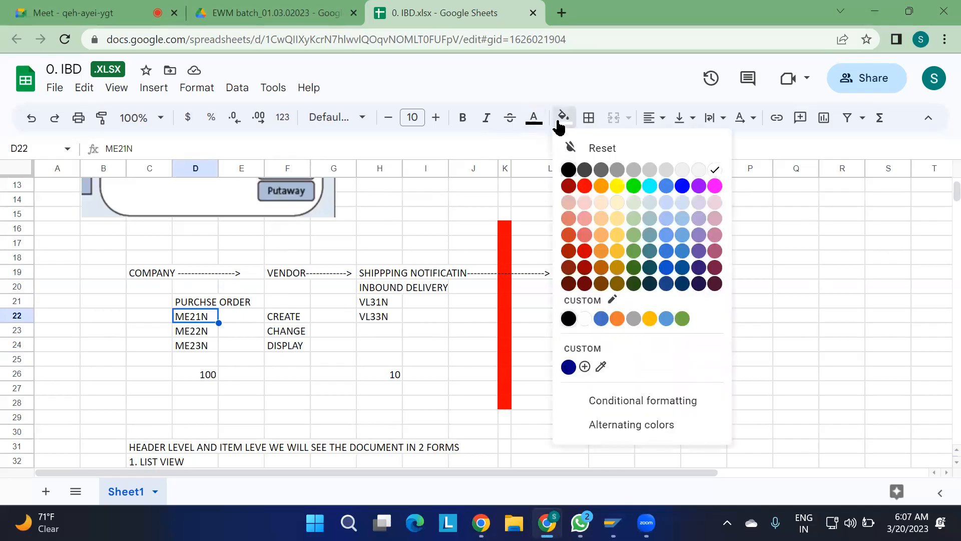
pyautogui.click(600, 186)
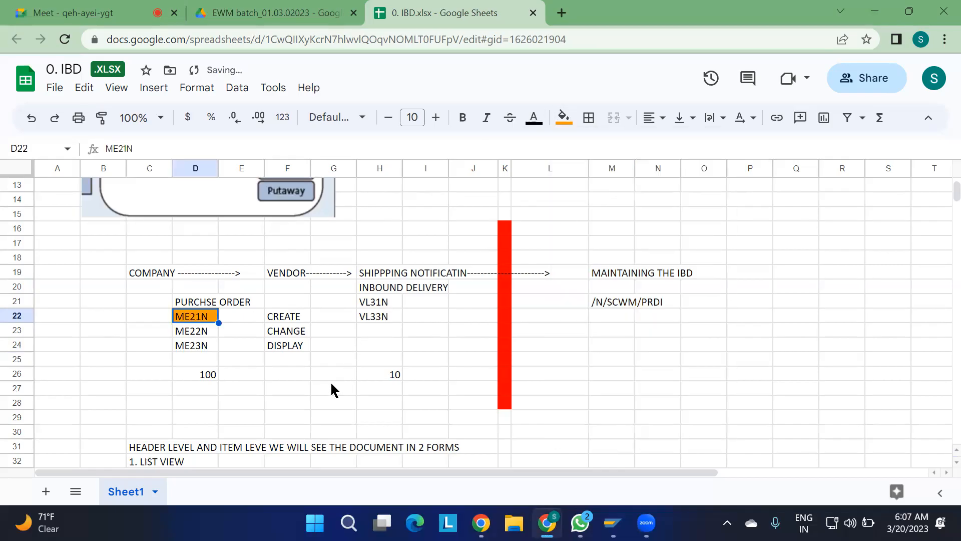
pyautogui.click(315, 389)
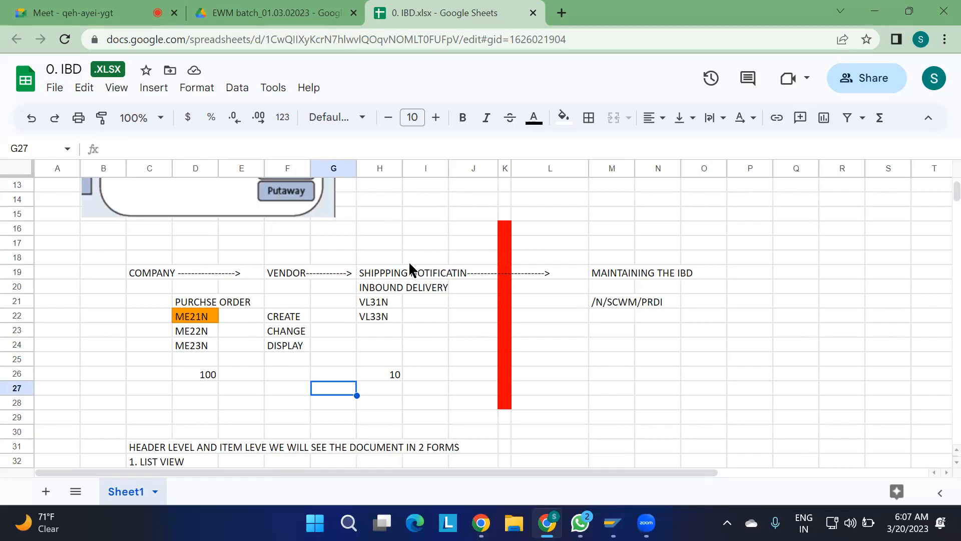
# Fill the VL31N cell under the inbound delivery heading with cyan and slightly narrow the red divider column K.
pyautogui.click(384, 303)
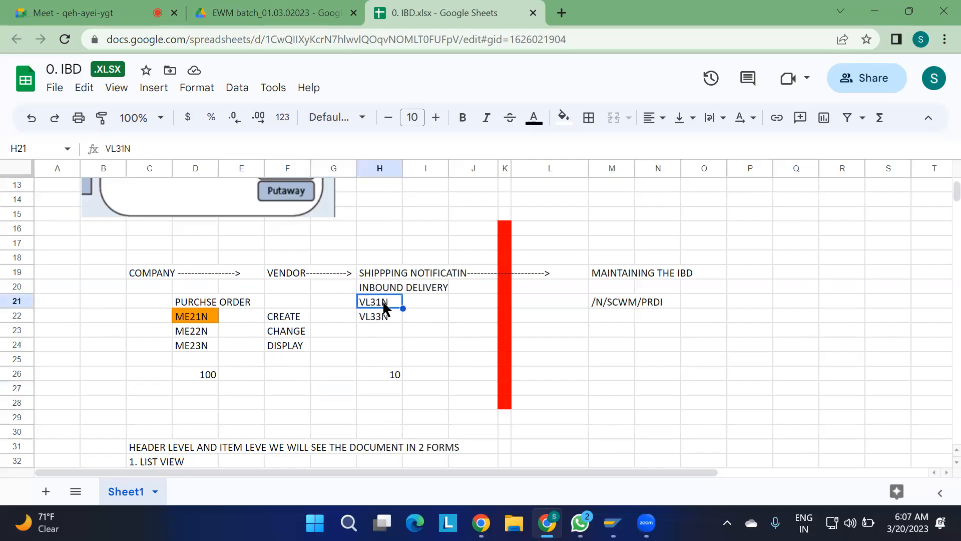
pyautogui.click(565, 118)
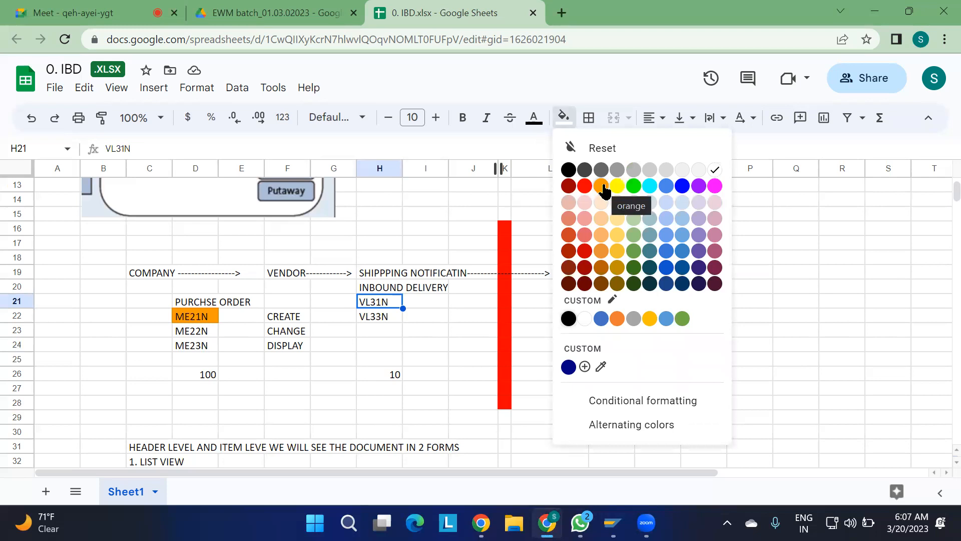
pyautogui.click(649, 186)
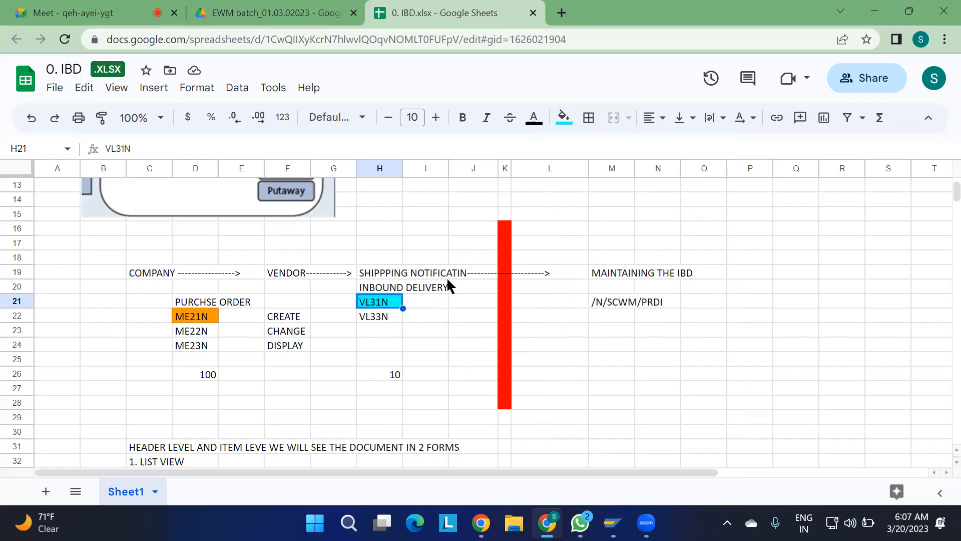
pyautogui.moveTo(509, 168); pyautogui.dragTo(506, 167)
pyautogui.click(694, 243)
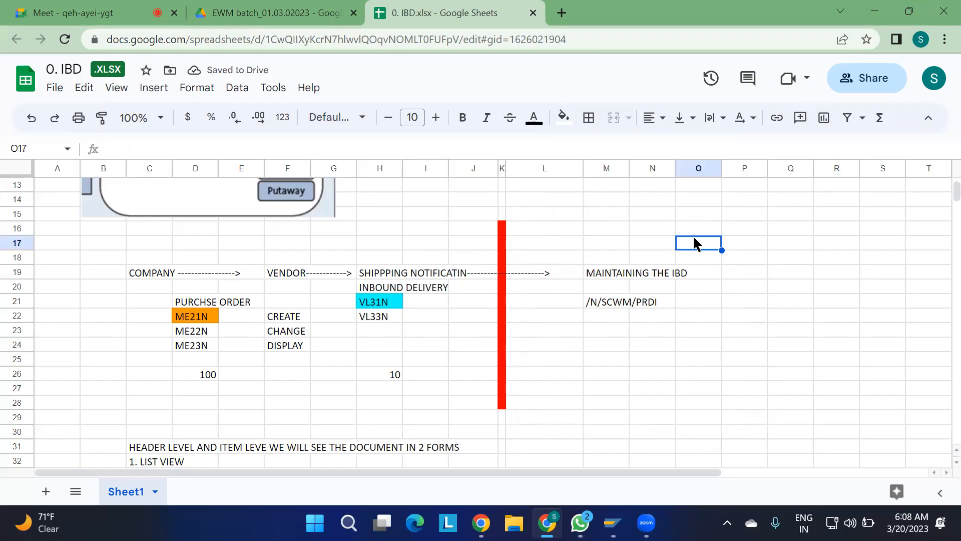
# Enter the label "qrfc:" in cell J15, just above the red divider column.
pyautogui.click(490, 217)
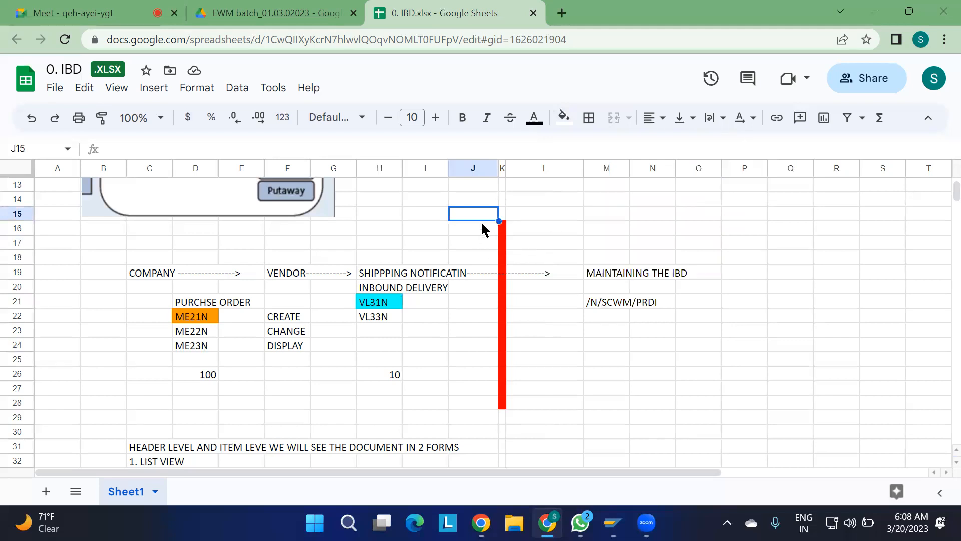
pyautogui.write('qrfc:')
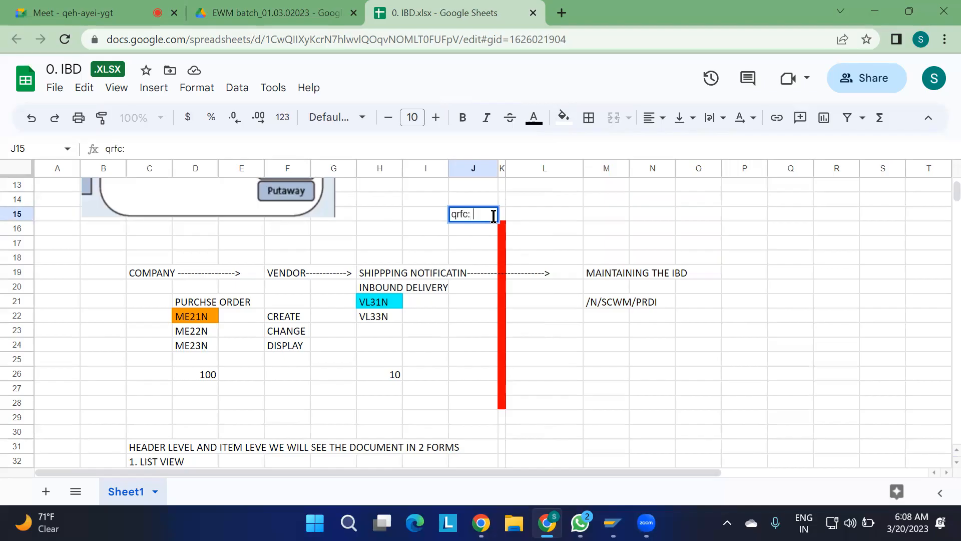
pyautogui.press('capslock')
pyautogui.scroll(-1, 554, 328)
pyautogui.scroll(2, 554, 328)
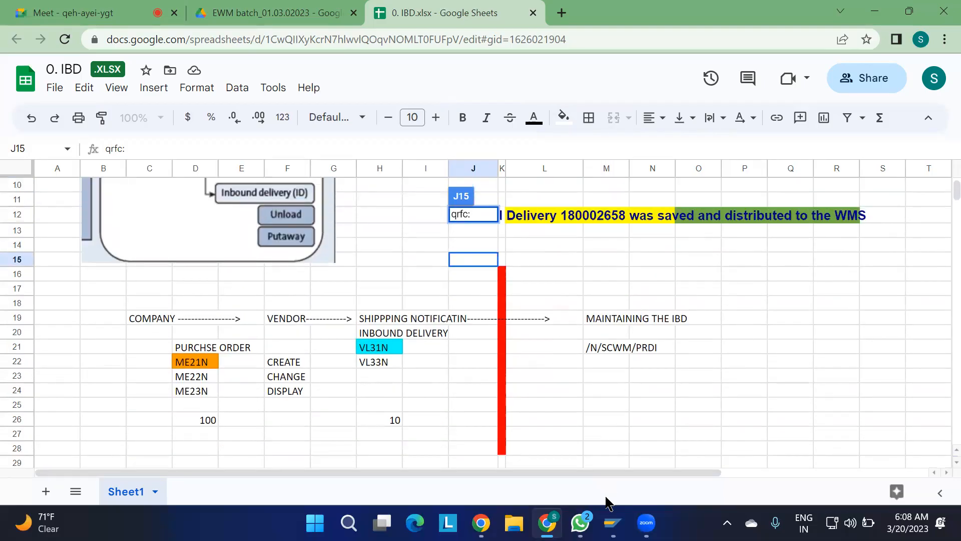
# Switch to SAP Logon, open the MD1 S/4HANA system and log on with the saved user name and the account password.
pyautogui.click(613, 522)
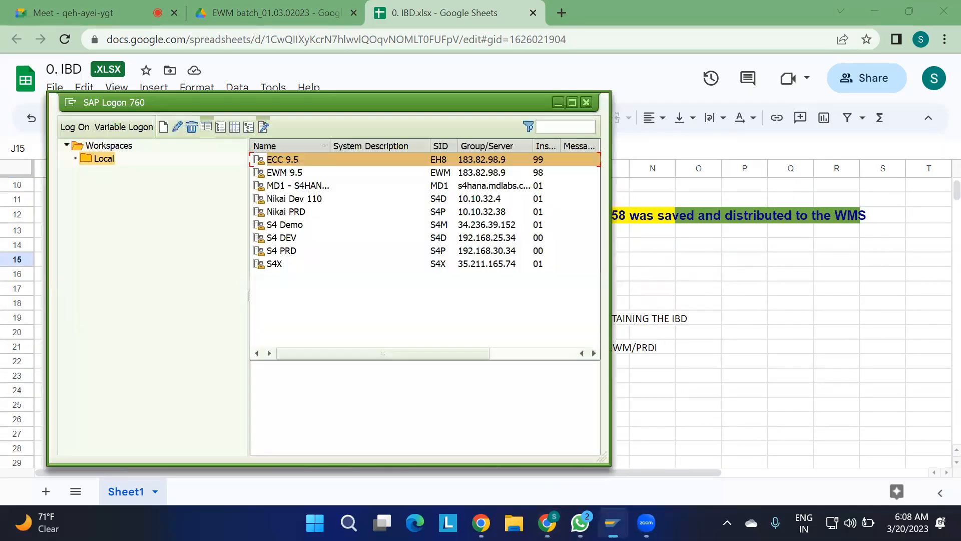
pyautogui.doubleClick(311, 187)
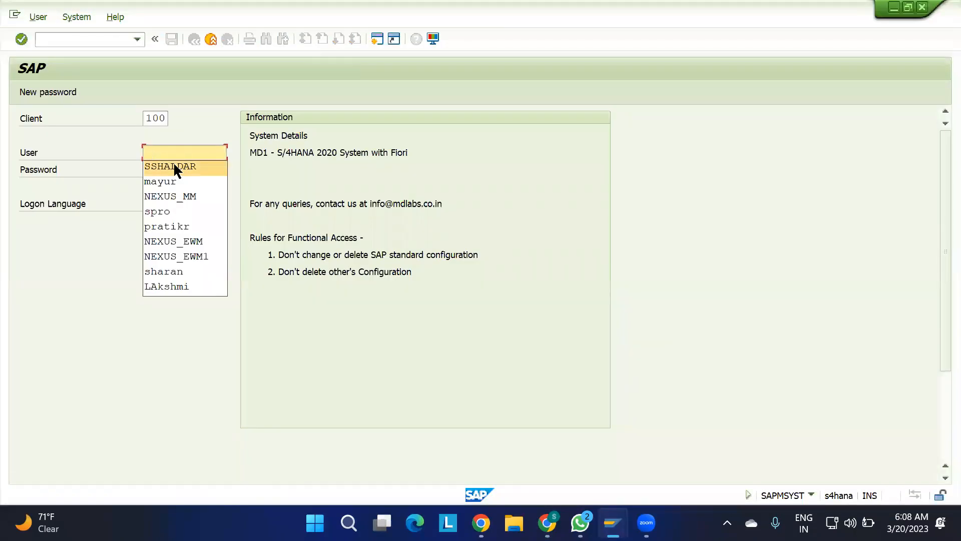
pyautogui.click(173, 166)
pyautogui.press('capslock')
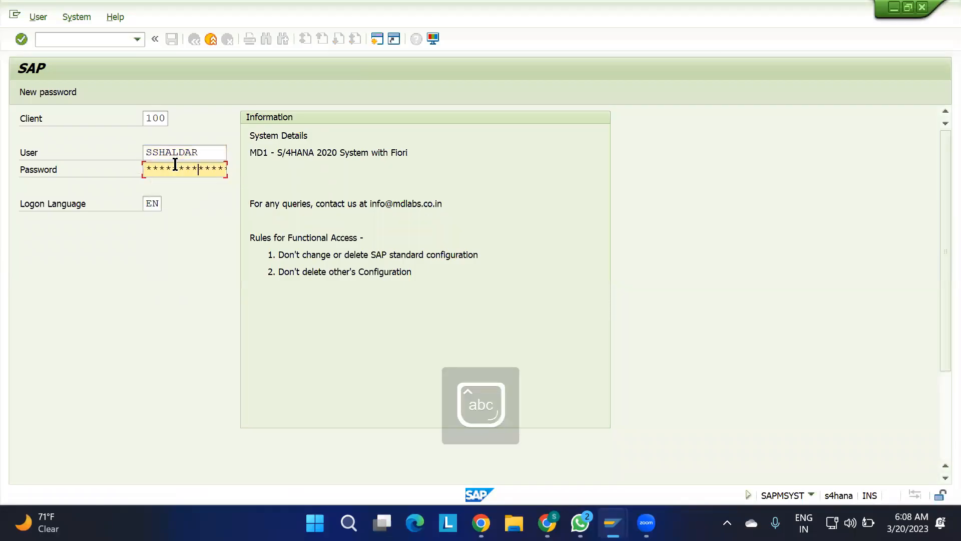
pyautogui.press('Return')
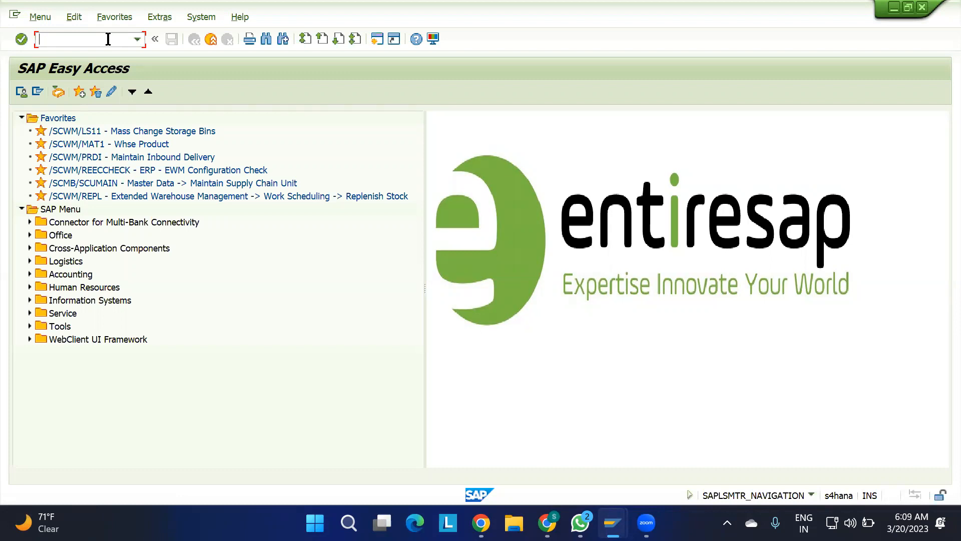
# Start a standard purchase order with transaction ME21N and choose supplier 713.
pyautogui.write('me21n')
pyautogui.press('Return')
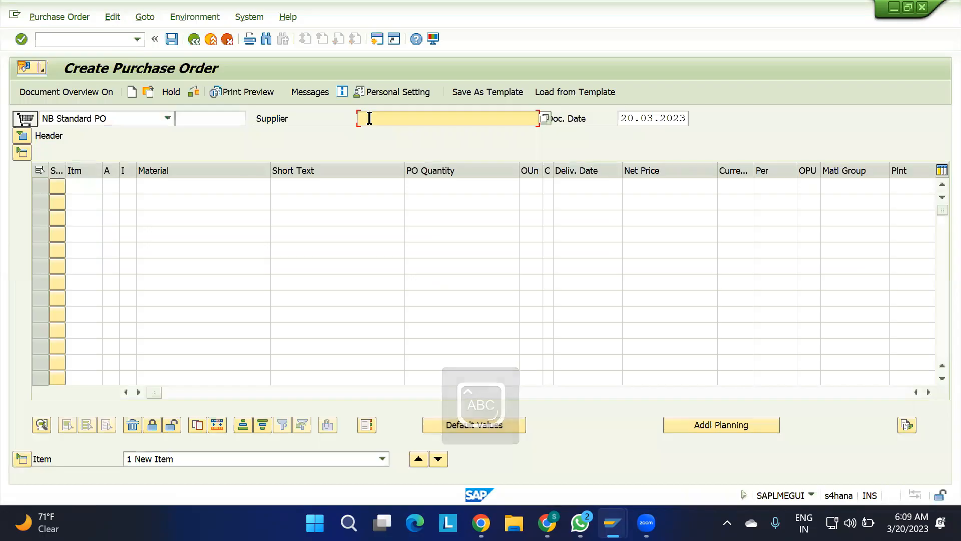
pyautogui.click(369, 118)
pyautogui.press('Down')
pyautogui.press('Return')
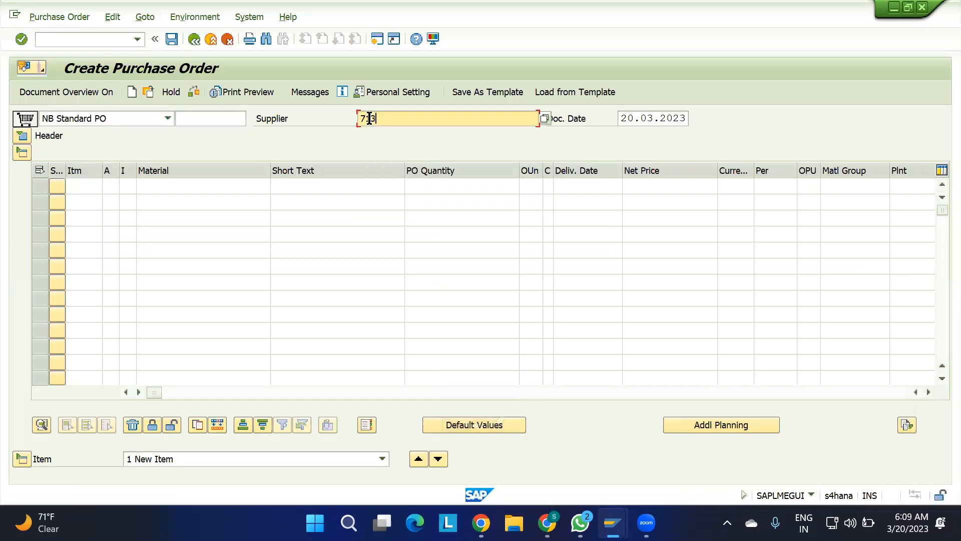
# Fill in the header's organizational data with purchasing organization 1100, purchasing group 001 and company code 1100.
pyautogui.click(20, 132)
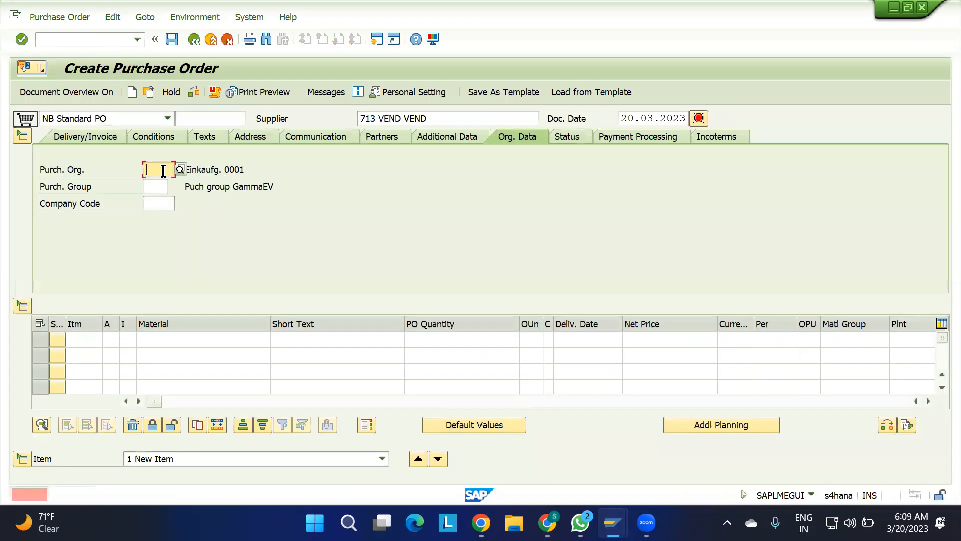
pyautogui.write('1100')
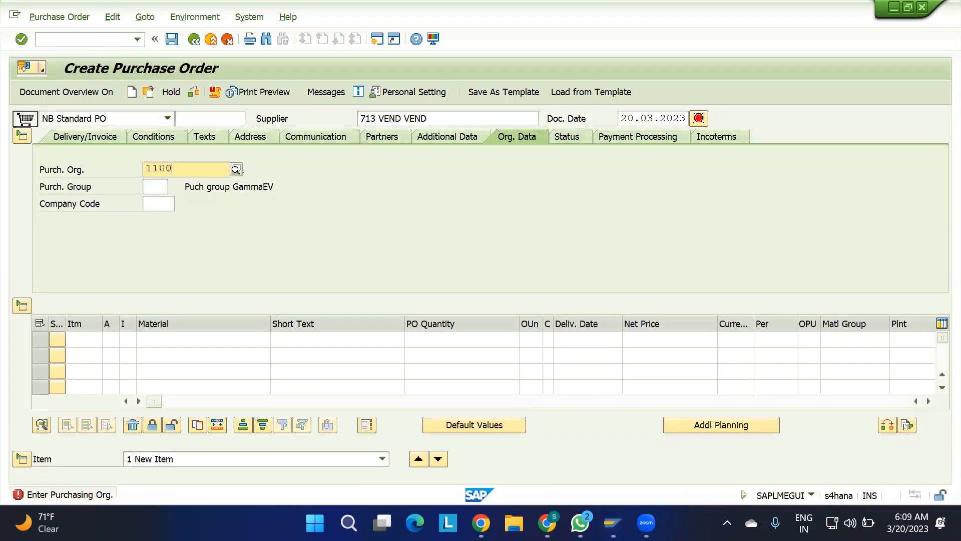
pyautogui.press('Return')
pyautogui.write('001')
pyautogui.press('Return')
pyautogui.write('1100')
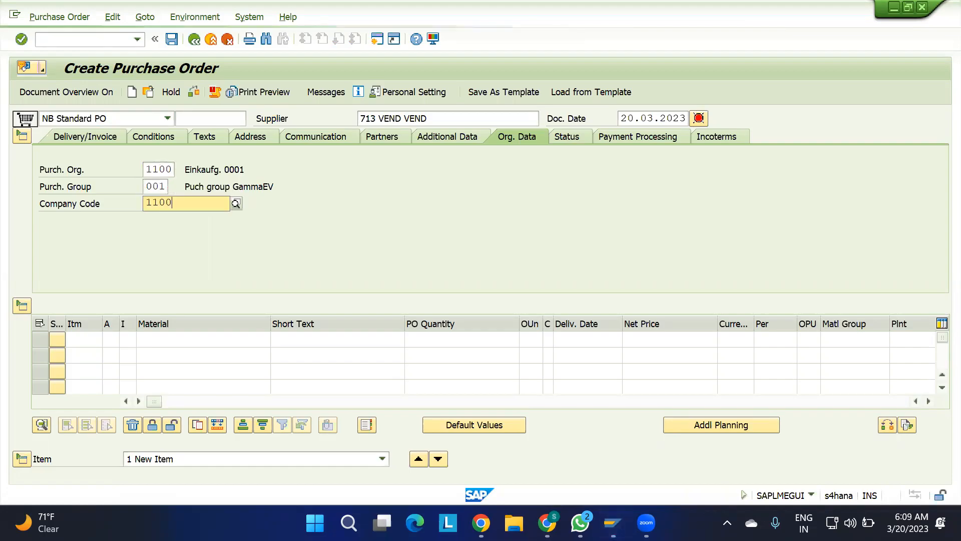
pyautogui.press('Return')
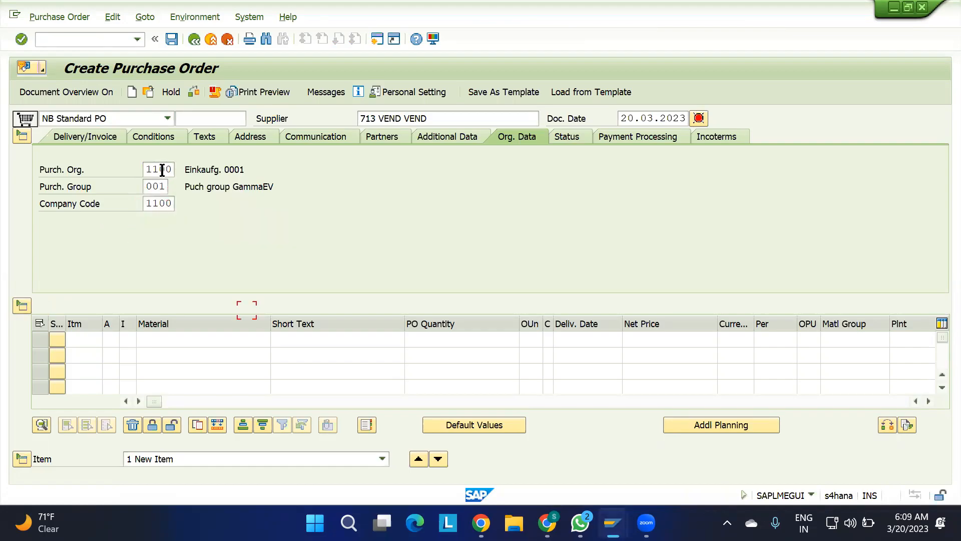
# Enter material 1100-MAT1 with a PO quantity of 100 in the first item row.
pyautogui.press('Tab')
pyautogui.press('Tab')
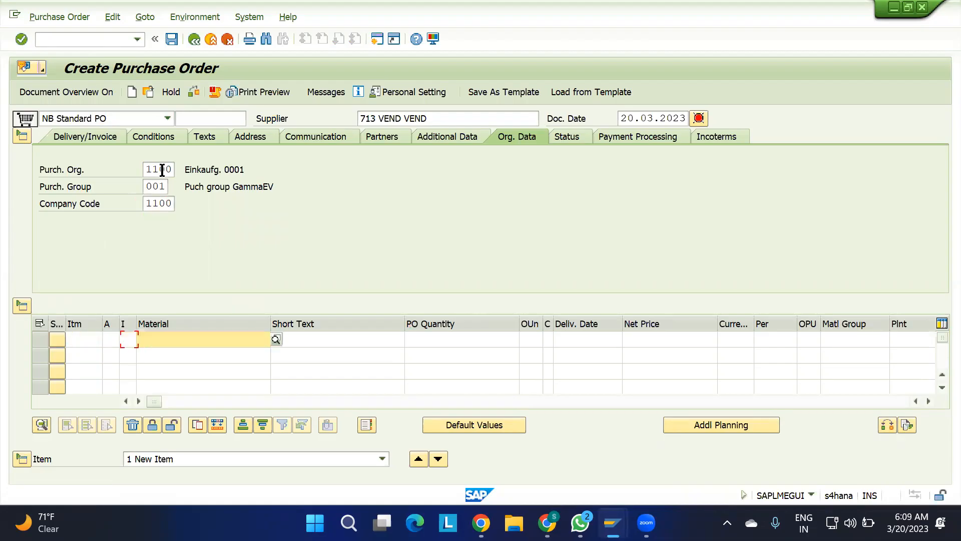
pyautogui.write('1100')
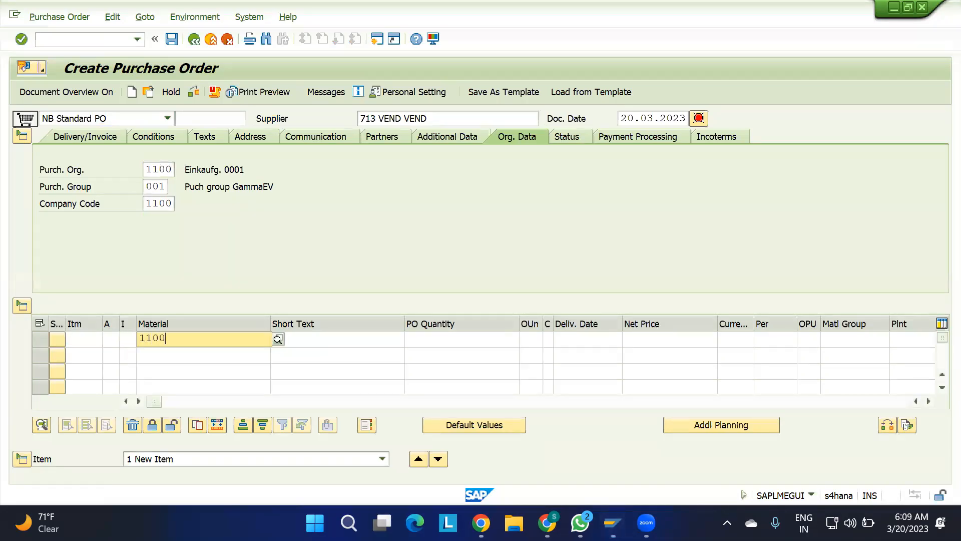
pyautogui.write('-MAT1')
pyautogui.press('Down')
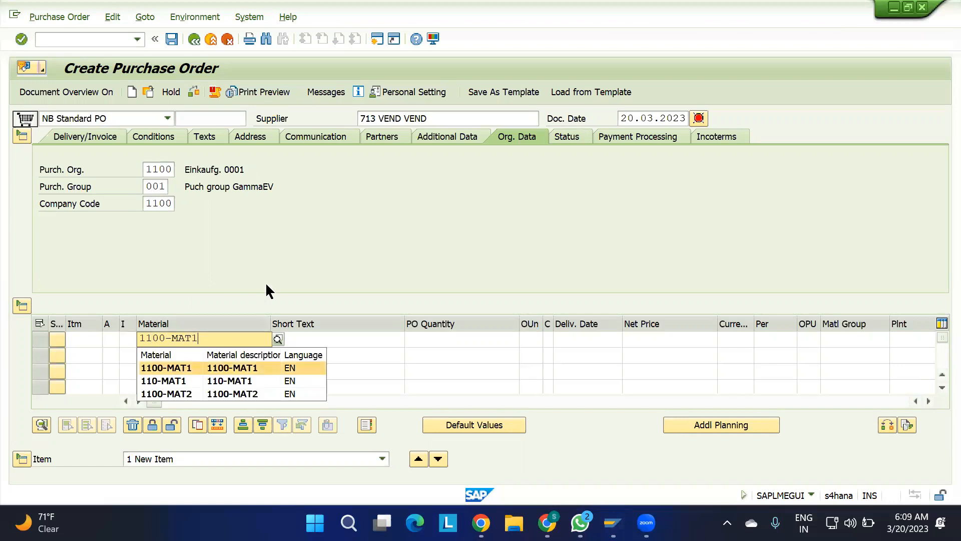
pyautogui.press('Return')
pyautogui.press('Tab')
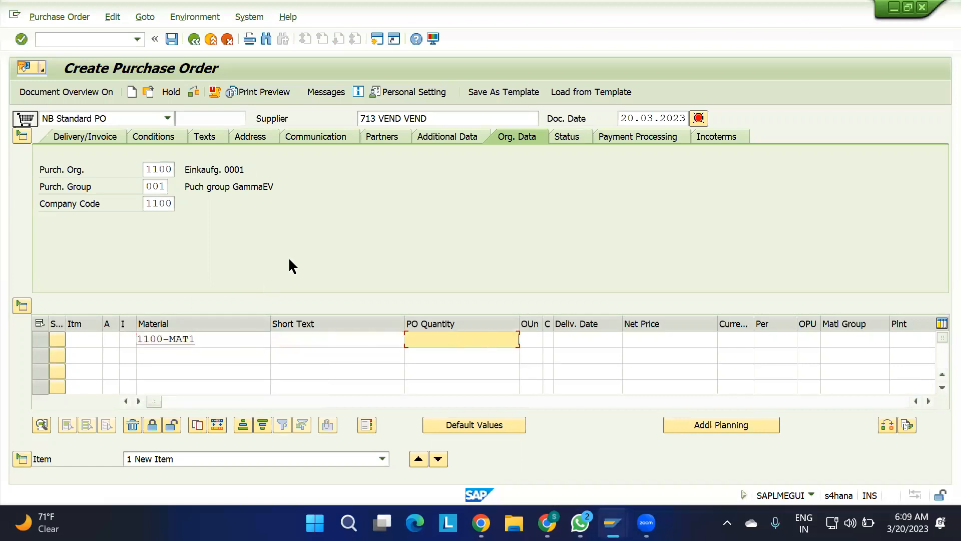
pyautogui.write('100')
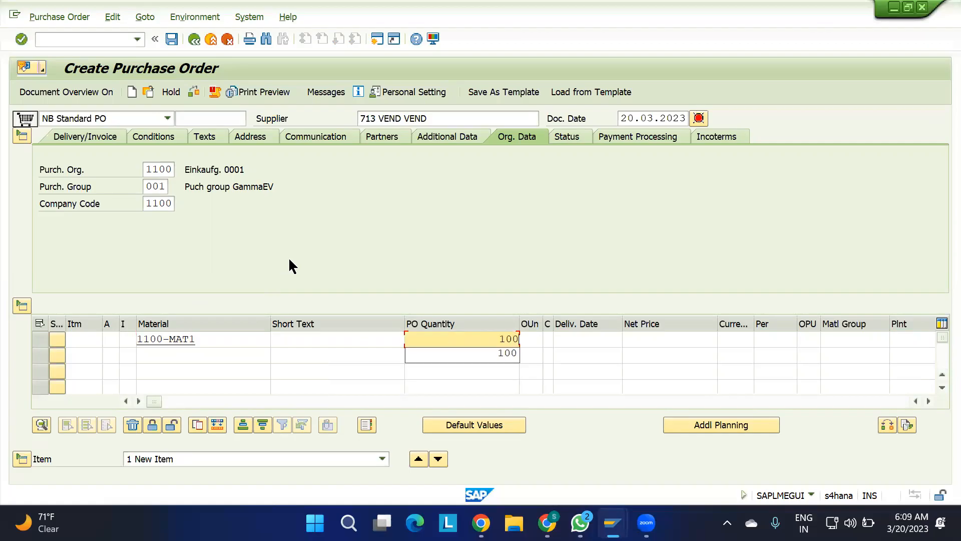
# Enter a net price of 10 with currency USD for the first item.
pyautogui.press('Tab')
pyautogui.press('Tab')
pyautogui.press('Tab')
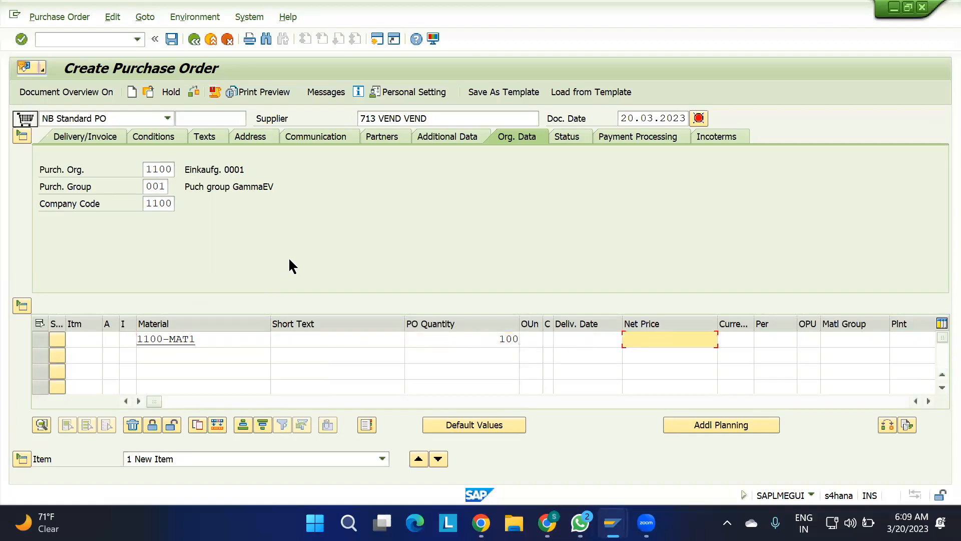
pyautogui.write('10')
# Assign plant 1100 and storage location ROD to the first item and have the order data checked.
pyautogui.press('Tab')
pyautogui.write('USD')
pyautogui.press('Tab')
pyautogui.press('Tab')
pyautogui.press('Tab')
pyautogui.press('Tab')
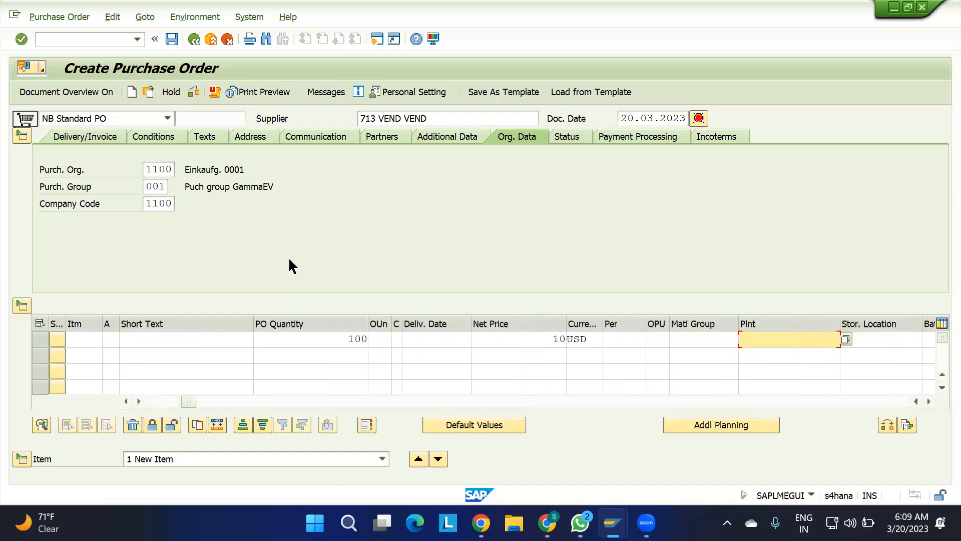
pyautogui.write('1100')
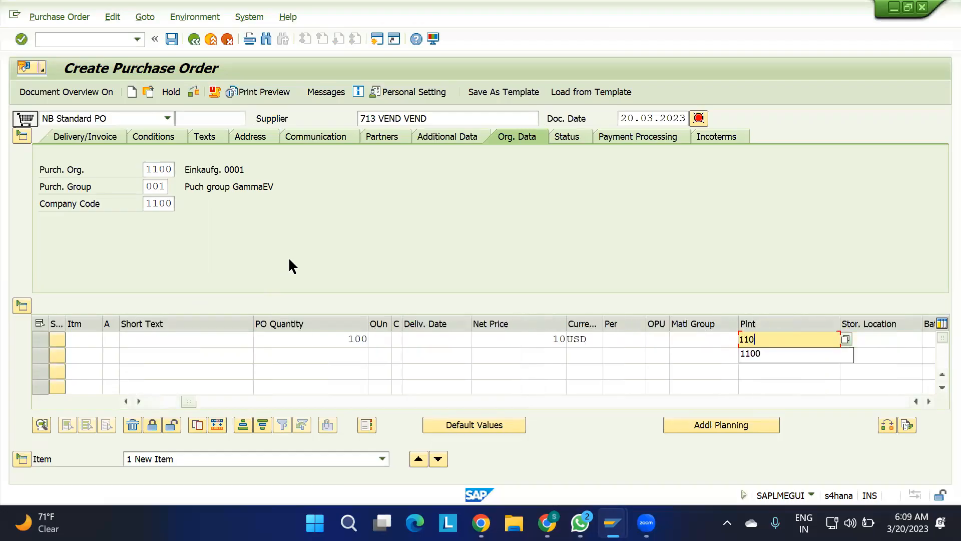
pyautogui.press('Tab')
pyautogui.write('ROD')
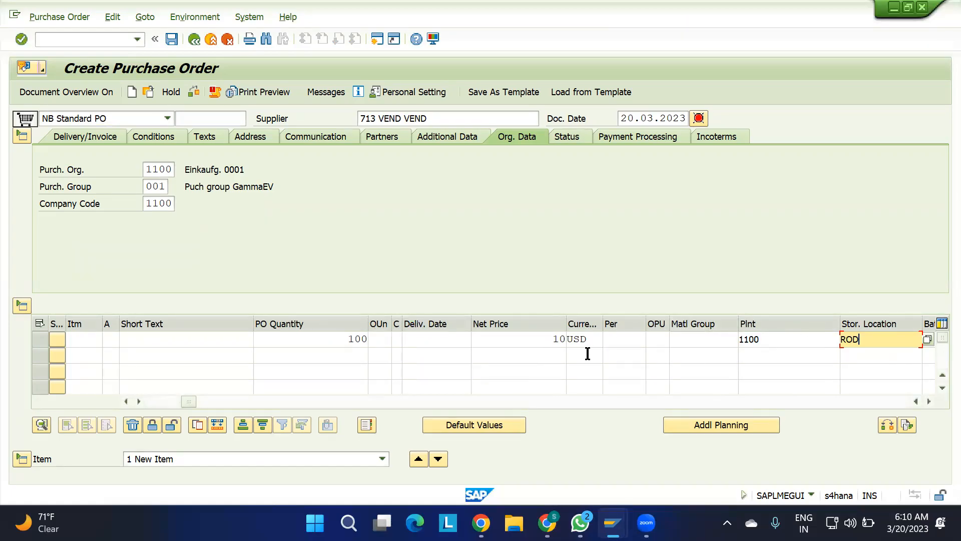
pyautogui.doubleClick(849, 339)
pyautogui.press('Return')
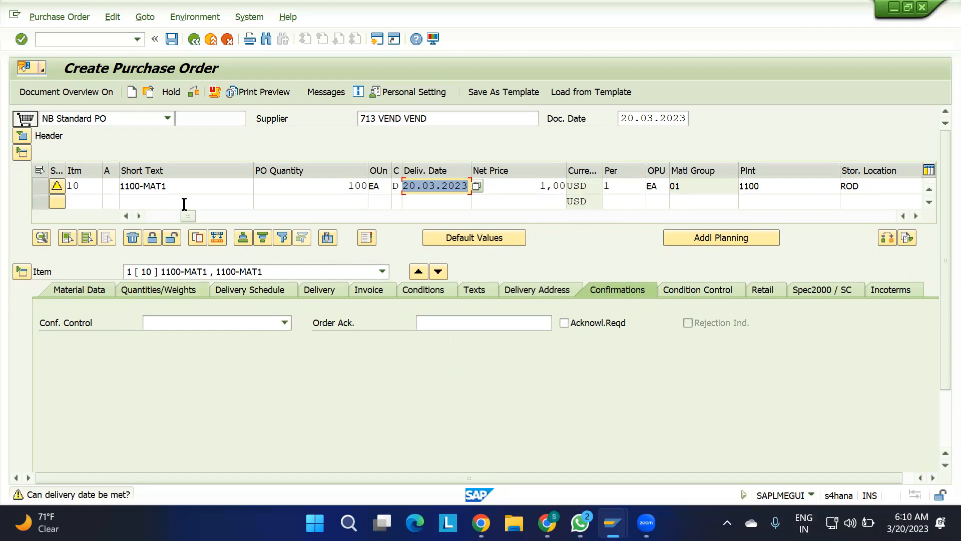
# Save the purchase order and select its document number in the detailed message window.
pyautogui.click(171, 40)
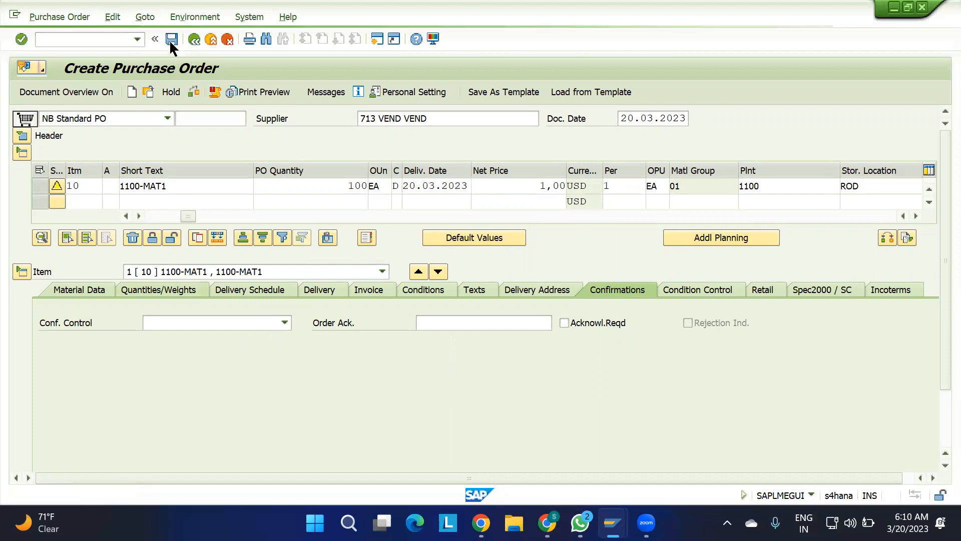
pyautogui.click(107, 126)
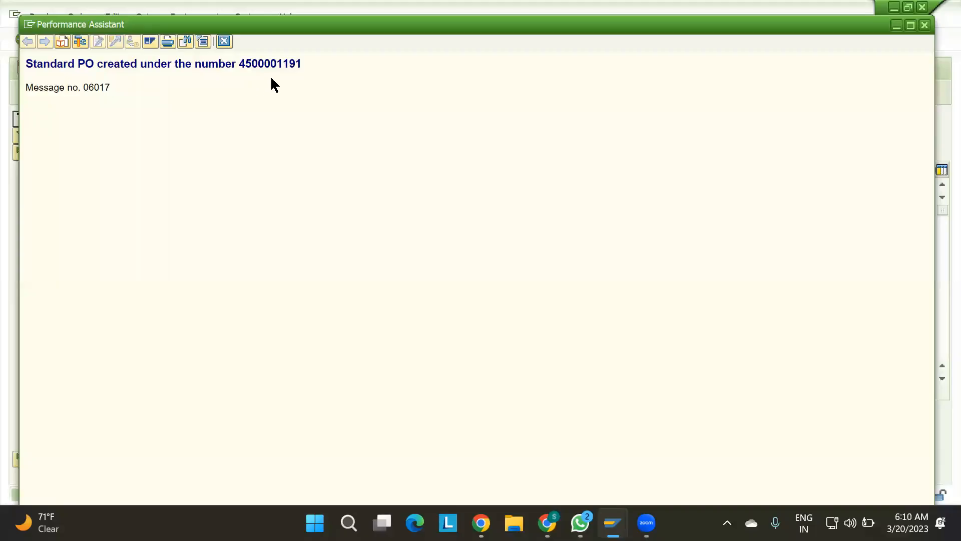
pyautogui.doubleClick(273, 63)
pyautogui.hotkey('ctrl', 'c')
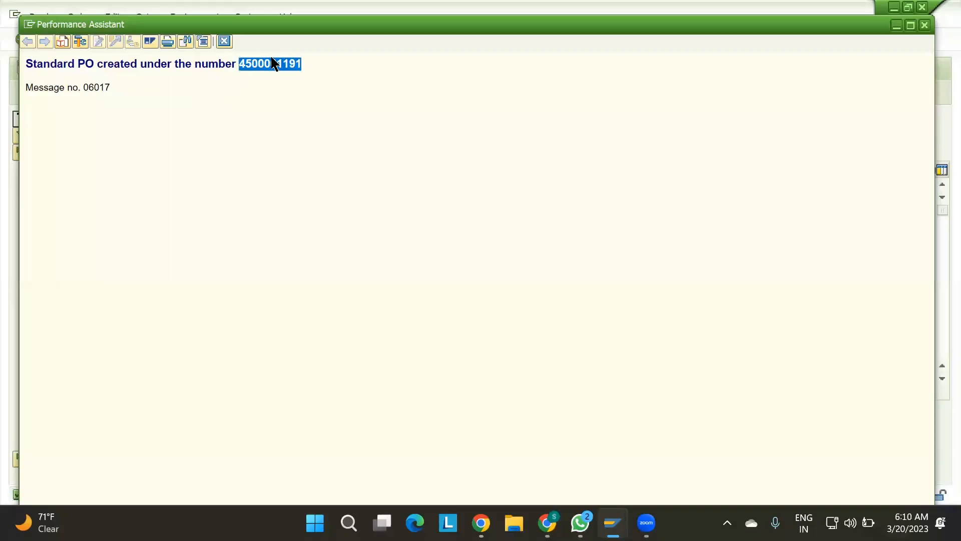
# Close the message window and try to create an inbound delivery for the new purchase order with transaction VL31N.
pyautogui.click(223, 41)
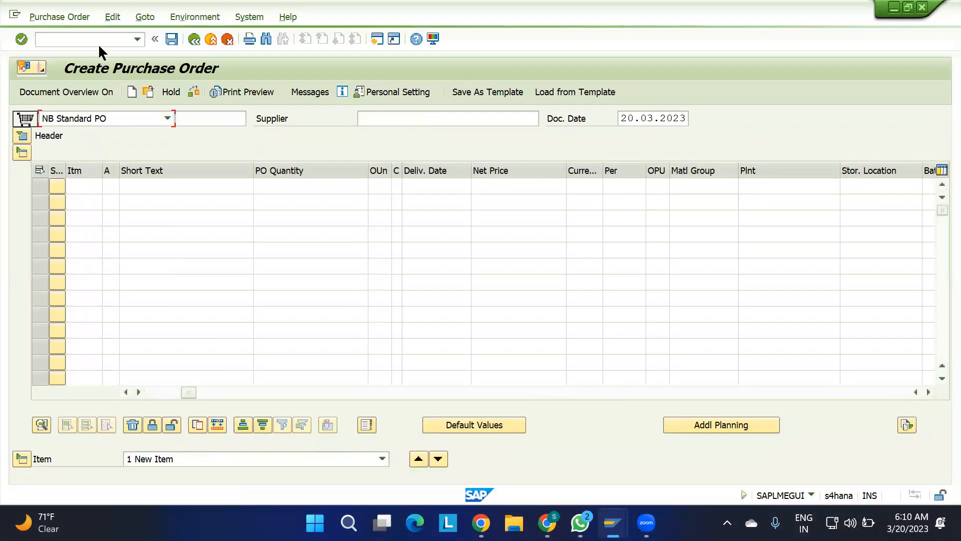
pyautogui.click(99, 40)
pyautogui.write('/')
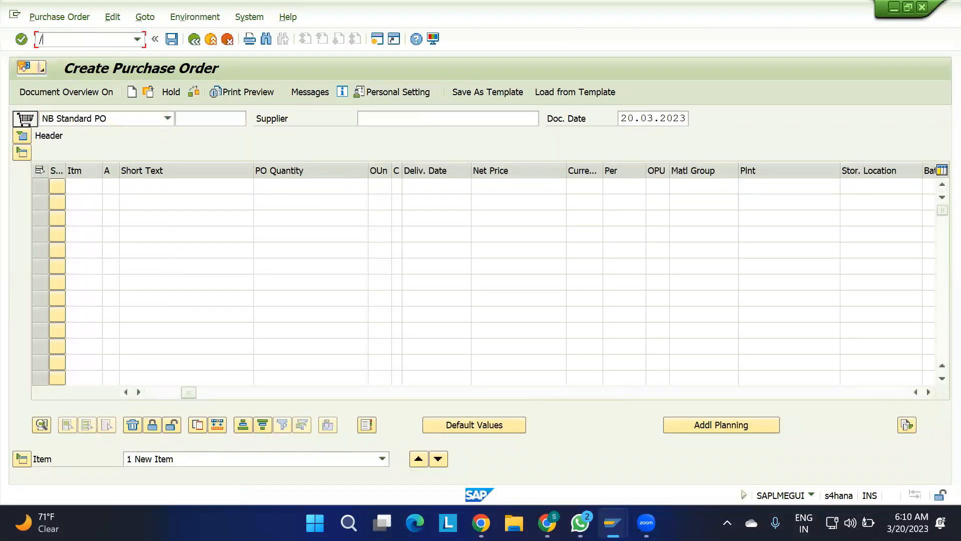
pyautogui.write('NVL31N')
pyautogui.press('Return')
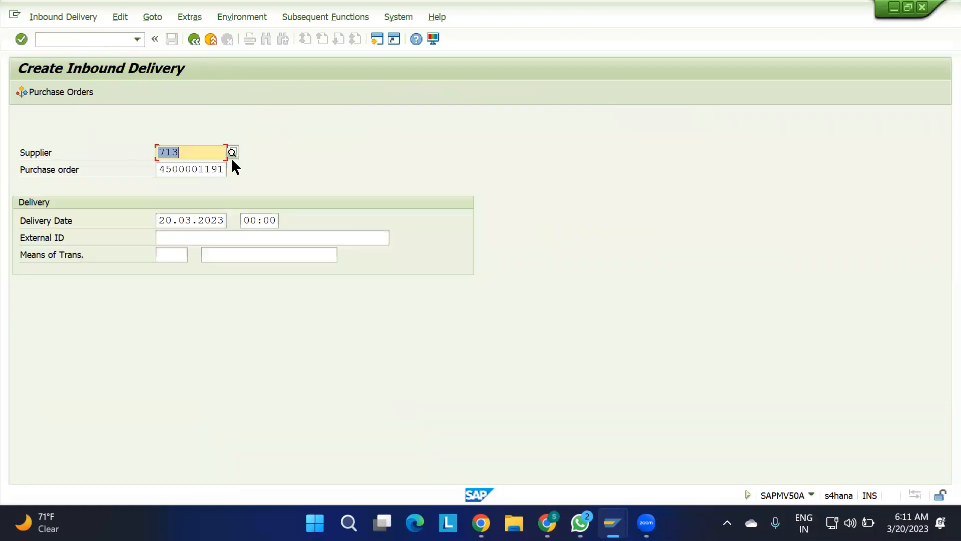
pyautogui.press('Return')
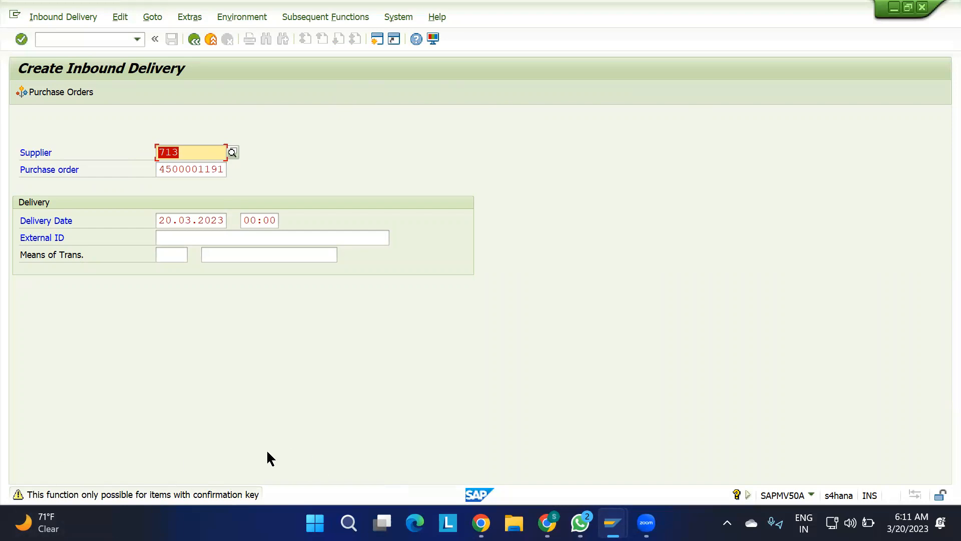
# Go to the purchase order change transaction and load the newly created purchase order by its copied number.
pyautogui.click(101, 40)
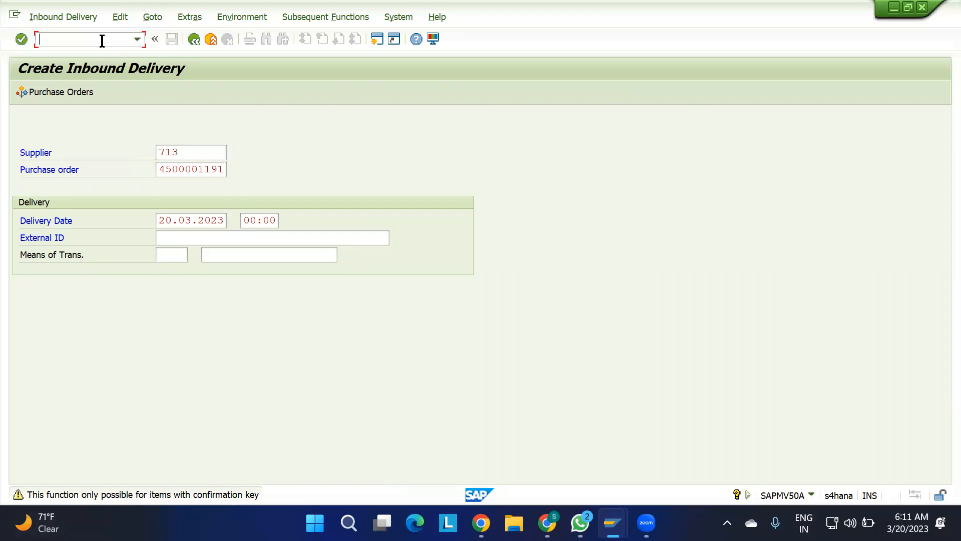
pyautogui.write('/N')
pyautogui.write('MIGO')
pyautogui.press('Return')
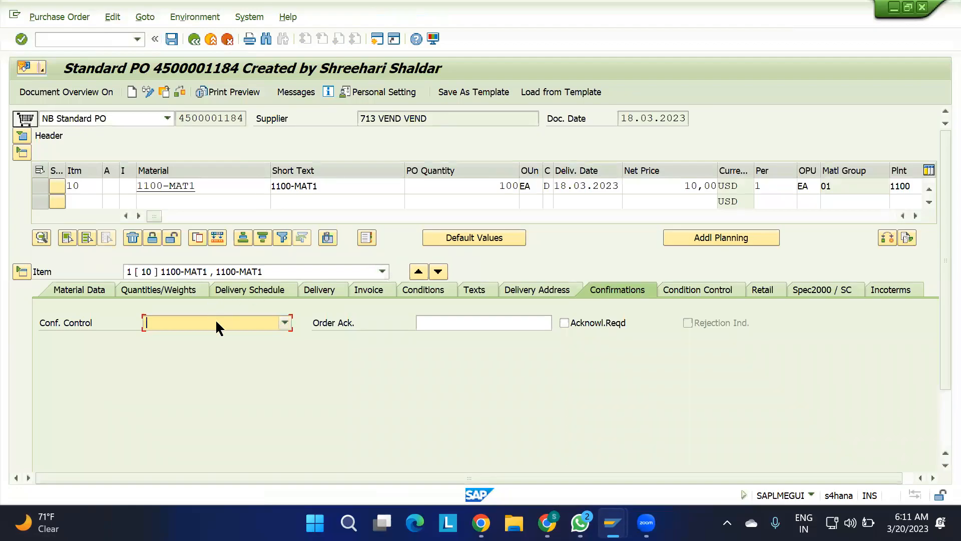
pyautogui.click(165, 92)
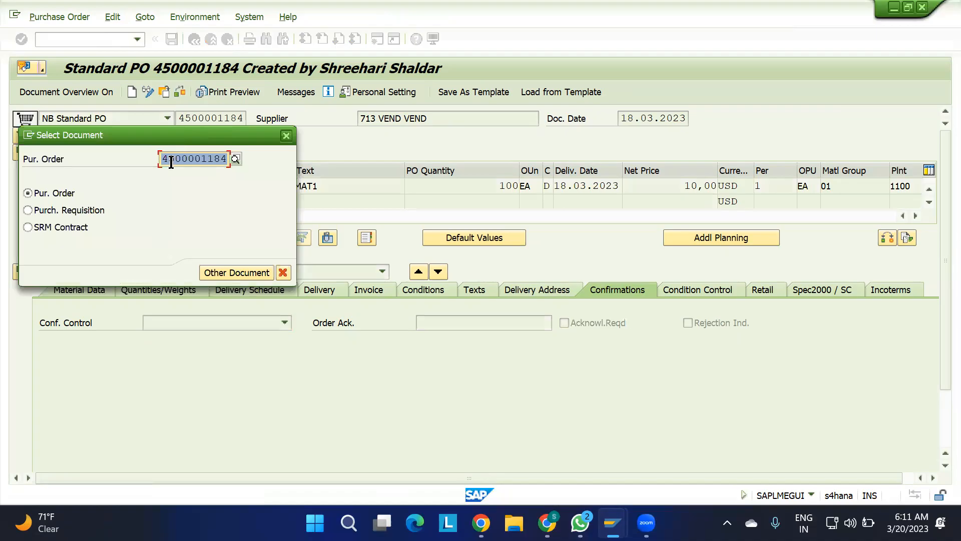
pyautogui.hotkey('ctrl', 'v')
pyautogui.press('Return')
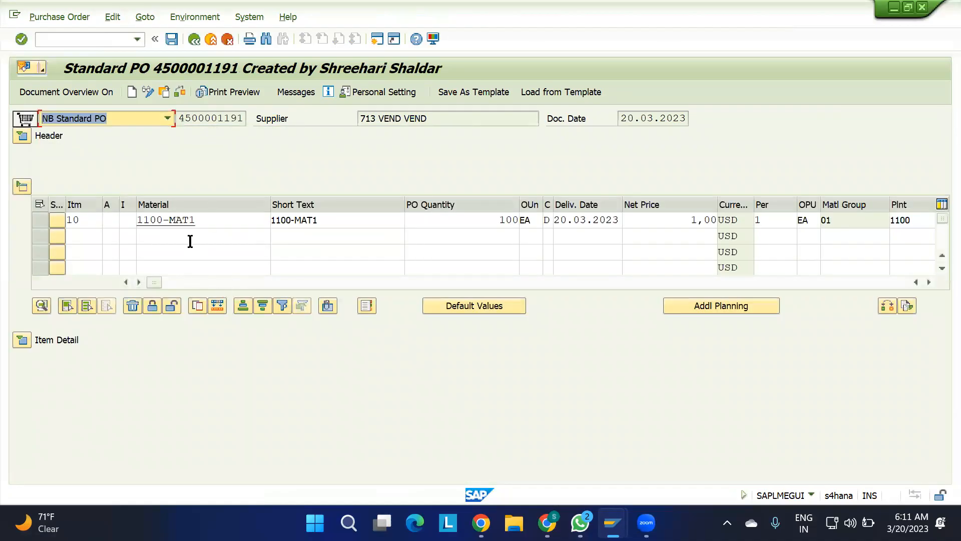
# Set the confirmation control of item 10 to 0004 Inbound Delivery and save the purchase order.
pyautogui.click(21, 340)
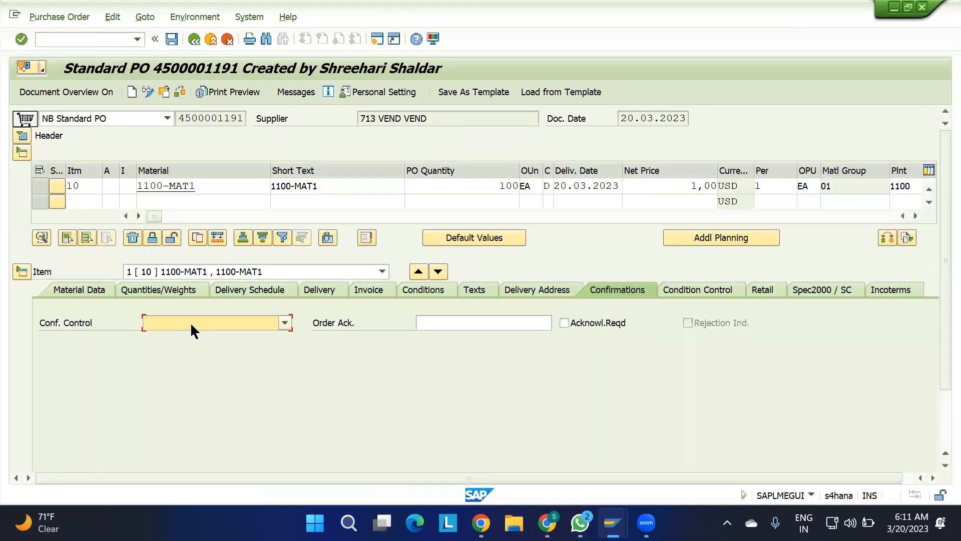
pyautogui.click(190, 324)
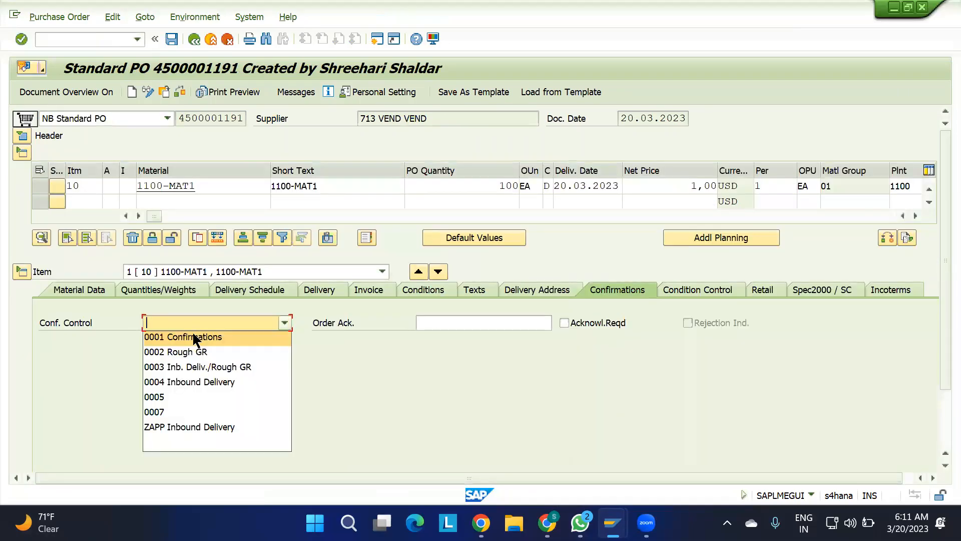
pyautogui.click(186, 383)
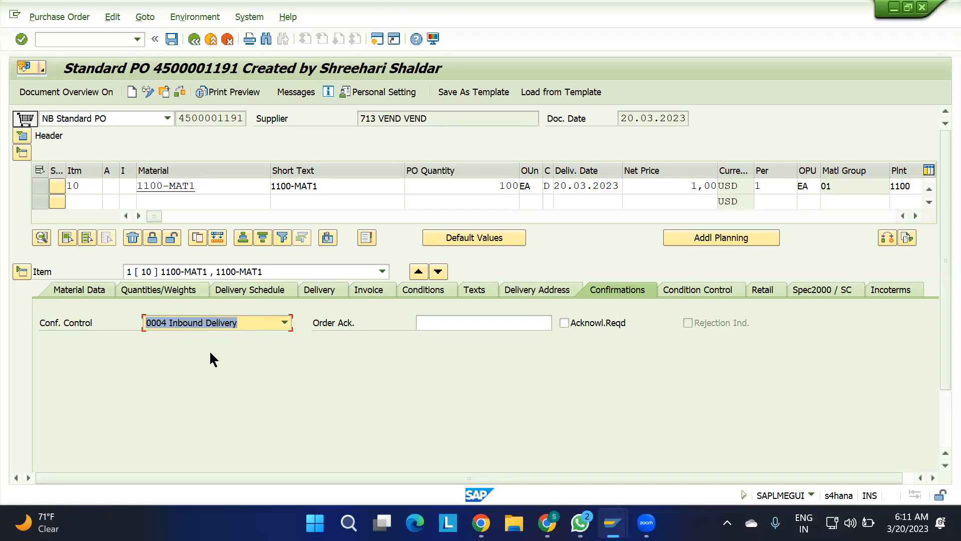
pyautogui.click(172, 39)
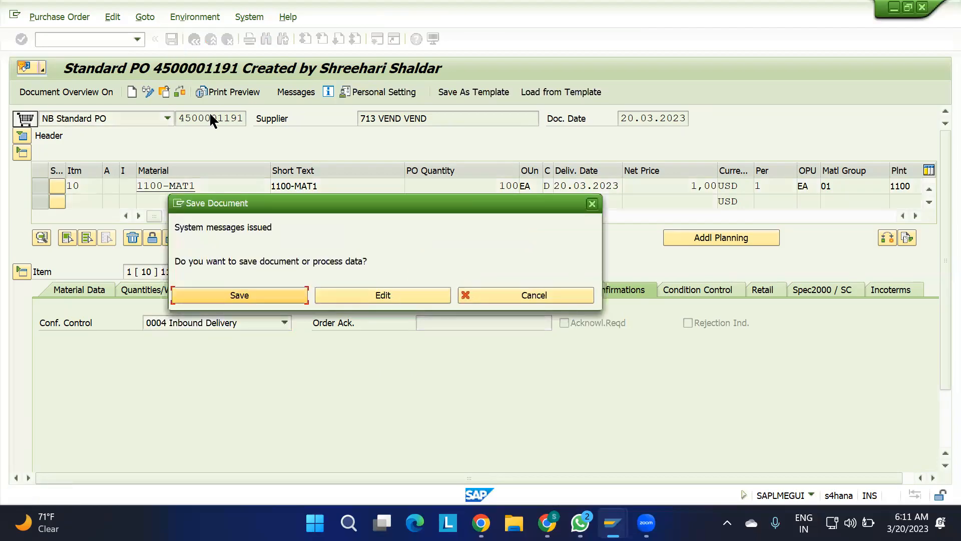
pyautogui.click(212, 294)
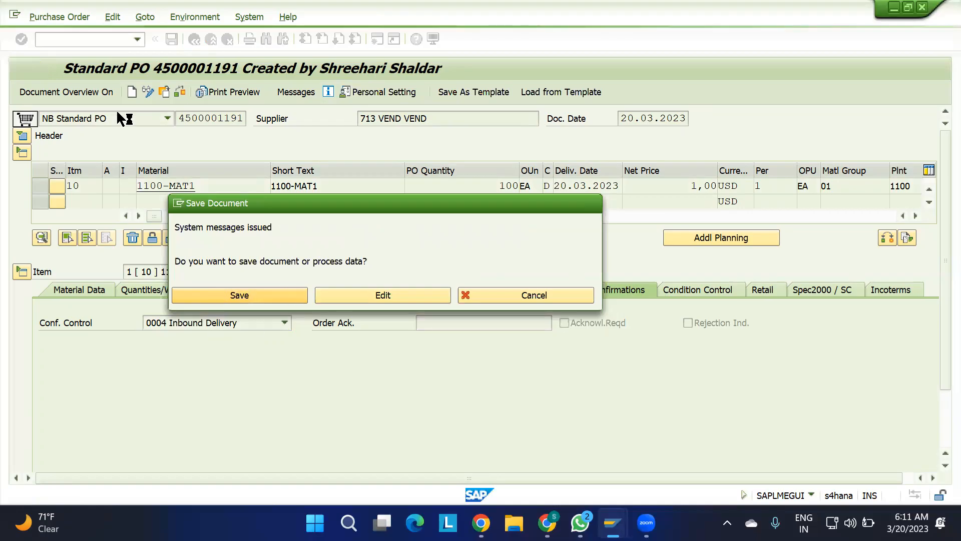
# Start an inbound delivery for the purchase order with VL31N, using the order number followed by -01 as External ID.
pyautogui.click(90, 37)
pyautogui.write('/NVL31N')
pyautogui.press('Return')
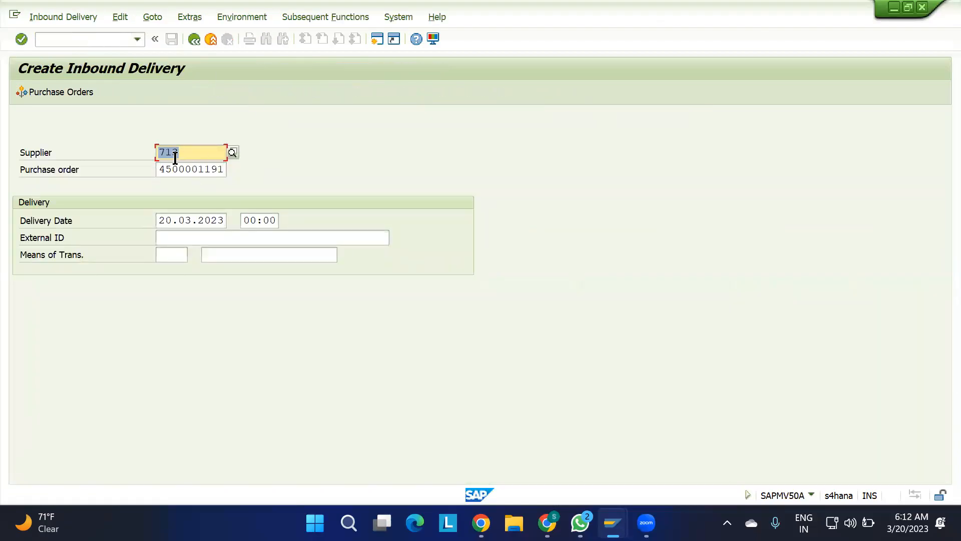
pyautogui.doubleClick(222, 169)
pyautogui.hotkey('ctrl', 'c')
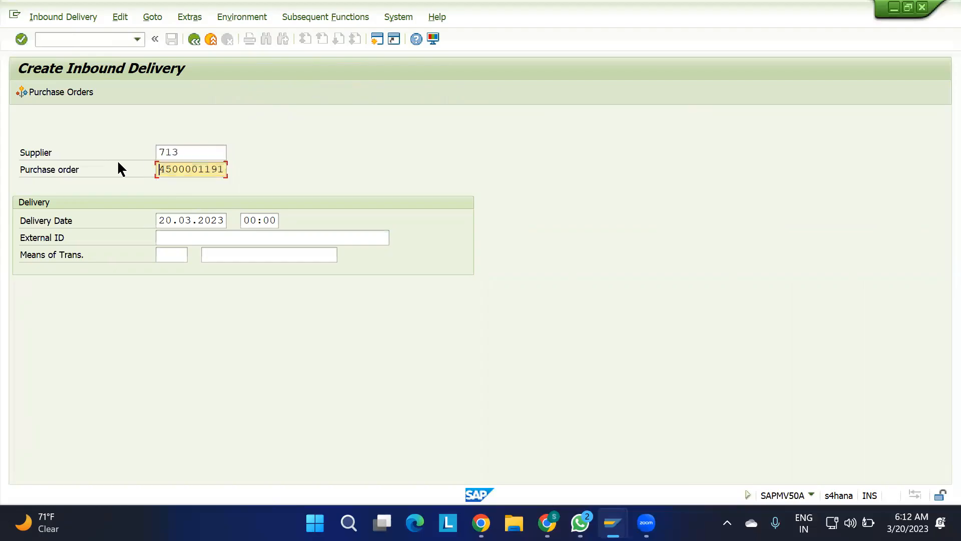
pyautogui.click(175, 236)
pyautogui.hotkey('ctrl', 'v')
pyautogui.write('-01')
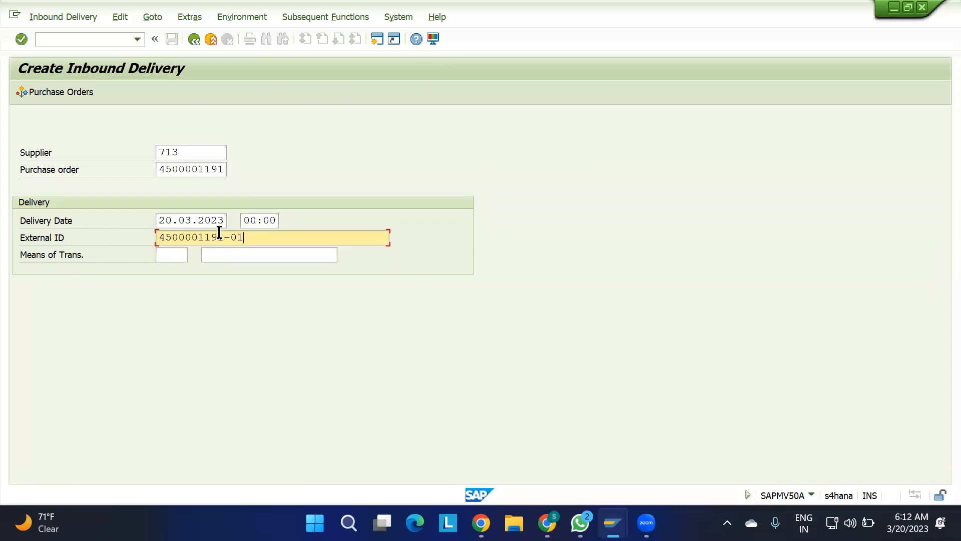
pyautogui.press('Return')
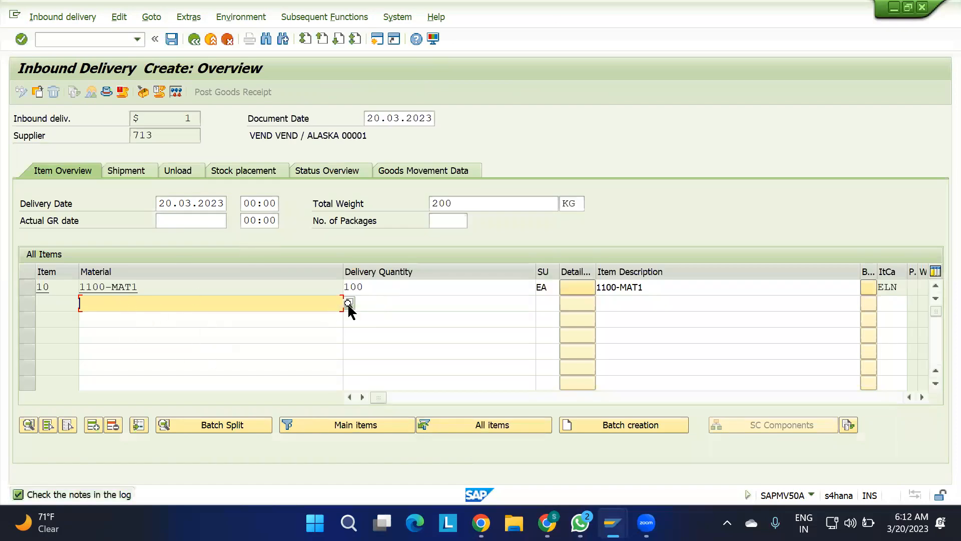
# Set the delivery quantity of item 10 to 5 and save the inbound delivery.
pyautogui.moveTo(372, 289); pyautogui.dragTo(293, 287)
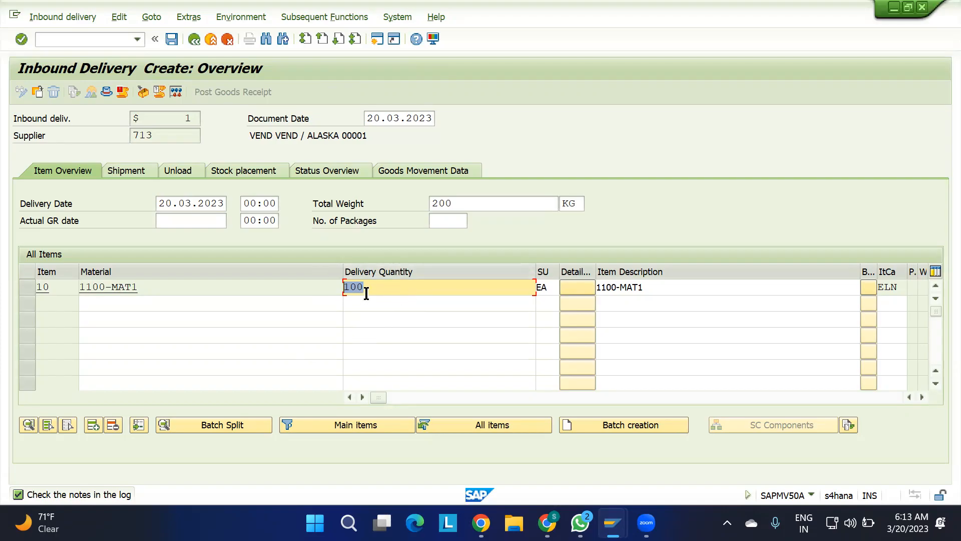
pyautogui.write('10')
pyautogui.press('BackSpace')
pyautogui.write('5')
pyautogui.press('Return')
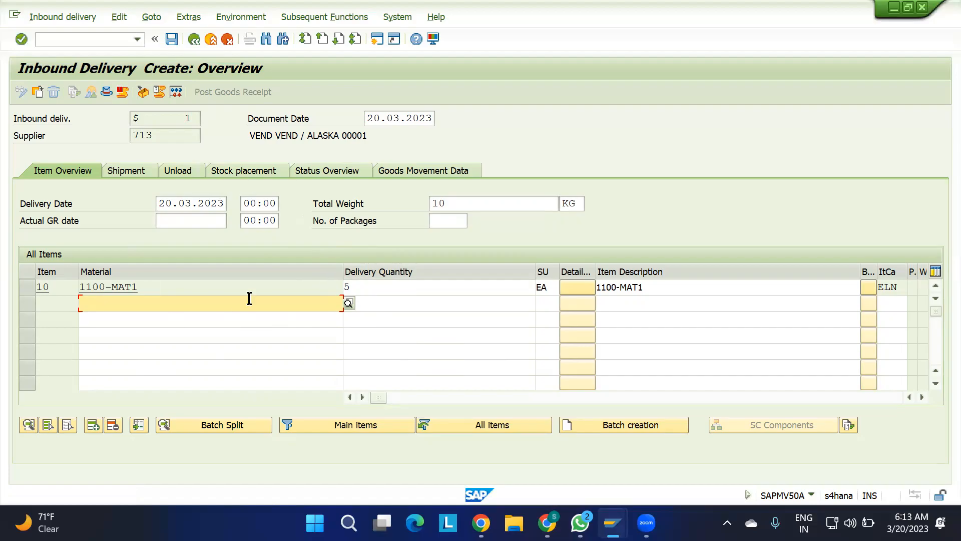
pyautogui.click(171, 39)
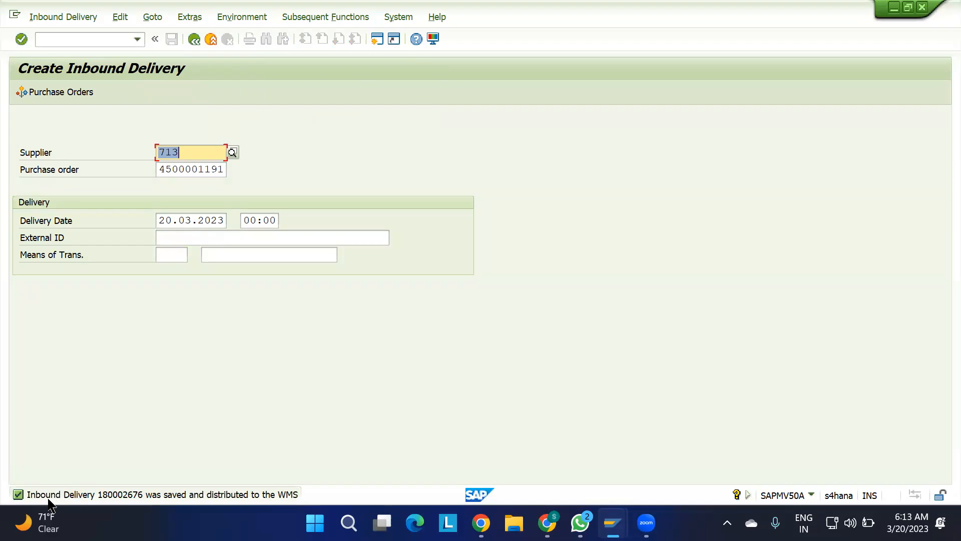
# Open the detailed text of the save message, copy its heading line and close the message window.
pyautogui.press('Return')
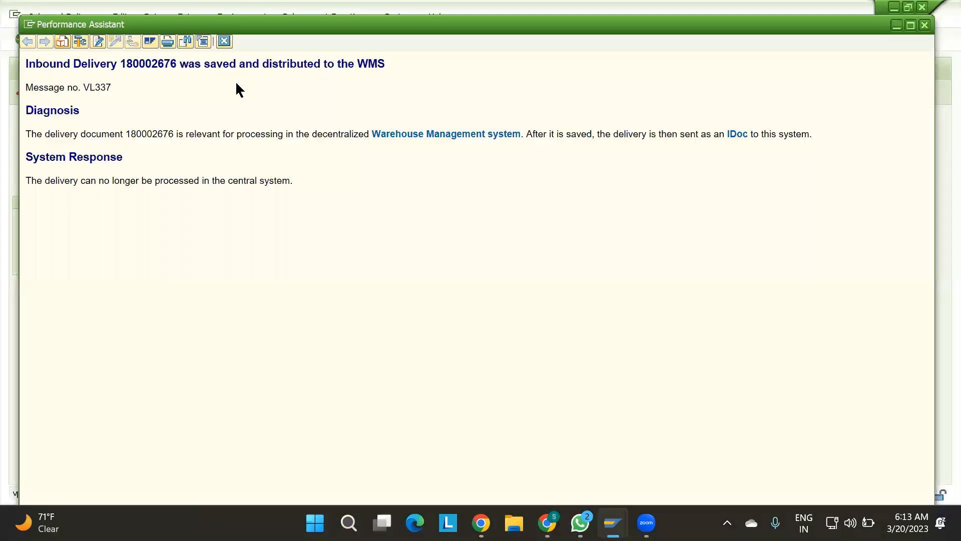
pyautogui.moveTo(386, 65); pyautogui.dragTo(74, 61)
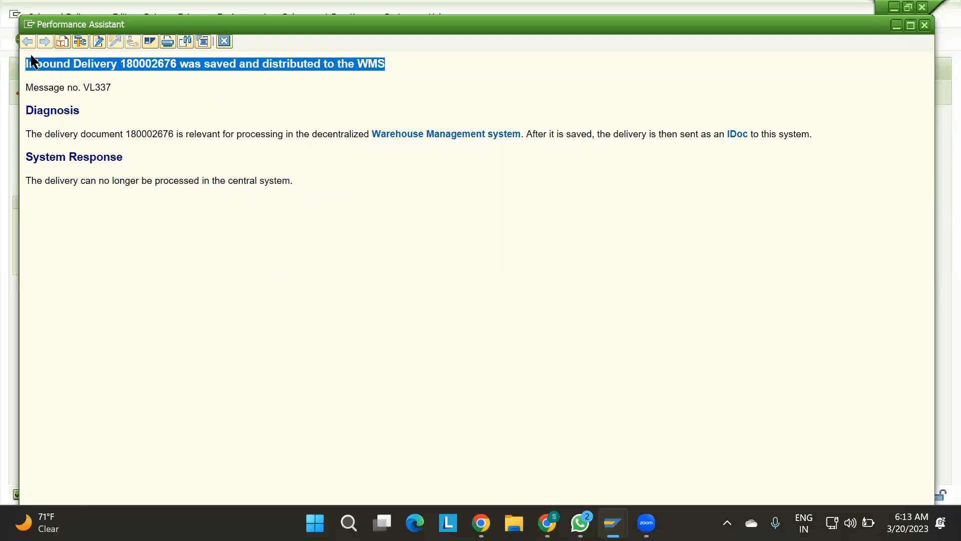
pyautogui.click(229, 38)
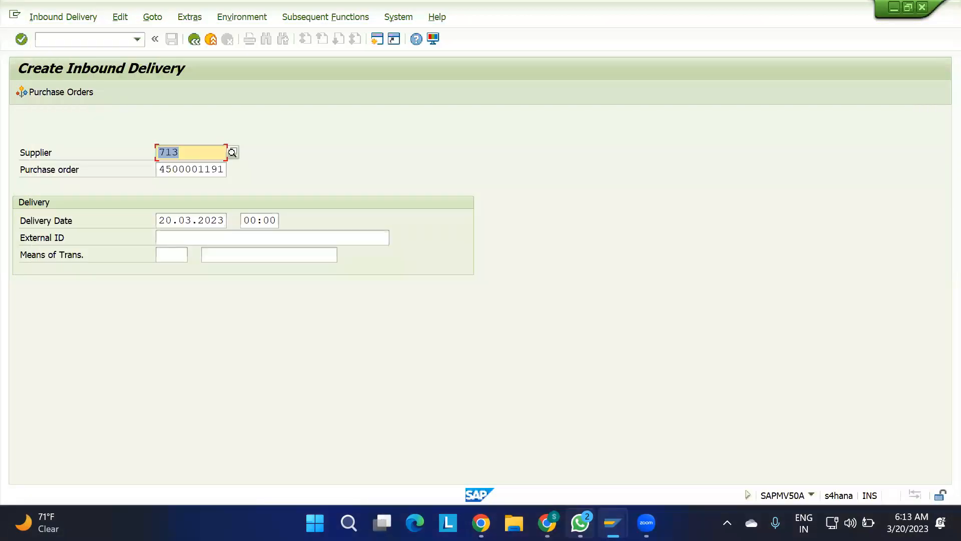
# Switch to the 0. IBD sheet in Google Sheets, paste the copied message at L28 and clear the message code from L28.
pyautogui.moveTo(580, 522)
pyautogui.click(547, 523)
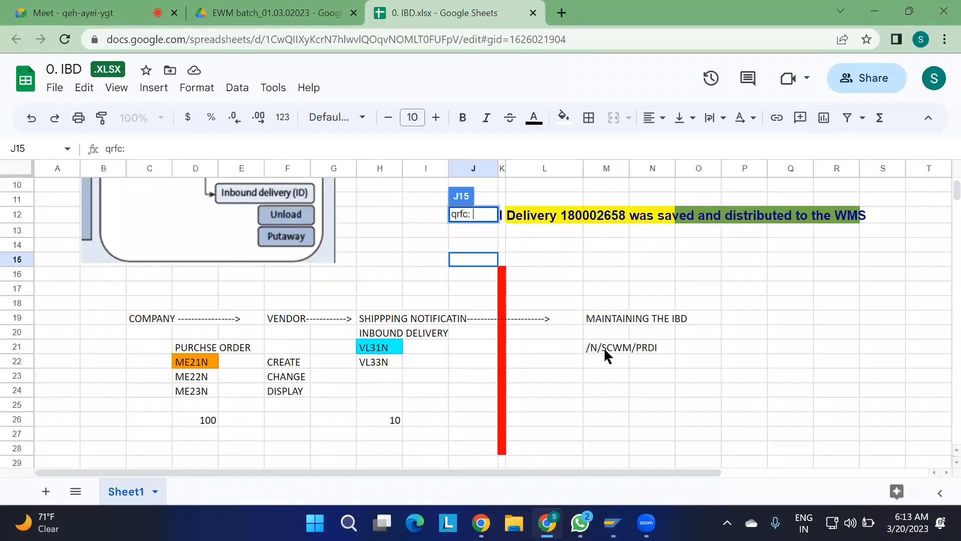
pyautogui.scroll(-3, 605, 351)
pyautogui.click(542, 302)
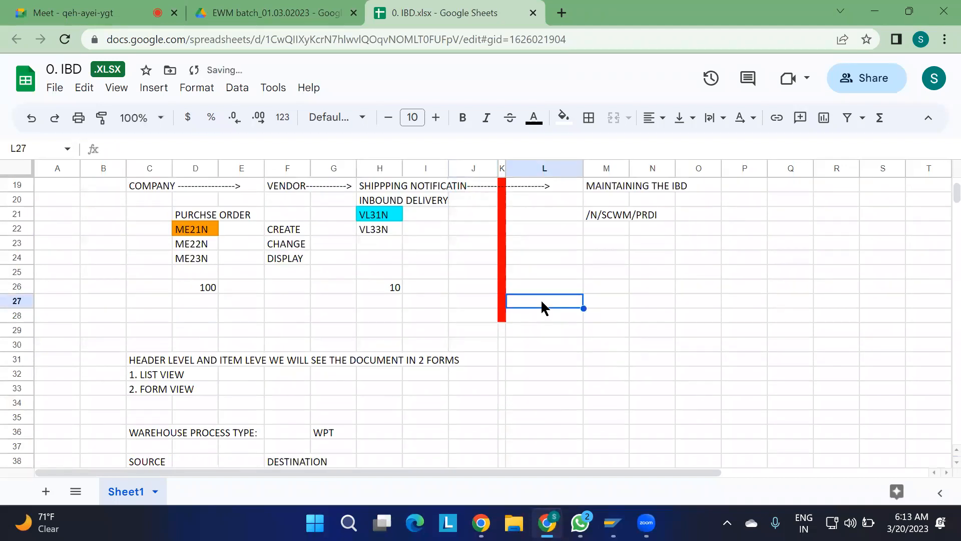
pyautogui.click(532, 315)
pyautogui.write('VL337 Inbound Delivery 180002676 was saved and distributed to the WMS')
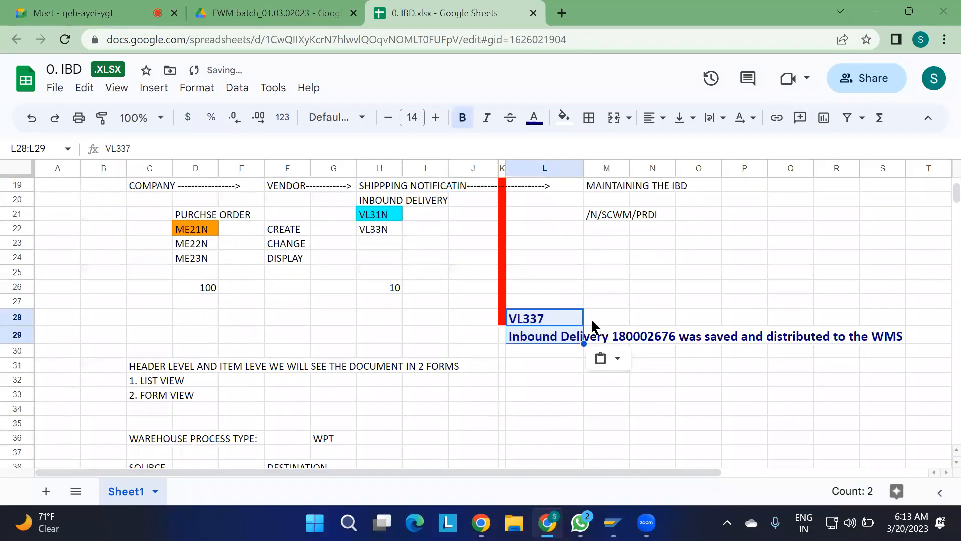
pyautogui.click(548, 315)
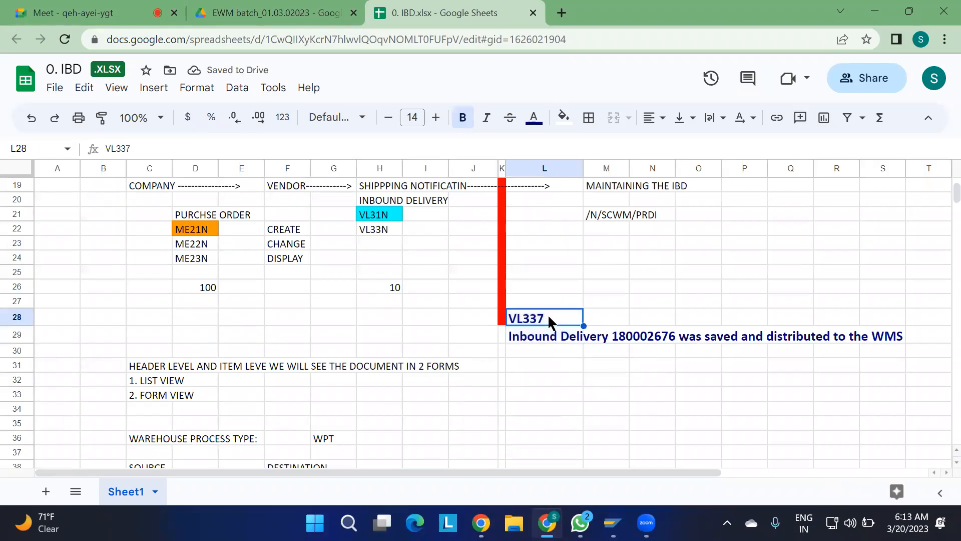
pyautogui.press('Delete')
pyautogui.click(617, 347)
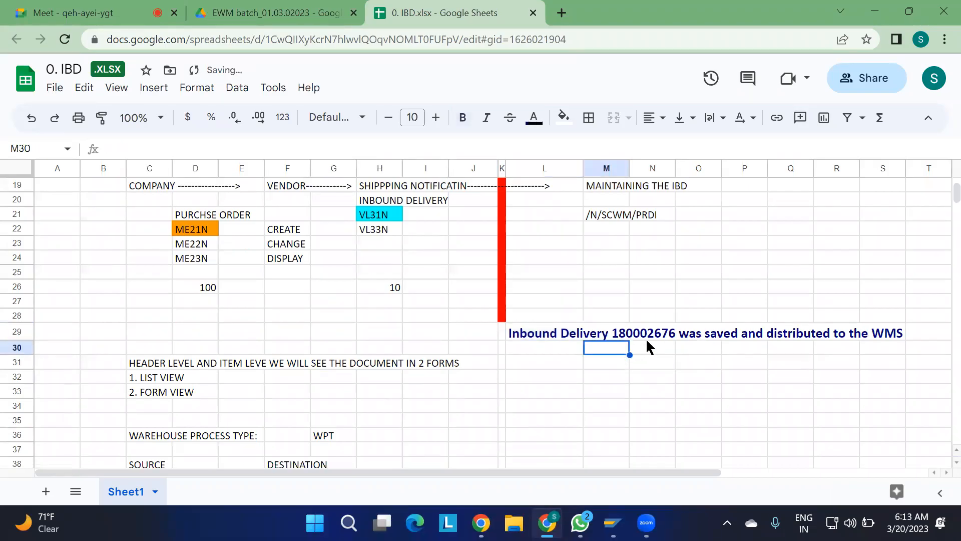
# Fill cells Q29:S29, behind the "distributed to the WMS" part of the message, with light blue.
pyautogui.moveTo(531, 334); pyautogui.dragTo(695, 338)
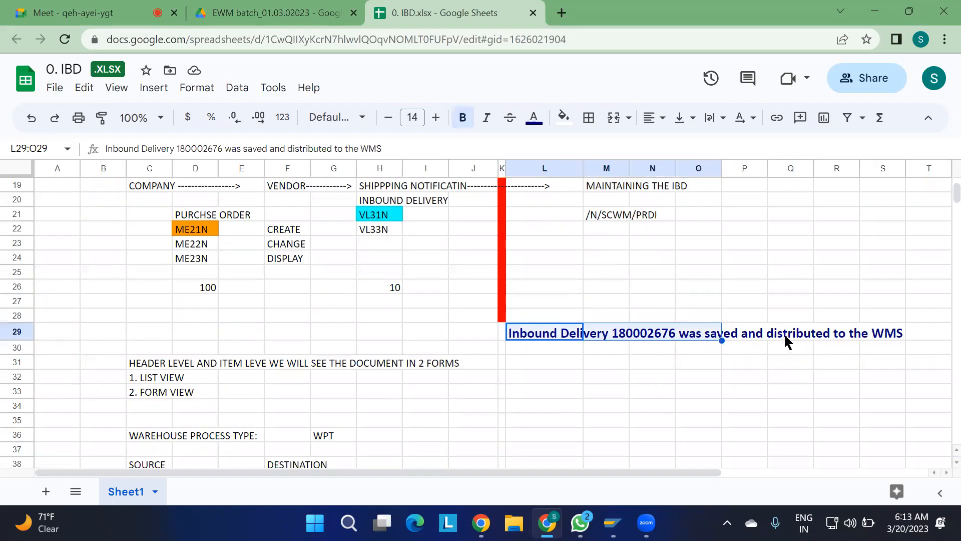
pyautogui.moveTo(783, 333); pyautogui.dragTo(874, 337)
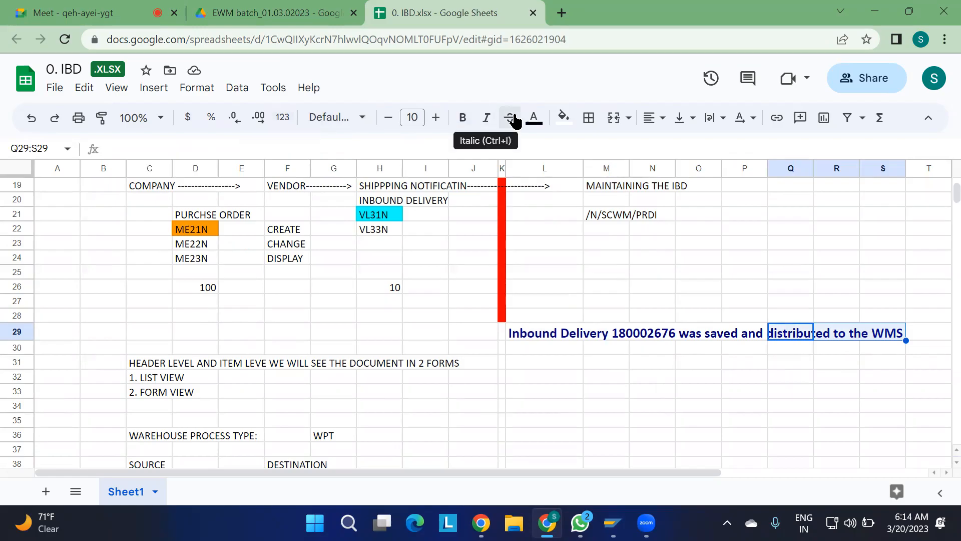
pyautogui.click(560, 120)
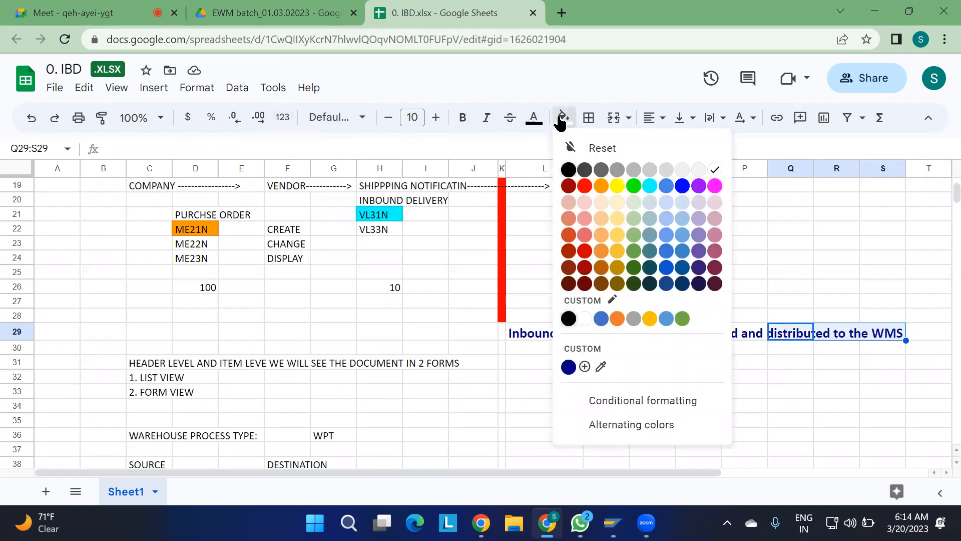
pyautogui.click(686, 208)
pyautogui.click(801, 408)
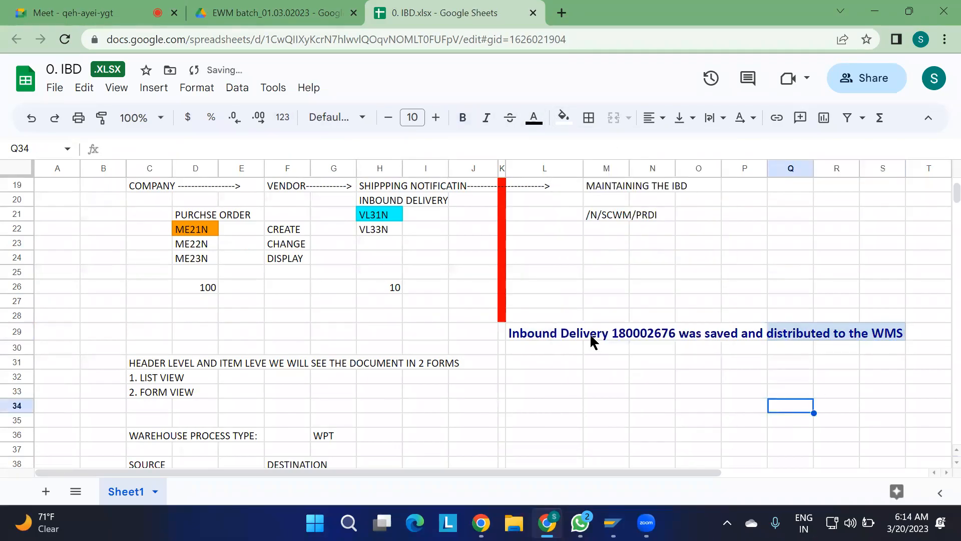
# Fill cells L29:P29, behind the first part of the inbound delivery message, with light green.
pyautogui.click(527, 339)
pyautogui.moveTo(588, 342); pyautogui.dragTo(751, 337)
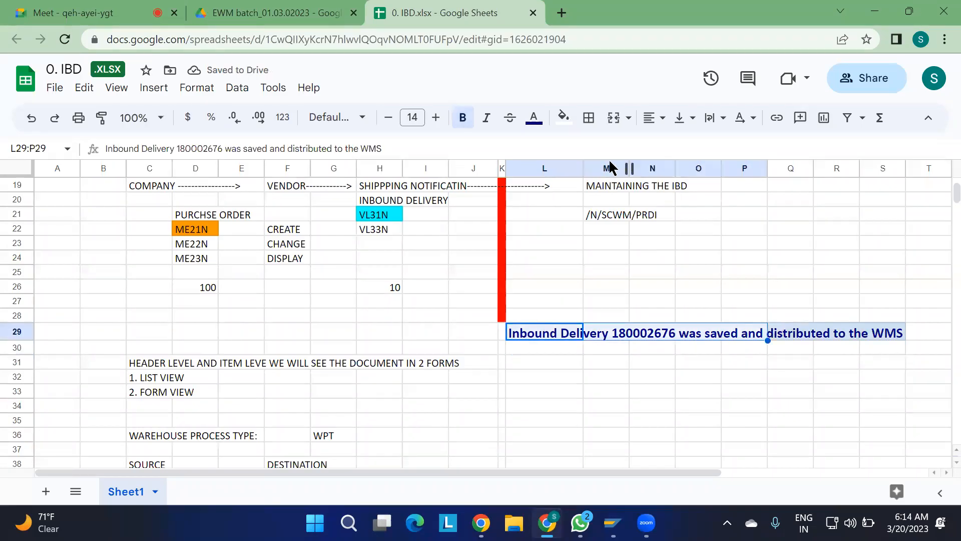
pyautogui.click(563, 119)
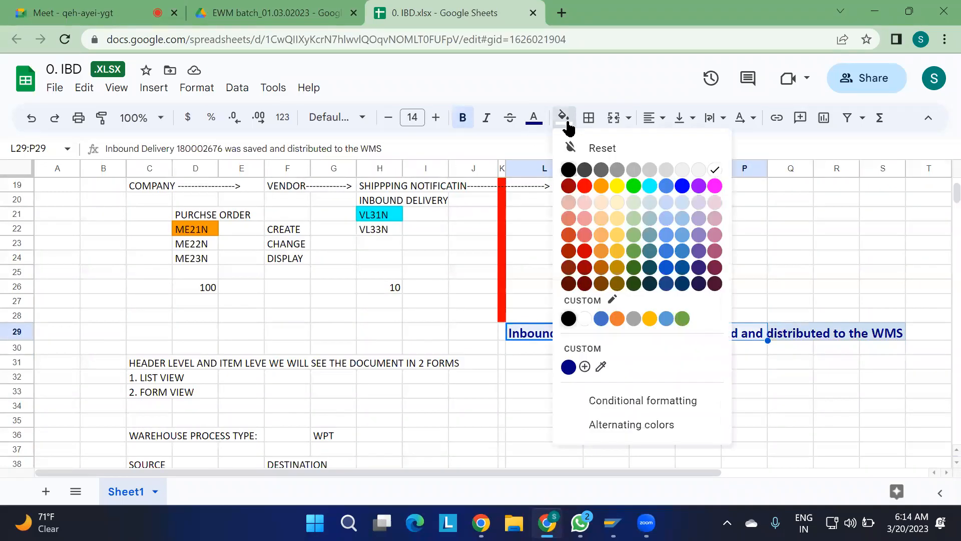
pyautogui.click(633, 220)
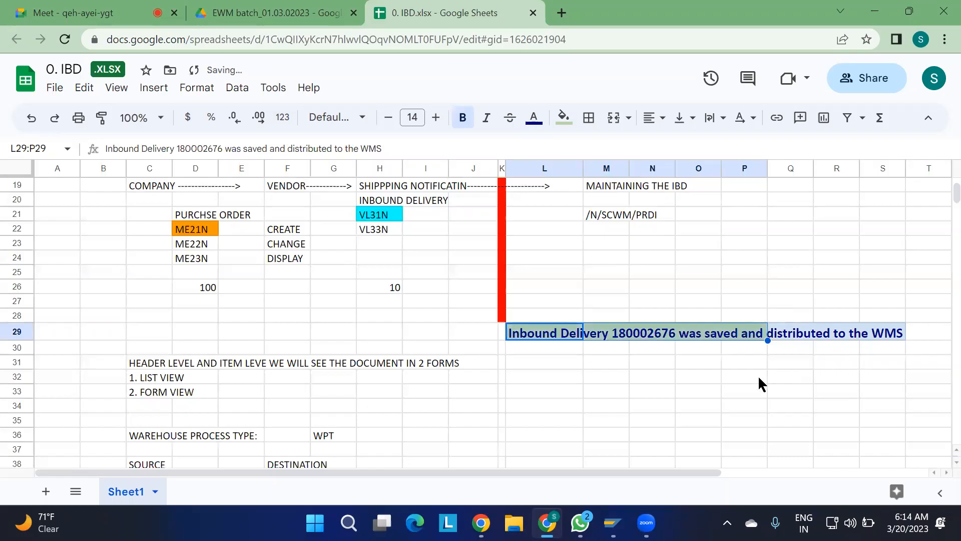
# Clear the notes about list and form views, warehouse process type, source and destination from C31:J39.
pyautogui.click(759, 382)
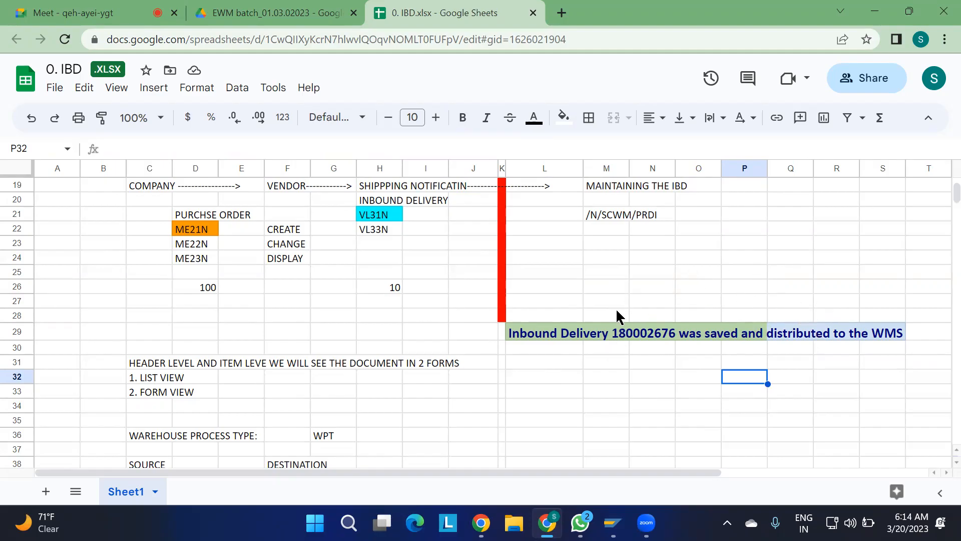
pyautogui.scroll(-1, 509, 397)
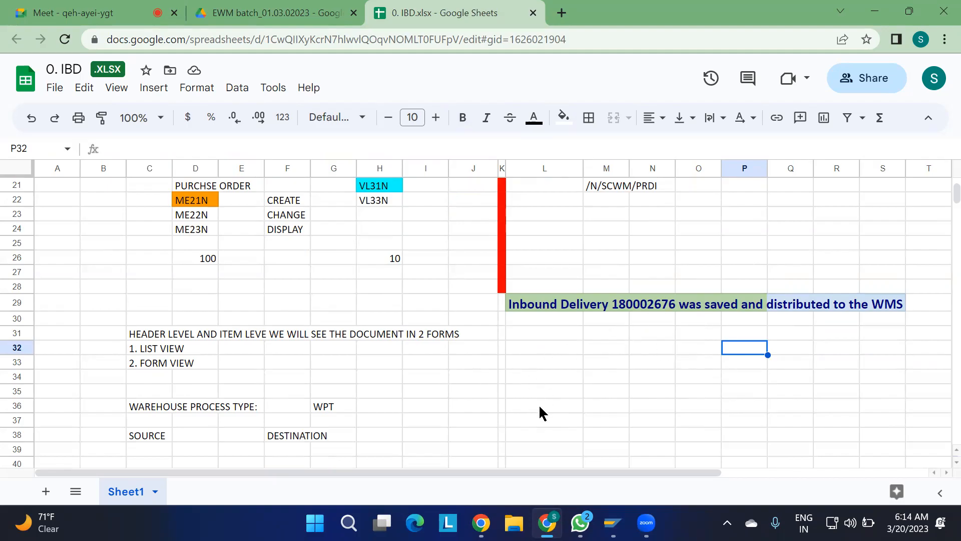
pyautogui.scroll(-1, 401, 399)
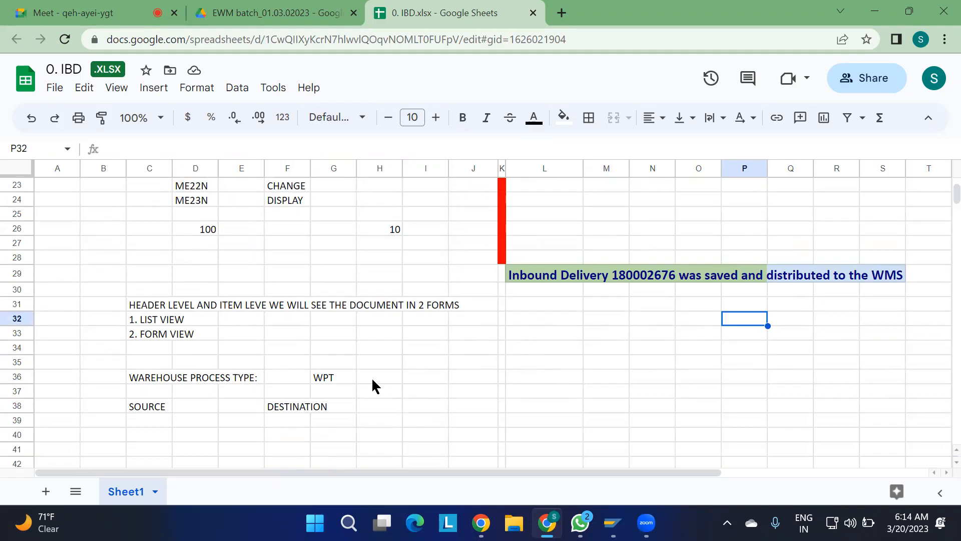
pyautogui.moveTo(147, 304); pyautogui.dragTo(459, 430)
pyautogui.press('Delete')
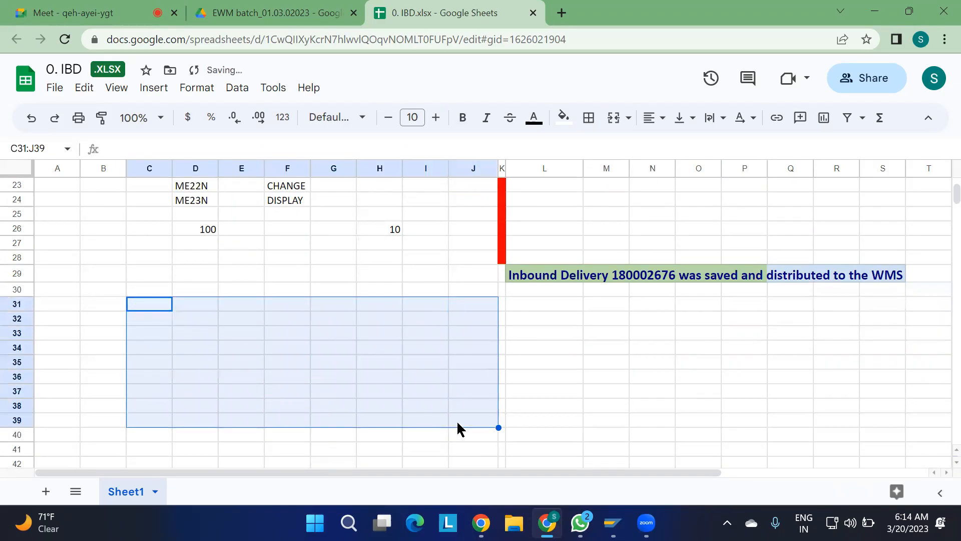
pyautogui.click(144, 306)
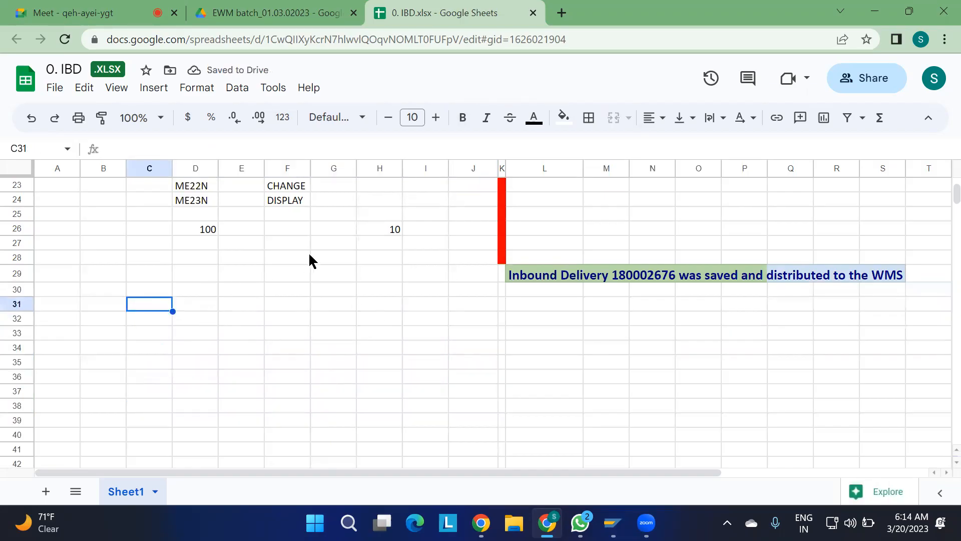
# Look up the transaction code in M21, switch to SAP and run /N/SCWM/PRDI in a new session.
pyautogui.scroll(2, 305, 315)
pyautogui.scroll(1, 303, 323)
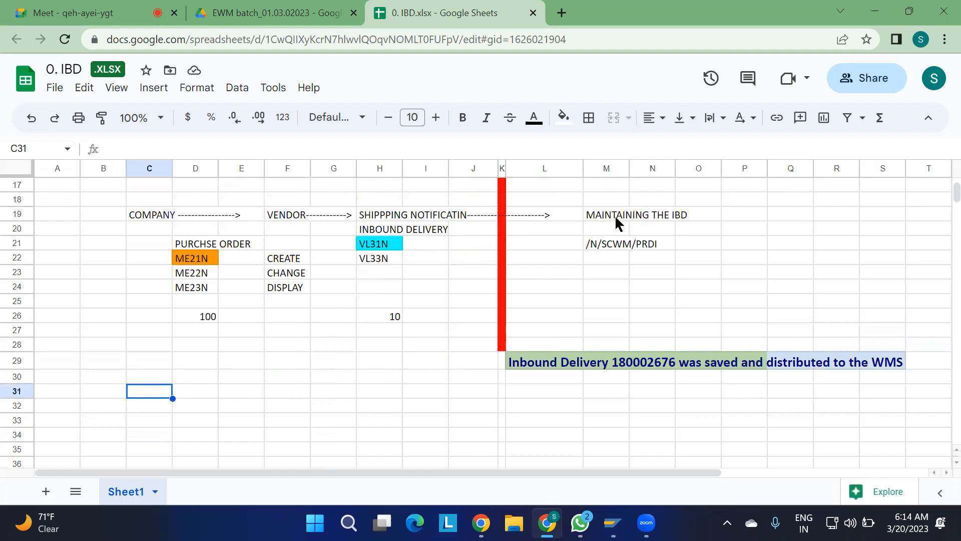
pyautogui.click(603, 244)
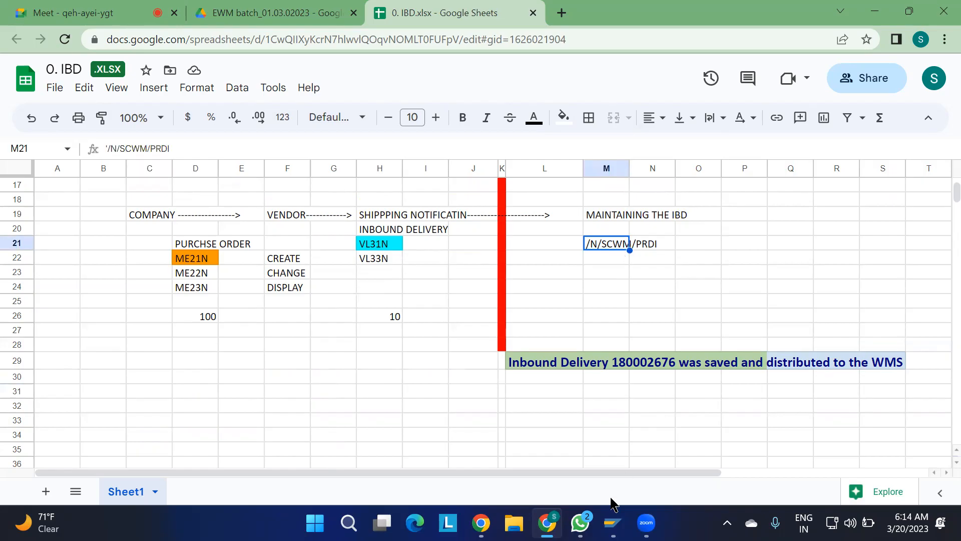
pyautogui.moveTo(612, 520)
pyautogui.click(634, 463)
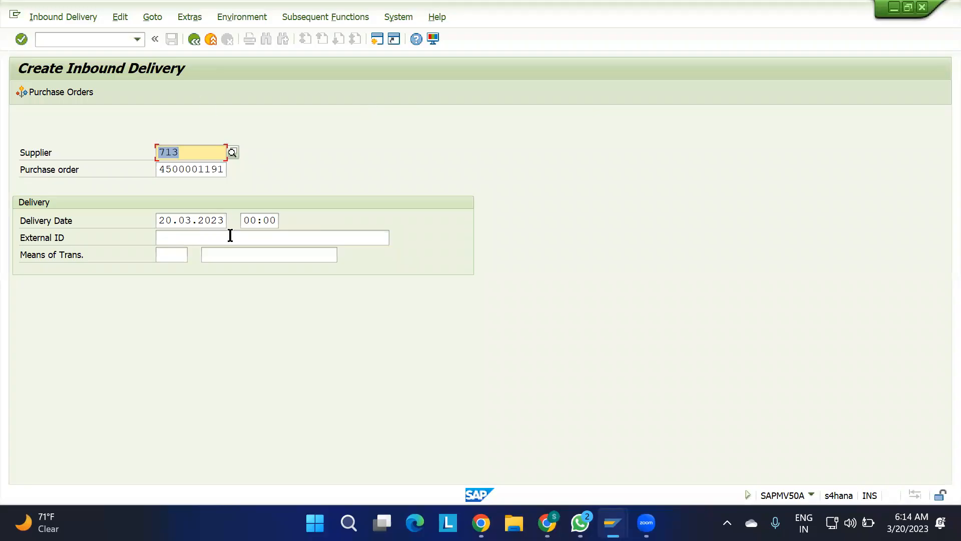
pyautogui.click(377, 39)
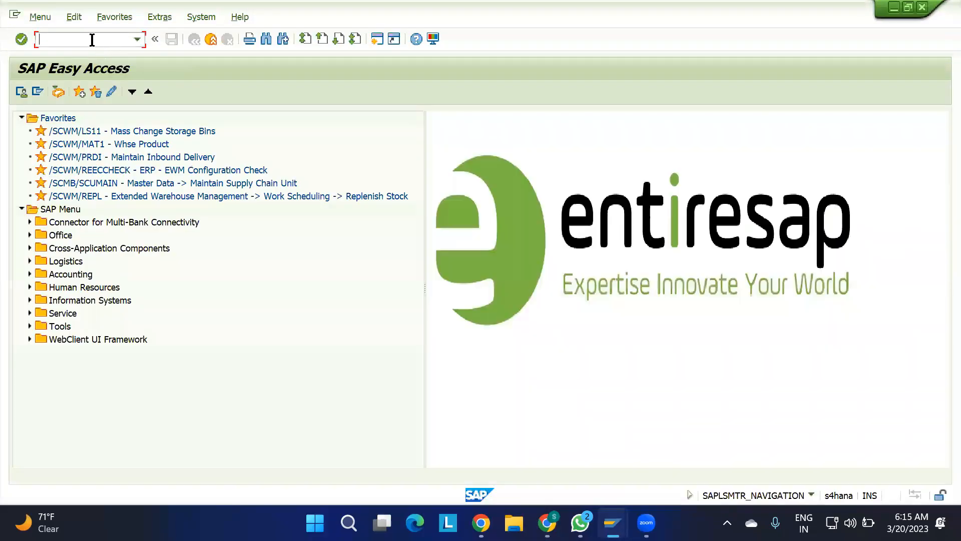
pyautogui.write('/N/SCWM/PRDI')
pyautogui.press('Return')
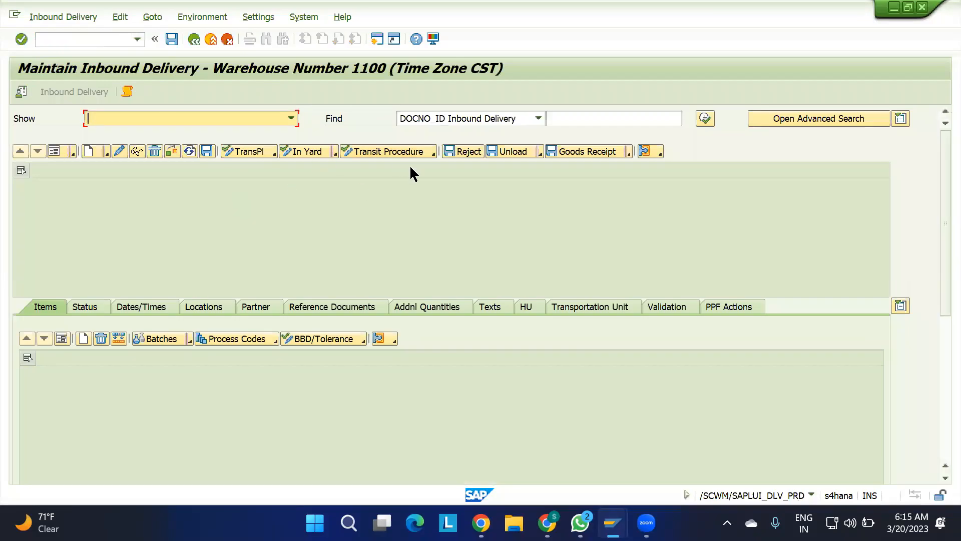
# Copy the inbound delivery number from the message in L29 of the Google Sheet and search for it in SAP's Maintain Inbound Delivery.
pyautogui.click(583, 119)
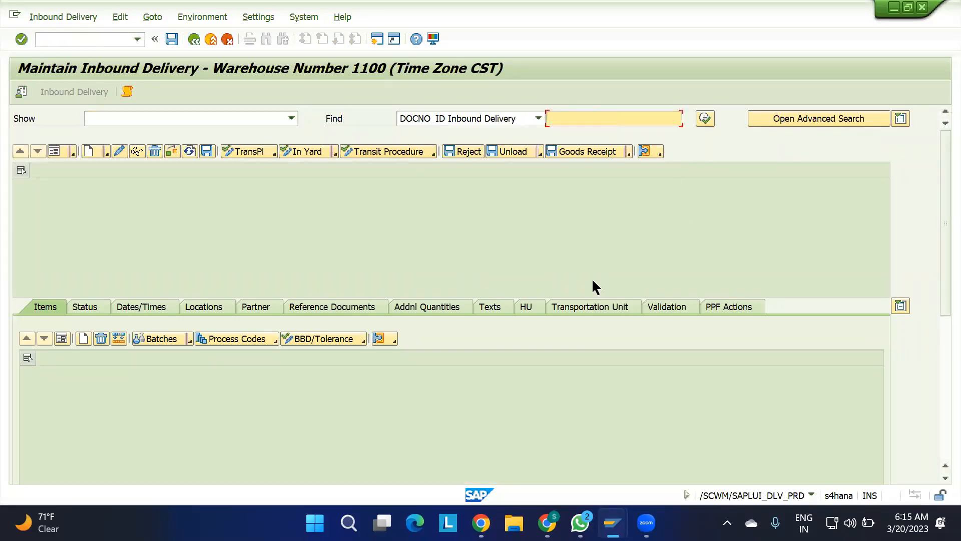
pyautogui.moveTo(613, 523)
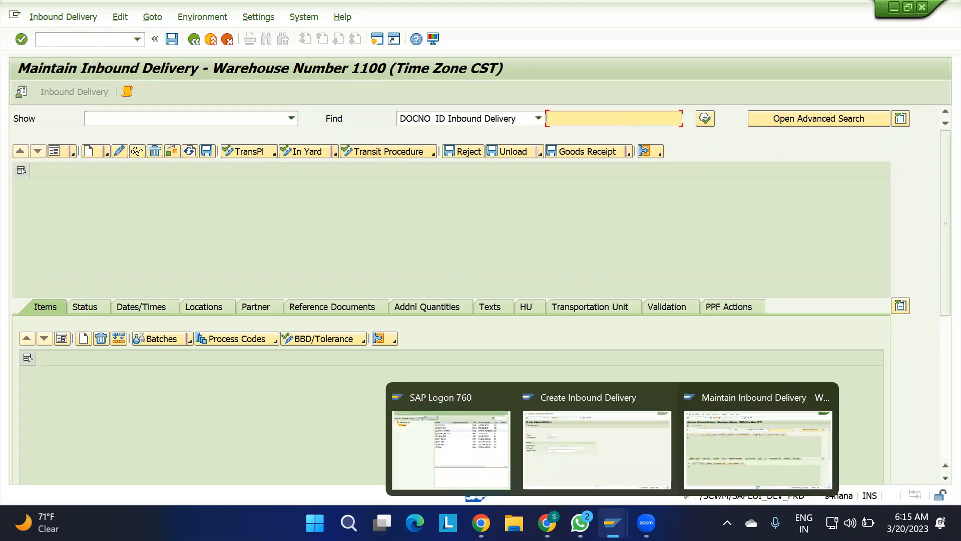
pyautogui.click(550, 441)
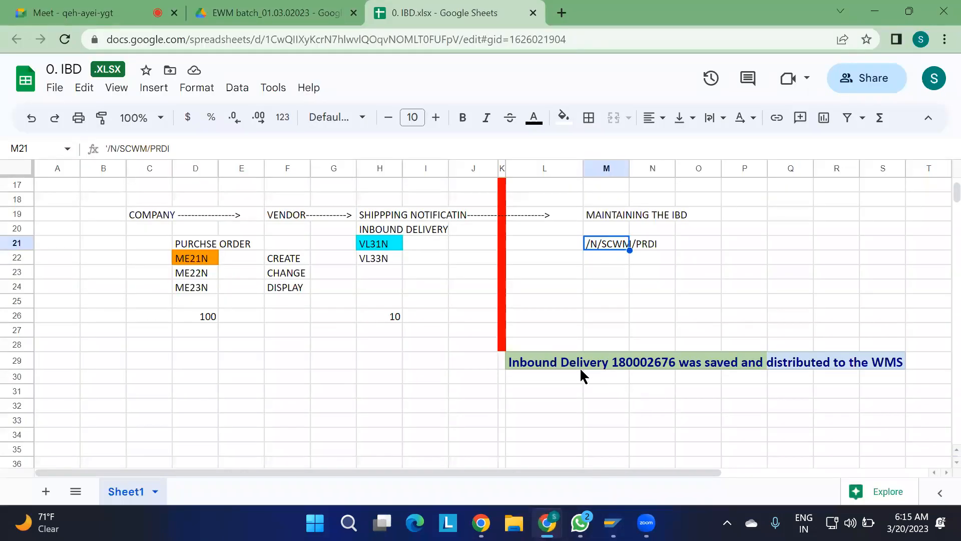
pyautogui.click(539, 362)
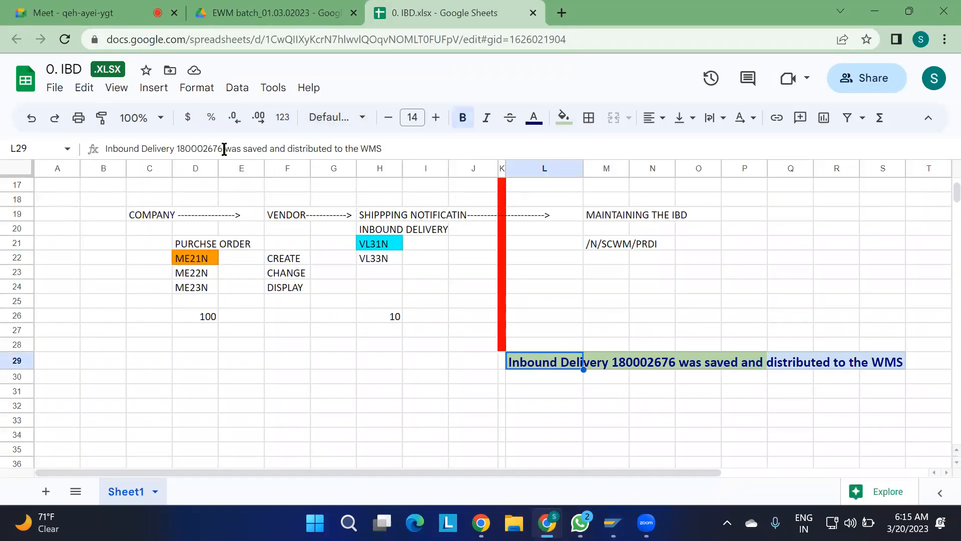
pyautogui.doubleClick(201, 149)
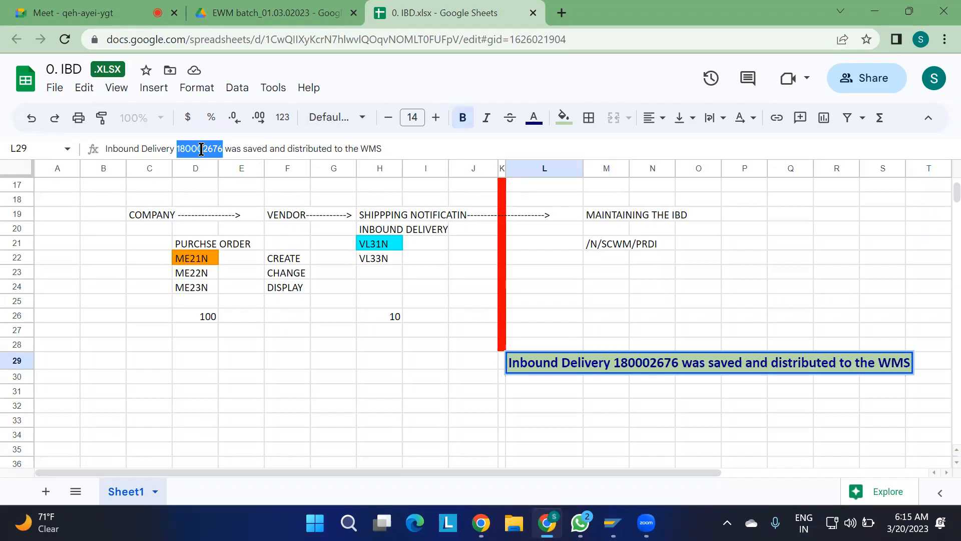
pyautogui.hotkey('ctrl', 'c')
pyautogui.hotkey('alt', 'Tab')
pyautogui.hotkey('ctrl', 'v')
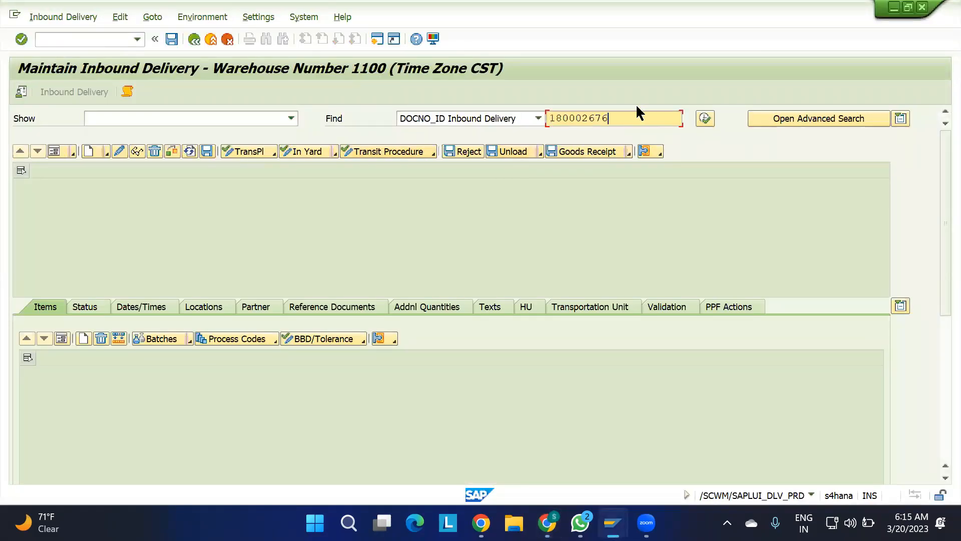
pyautogui.click(704, 119)
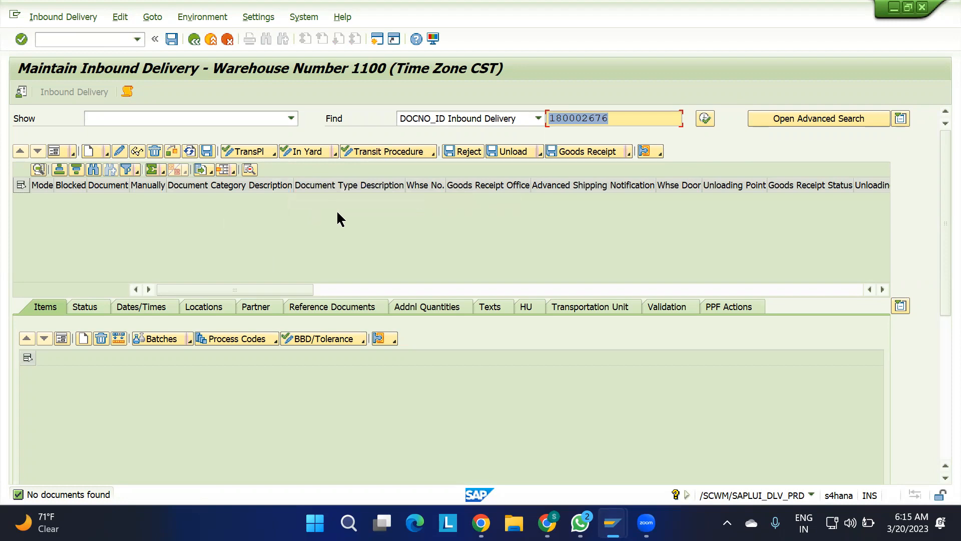
# Open the qRFC Monitor for the inbound queue in a new session and list all queues of client 100.
pyautogui.click(377, 39)
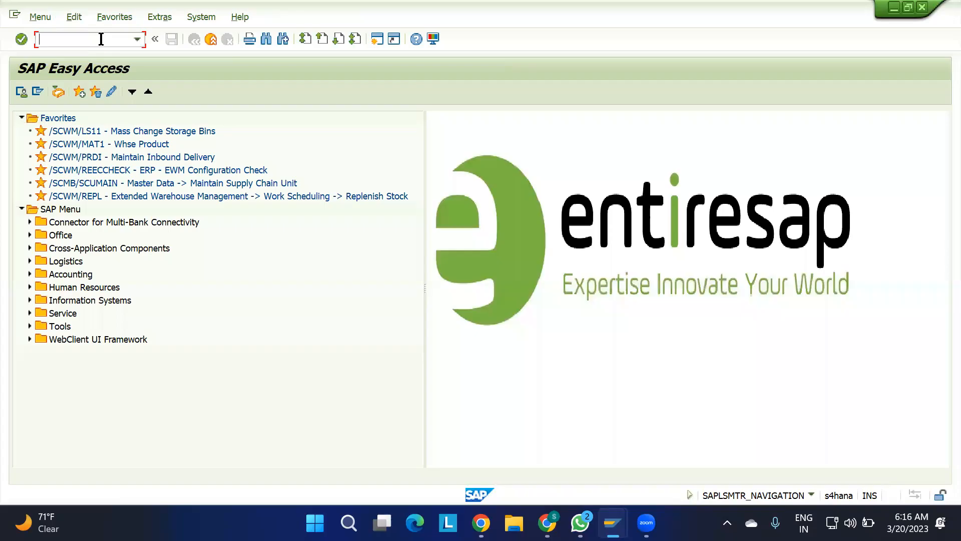
pyautogui.write('SMQ2')
pyautogui.press('Return')
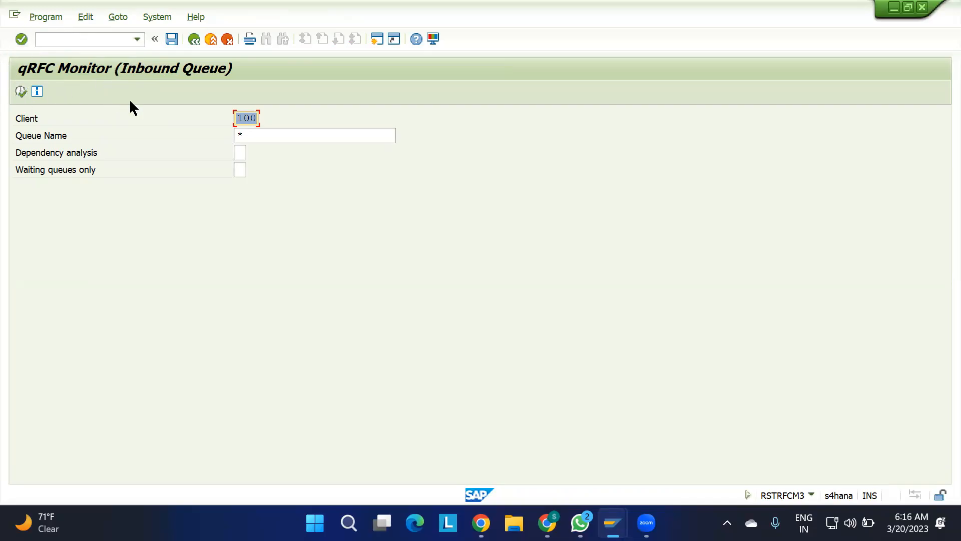
pyautogui.click(20, 92)
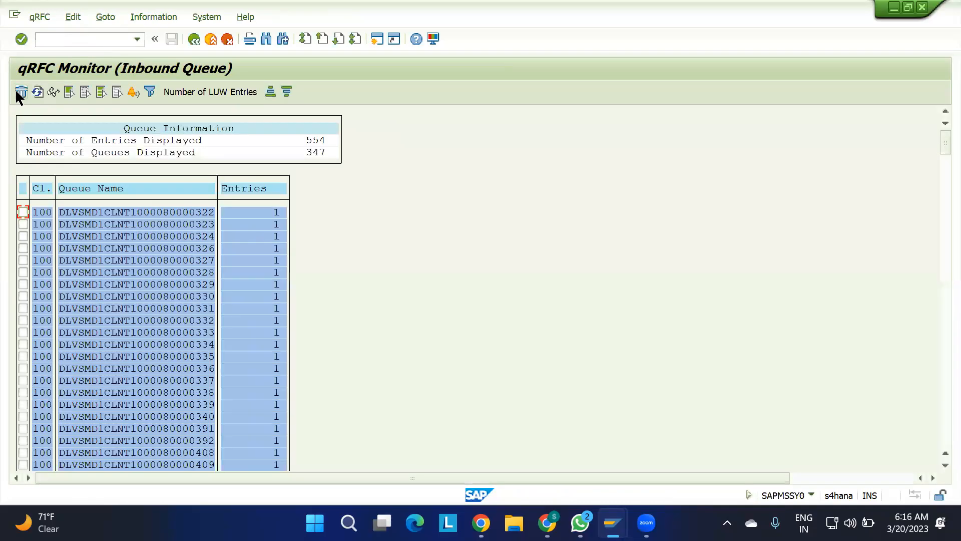
# Find the queue containing the copied inbound delivery number and jump to it in the list.
pyautogui.hotkey('ctrl', 'f')
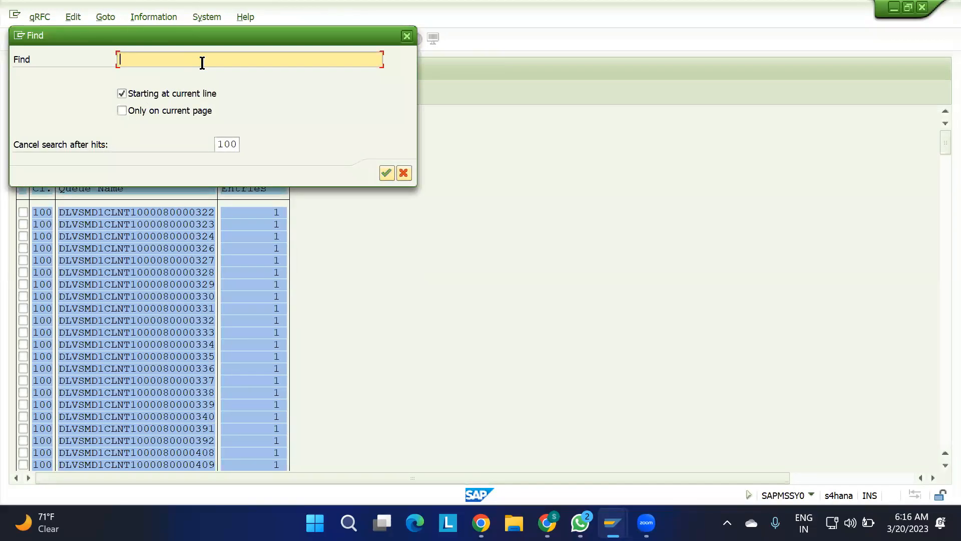
pyautogui.hotkey('ctrl', 'v')
pyautogui.click(386, 173)
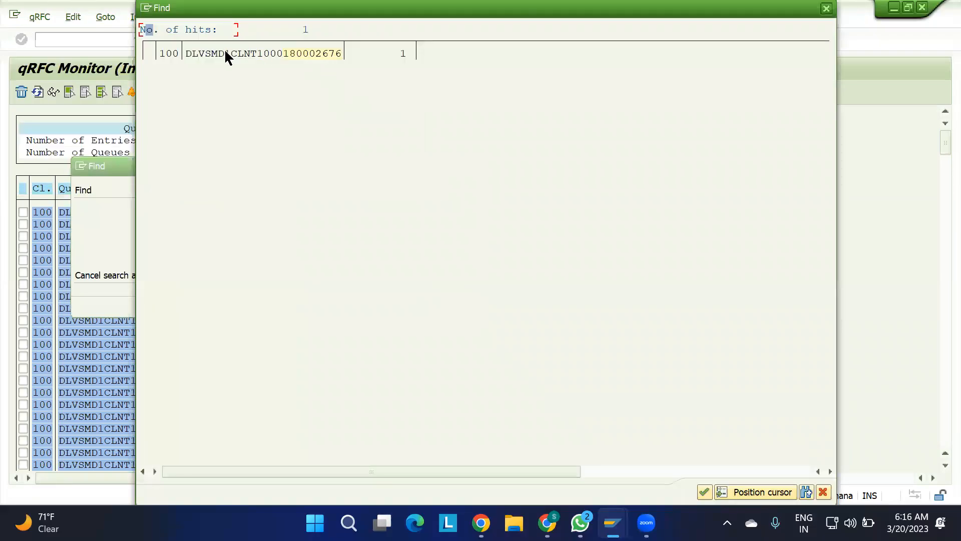
pyautogui.click(289, 55)
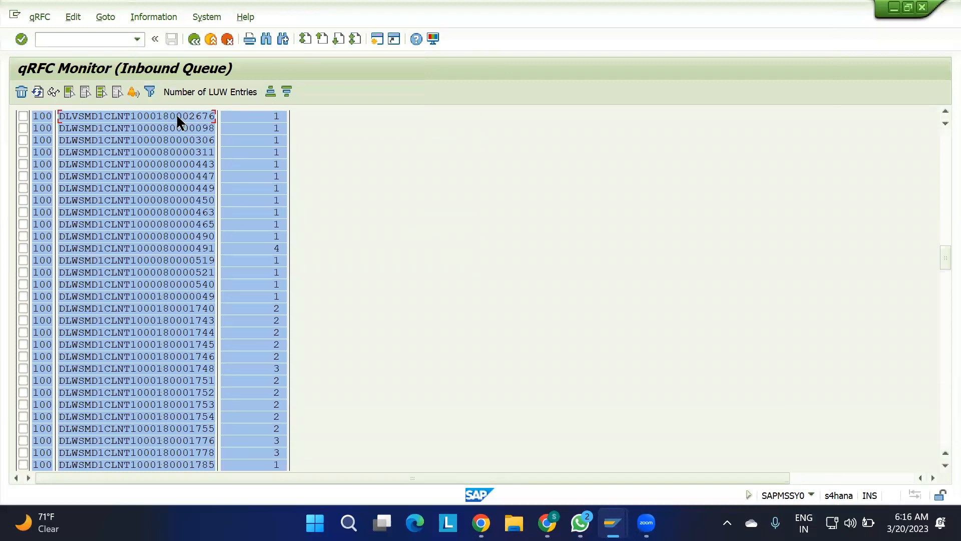
# Drill into the delivery's queue entry, display the log behind its status text and select the Receiving Office location message.
pyautogui.doubleClick(164, 116)
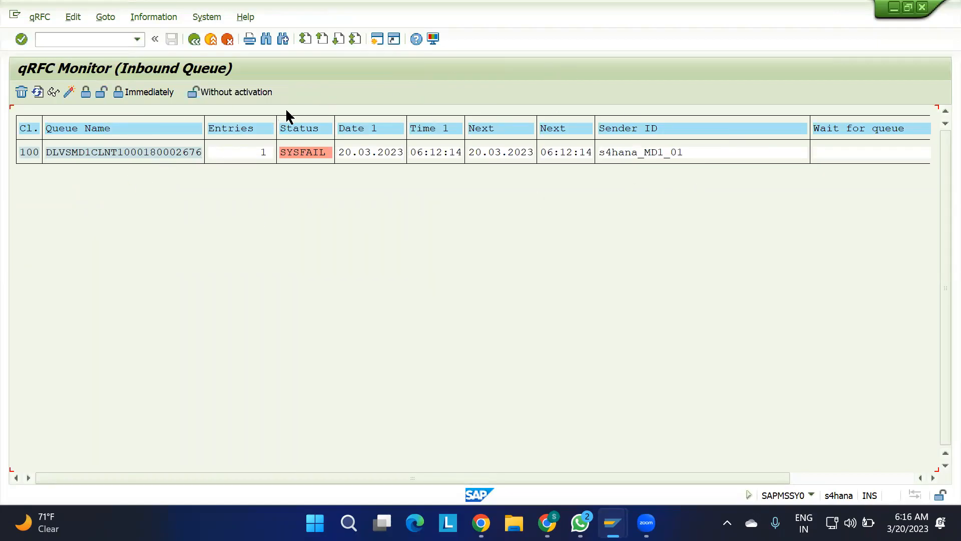
pyautogui.doubleClick(160, 151)
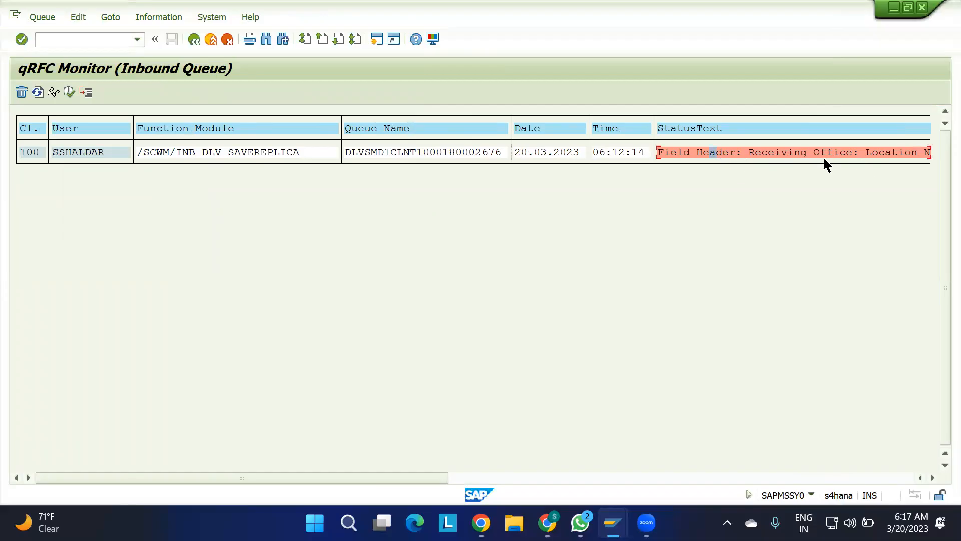
pyautogui.click(932, 478)
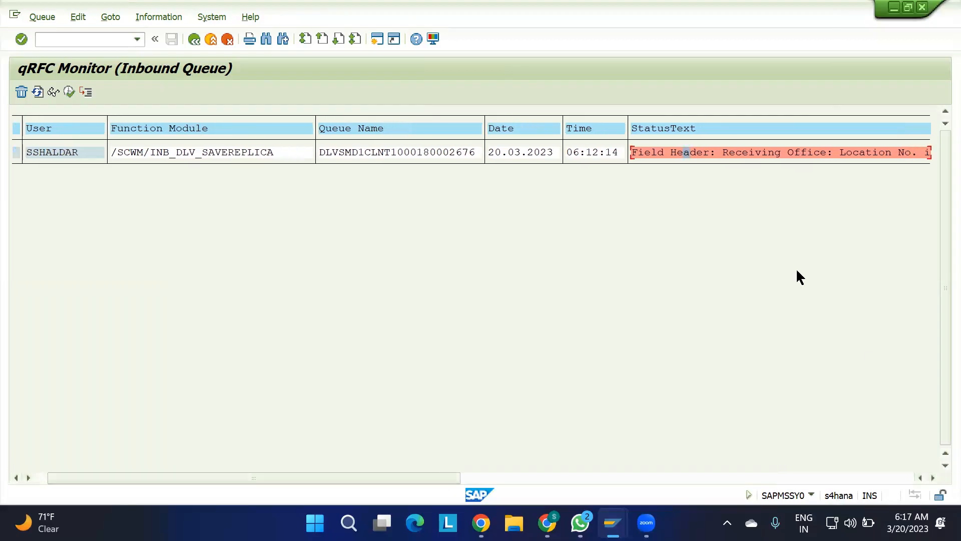
pyautogui.doubleClick(739, 149)
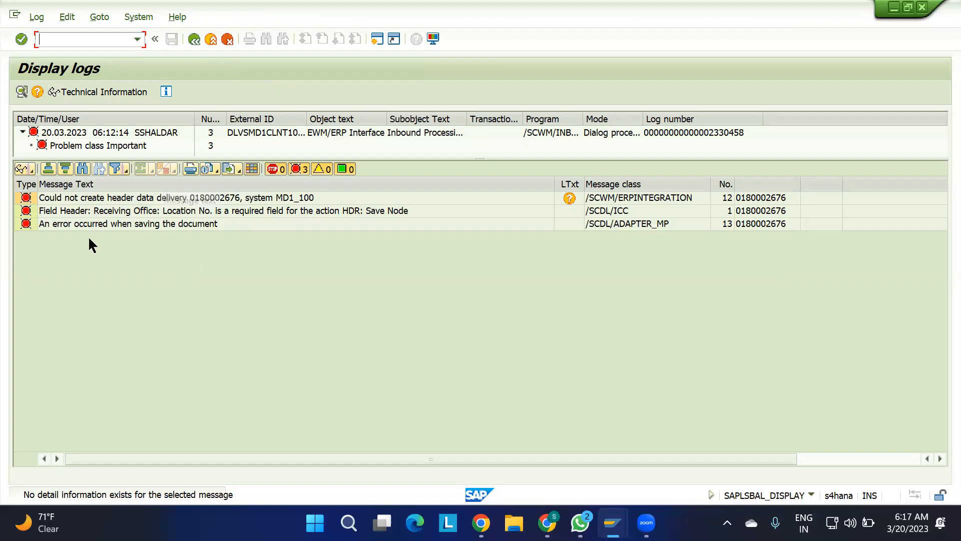
pyautogui.click(71, 211)
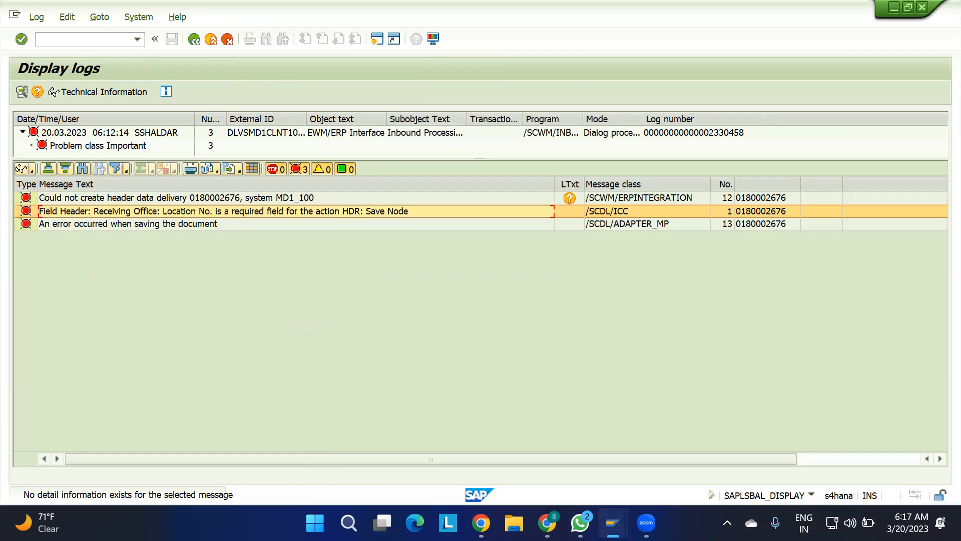
# Start a new SAP session and expand Logistics > SCM Extended Warehouse Management > Extended Warehouse Management > Master Data in the SAP Menu tree.
pyautogui.click(613, 523)
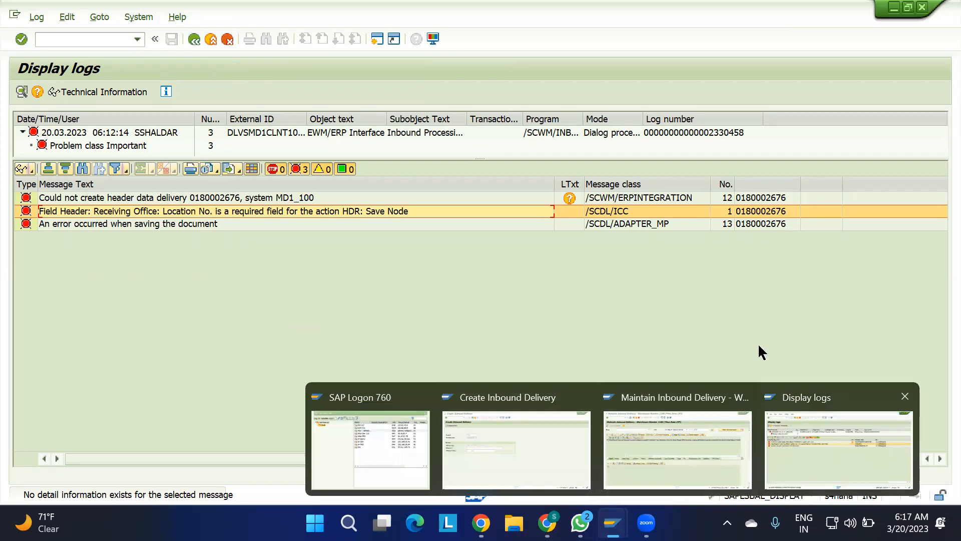
pyautogui.click(377, 41)
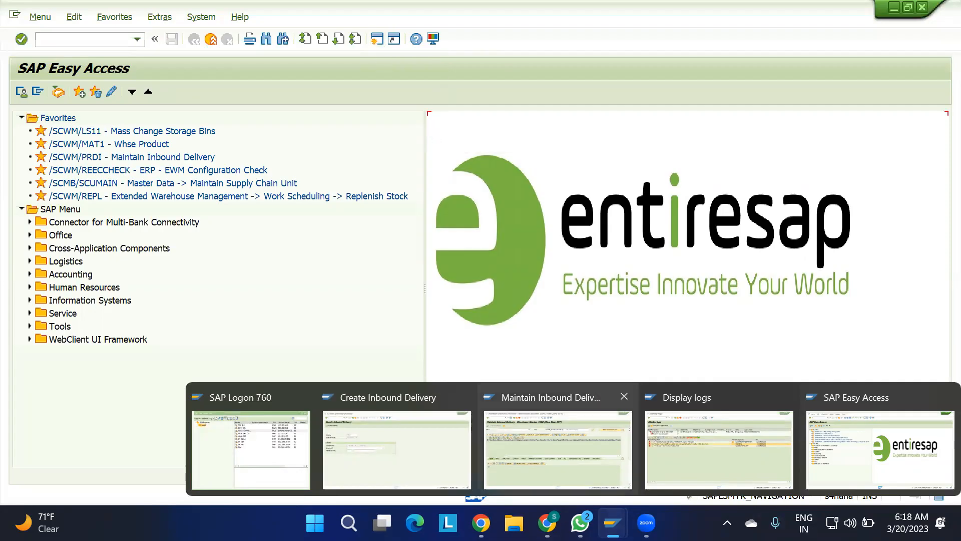
pyautogui.click(835, 443)
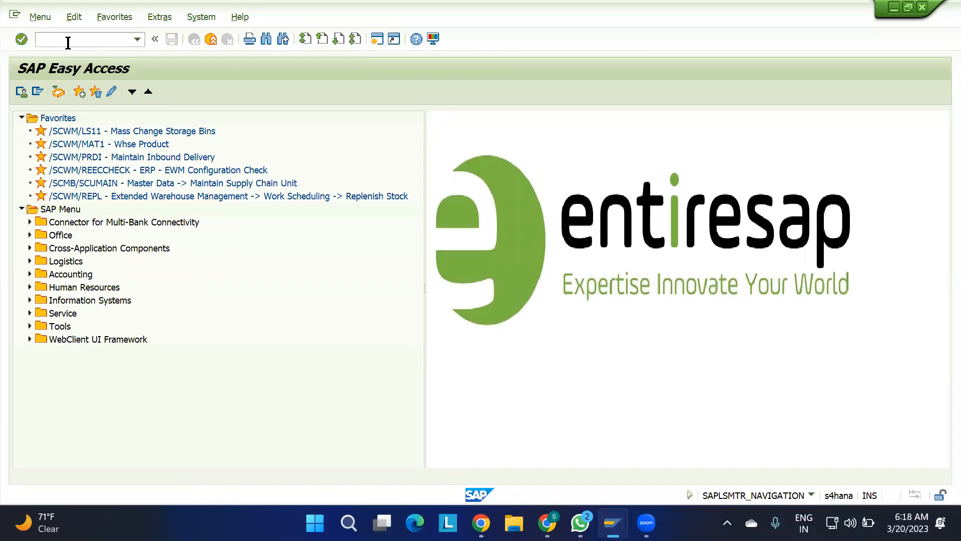
pyautogui.click(30, 261)
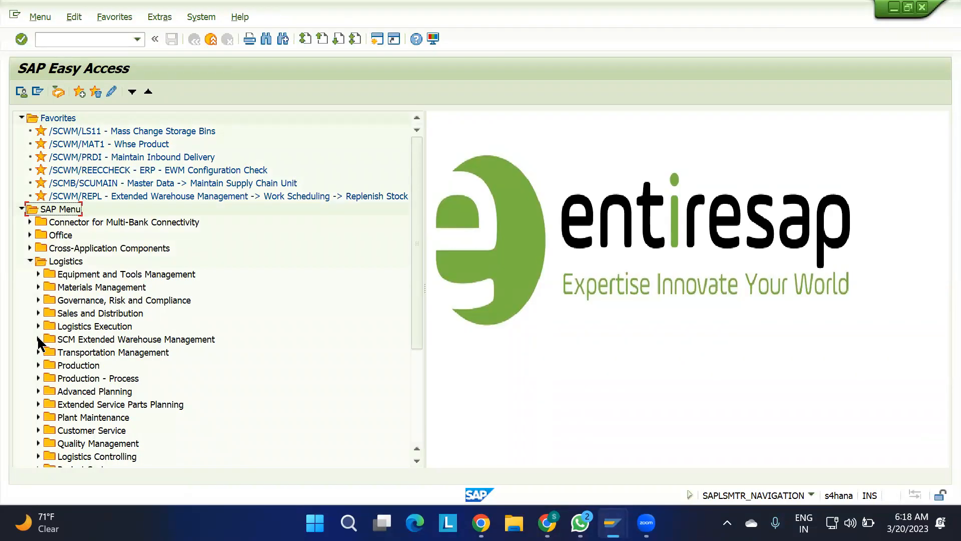
pyautogui.click(38, 339)
pyautogui.click(47, 352)
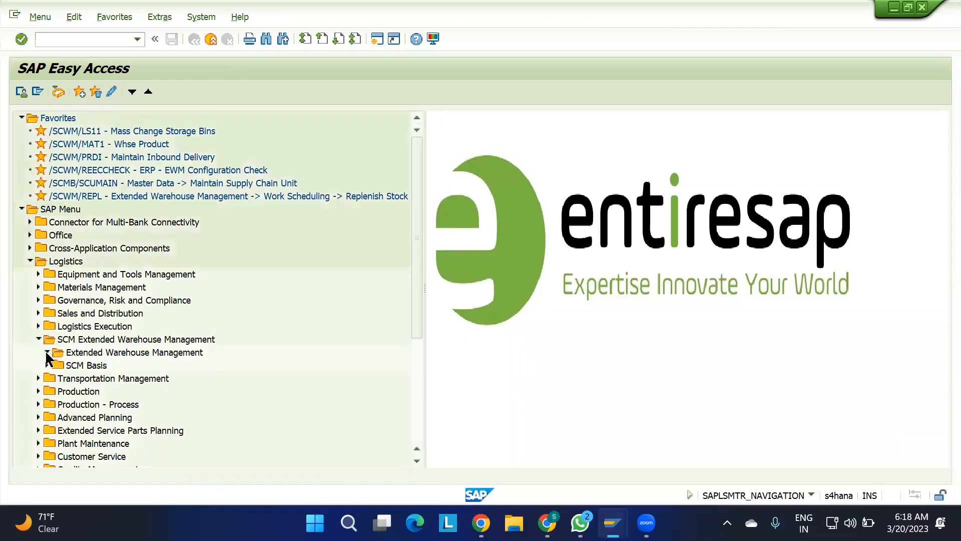
pyautogui.scroll(-5, 167, 393)
pyautogui.click(55, 286)
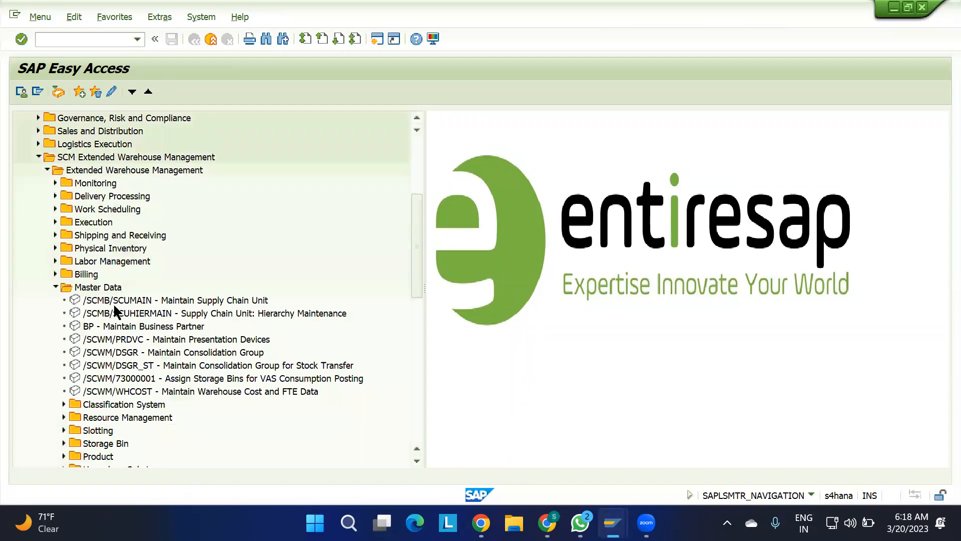
# Open supply chain unit 1100-SCU for changing in Maintain Supply Chain Unit and show its alternative business attributes.
pyautogui.doubleClick(149, 300)
pyautogui.write('1100-SCU')
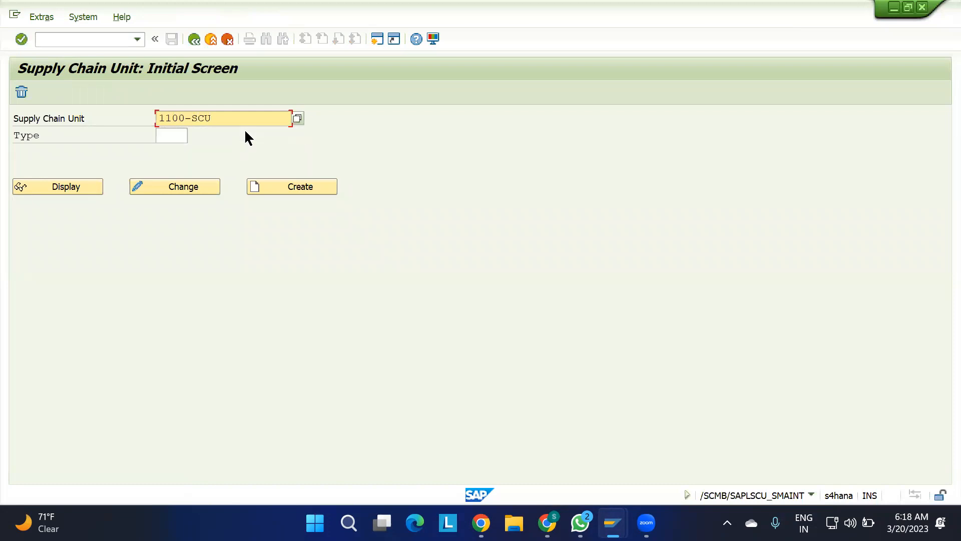
pyautogui.click(188, 189)
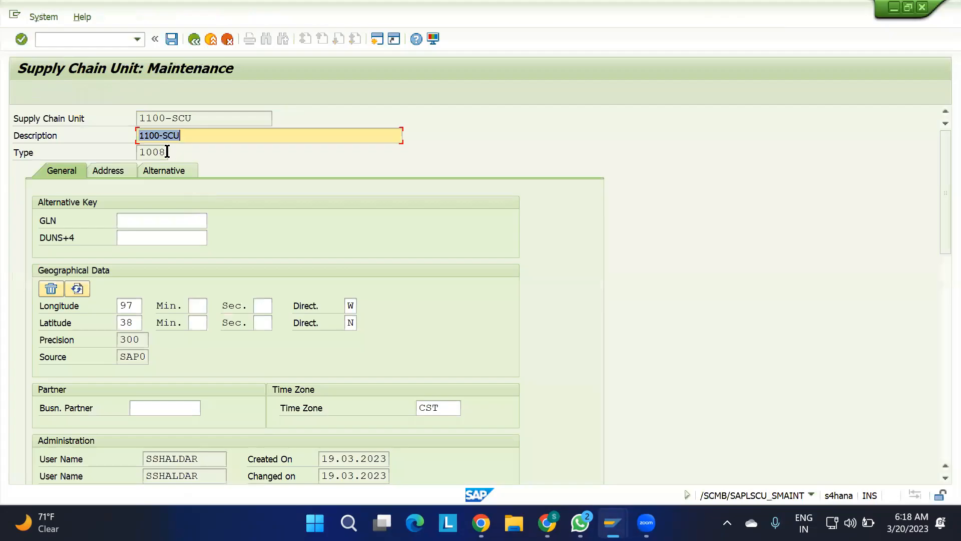
pyautogui.click(161, 171)
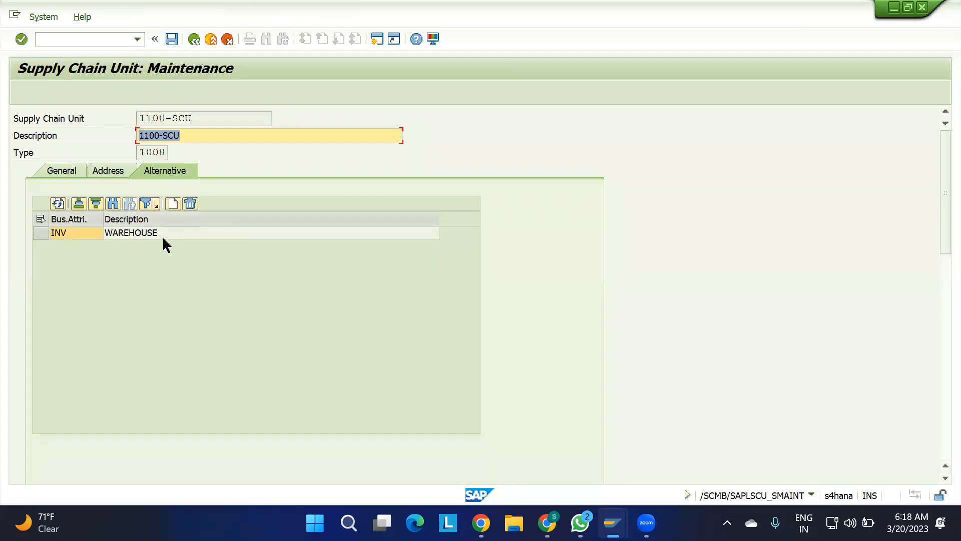
# Review the general and address data of supply chain unit 1100-SCU.
pyautogui.click(207, 119)
pyautogui.moveTo(207, 119); pyautogui.dragTo(104, 110)
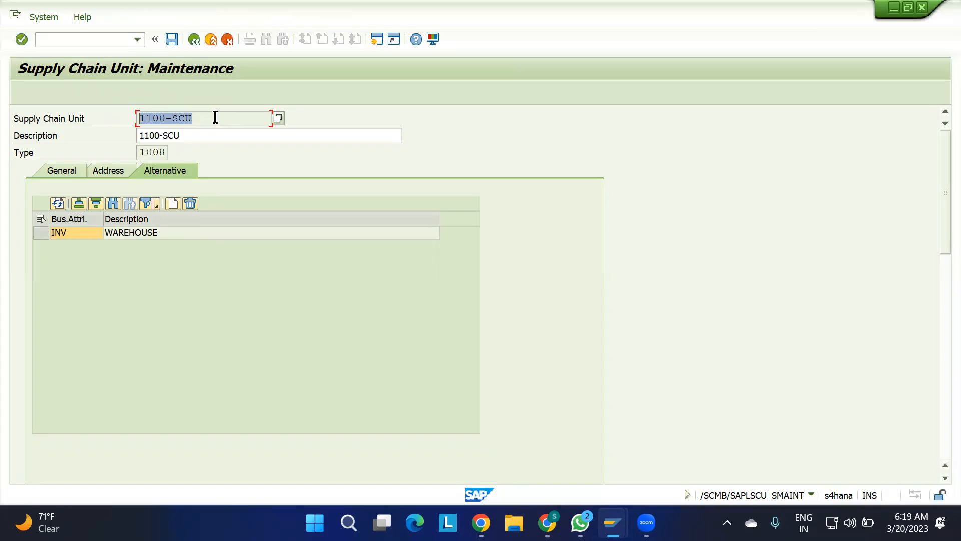
pyautogui.click(67, 171)
pyautogui.click(115, 172)
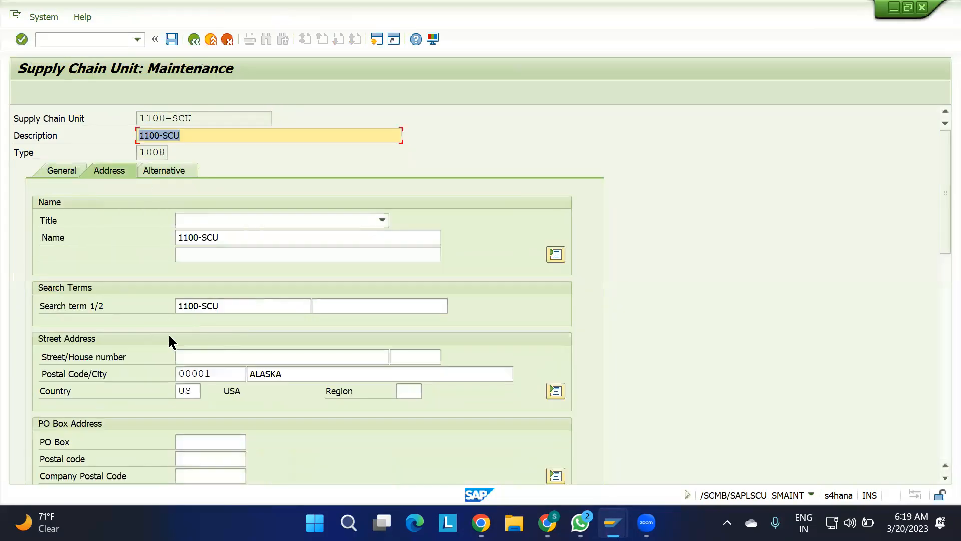
pyautogui.click(65, 173)
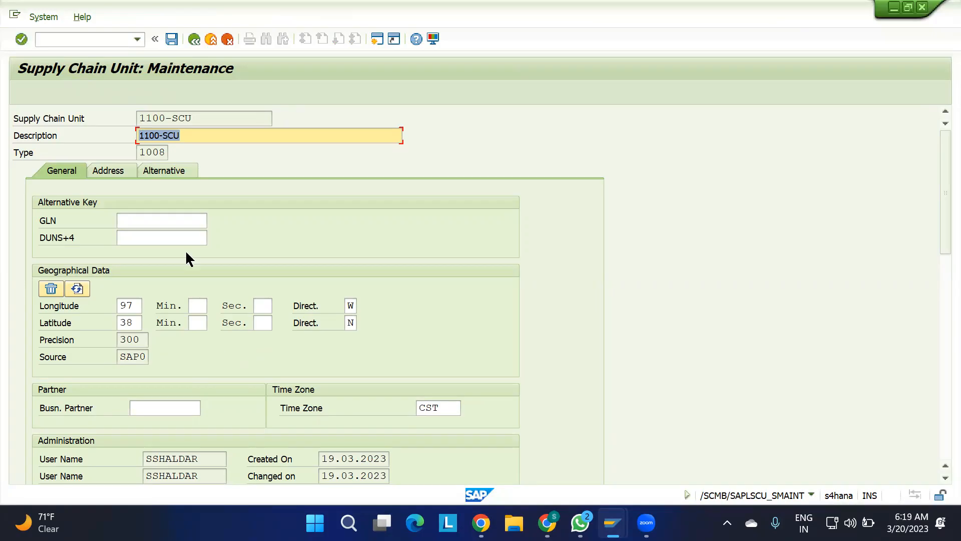
# Add the business attribute RO (Goods Receipt Office) to supply chain unit 1100-SCU.
pyautogui.click(169, 173)
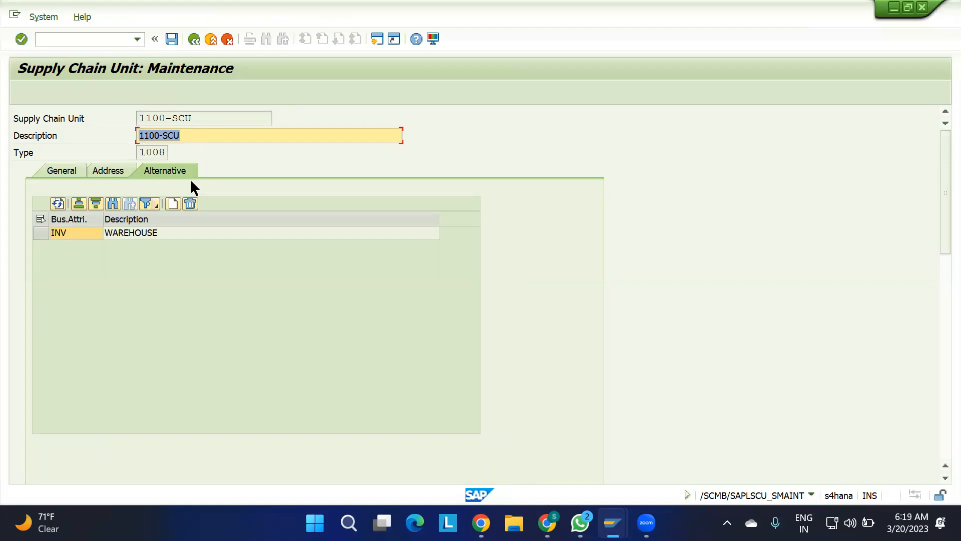
pyautogui.click(173, 203)
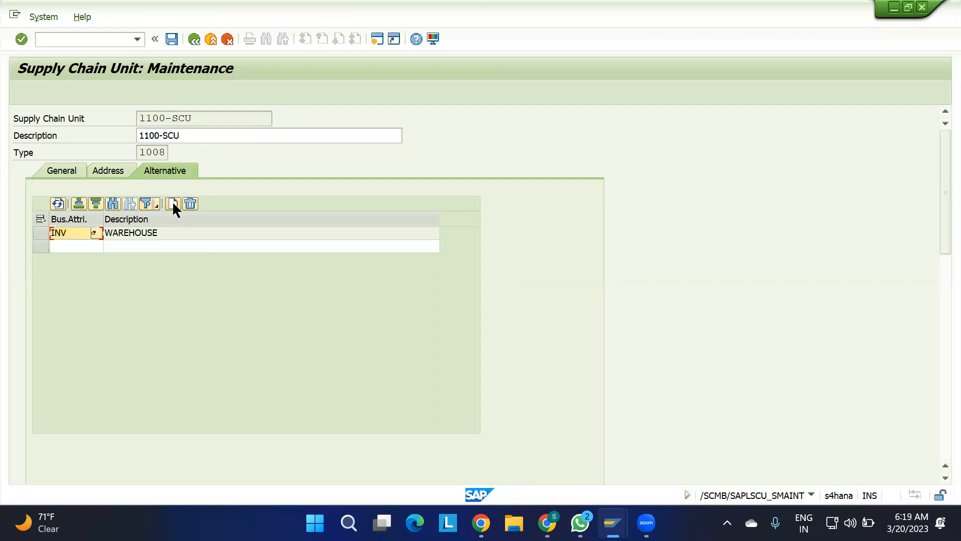
pyautogui.click(75, 246)
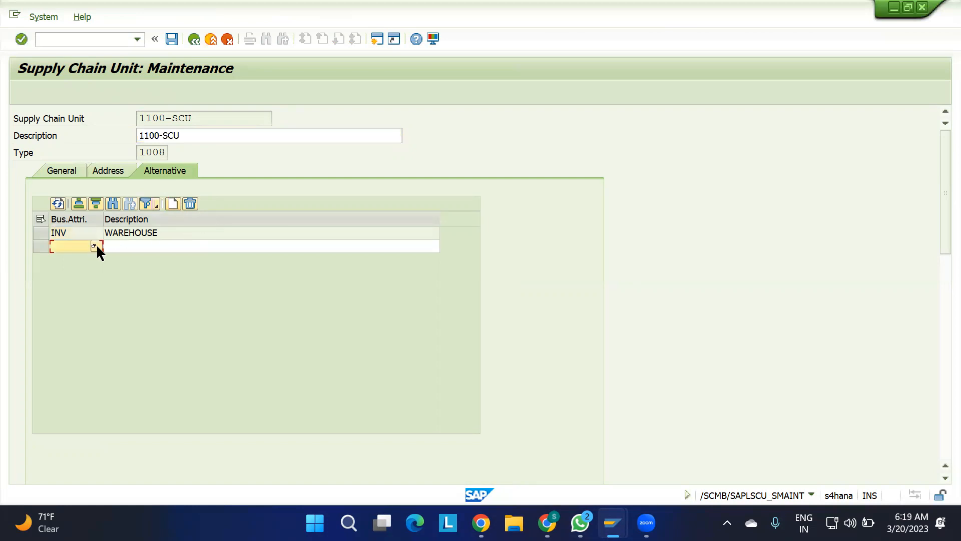
pyautogui.click(95, 246)
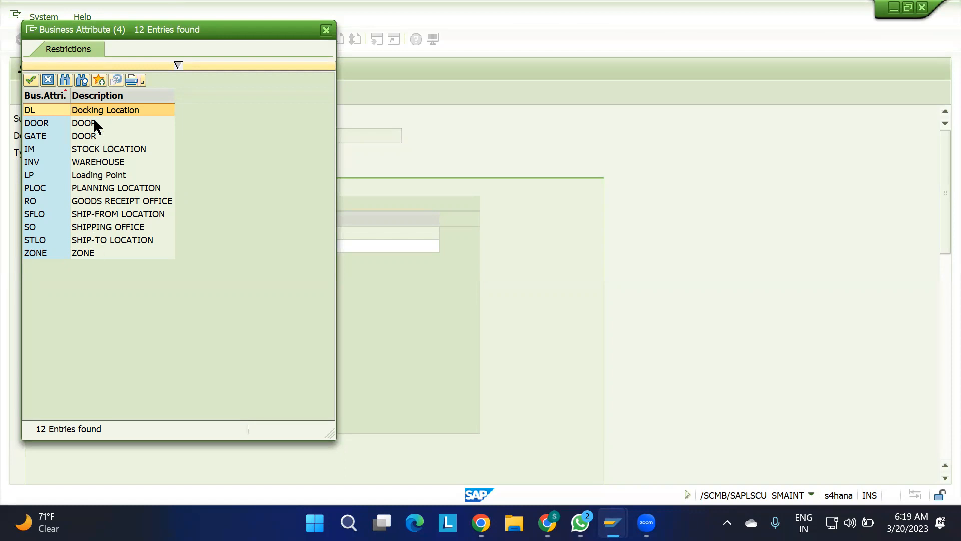
pyautogui.doubleClick(98, 201)
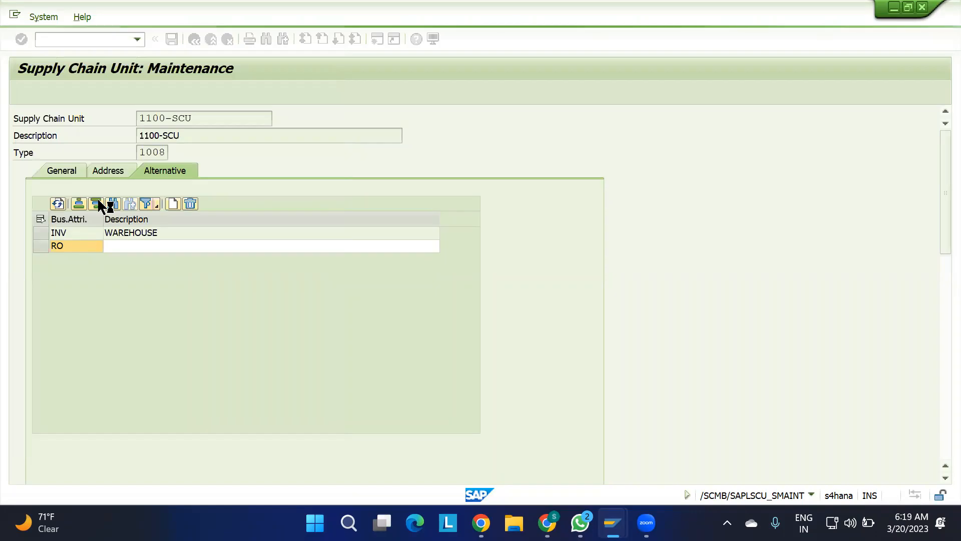
# Add the business attribute IM (Stock Location) as another alternative of the supply chain unit.
pyautogui.click(173, 203)
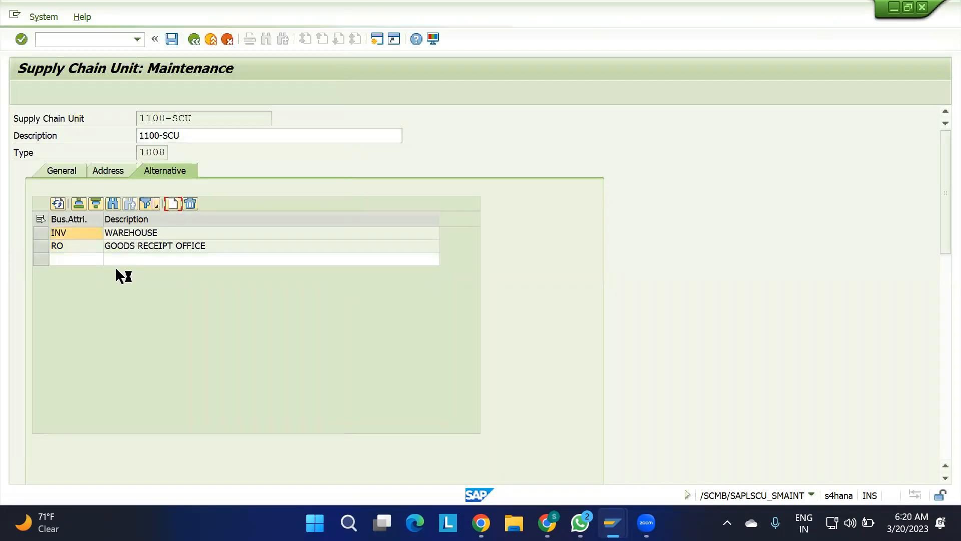
pyautogui.click(96, 259)
pyautogui.click(94, 258)
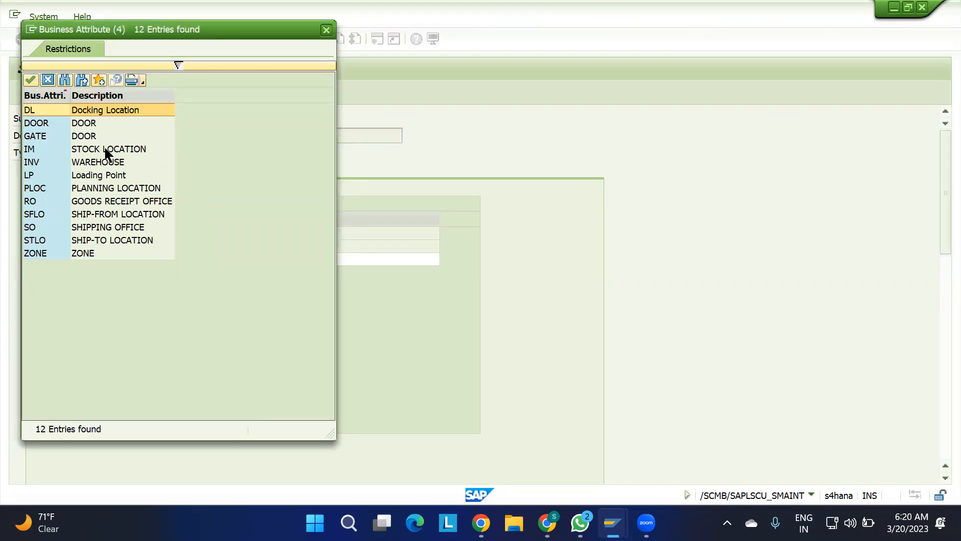
pyautogui.doubleClick(107, 153)
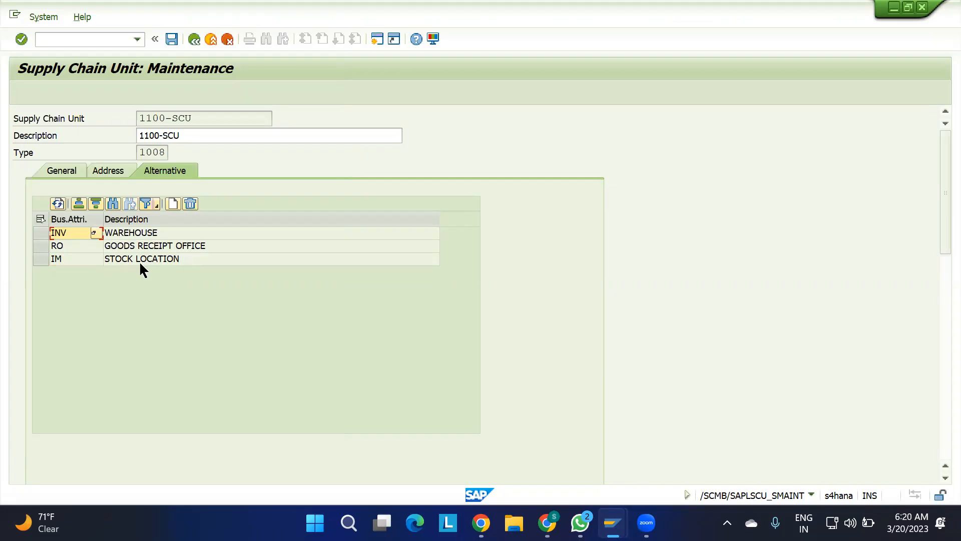
pyautogui.click(174, 206)
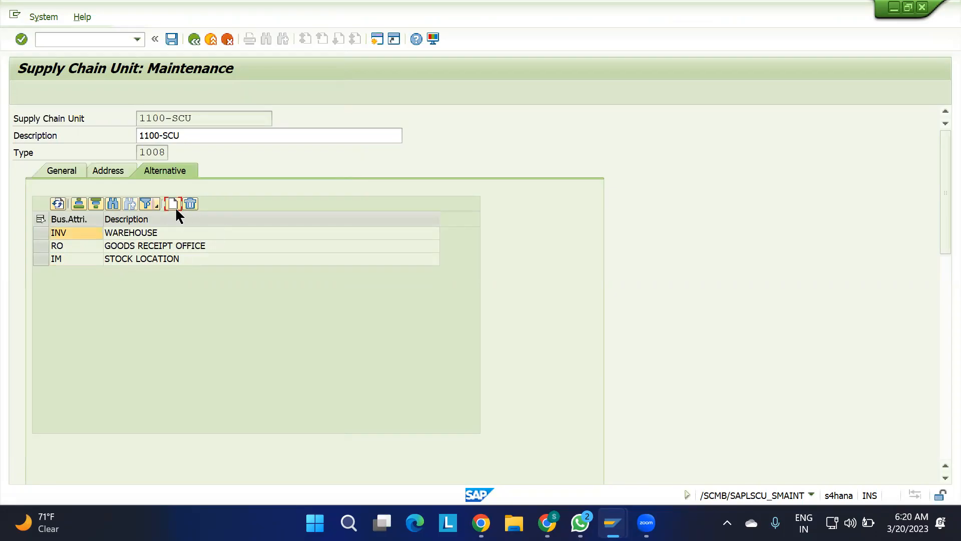
pyautogui.click(94, 272)
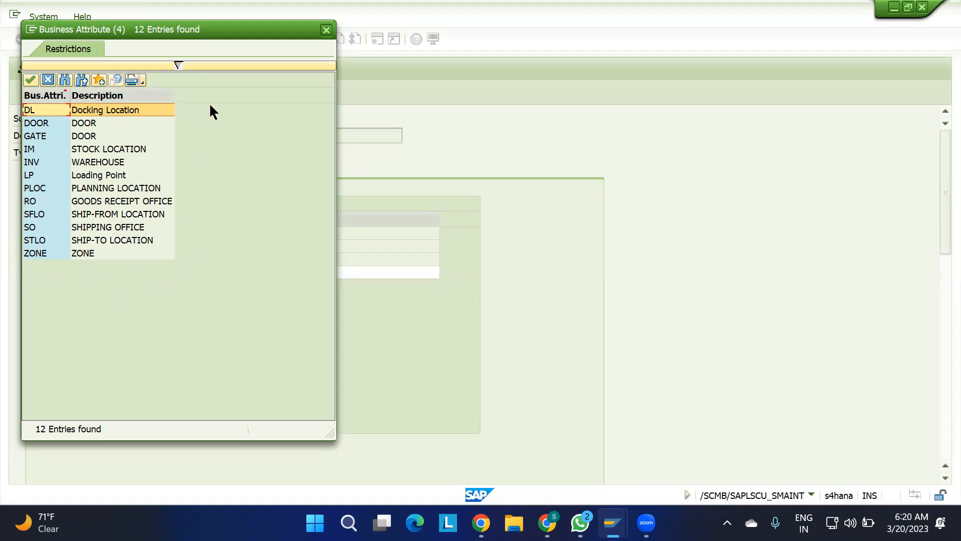
pyautogui.click(325, 30)
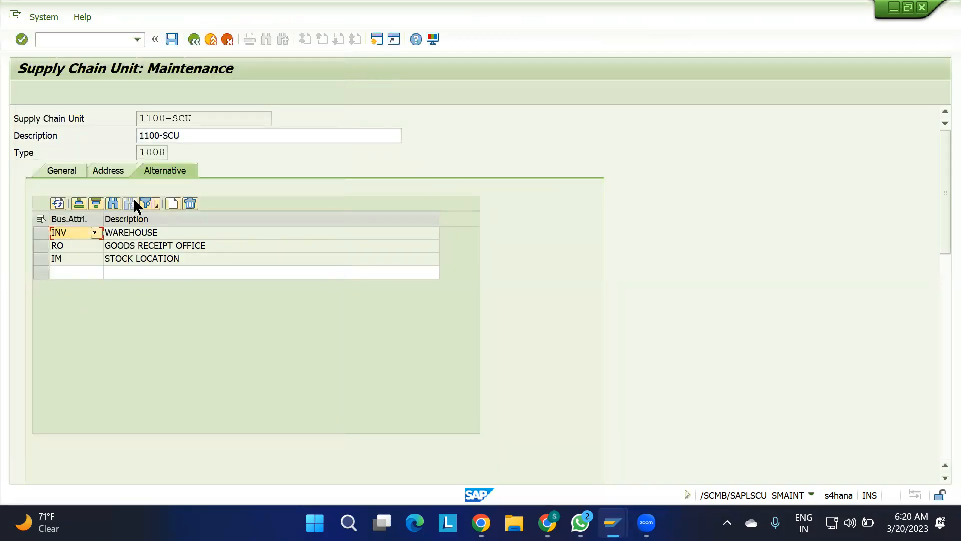
# Save supply chain unit 1100-SCU and return to its initial screen.
pyautogui.click(172, 40)
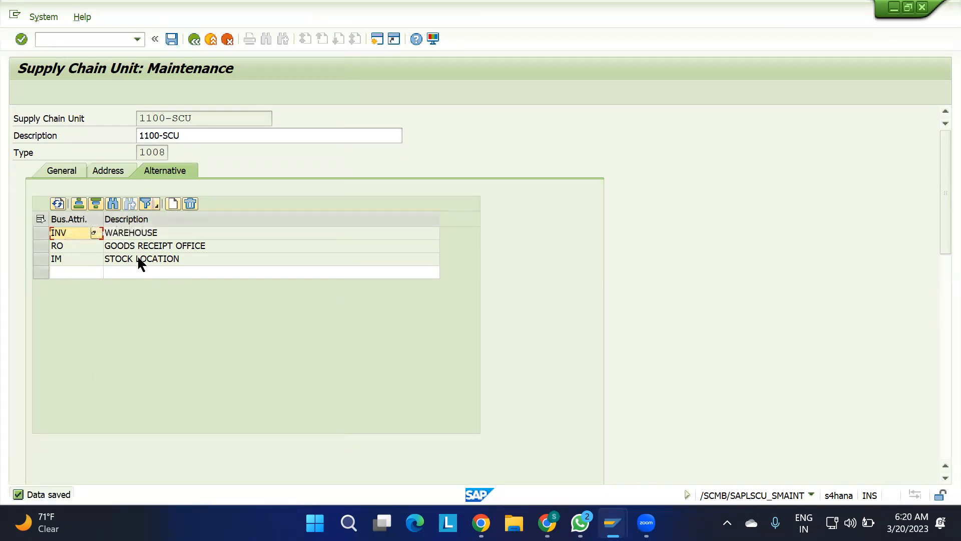
pyautogui.click(190, 38)
# Switch to the Maintain Inbound Delivery session and search for the entered inbound delivery again.
pyautogui.moveTo(613, 523)
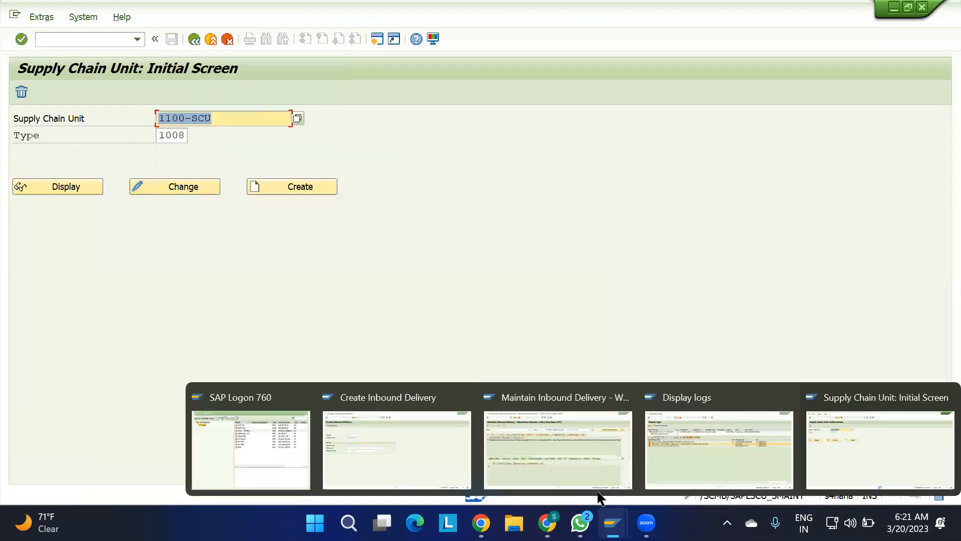
pyautogui.click(575, 463)
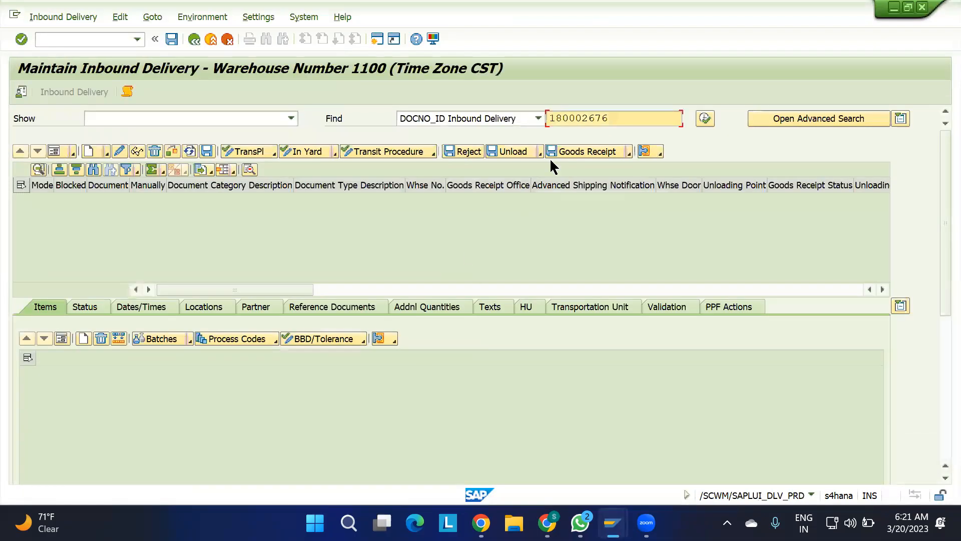
pyautogui.click(706, 119)
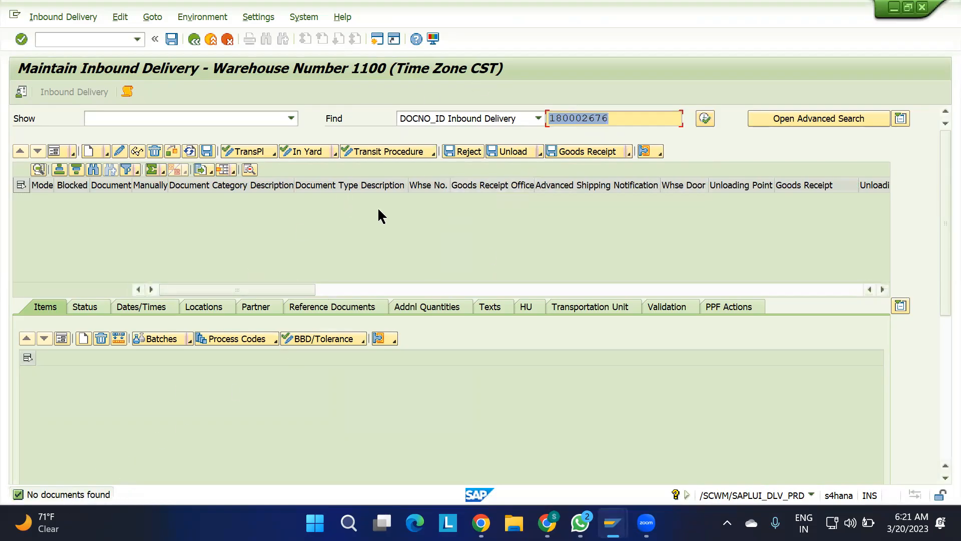
# Reset the status of the delivery's entry in the qRFC Monitor inbound queue, refresh it and return to the queue list.
pyautogui.moveTo(613, 522)
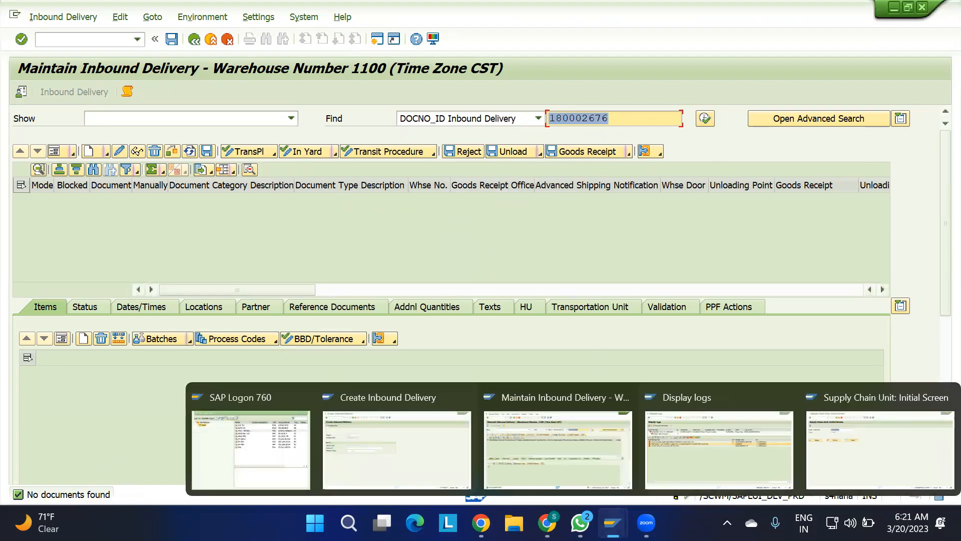
pyautogui.click(688, 454)
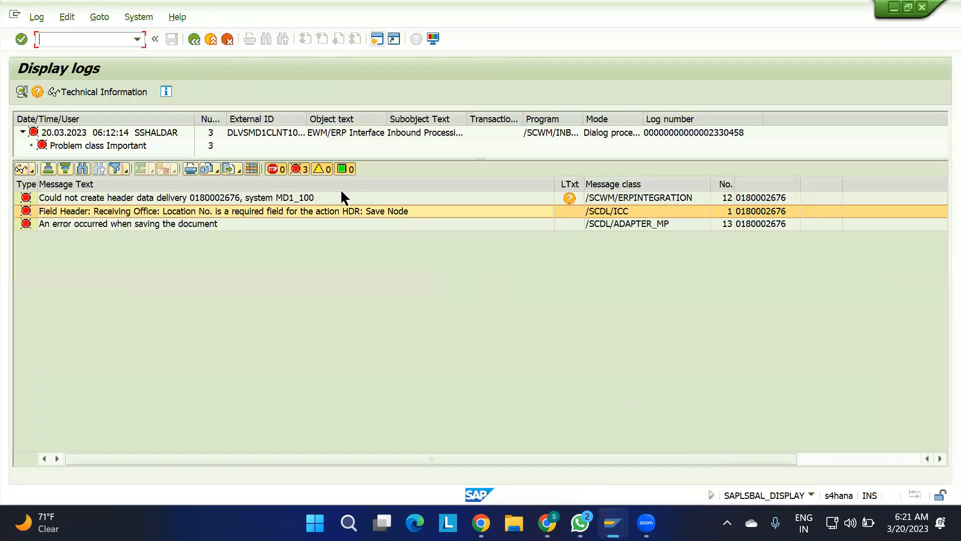
pyautogui.click(195, 39)
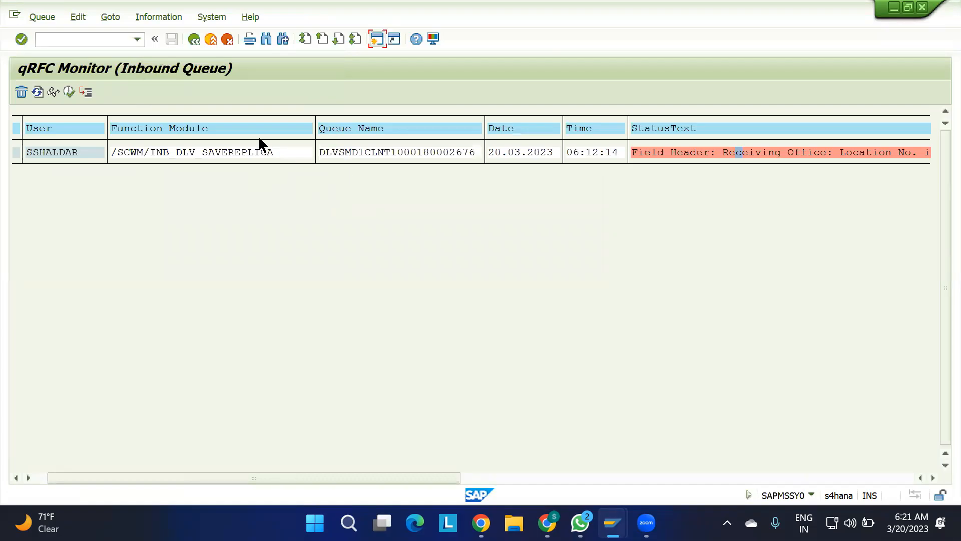
pyautogui.rightClick(252, 150)
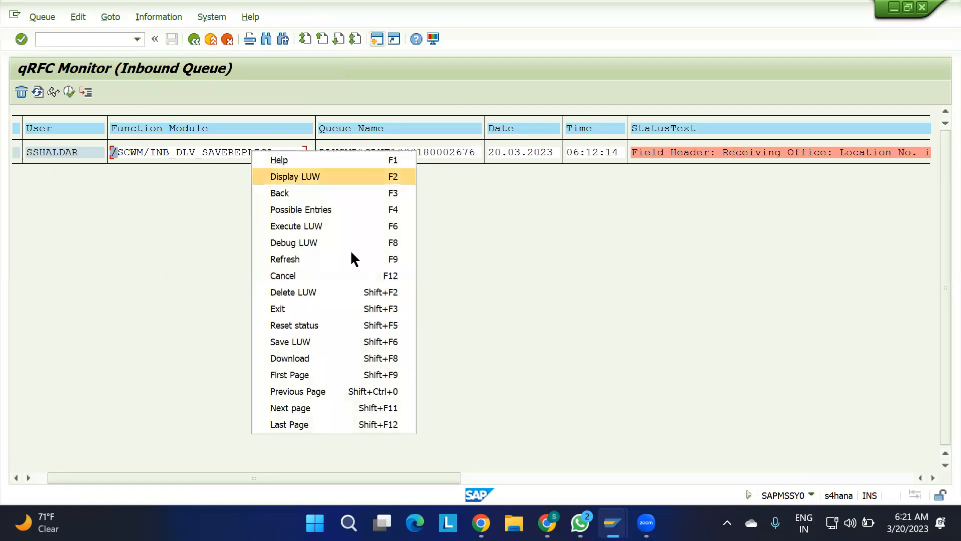
pyautogui.click(308, 326)
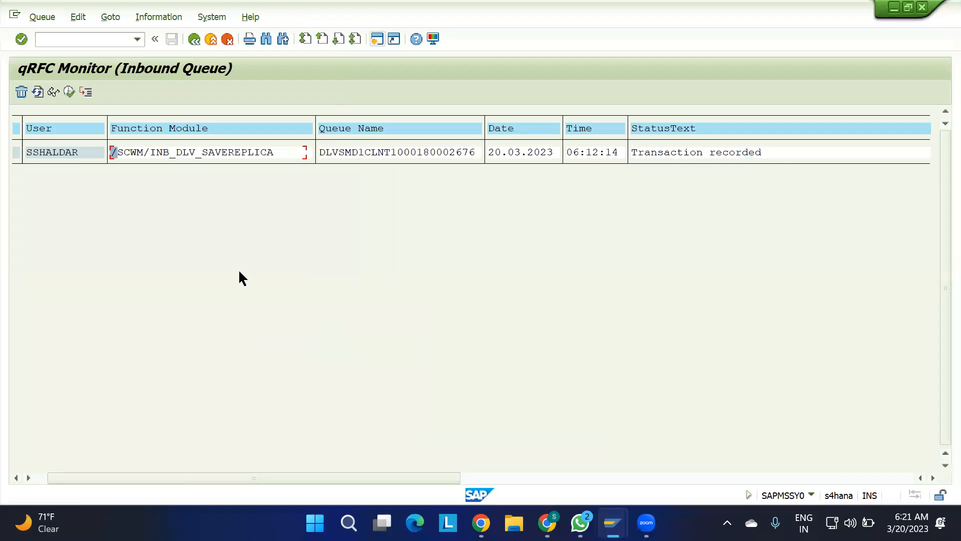
pyautogui.click(37, 92)
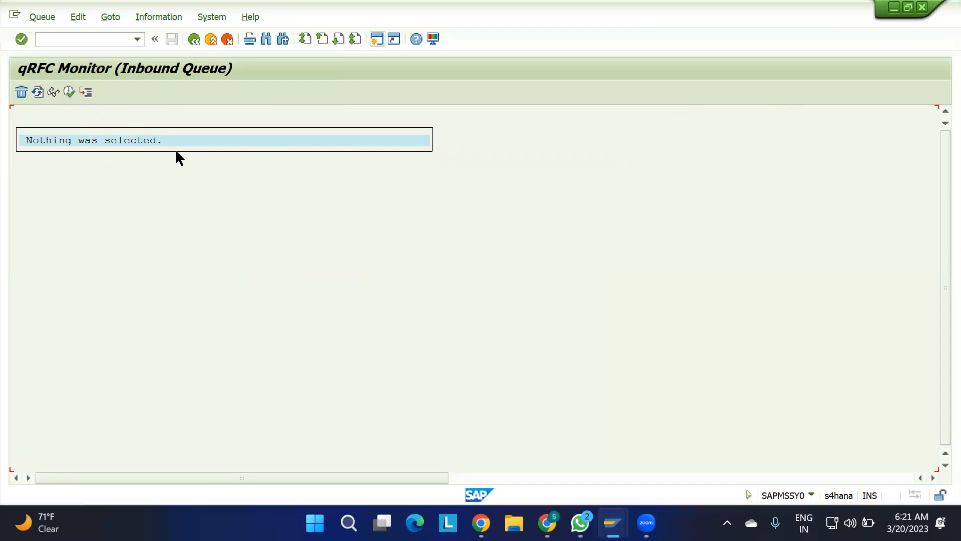
pyautogui.click(193, 39)
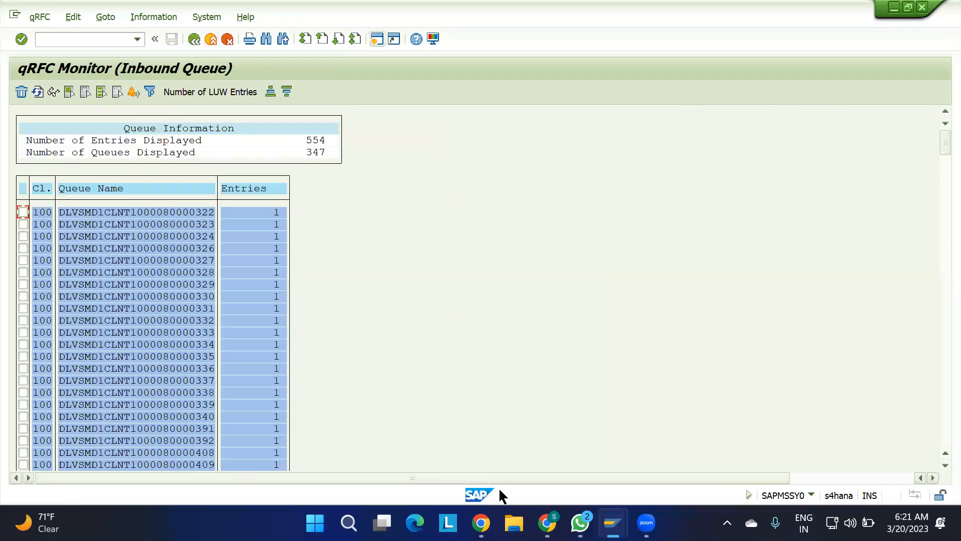
# Load the inbound delivery in Maintain Inbound Delivery and widen the Document column to show the full number.
pyautogui.moveTo(612, 523)
pyautogui.click(555, 440)
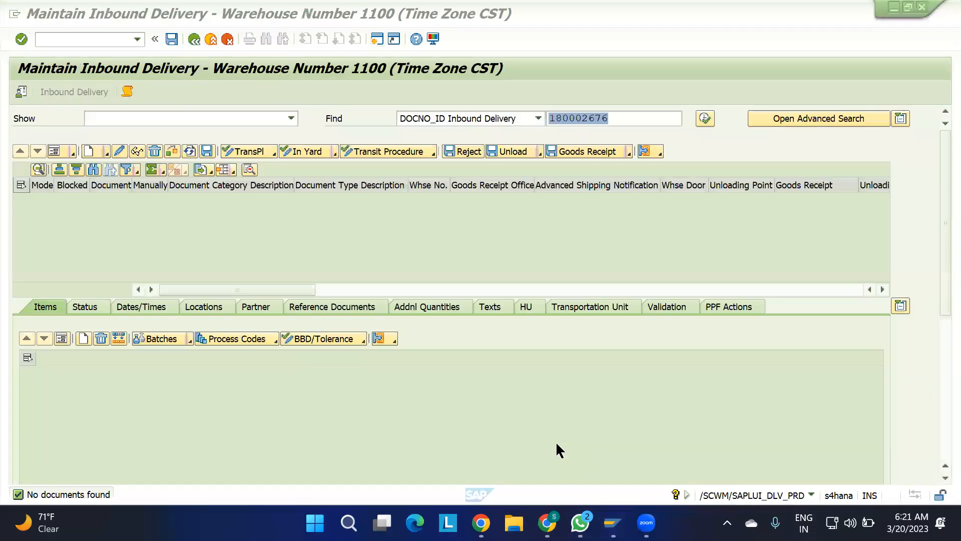
pyautogui.click(704, 119)
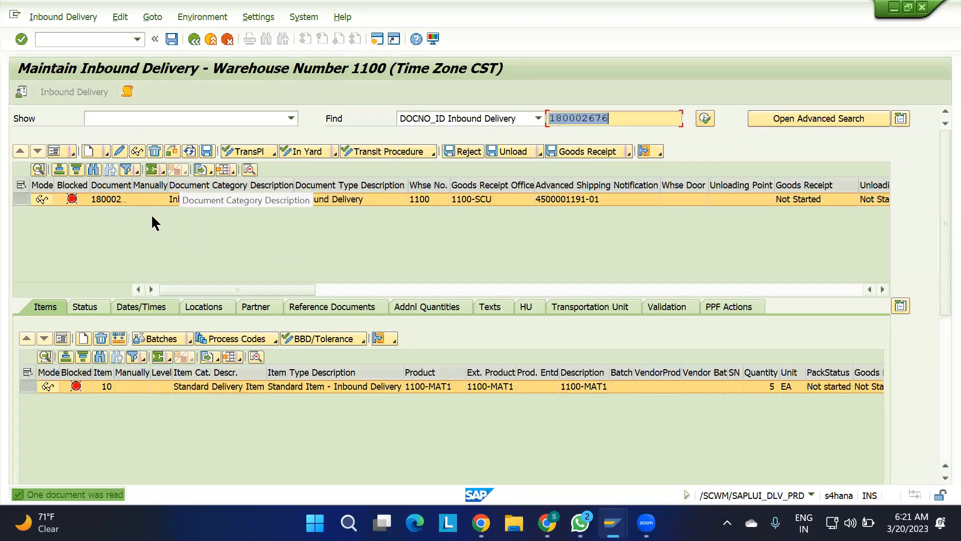
pyautogui.moveTo(132, 181); pyautogui.dragTo(171, 182)
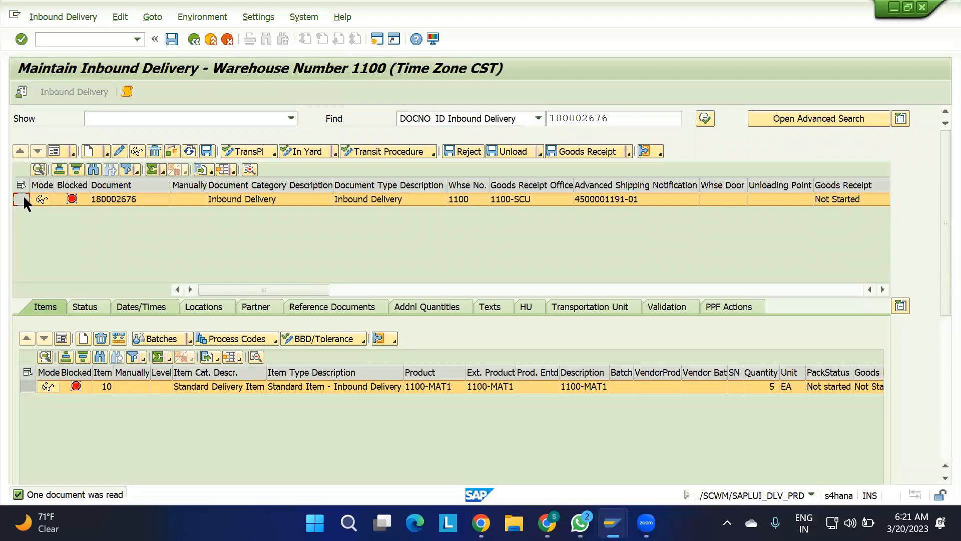
# Check the inbound delivery, select the goods movement bin message in the log, then close the log and select the delivery row.
pyautogui.click(172, 152)
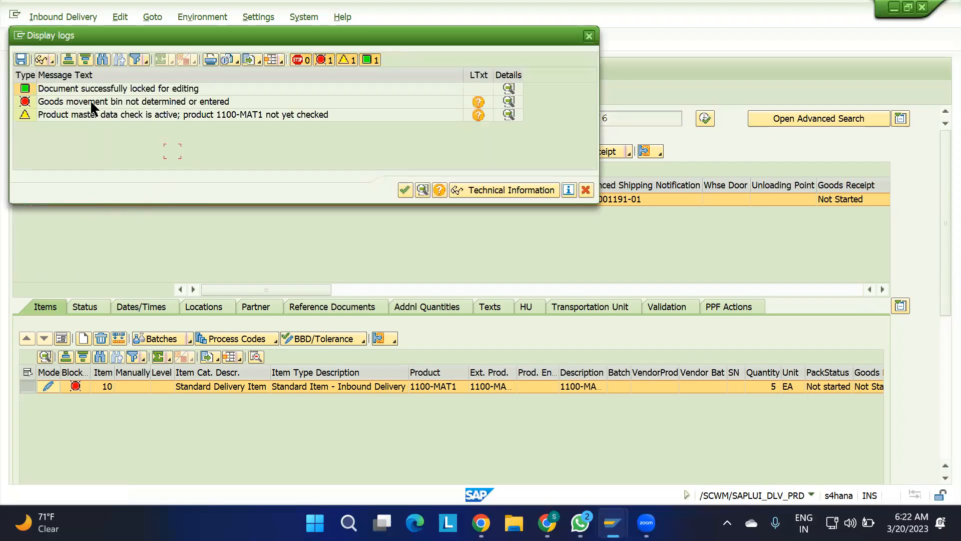
pyautogui.click(179, 104)
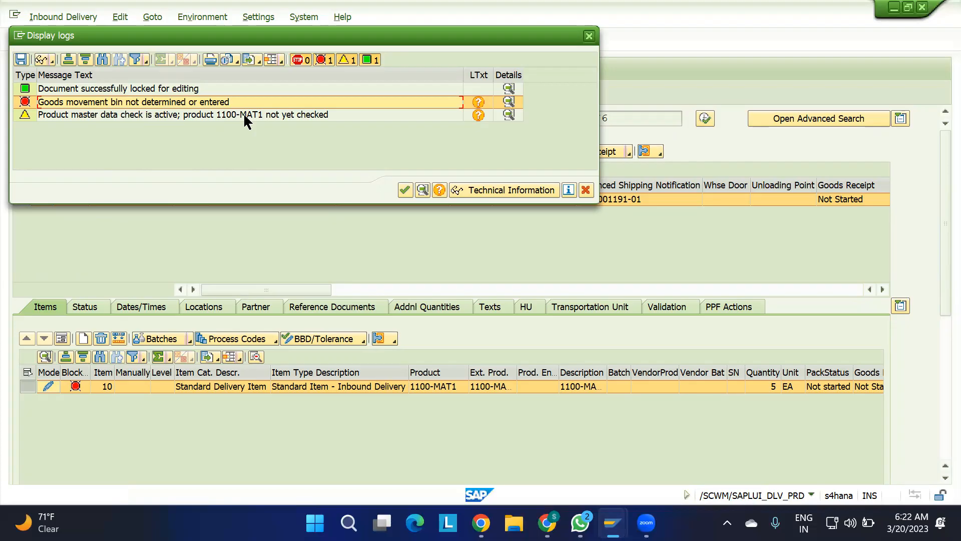
pyautogui.click(590, 36)
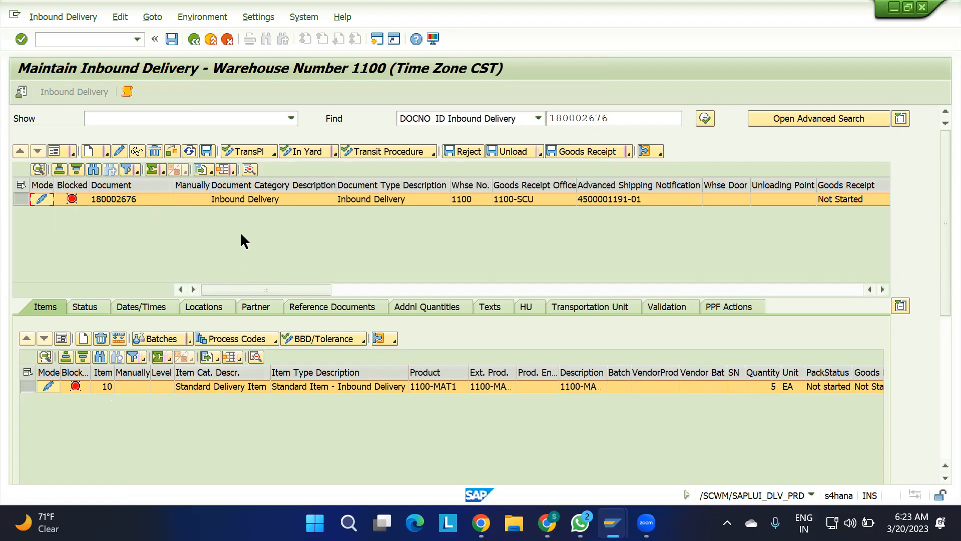
pyautogui.click(22, 201)
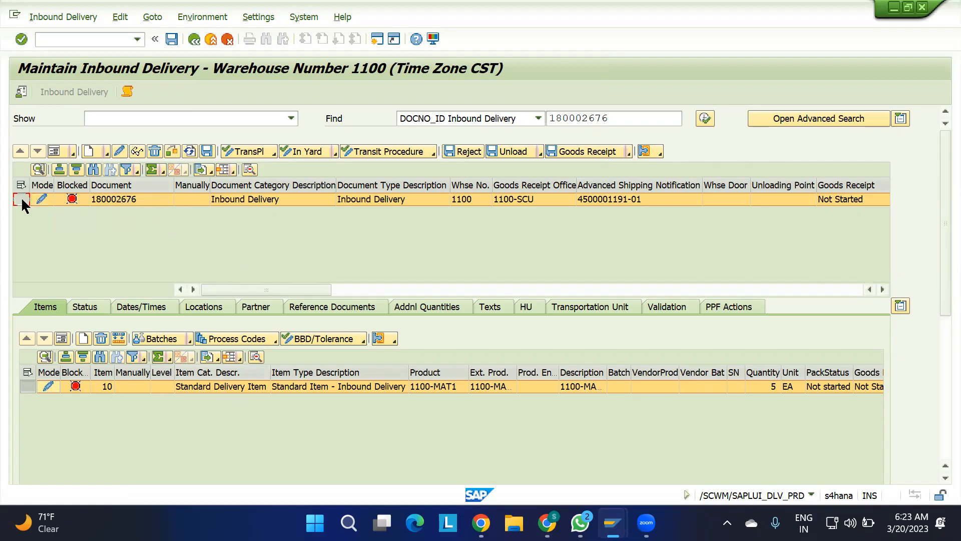
# Show the inbound delivery header in form view, look over its header data and highlight the document number.
pyautogui.click(58, 152)
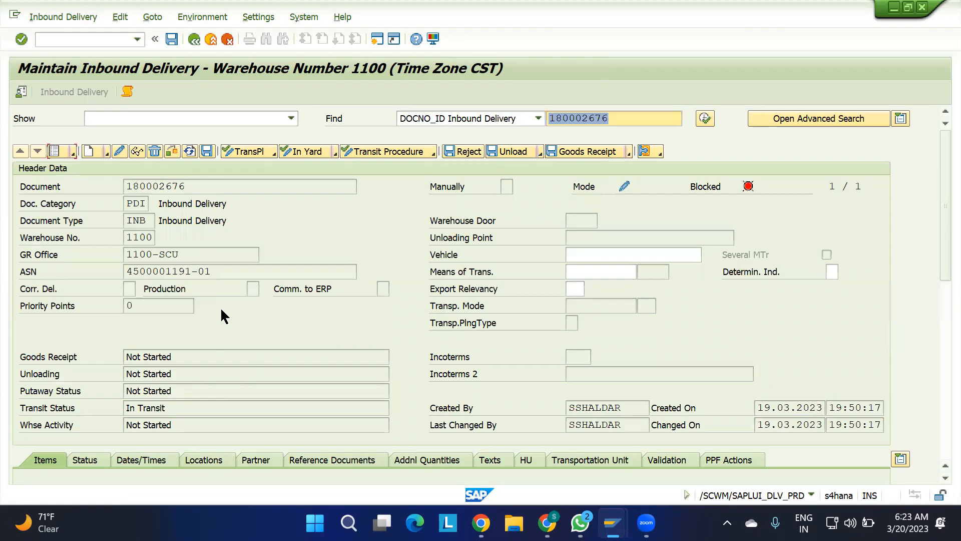
pyautogui.scroll(-3, 381, 306)
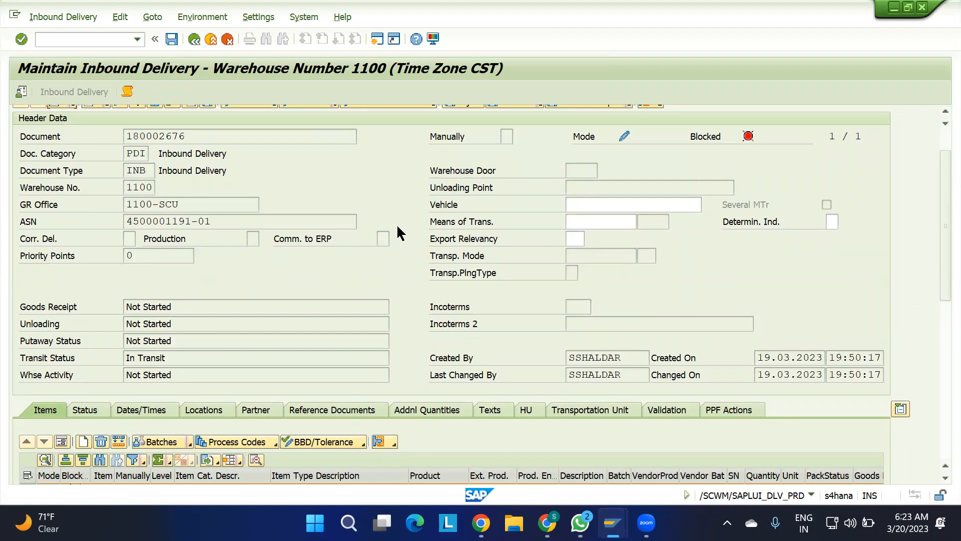
pyautogui.scroll(2, 399, 233)
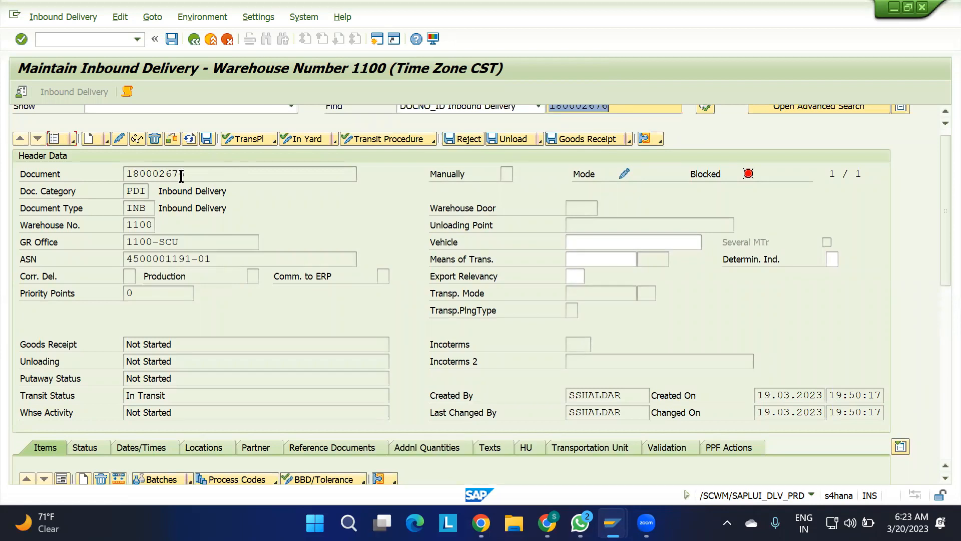
pyautogui.moveTo(197, 177); pyautogui.dragTo(61, 182)
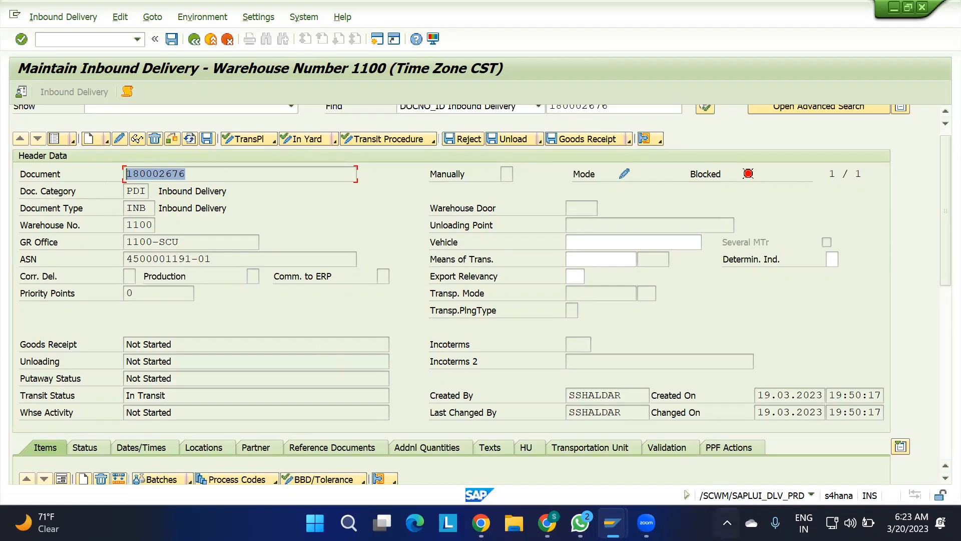
# Capture a Screenpresso region screenshot of the header's Doc. Category and Document Type fields.
pyautogui.click(727, 522)
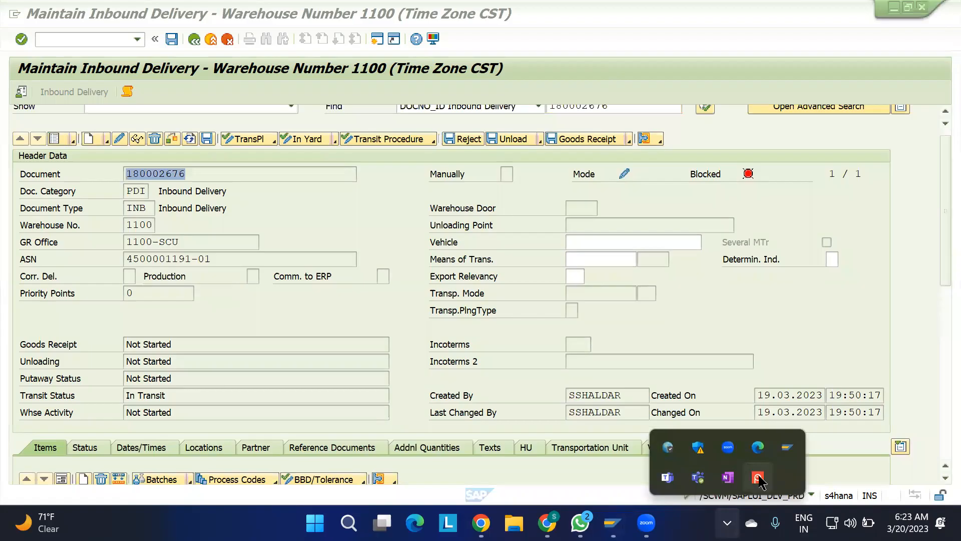
pyautogui.click(758, 478)
pyautogui.click(504, 459)
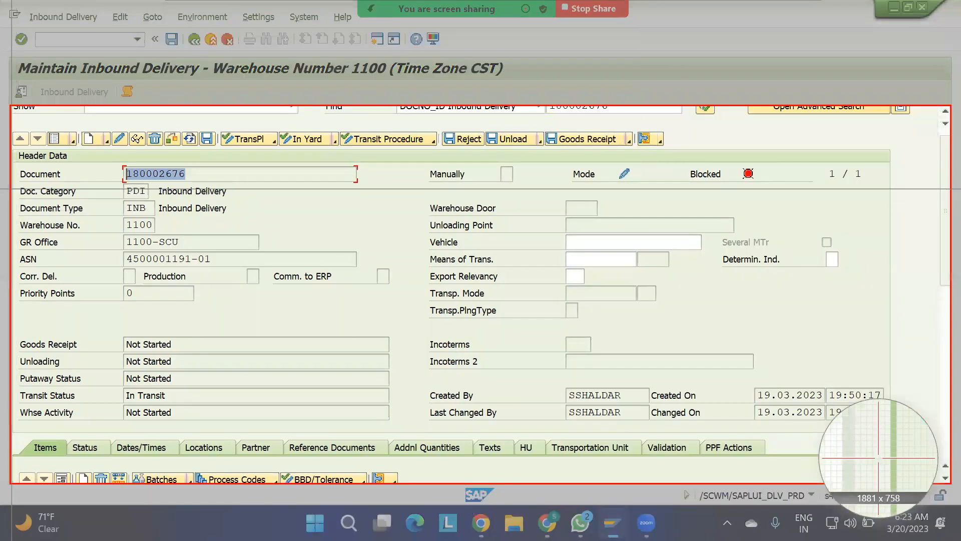
pyautogui.moveTo(17, 184); pyautogui.dragTo(242, 221)
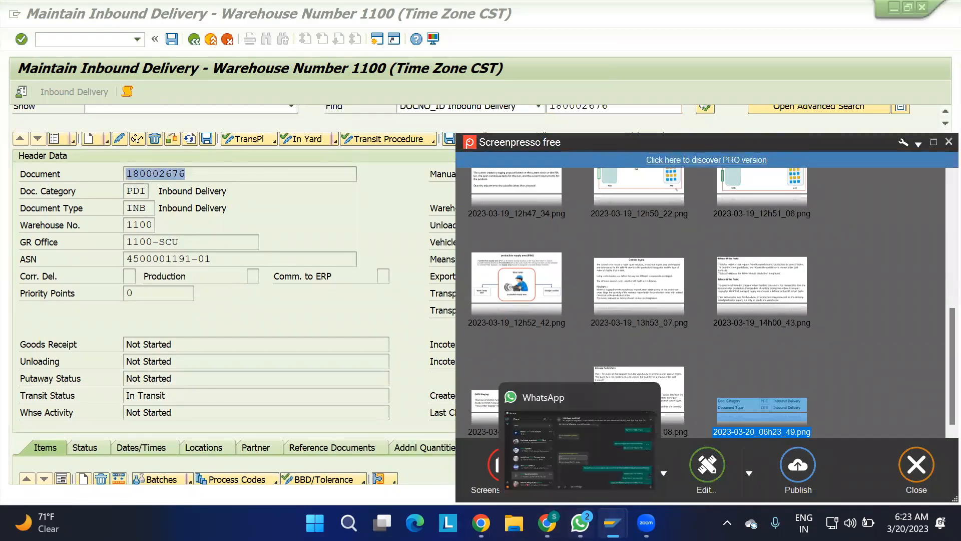
# Switch to the 0. IBD sheet in Google Sheets and enter the heading "OBSERVATIONS:" in cell B29.
pyautogui.click(547, 522)
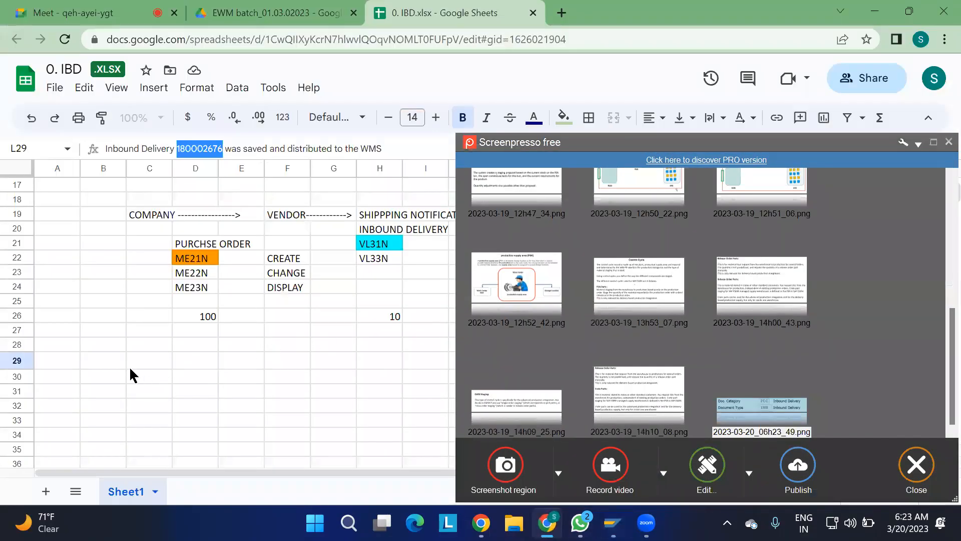
pyautogui.click(105, 368)
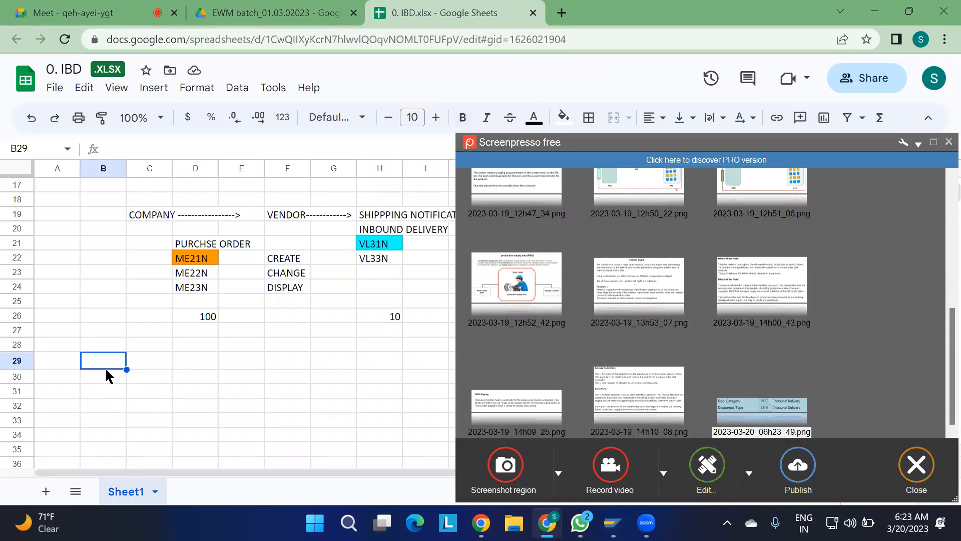
pyautogui.write('OBSER')
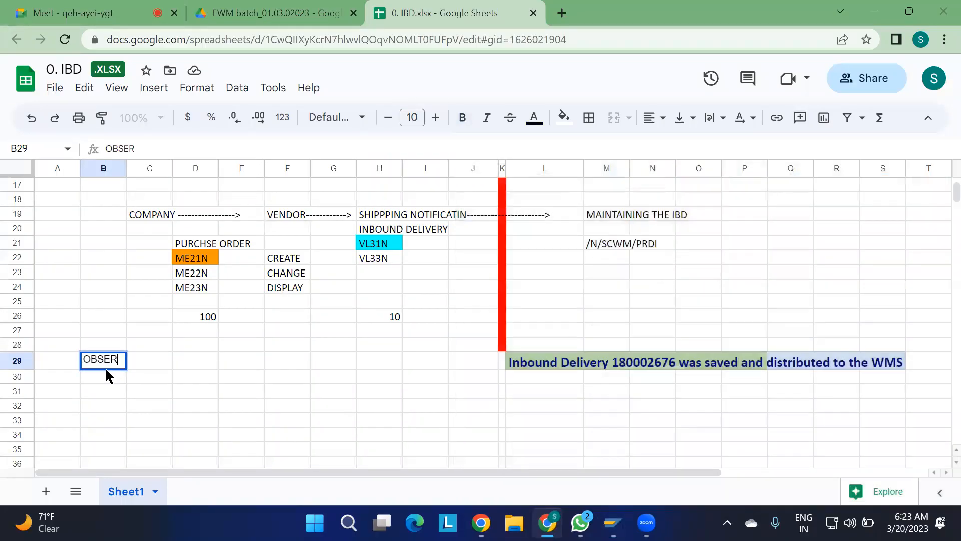
pyautogui.write('VATIONS:')
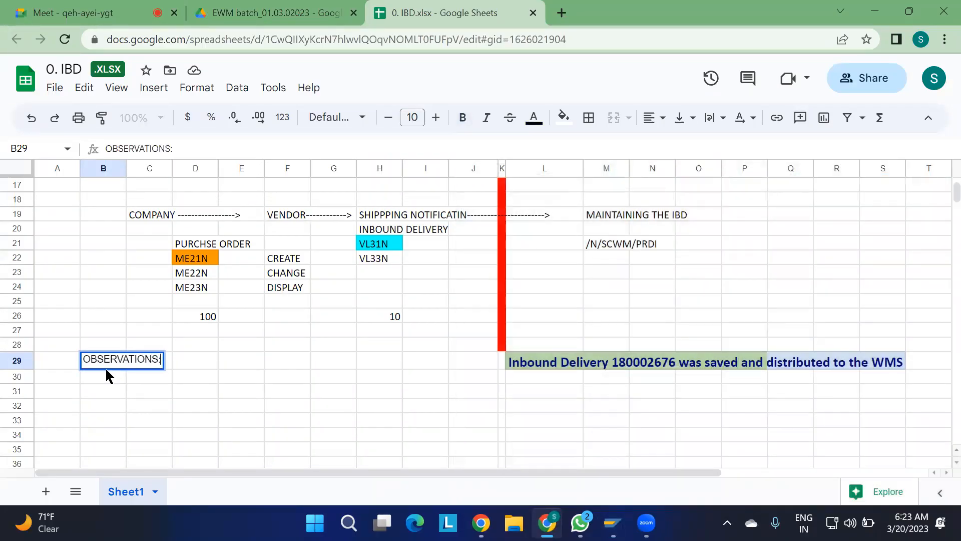
pyautogui.press('Return')
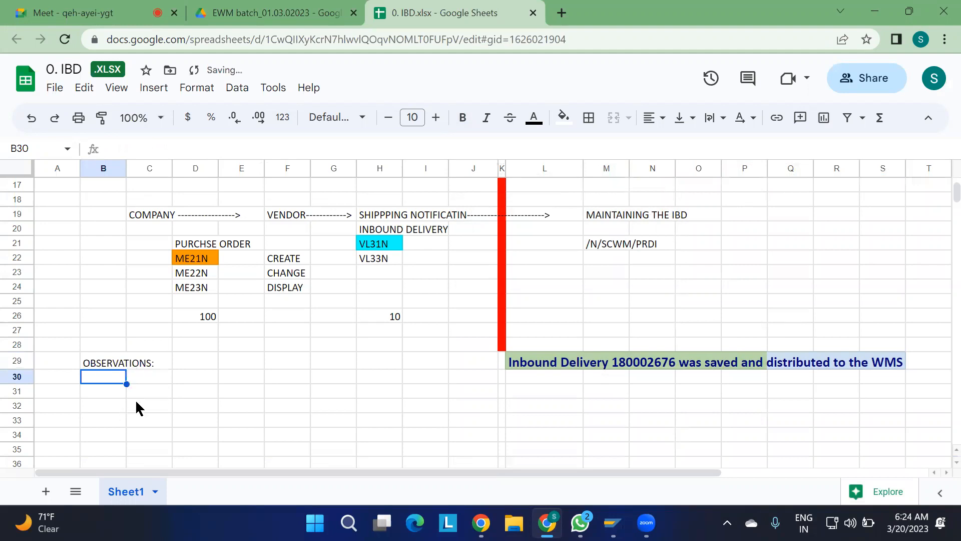
# Paste the captured image at cell B30, shrink it to about four columns wide and move it directly under the OBSERVATIONS heading.
pyautogui.hotkey('ctrl', 'v')
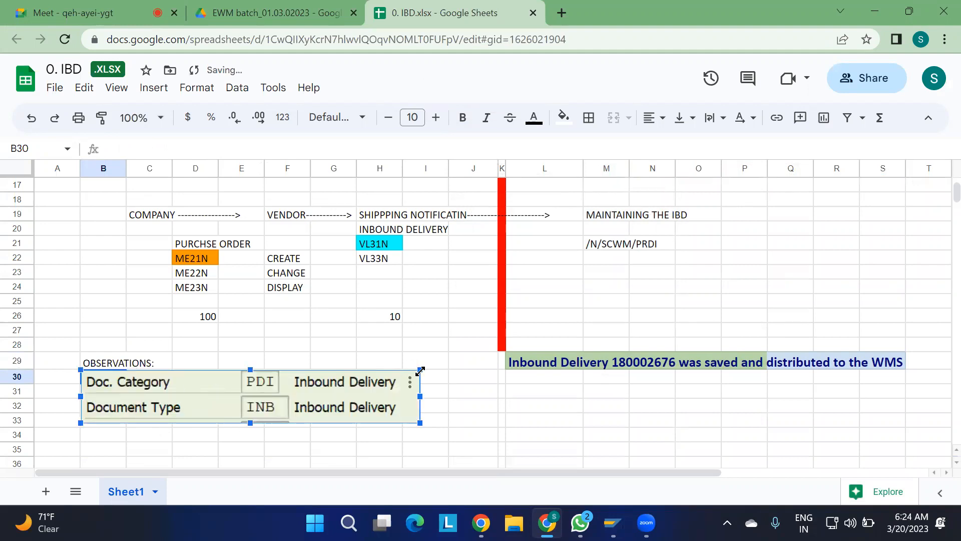
pyautogui.moveTo(420, 371); pyautogui.dragTo(282, 389)
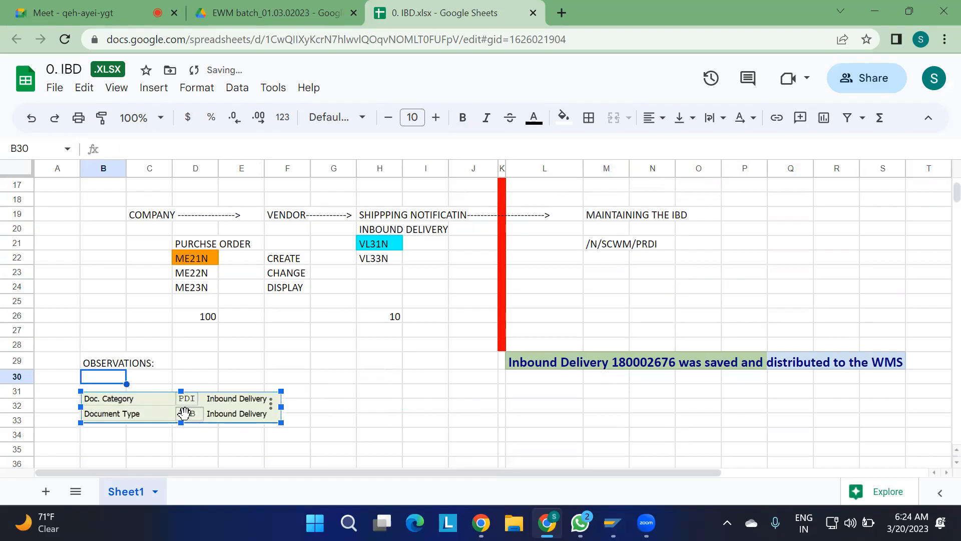
pyautogui.moveTo(183, 395); pyautogui.dragTo(182, 381)
pyautogui.click(335, 365)
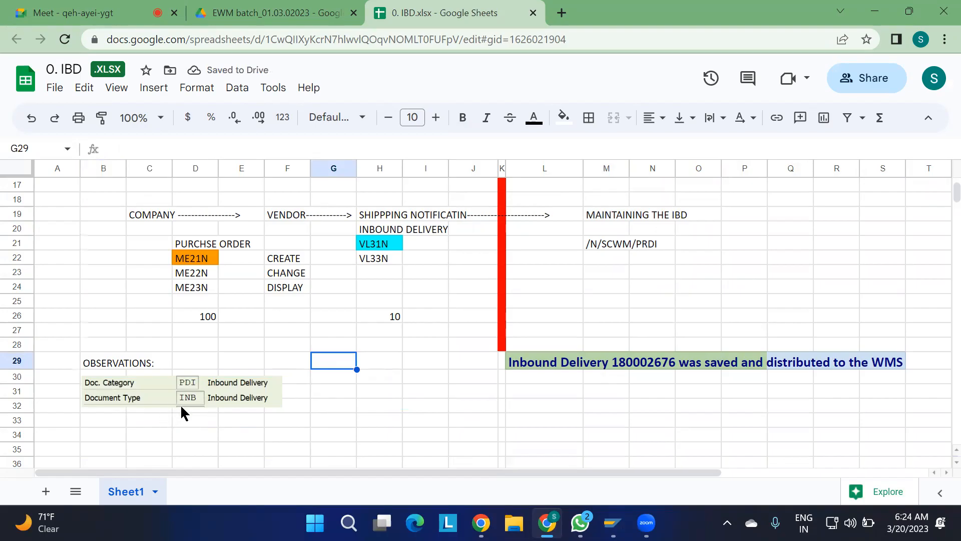
# Return to Maintain Inbound Delivery in SAP and examine the header's ASN, GR Office, status and transport fields.
pyautogui.hotkey('alt', 'Tab')
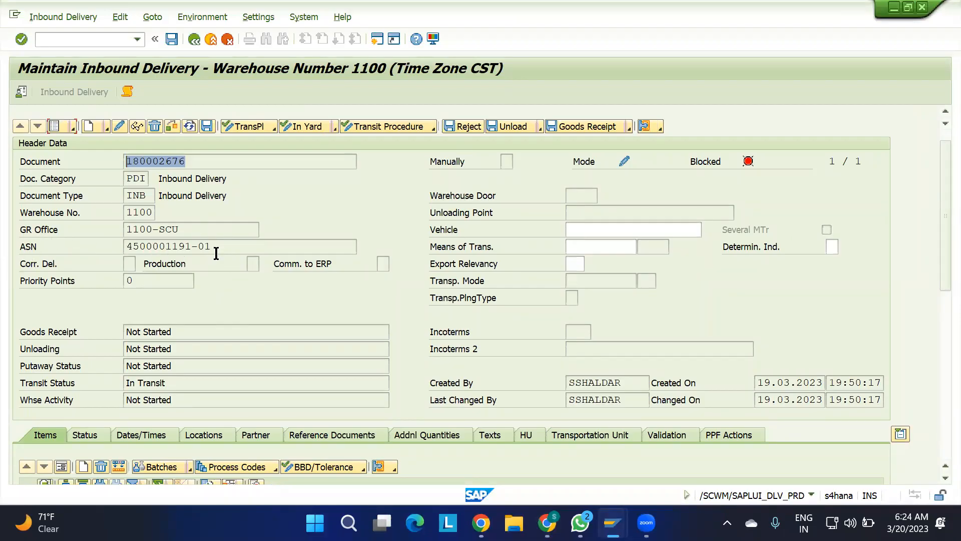
pyautogui.moveTo(216, 246); pyautogui.dragTo(64, 258)
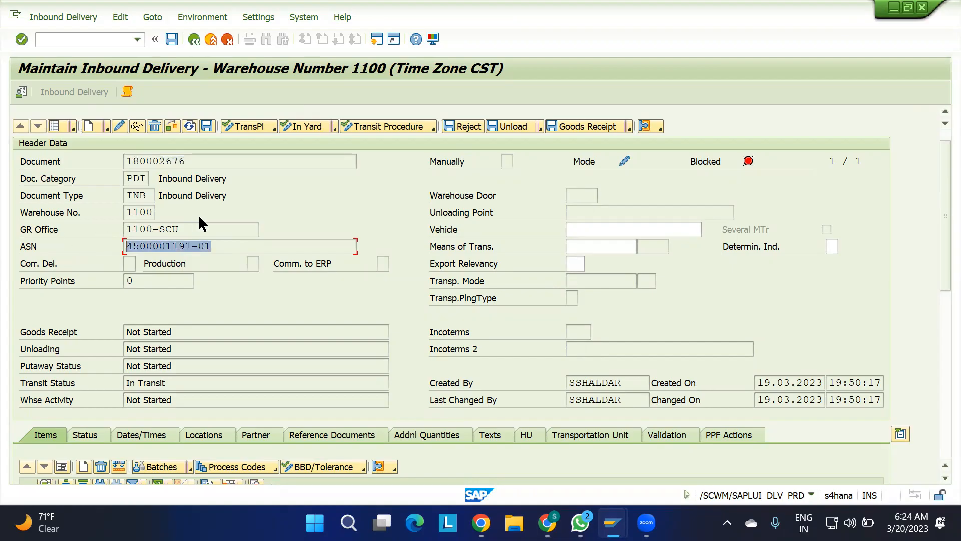
pyautogui.click(189, 228)
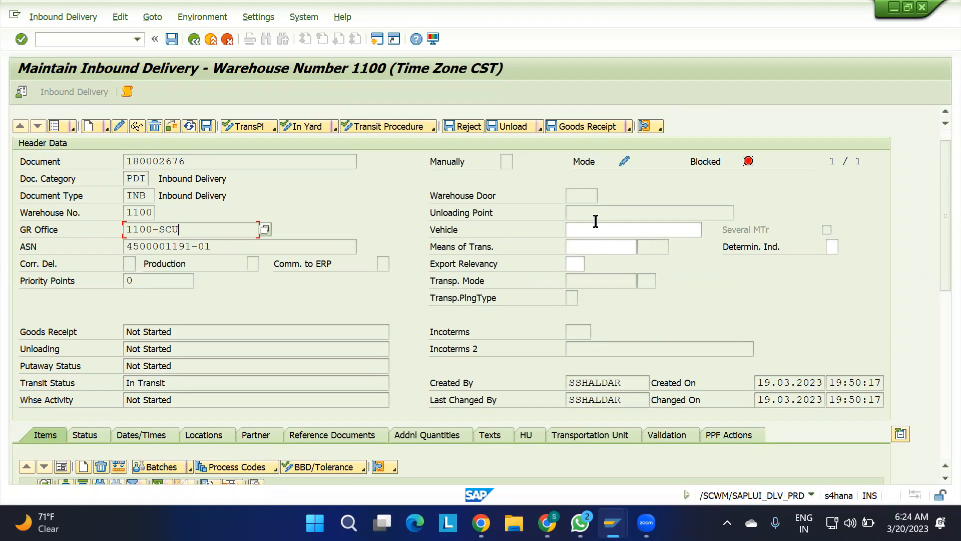
pyautogui.scroll(-1, 555, 350)
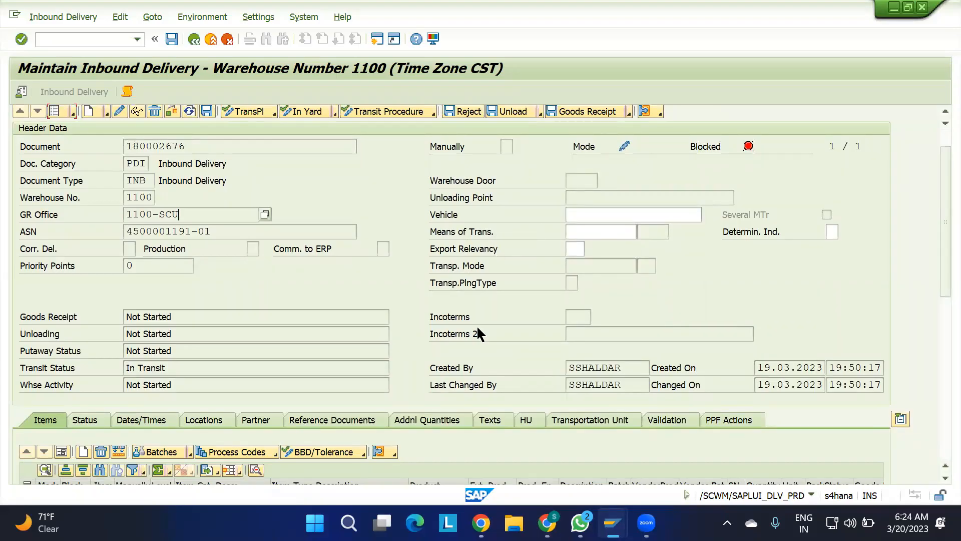
pyautogui.scroll(-1, 509, 362)
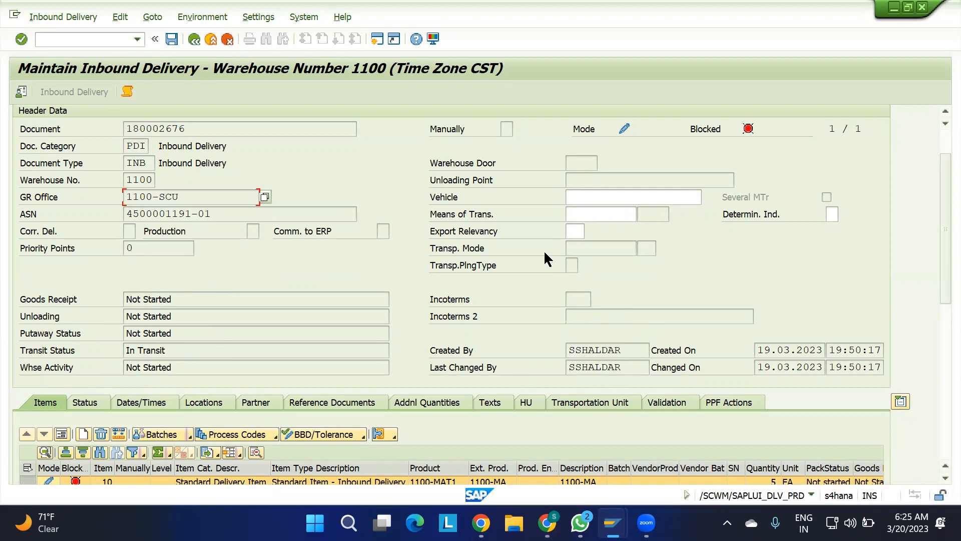
pyautogui.scroll(3, 548, 258)
pyautogui.click(189, 254)
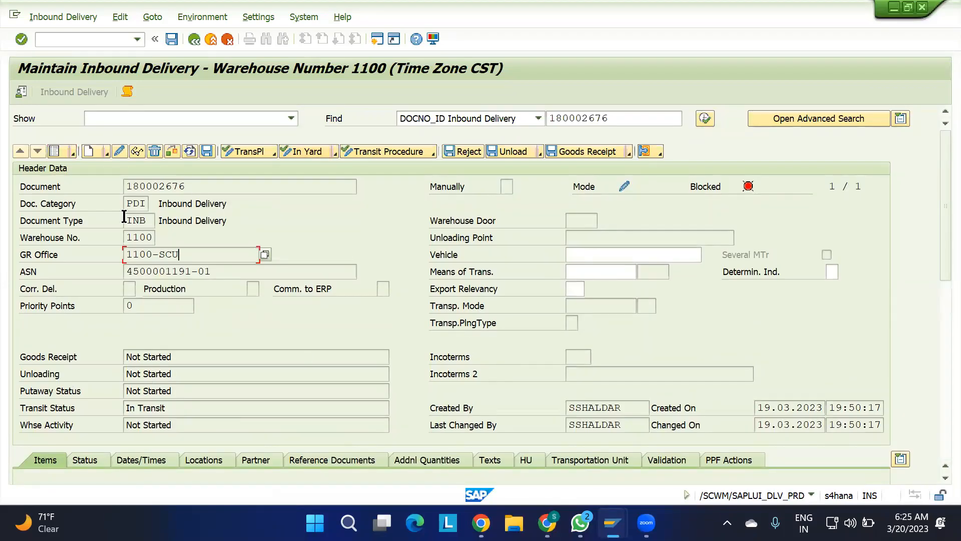
# Return the header to list view, show item 10 in form view, and examine its product, quantity and vendor product fields.
pyautogui.click(57, 153)
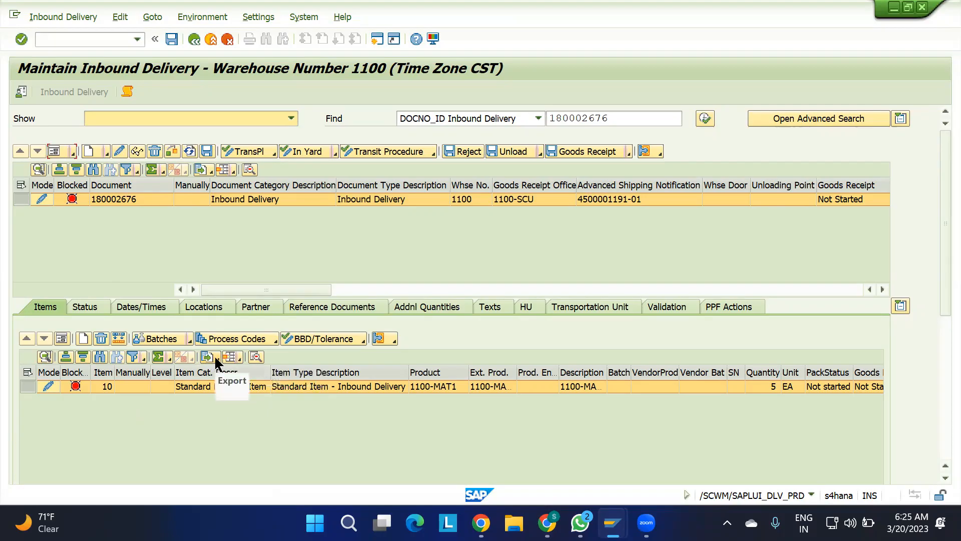
pyautogui.click(63, 340)
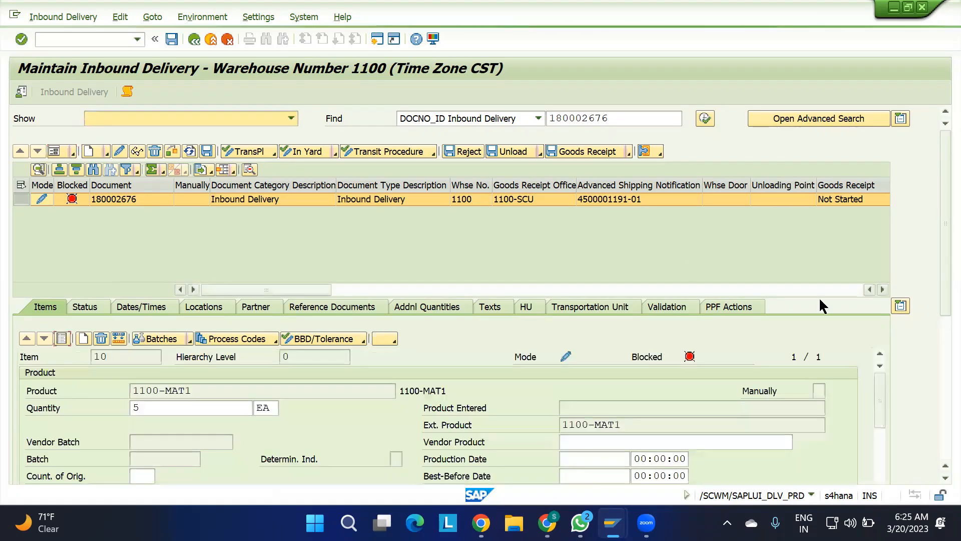
pyautogui.moveTo(939, 257); pyautogui.dragTo(939, 340)
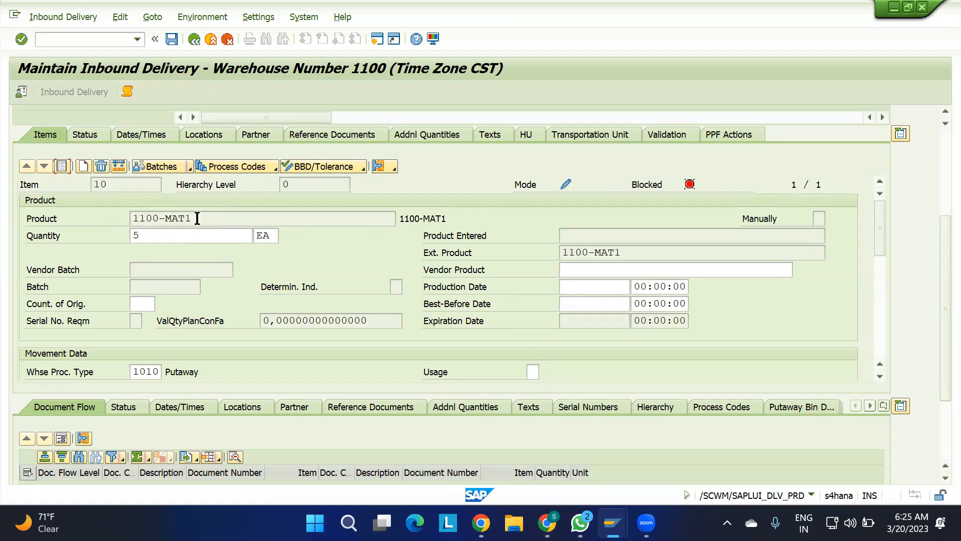
pyautogui.moveTo(197, 218); pyautogui.dragTo(78, 203)
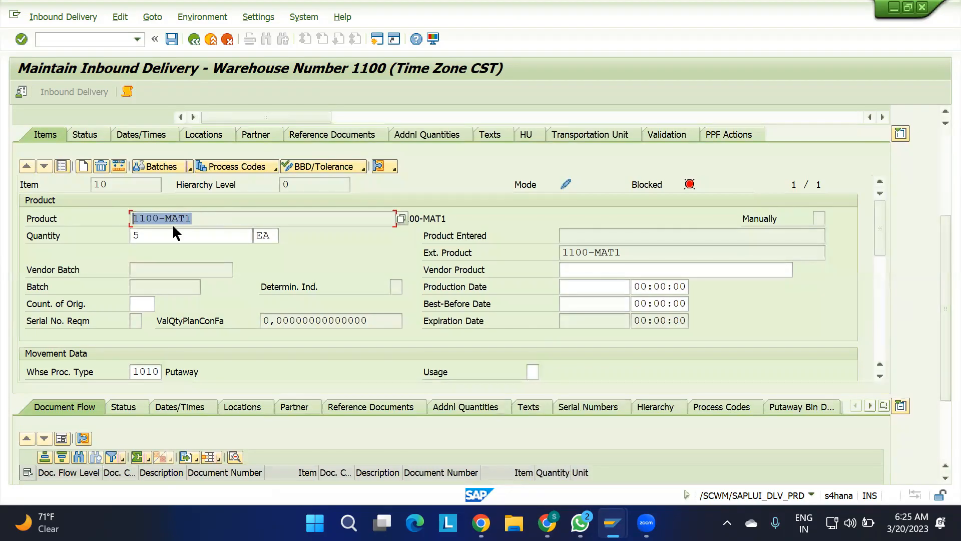
pyautogui.moveTo(149, 234); pyautogui.dragTo(96, 231)
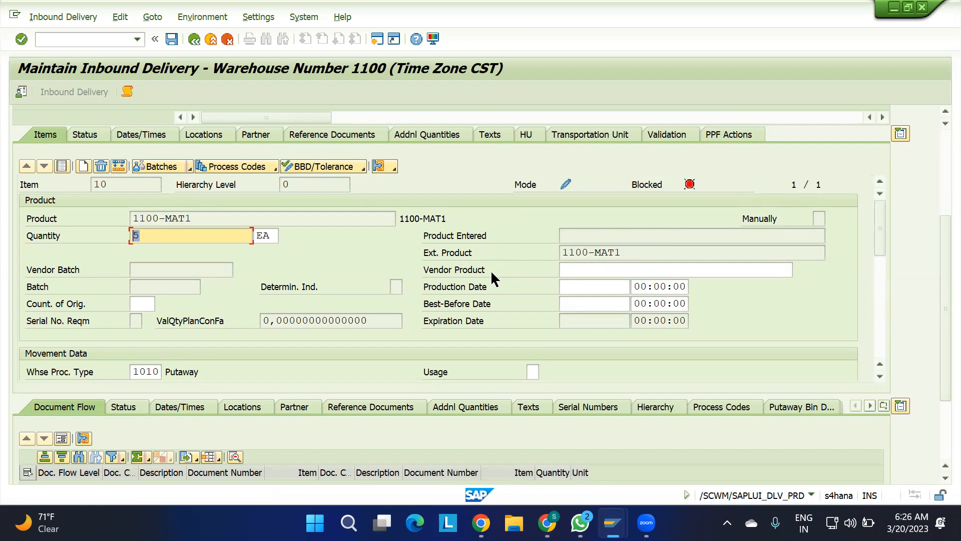
pyautogui.click(612, 269)
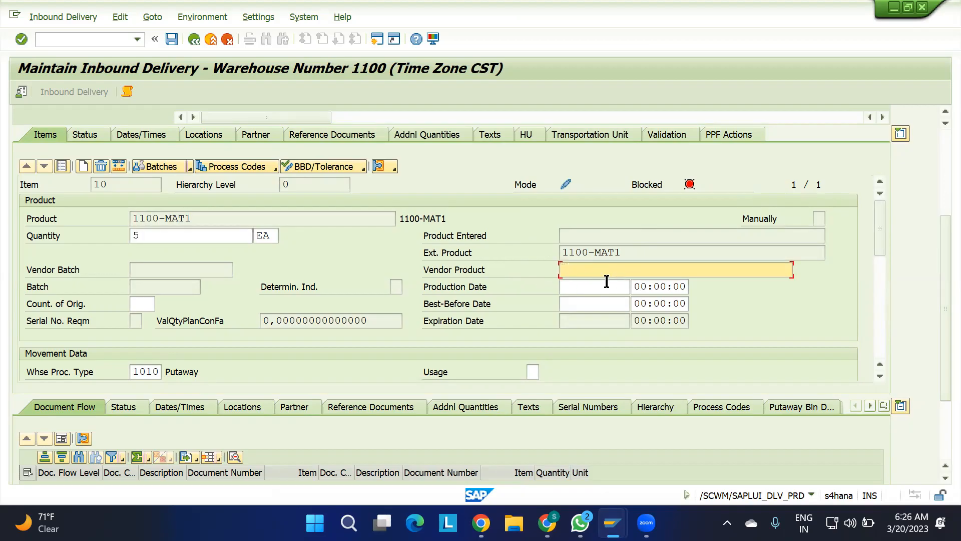
# Examine the item's Movement Data and highlight the warehouse process type value.
pyautogui.scroll(-4, 477, 299)
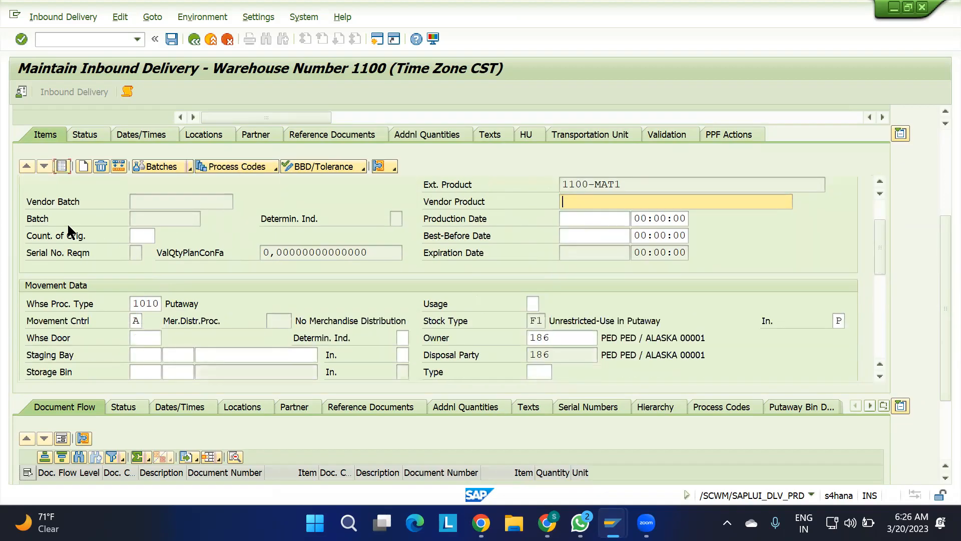
pyautogui.scroll(-2, 184, 289)
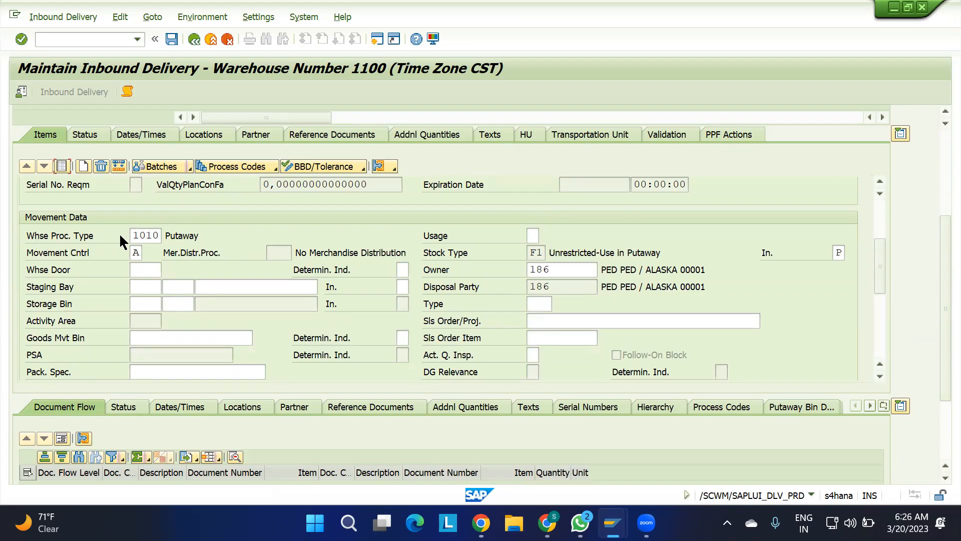
pyautogui.moveTo(133, 233); pyautogui.dragTo(184, 239)
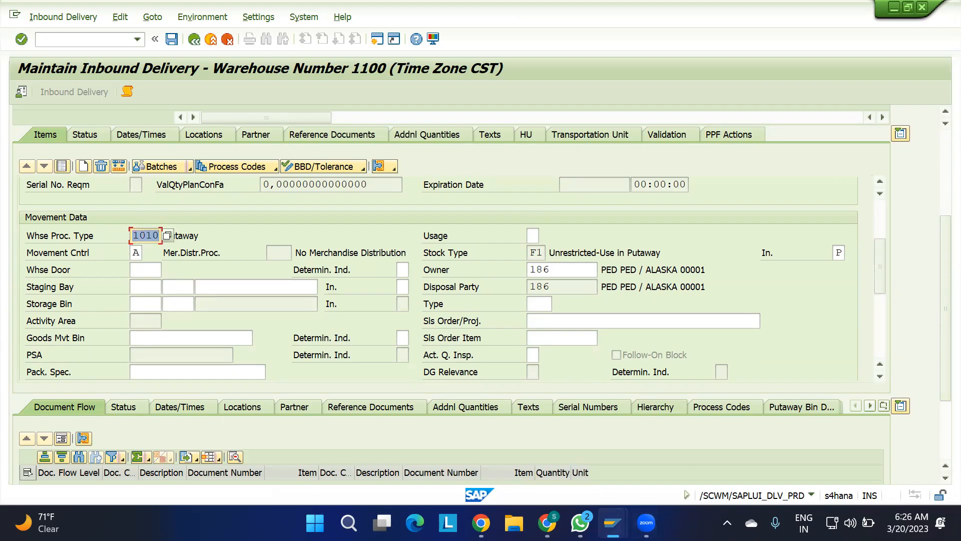
# Switch to the 0. IBD spreadsheet in Google Sheets and enter "WPT: WAREHOUSE PROCESS TYPE:" in cell H33.
pyautogui.moveTo(613, 523)
pyautogui.click(547, 523)
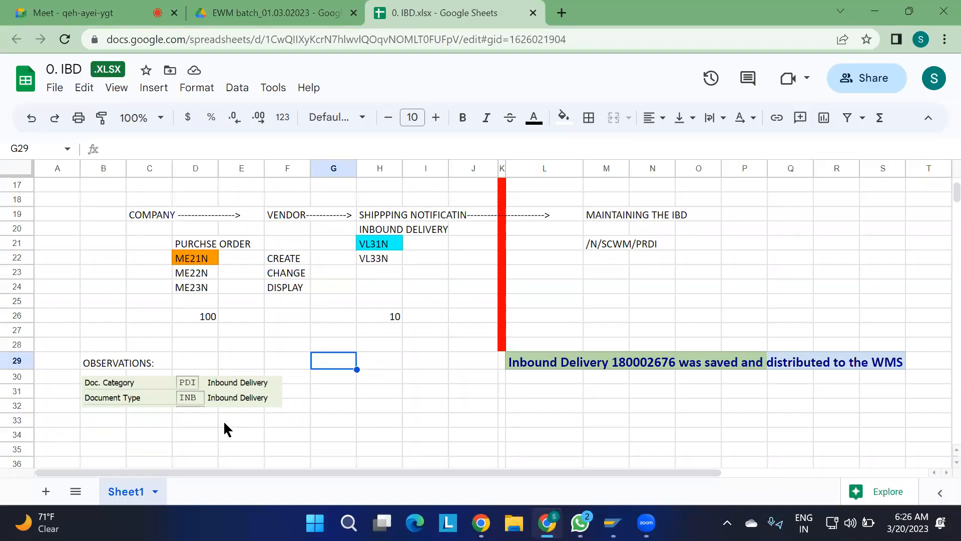
pyautogui.scroll(-2, 225, 423)
pyautogui.click(383, 300)
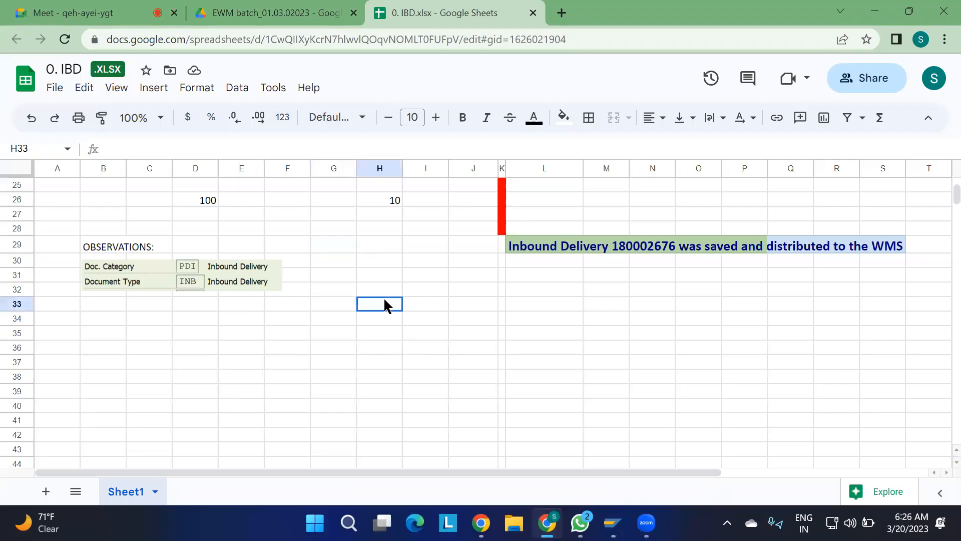
pyautogui.write('WPT')
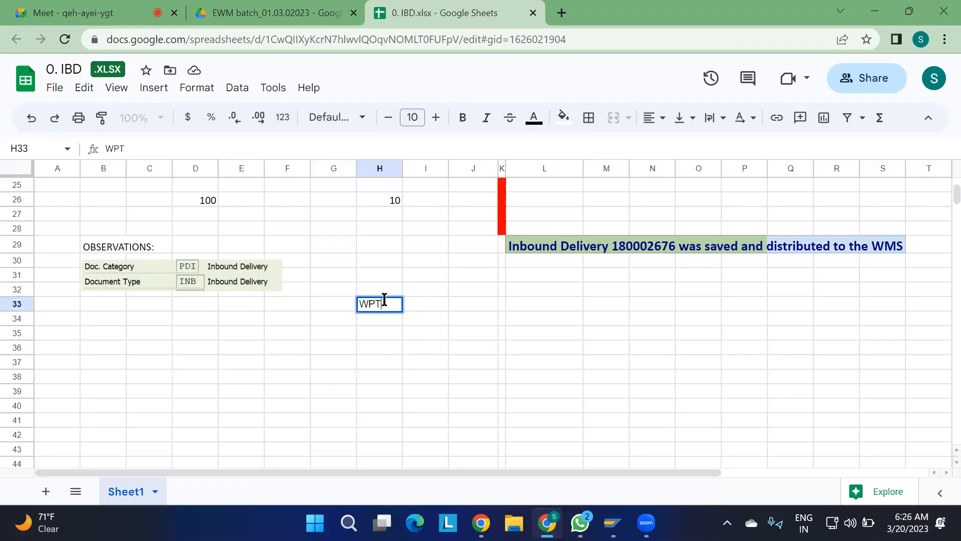
pyautogui.write(': WAREHOUSE PRO')
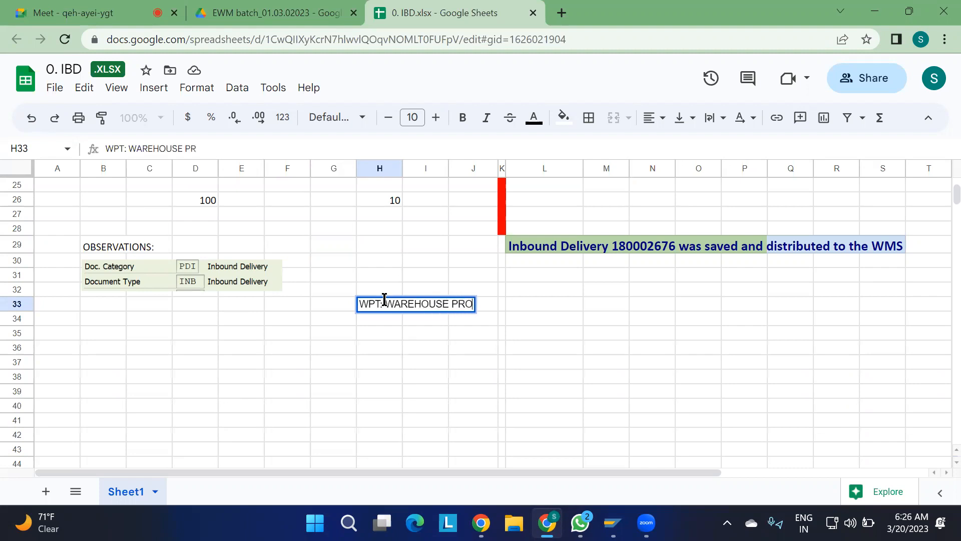
pyautogui.write('CESS TYPE:')
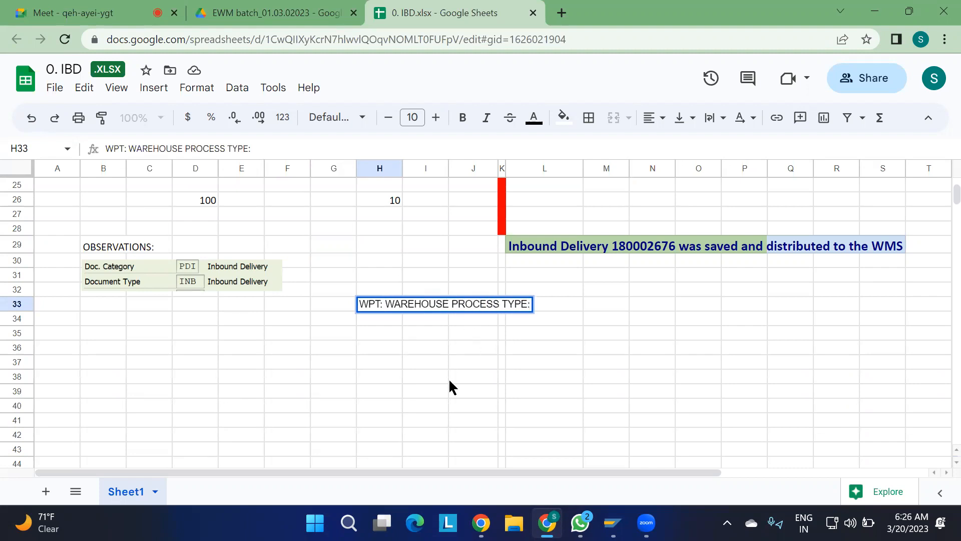
pyautogui.click(471, 333)
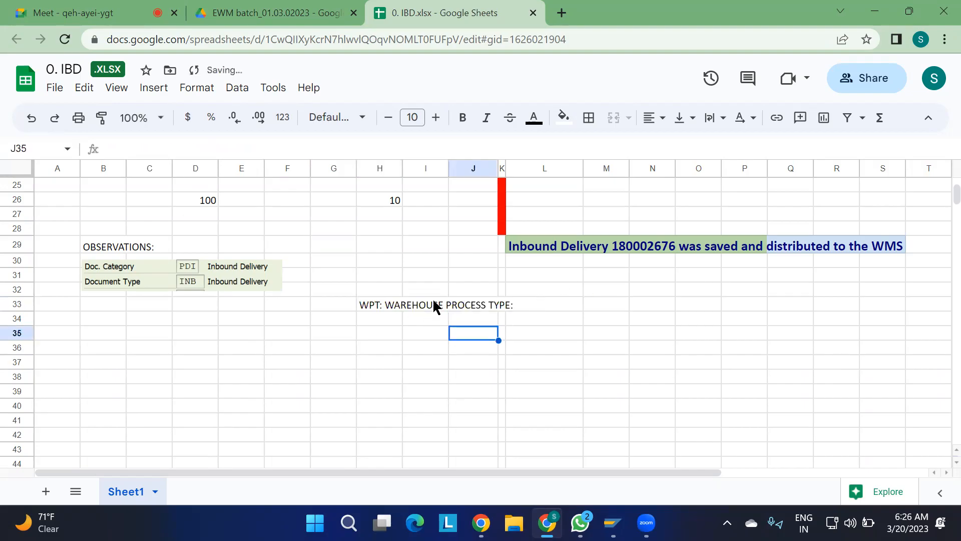
pyautogui.click(604, 310)
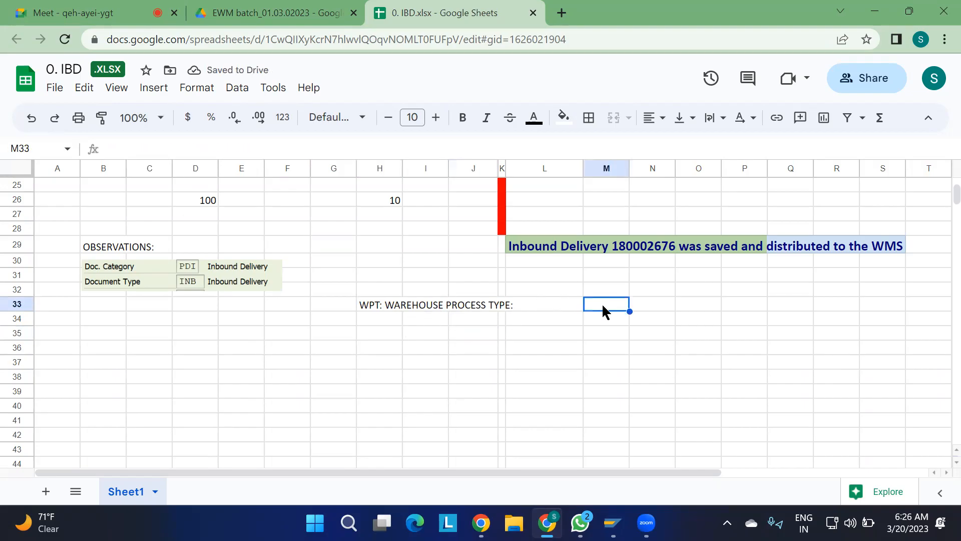
# Enter "MOVEMENT TYPE IN EWM" in cell H34, directly under the warehouse process type heading.
pyautogui.click(382, 320)
pyautogui.write('M')
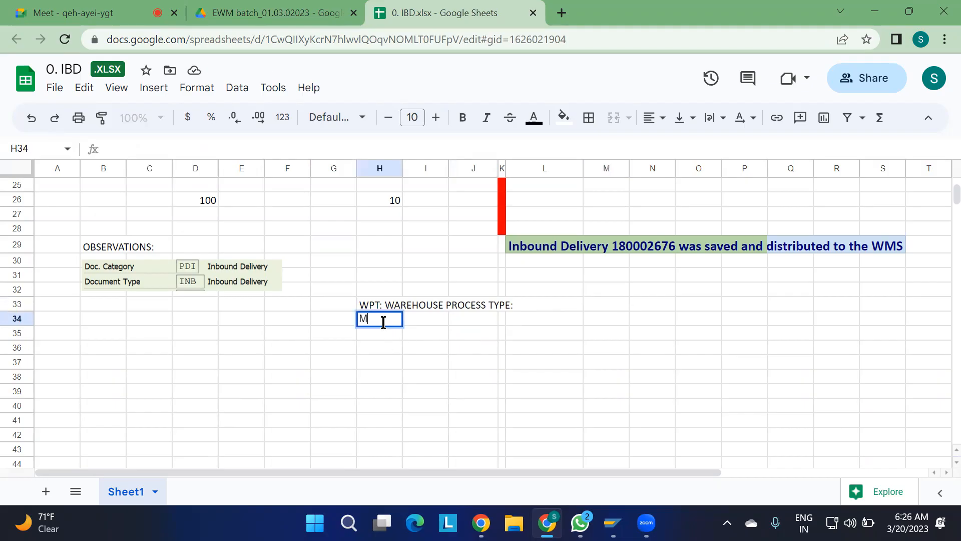
pyautogui.write('OVEMENT TY')
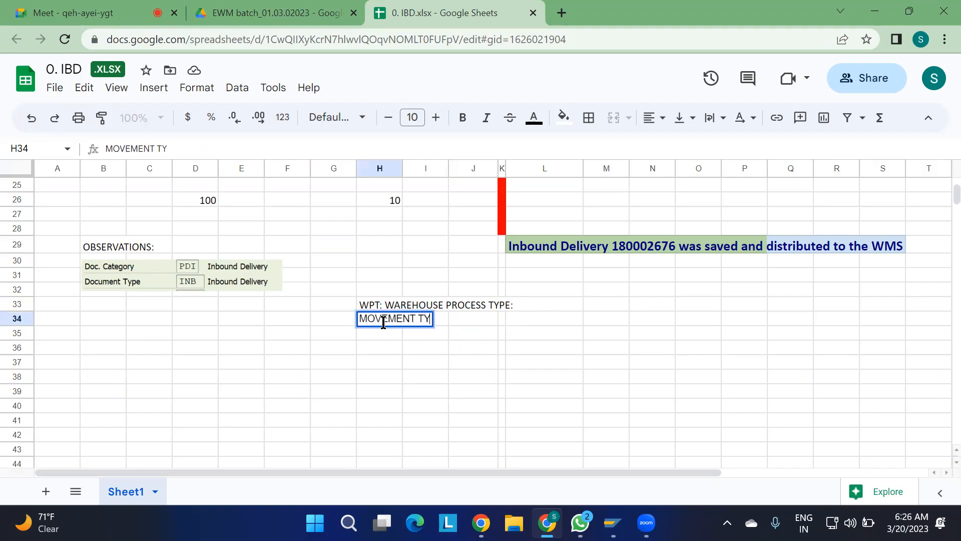
pyautogui.write('PE IN EWM')
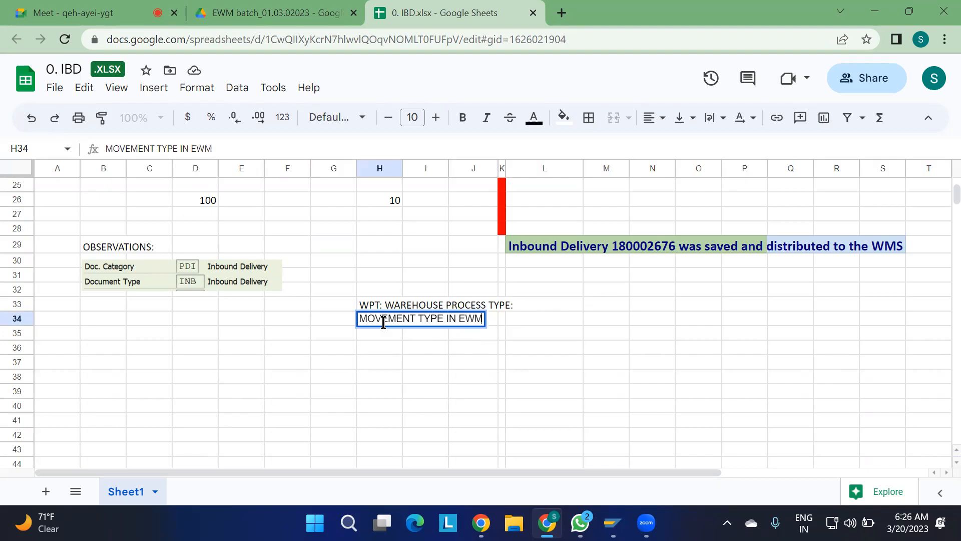
pyautogui.click(450, 380)
pyautogui.click(377, 365)
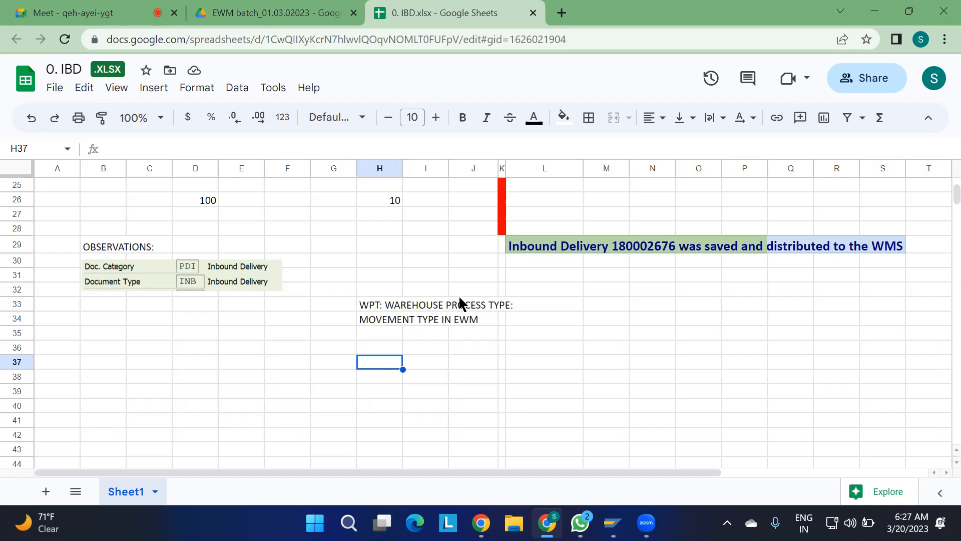
pyautogui.click(384, 350)
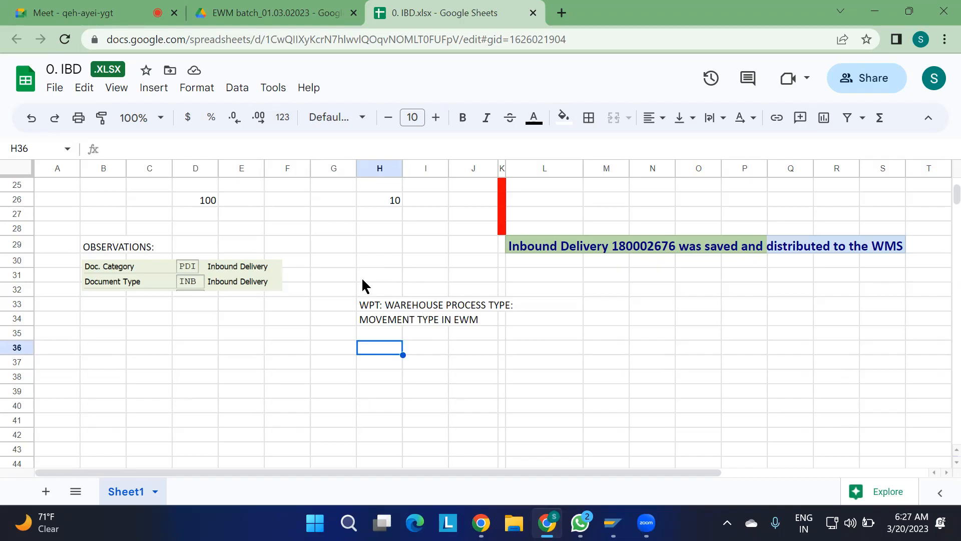
pyautogui.moveTo(374, 300); pyautogui.dragTo(506, 312)
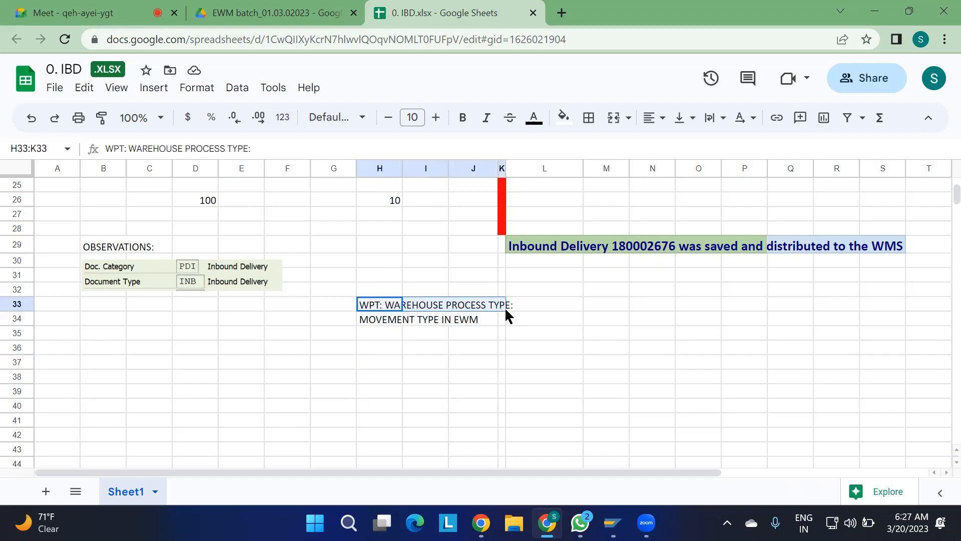
pyautogui.click(431, 375)
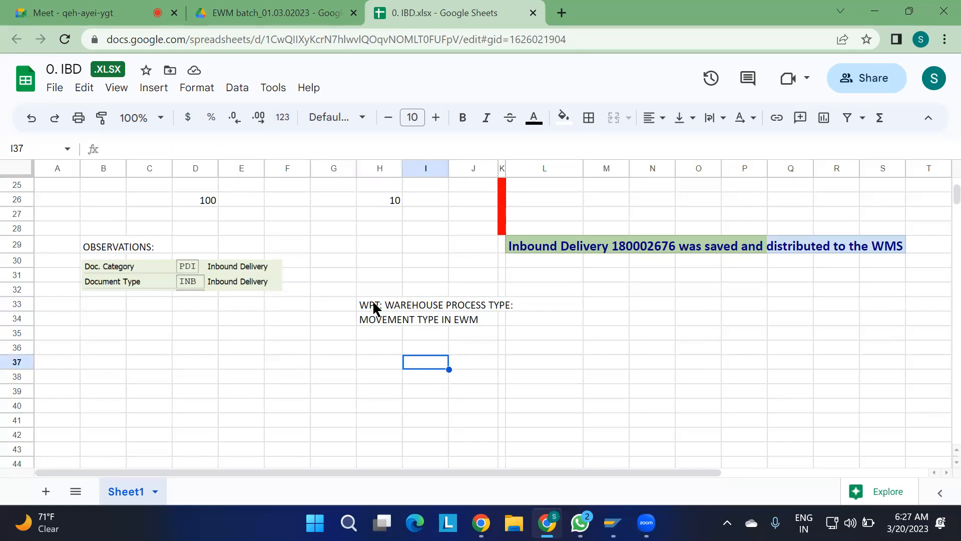
# Add the labels "SOURCE" in cell H36 and "DESTINATION" in cell L36 below the movement type note.
pyautogui.click(383, 350)
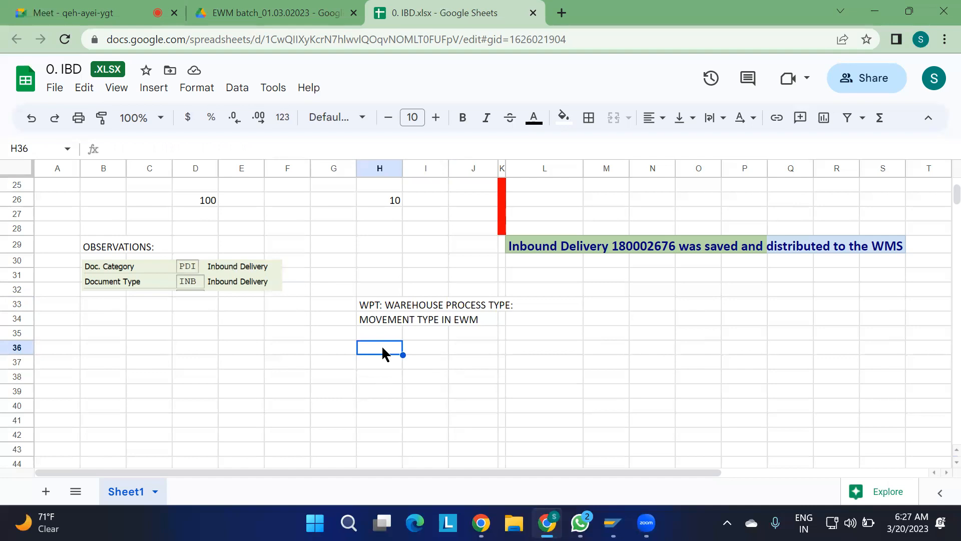
pyautogui.write('SOURCE')
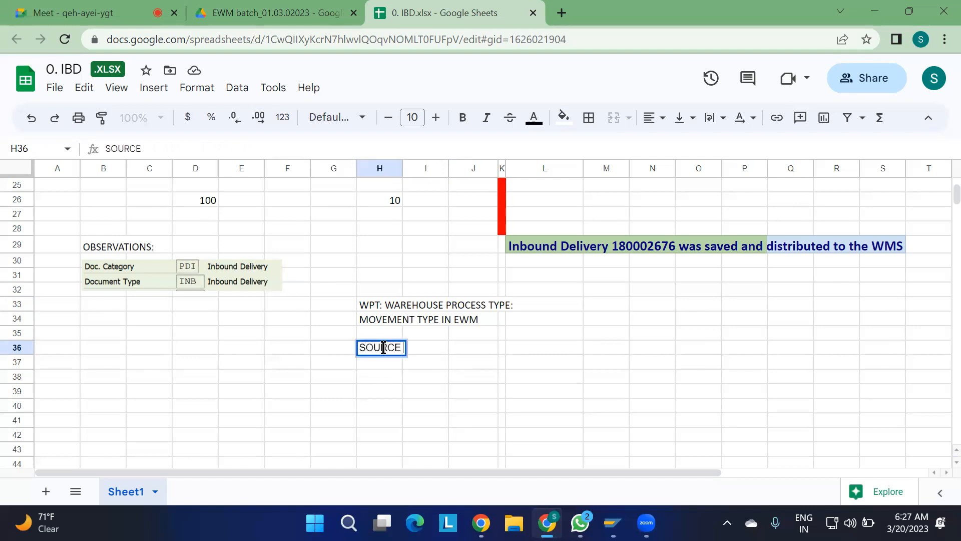
pyautogui.click(543, 349)
pyautogui.write('DE')
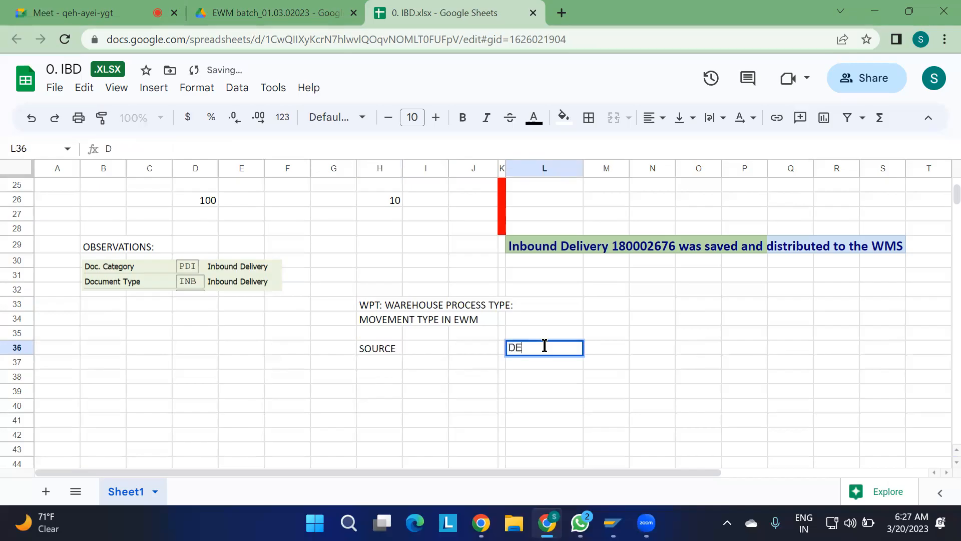
pyautogui.write('STINATION')
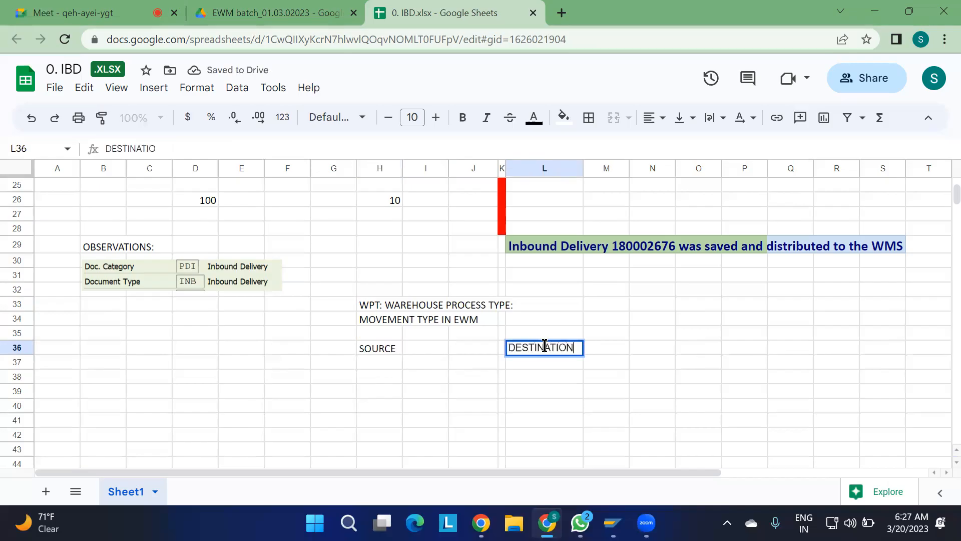
pyautogui.click(498, 422)
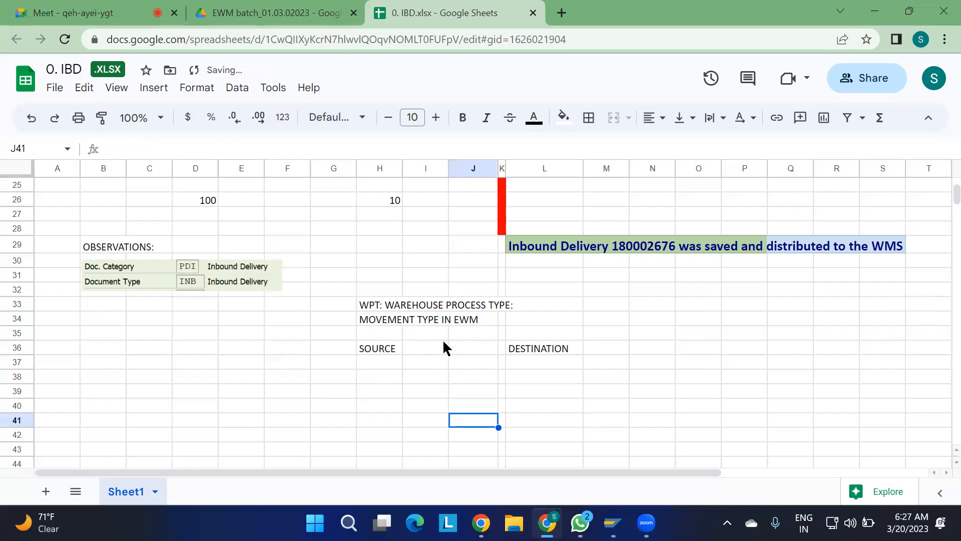
pyautogui.click(371, 349)
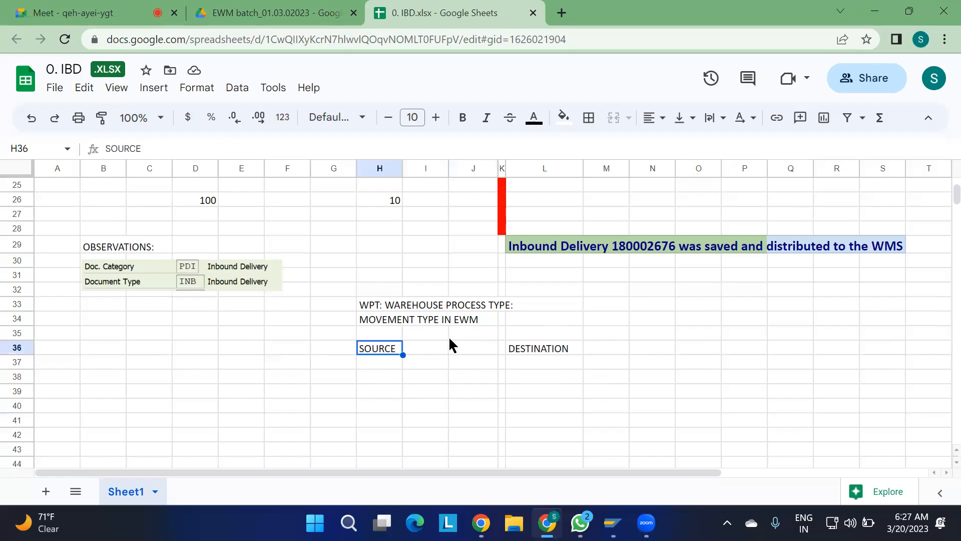
pyautogui.click(532, 353)
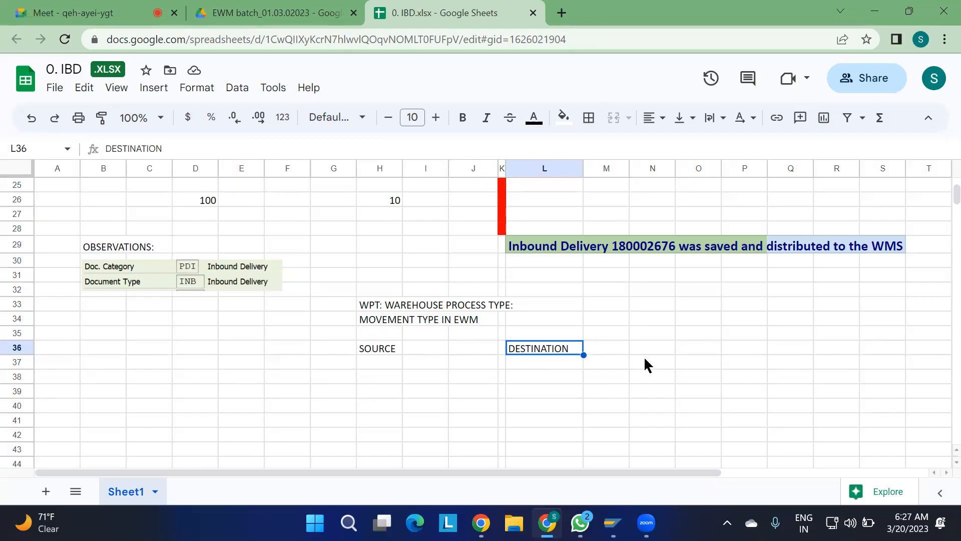
# Switch to the Supply Chain Unit session in SAP, return it to SAP Easy Access with /n and collapse SCM Extended Warehouse Management.
pyautogui.hotkey('alt', 'Tab')
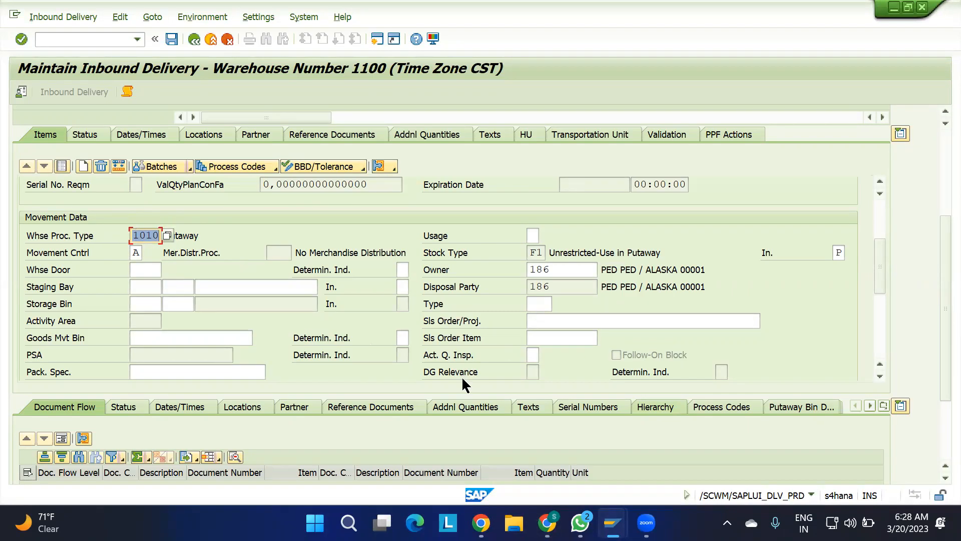
pyautogui.moveTo(612, 523)
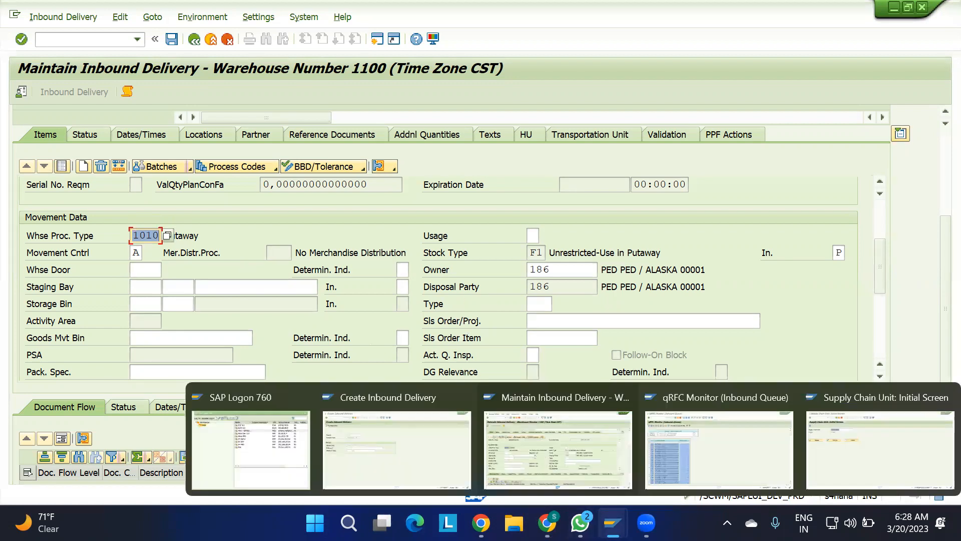
pyautogui.click(837, 449)
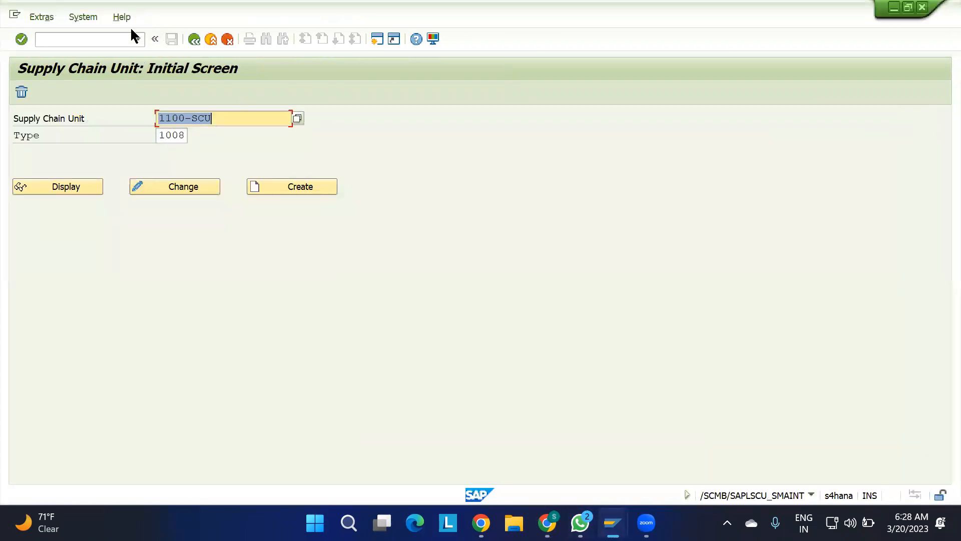
pyautogui.click(102, 39)
pyautogui.write('/n')
pyautogui.press('Return')
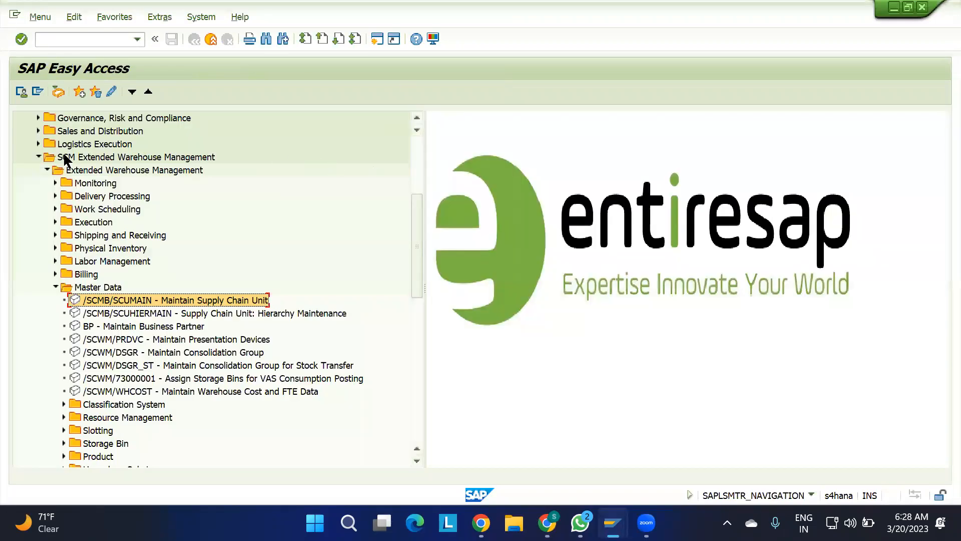
pyautogui.click(38, 156)
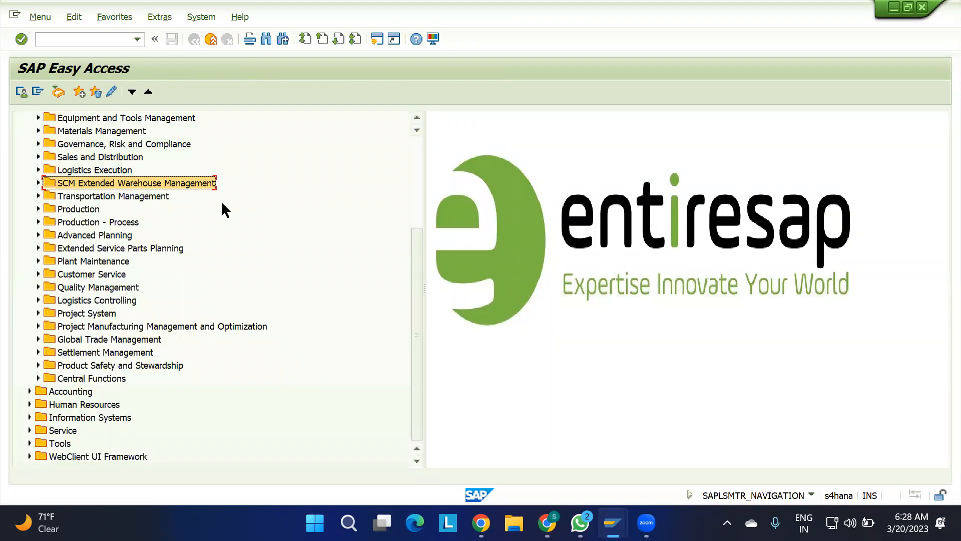
pyautogui.scroll(4, 223, 208)
# Start transaction SPRO and display the SAP Reference IMG.
pyautogui.click(86, 39)
pyautogui.write('SPRO')
pyautogui.press('Return')
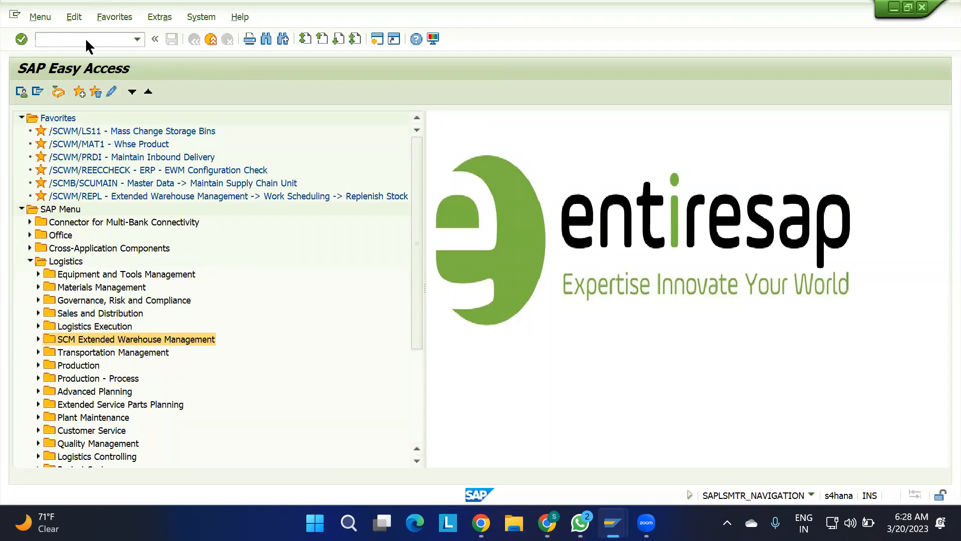
pyautogui.click(76, 92)
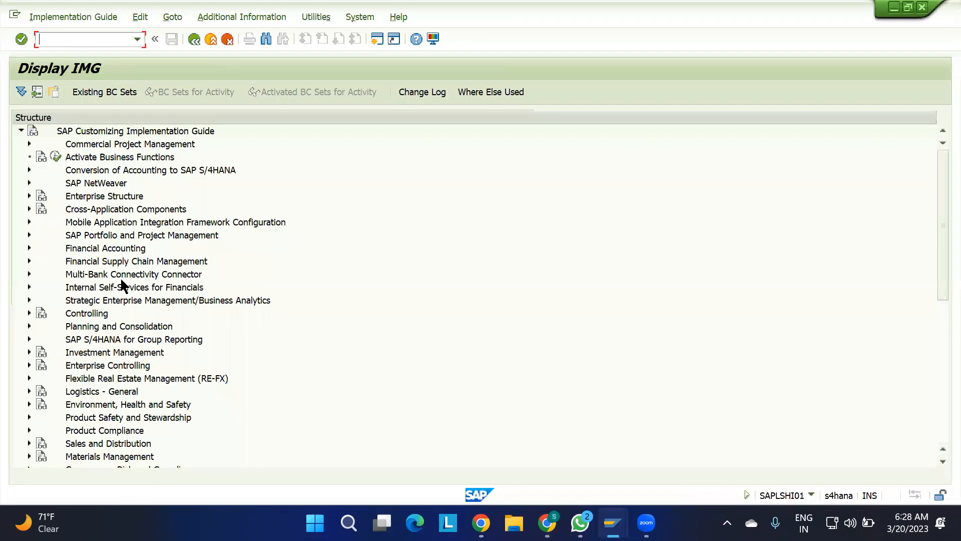
# Expand SCM Extended Warehouse Management in the IMG down to Warehouse Task under Cross-Process Settings.
pyautogui.scroll(-4, 88, 370)
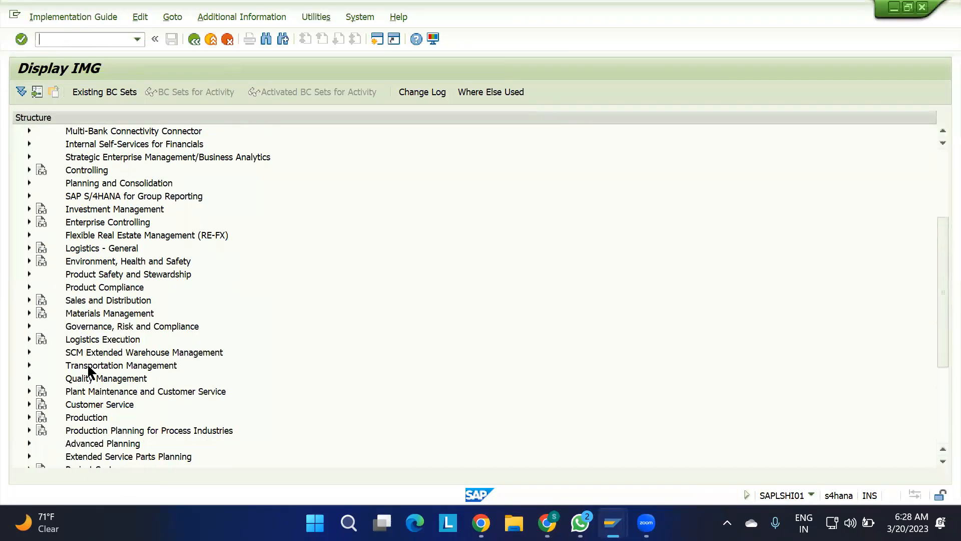
pyautogui.click(28, 352)
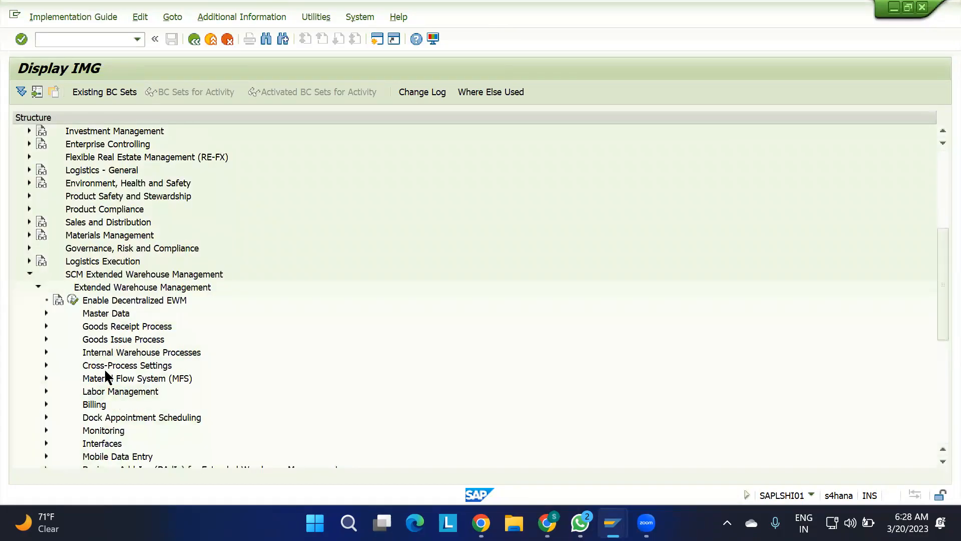
pyautogui.click(96, 369)
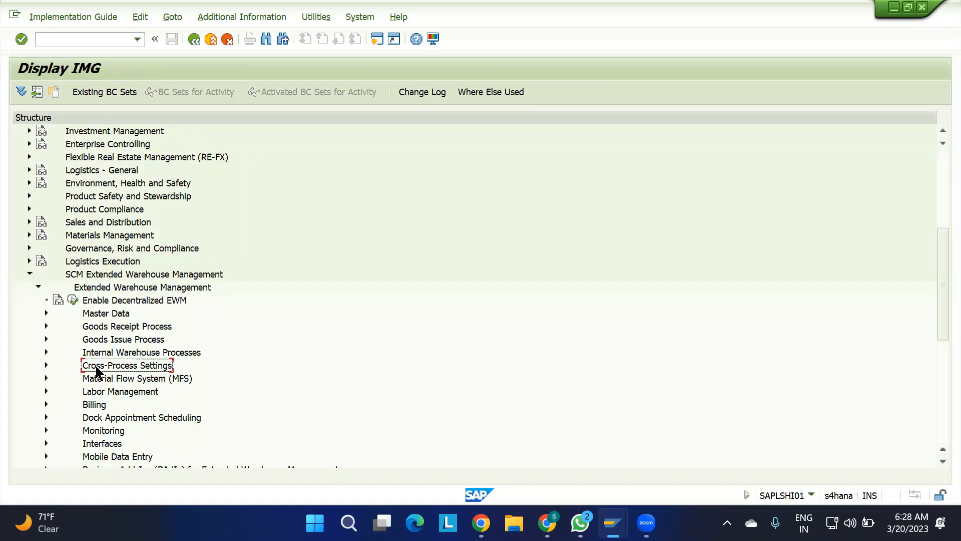
pyautogui.click(47, 365)
pyautogui.click(116, 327)
pyautogui.click(54, 326)
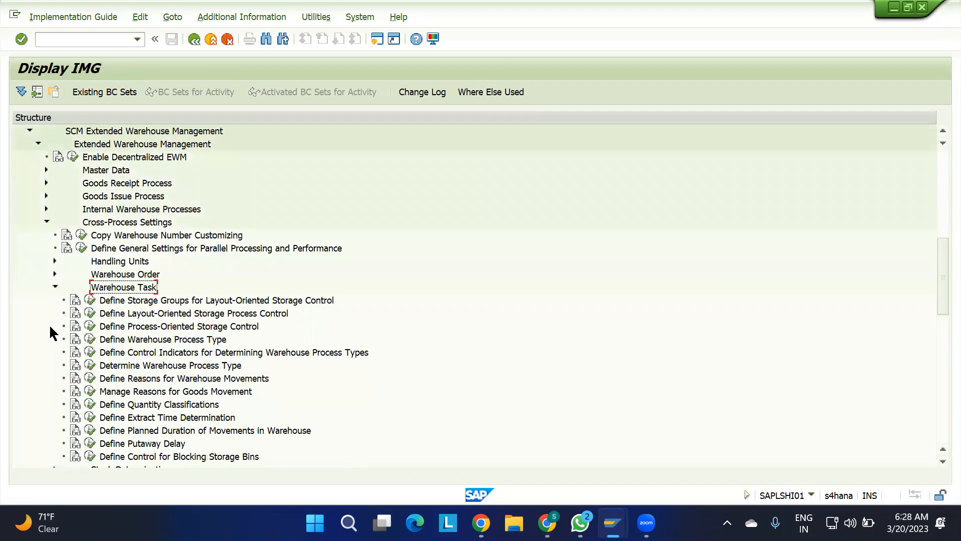
# Review the warehouse process type activities under Warehouse Task and execute Define Warehouse Process Type.
pyautogui.click(159, 339)
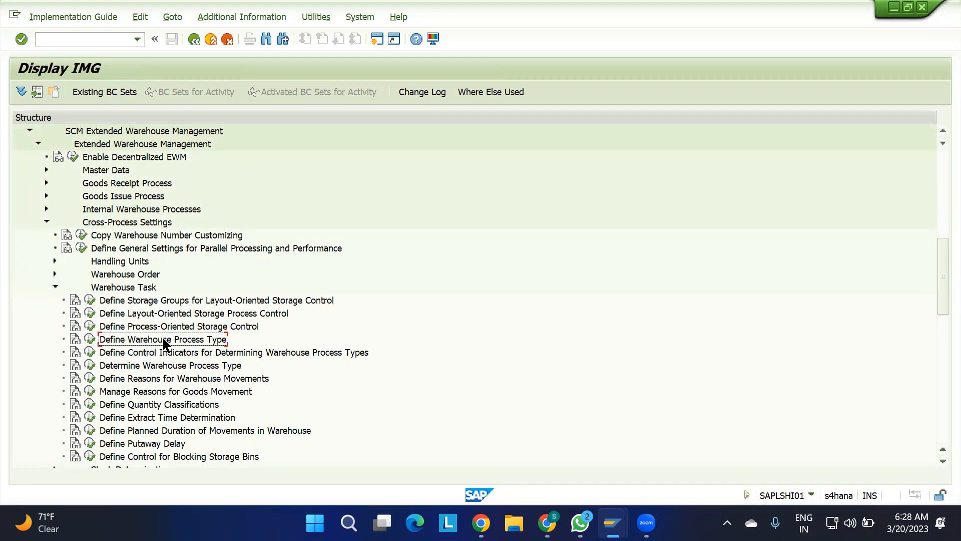
pyautogui.click(156, 357)
pyautogui.click(152, 367)
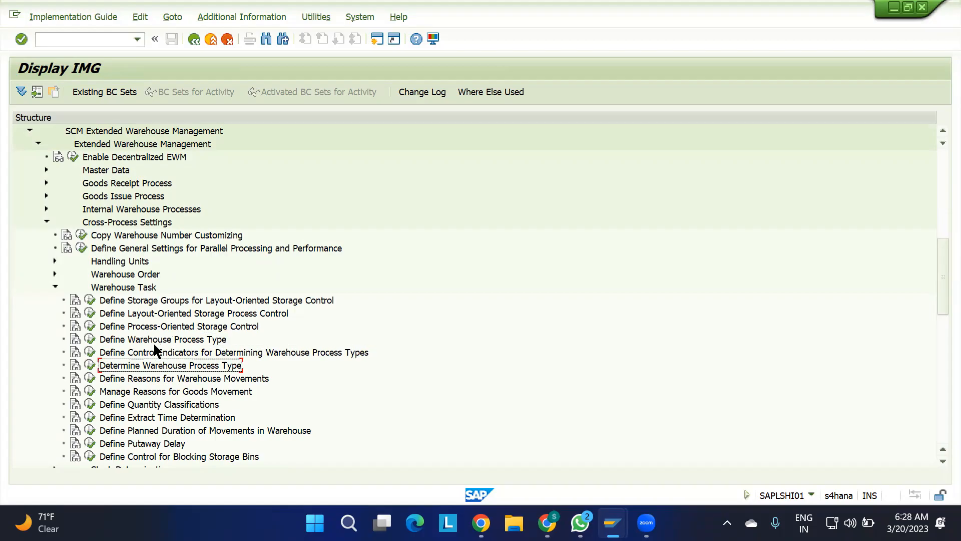
pyautogui.click(150, 342)
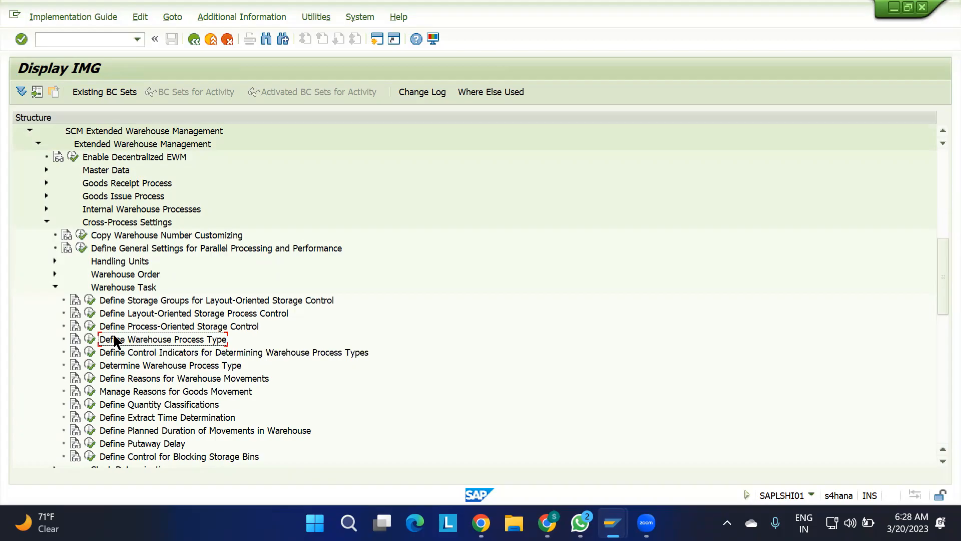
pyautogui.click(90, 339)
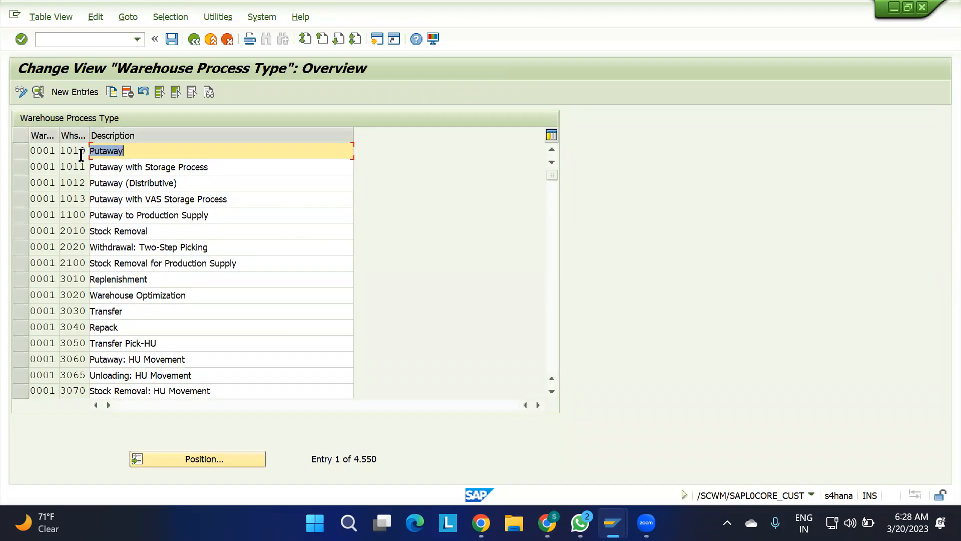
# Position the warehouse process type list at the entries for warehouse number 1100.
pyautogui.click(199, 463)
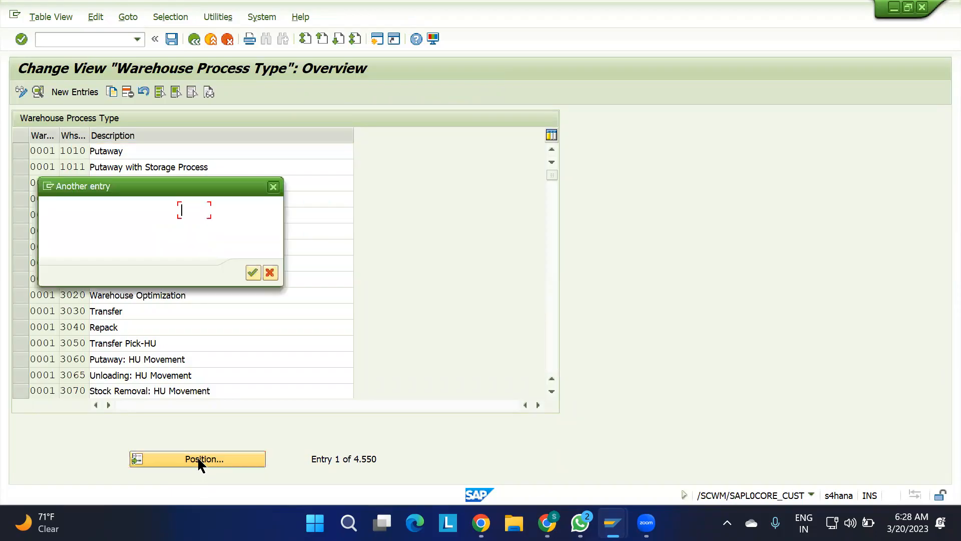
pyautogui.write('100')
pyautogui.press('BackSpace')
pyautogui.press('BackSpace')
pyautogui.write('100')
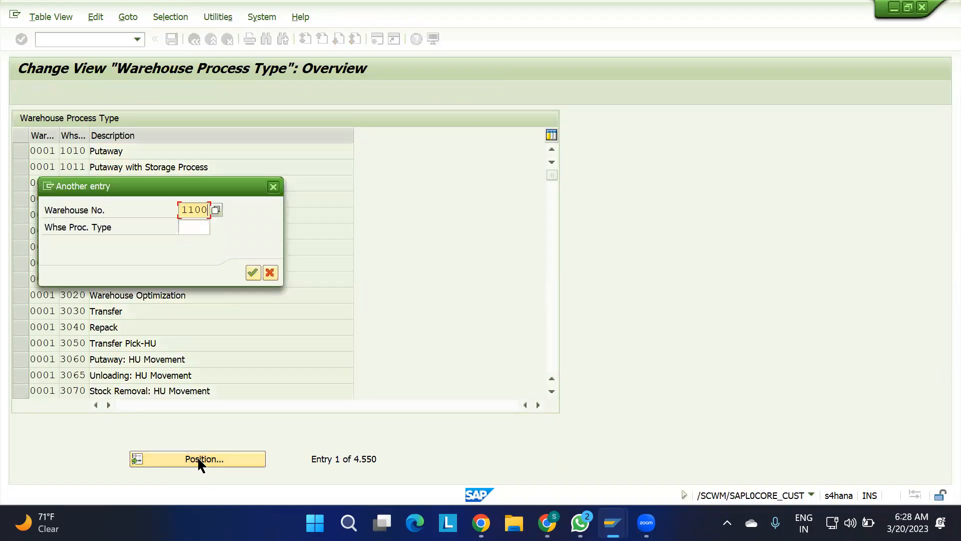
pyautogui.press('Return')
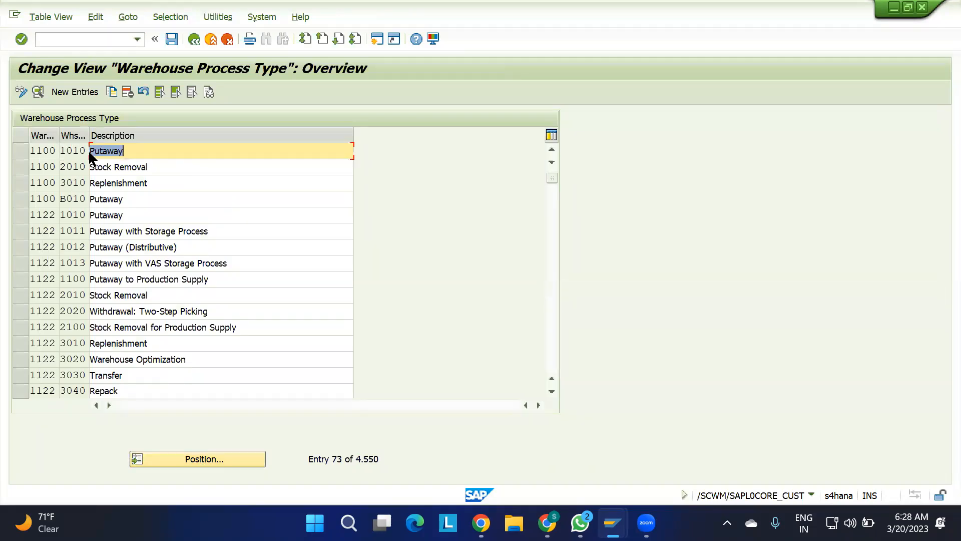
# Check the Whse Proc. Type in the inbound delivery's movement data and open the details of process type 1010 for warehouse 1100.
pyautogui.hotkey('alt', 'Tab')
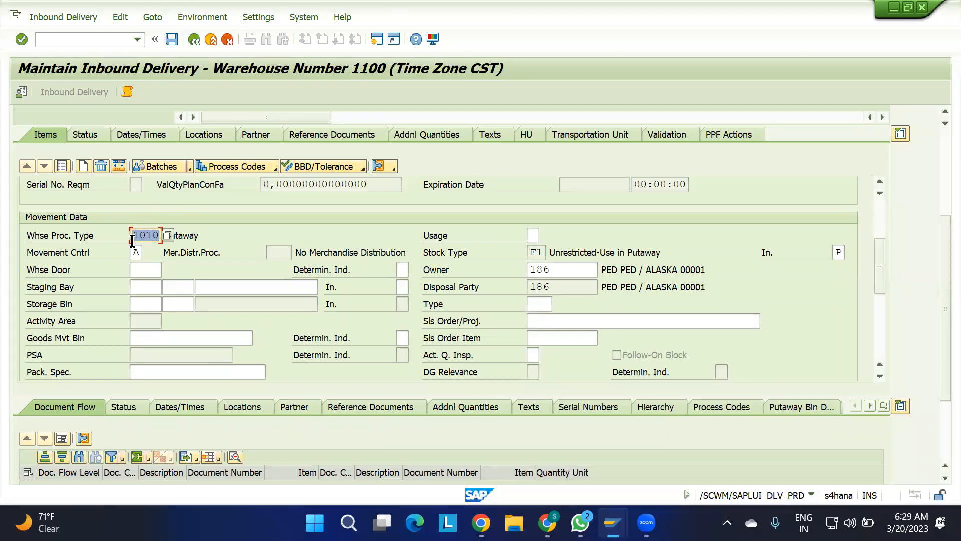
pyautogui.hotkey('alt', 'Tab')
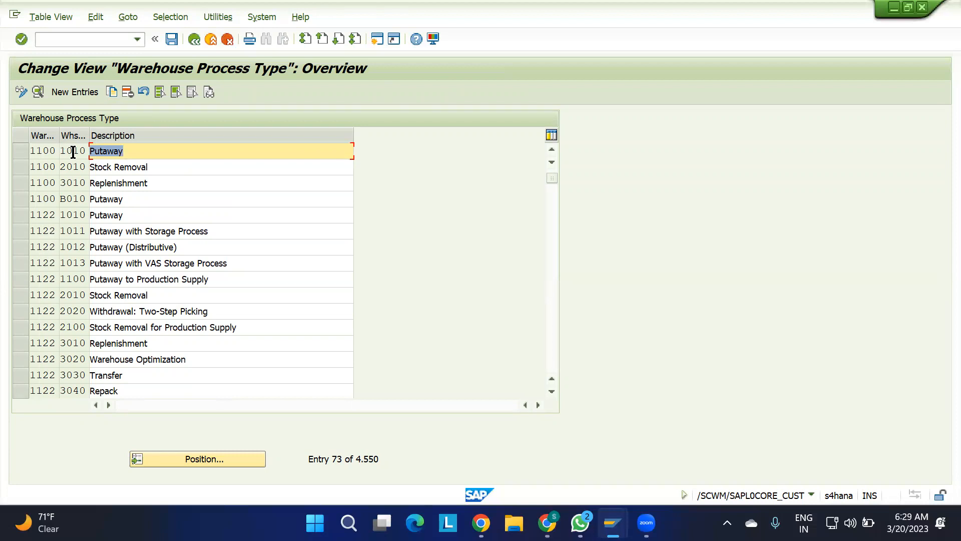
pyautogui.click(48, 150)
pyautogui.doubleClick(48, 150)
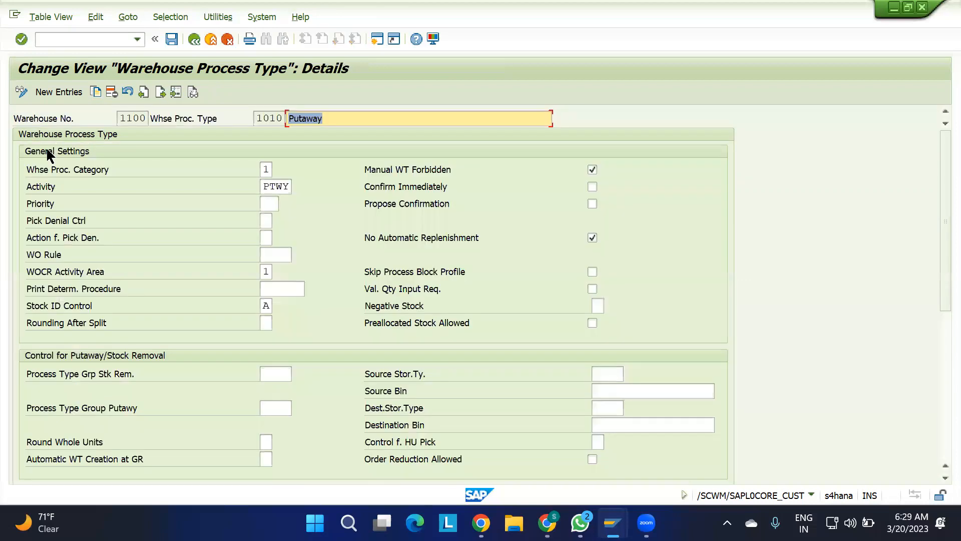
# Examine the Whse Proc. Category, Activity and putaway/stock removal control settings of warehouse process type 1010.
pyautogui.click(262, 169)
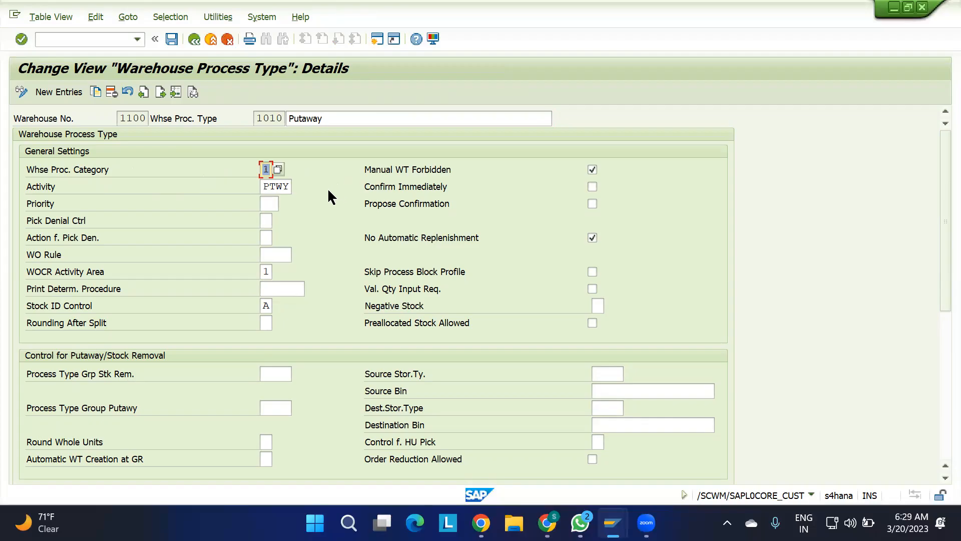
pyautogui.click(290, 185)
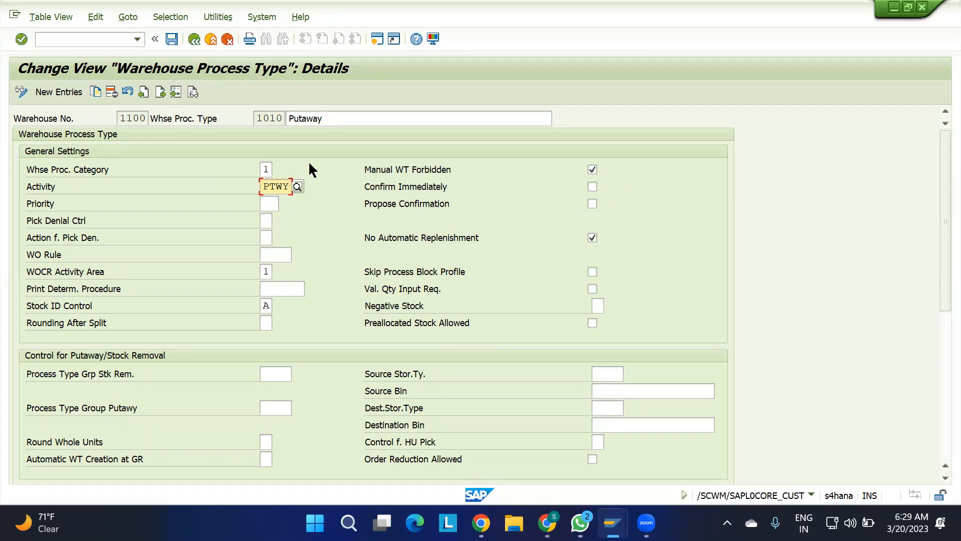
pyautogui.doubleClick(266, 169)
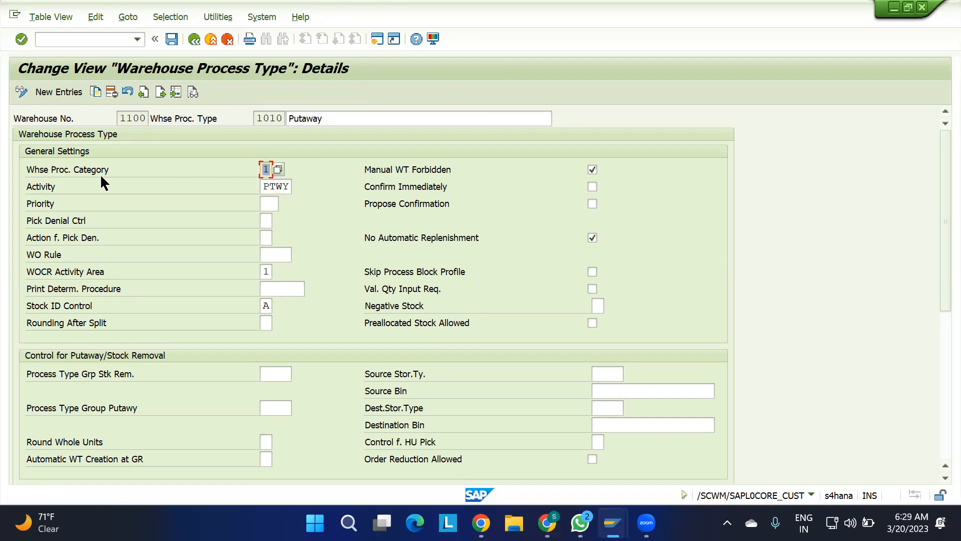
pyautogui.doubleClick(270, 186)
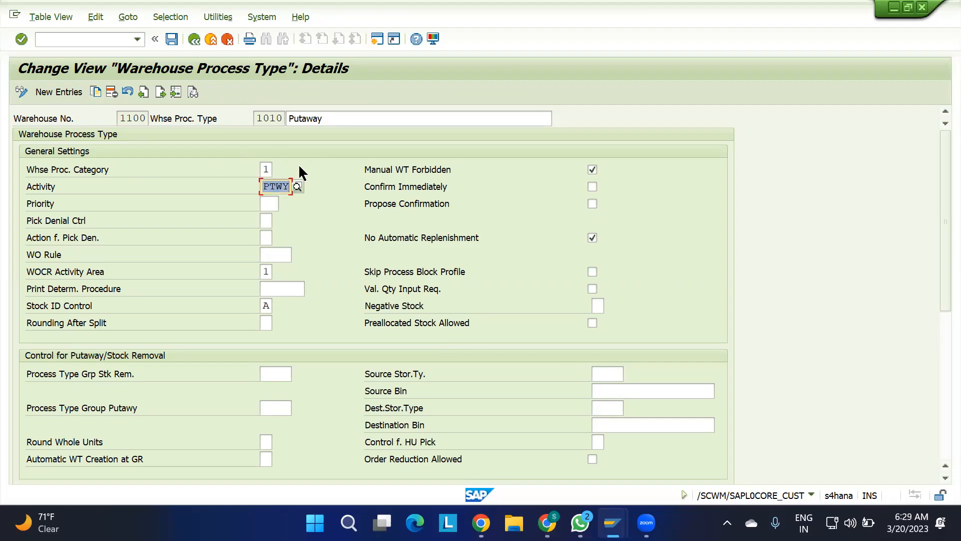
pyautogui.click(270, 167)
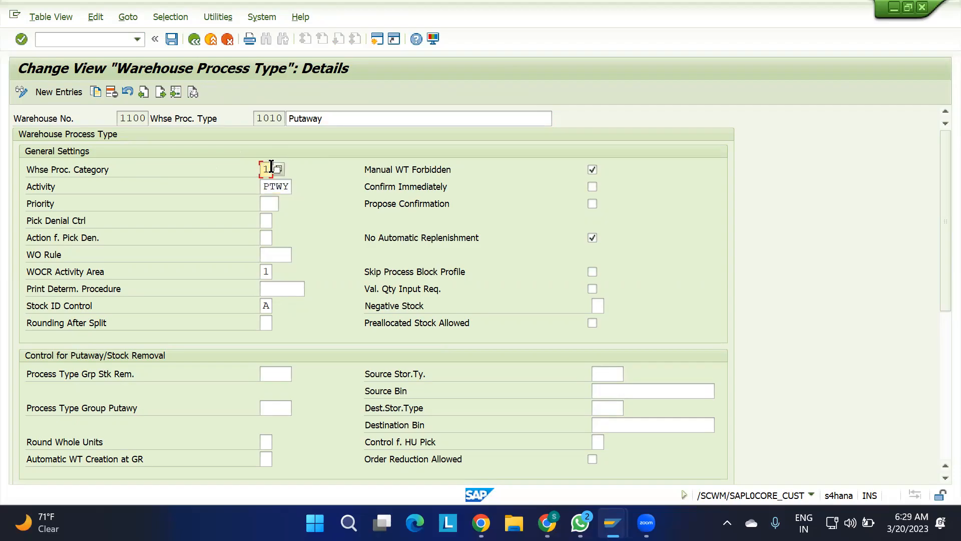
pyautogui.click(290, 187)
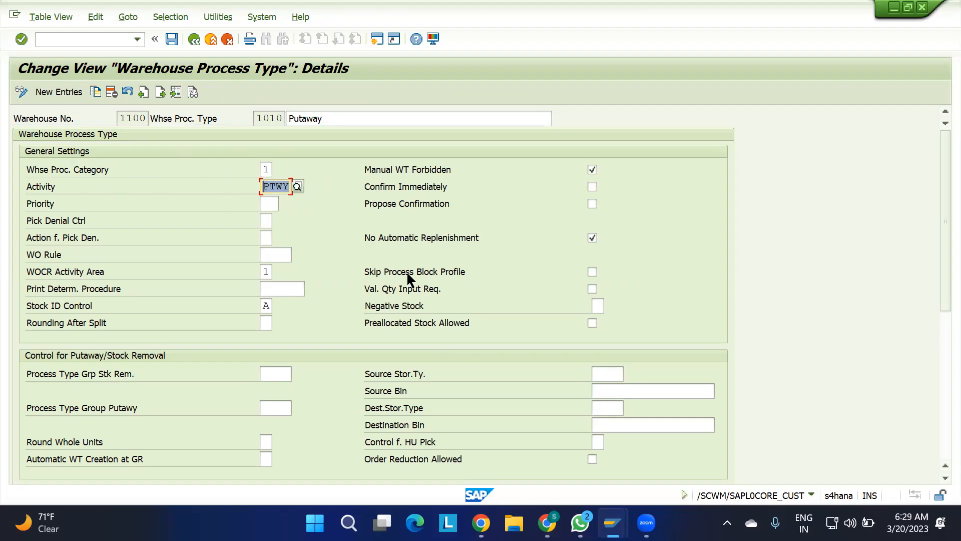
pyautogui.scroll(-3, 461, 350)
pyautogui.scroll(-2, 463, 354)
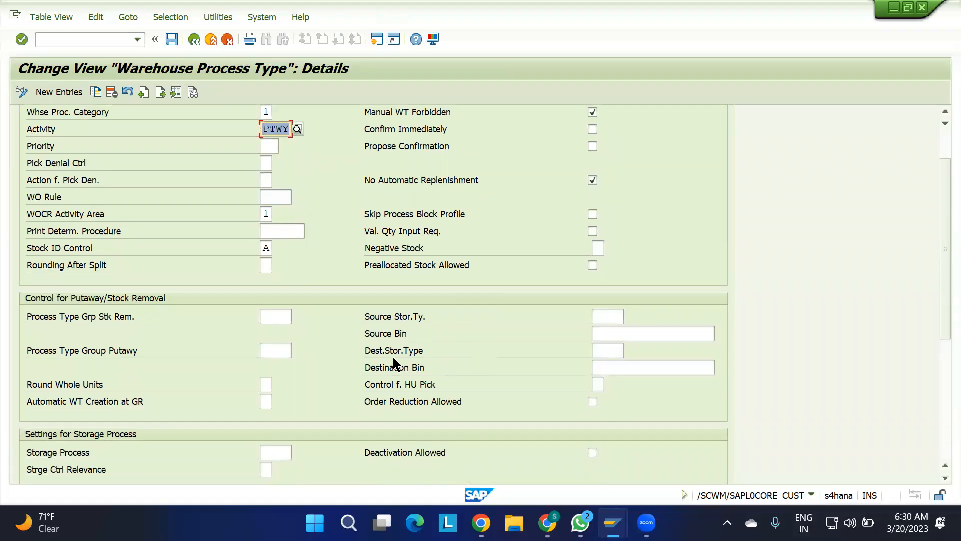
pyautogui.scroll(5, 667, 262)
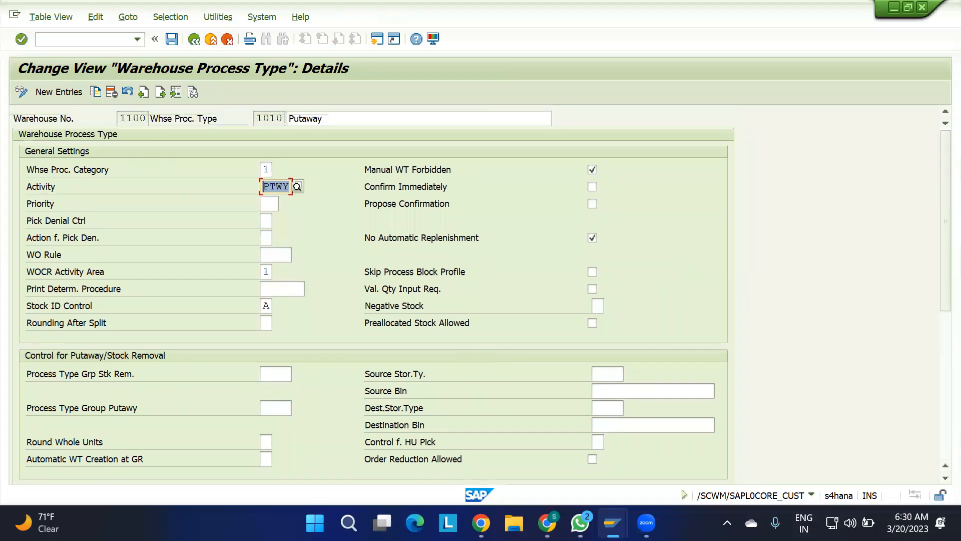
# Switch to Chrome, open the 0. EWM Org Structure.xlsx spreadsheet from the EWM batch Drive folder and show its warehouse layout with the GR zone.
pyautogui.moveTo(612, 522)
pyautogui.click(547, 521)
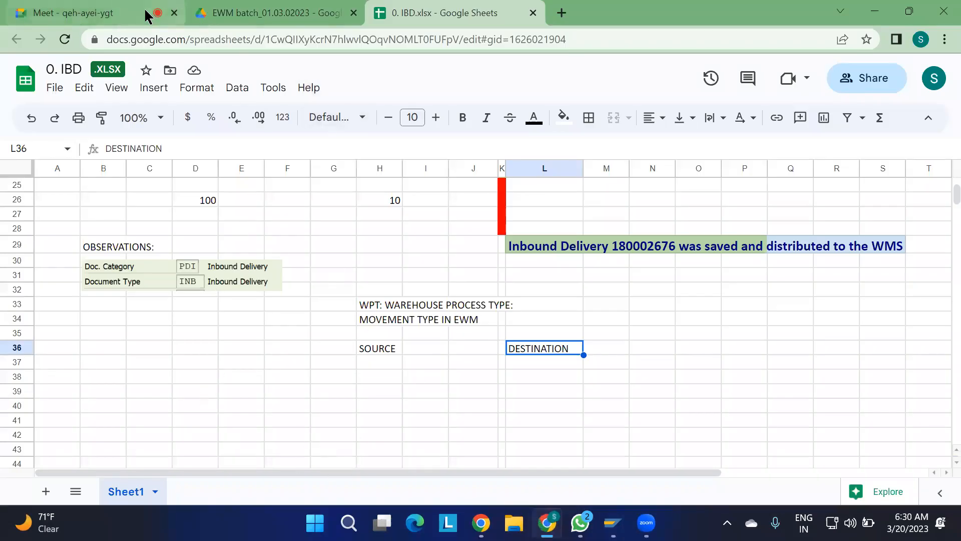
pyautogui.click(230, 14)
pyautogui.doubleClick(300, 246)
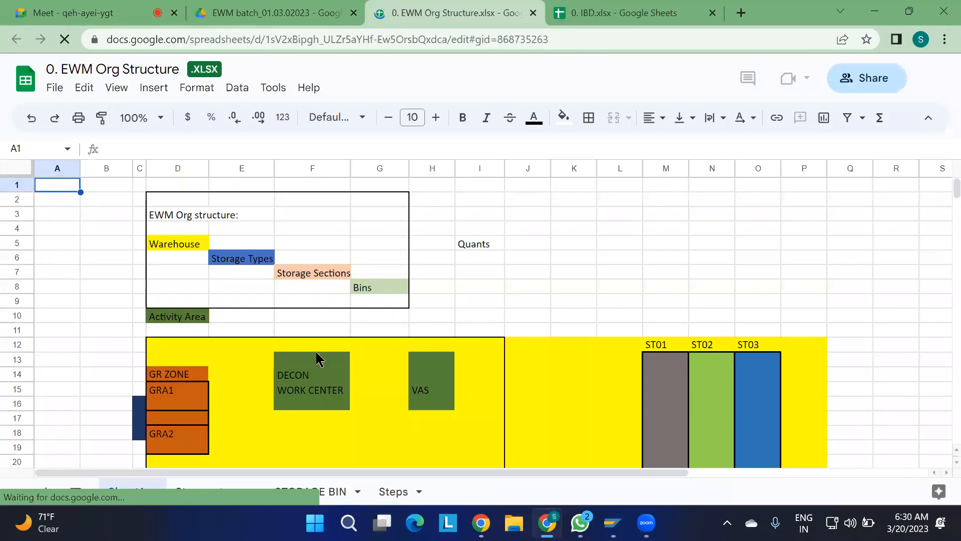
pyautogui.scroll(-4, 318, 361)
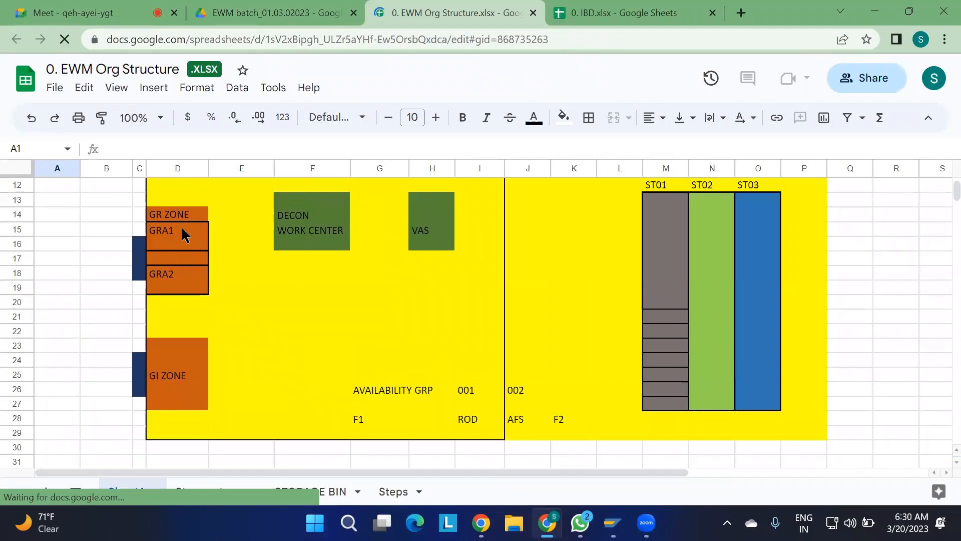
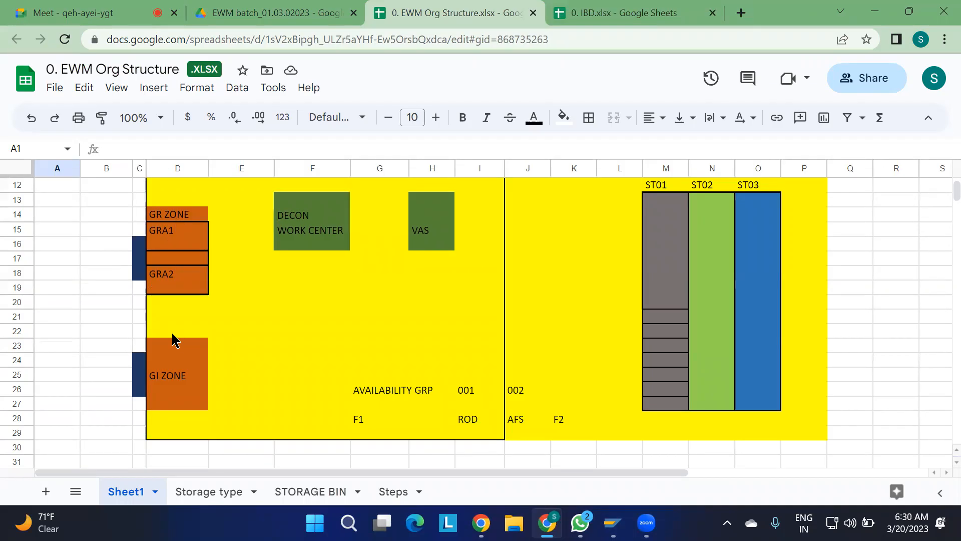
# Point out the blue block beside the GR zone and the GR ZONE cell D14 in the warehouse layout.
pyautogui.moveTo(141, 243); pyautogui.dragTo(144, 279)
pyautogui.click(112, 245)
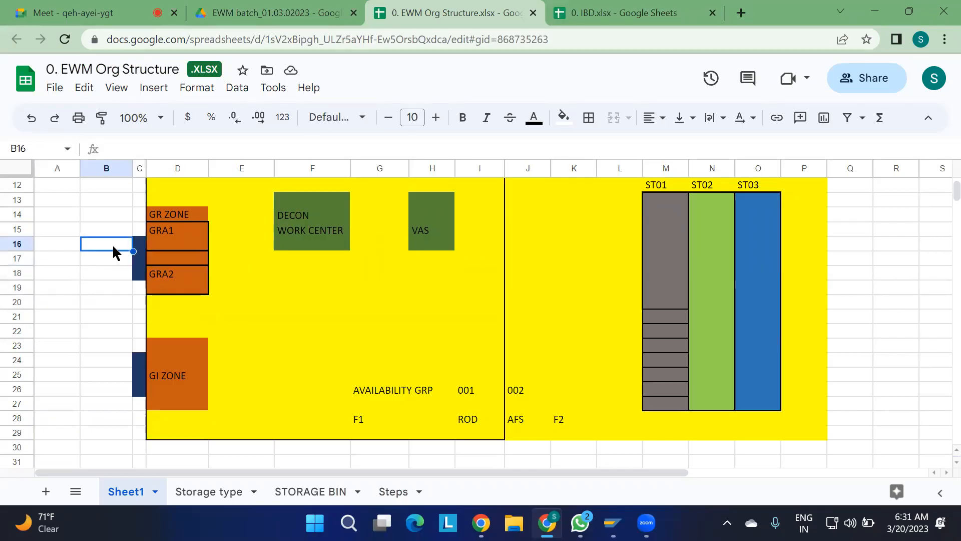
pyautogui.click(184, 216)
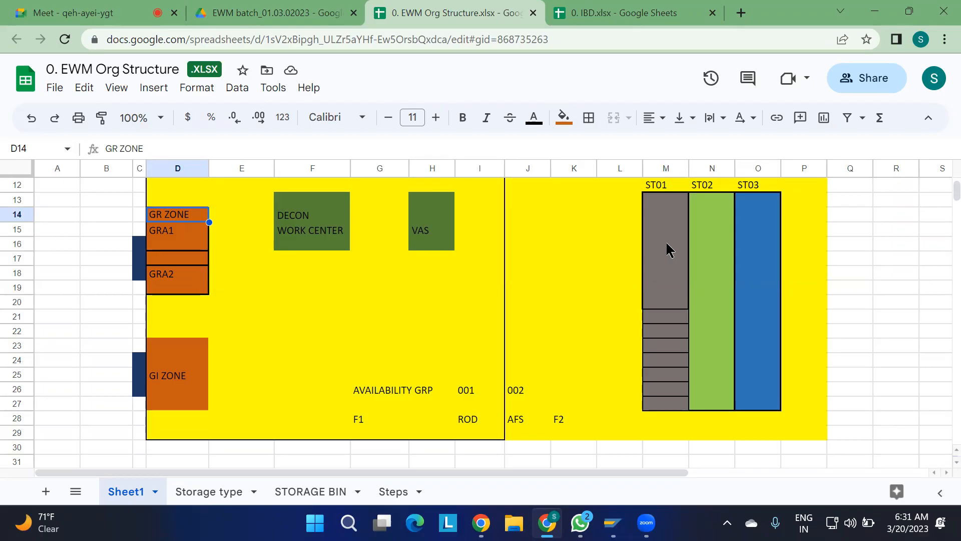
# Switch to the SAP warehouse process type details and set the source storage type of process type 1010 to 11GR.
pyautogui.moveTo(612, 521)
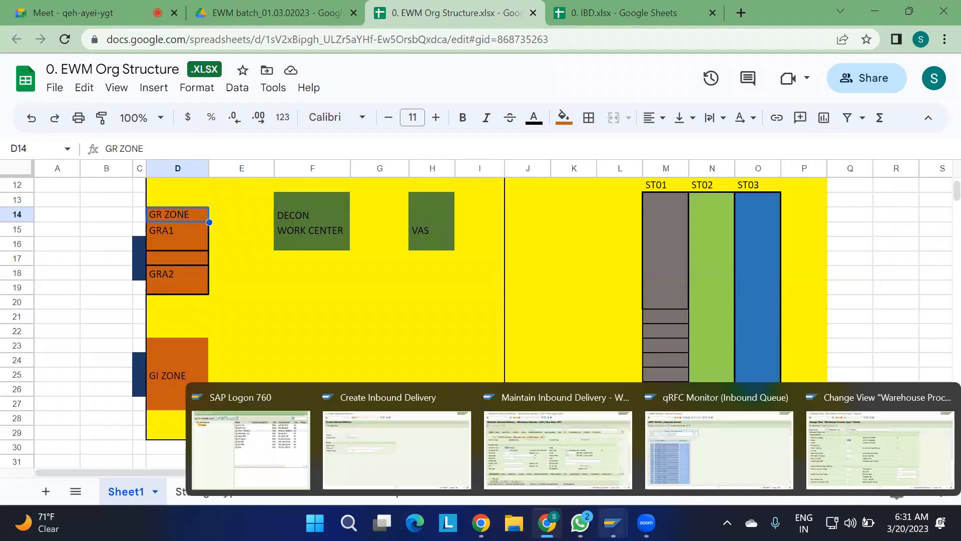
pyautogui.click(849, 456)
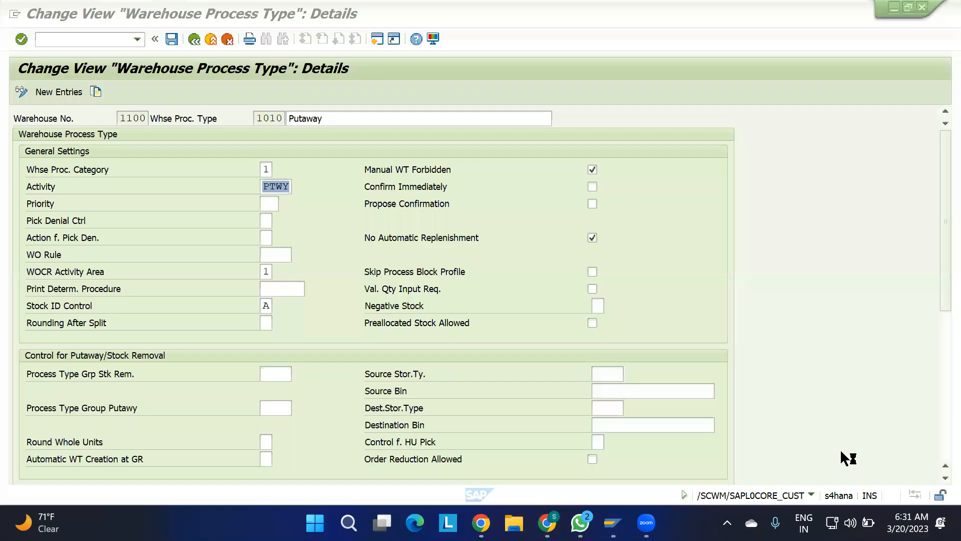
pyautogui.click(610, 377)
pyautogui.click(629, 373)
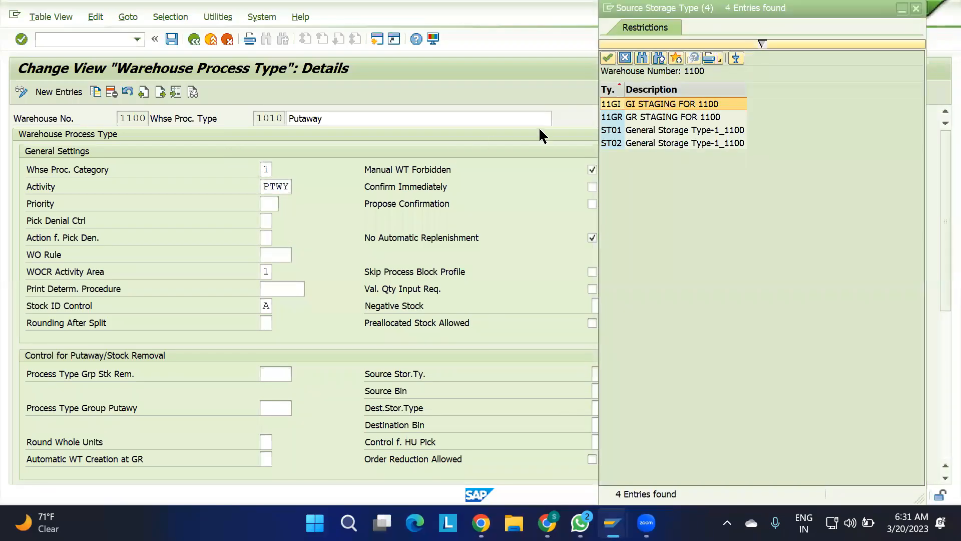
pyautogui.click(639, 118)
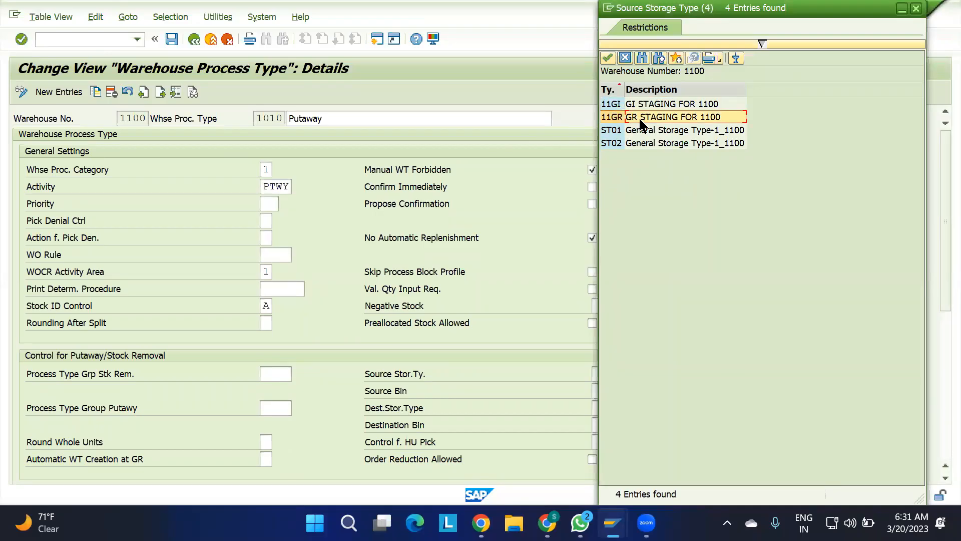
pyautogui.doubleClick(676, 116)
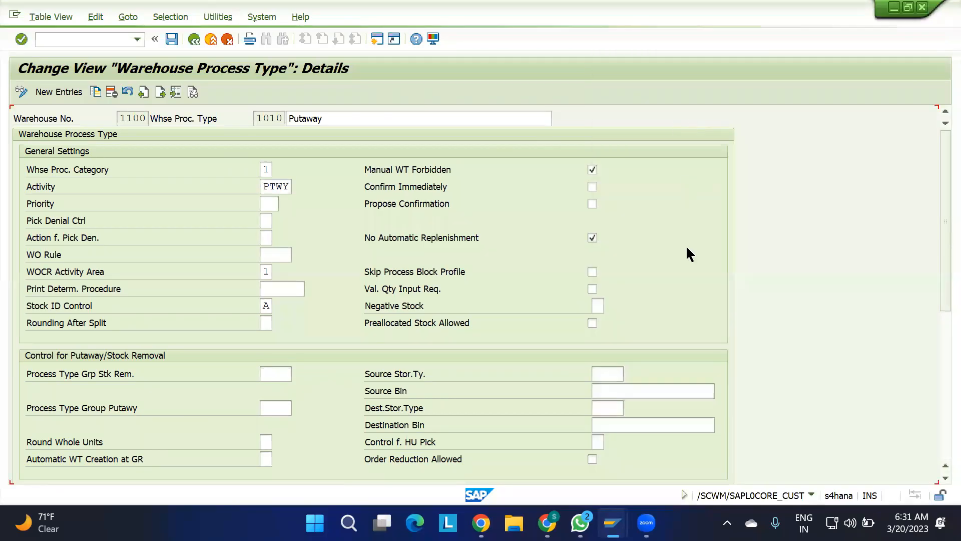
# Set the source bin of warehouse process type 1010 to 11GR-BIN-01 and save the entry.
pyautogui.click(648, 391)
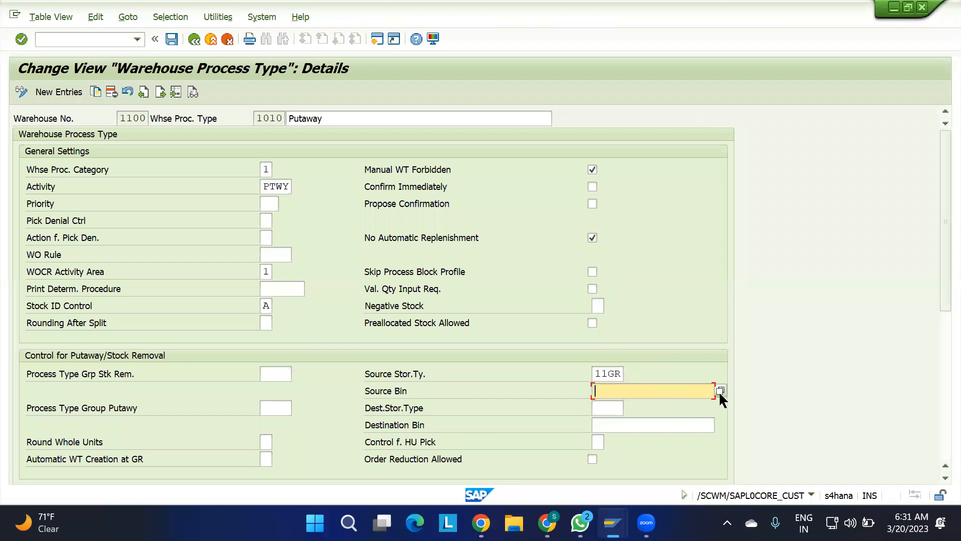
pyautogui.click(720, 392)
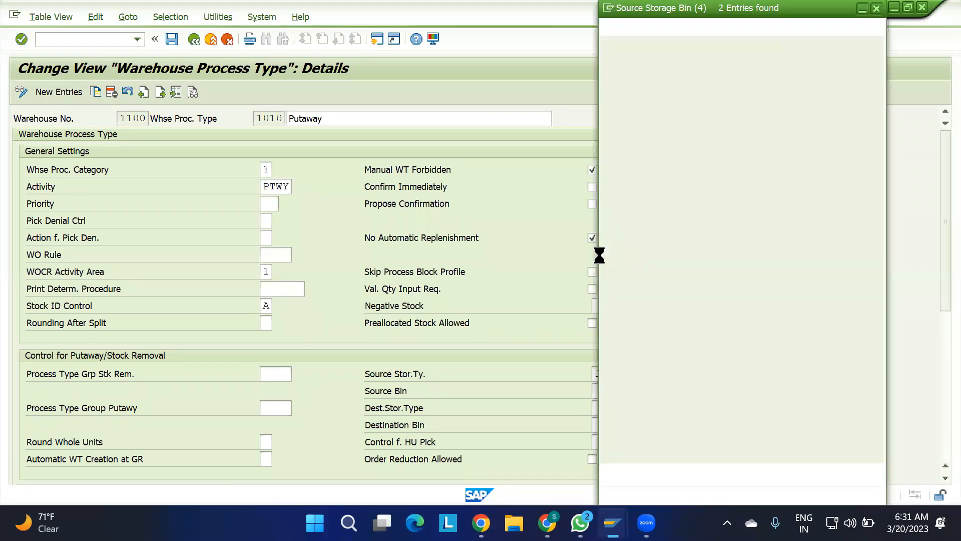
pyautogui.doubleClick(658, 103)
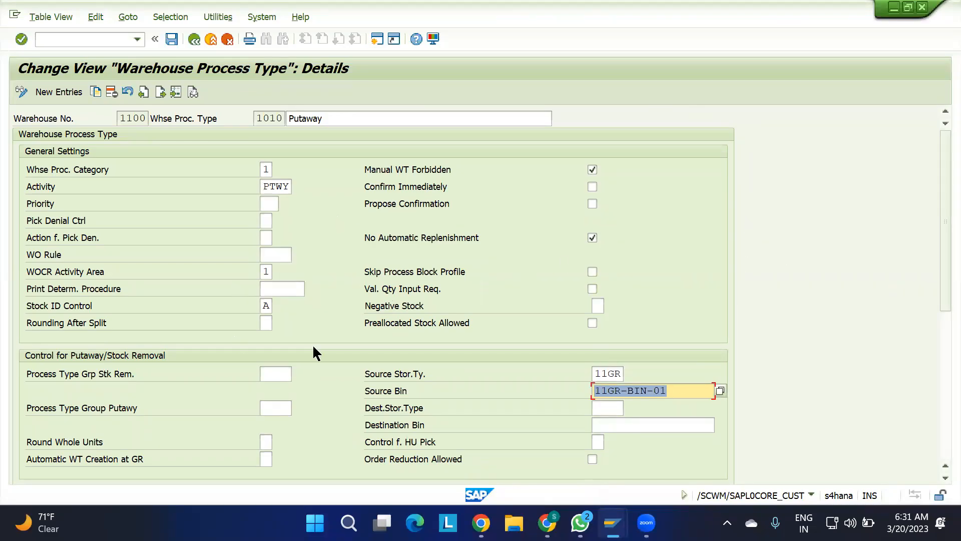
pyautogui.scroll(-8, 331, 371)
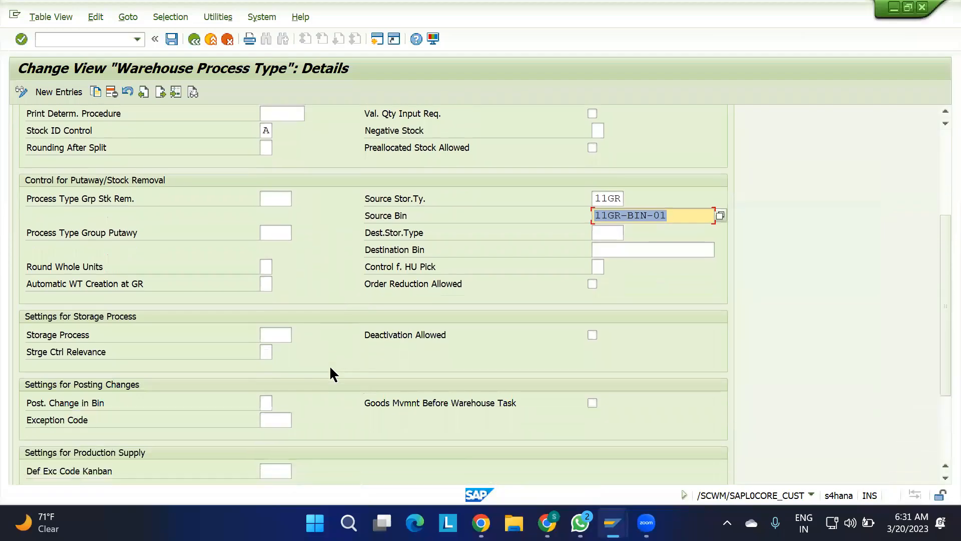
pyautogui.scroll(8, 330, 371)
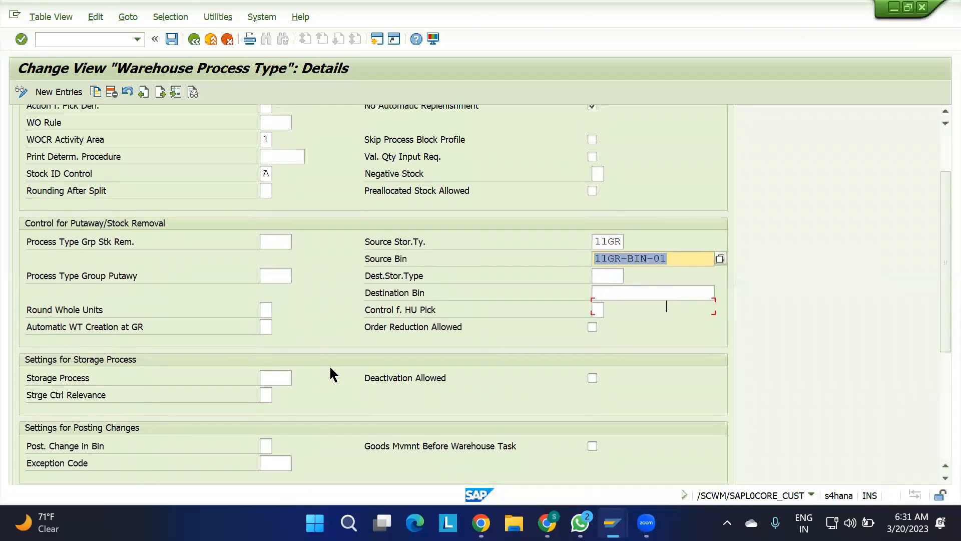
pyautogui.click(170, 39)
pyautogui.click(315, 256)
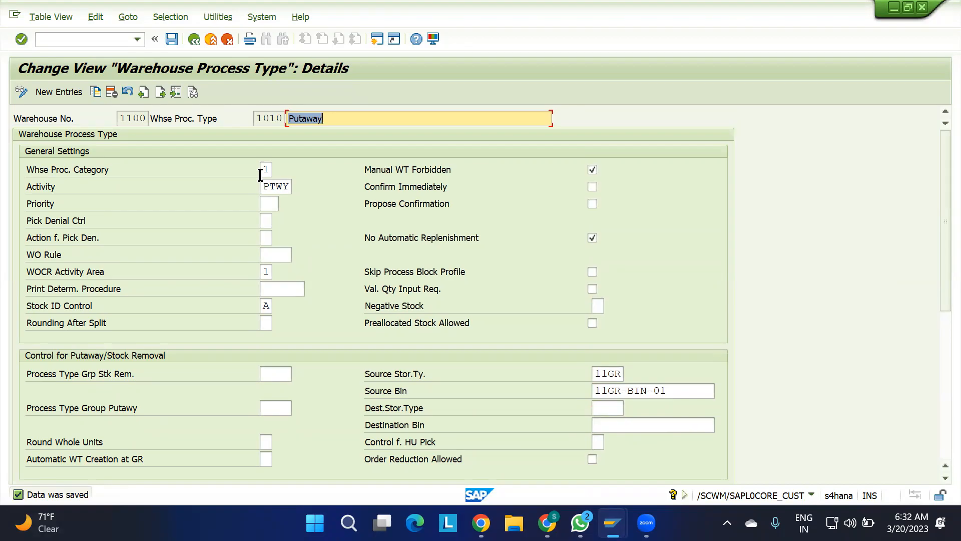
# Return to the warehouse process type overview and review the Putaway entry 1010 for warehouse 1100.
pyautogui.click(195, 39)
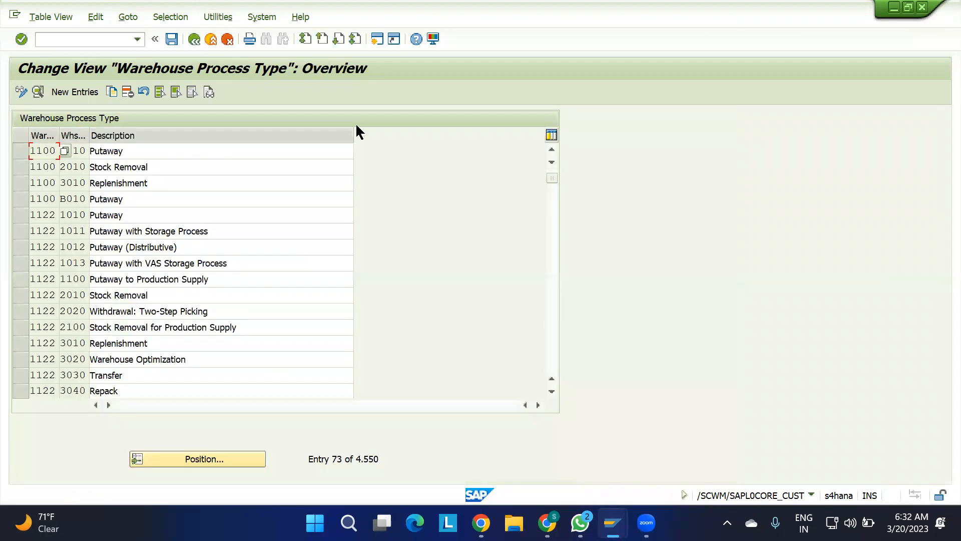
pyautogui.click(87, 150)
pyautogui.click(120, 153)
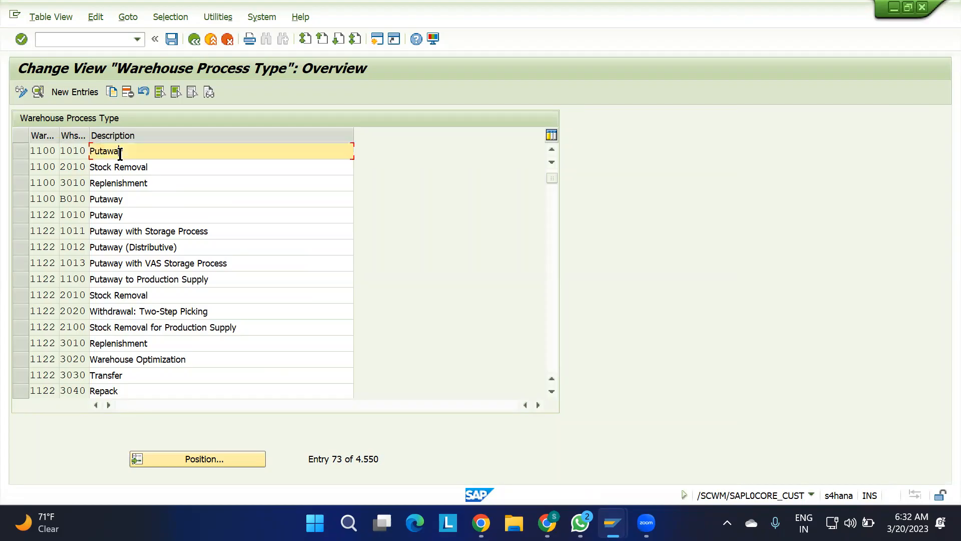
pyautogui.moveTo(131, 152); pyautogui.dragTo(30, 154)
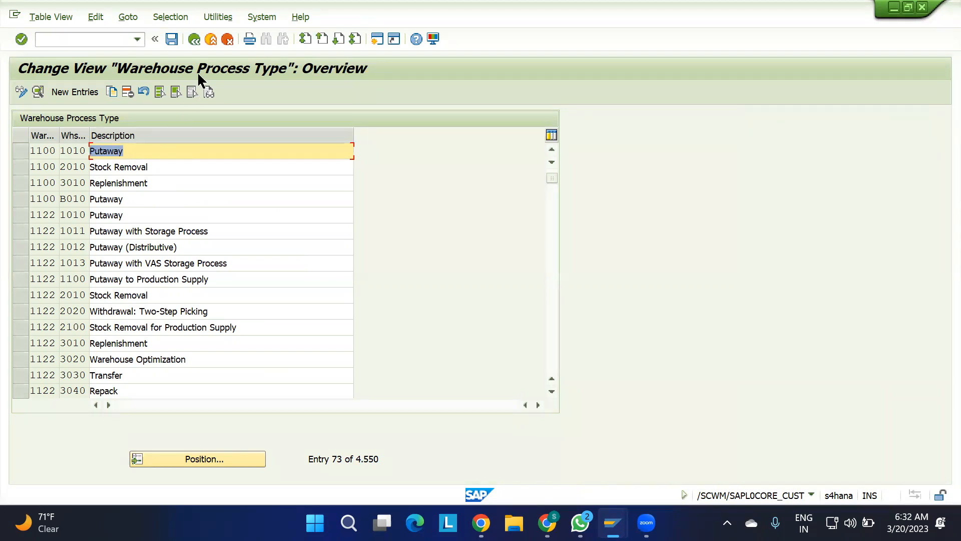
# View the IMG activity Define Control Indicators for Determining Warehouse Process Types and return to the IMG structure.
pyautogui.click(194, 39)
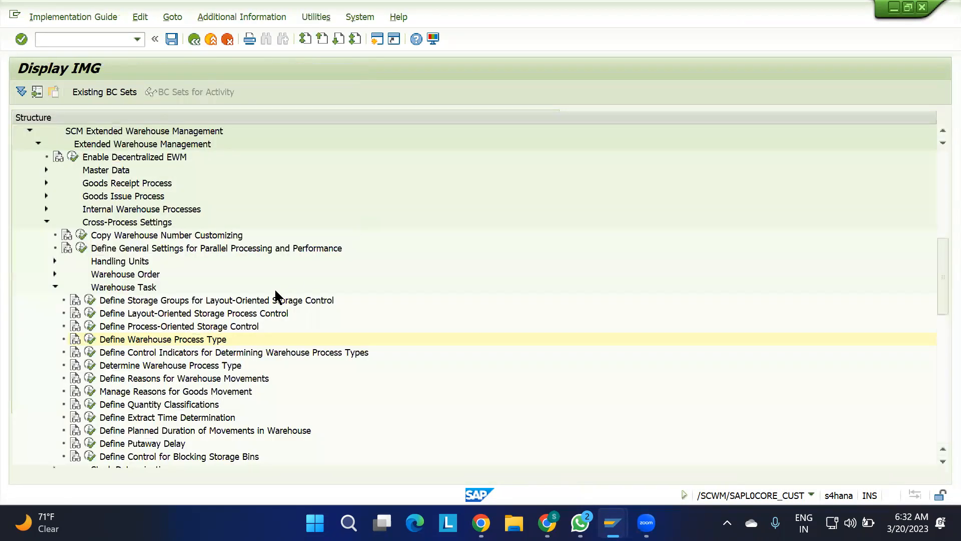
pyautogui.click(159, 352)
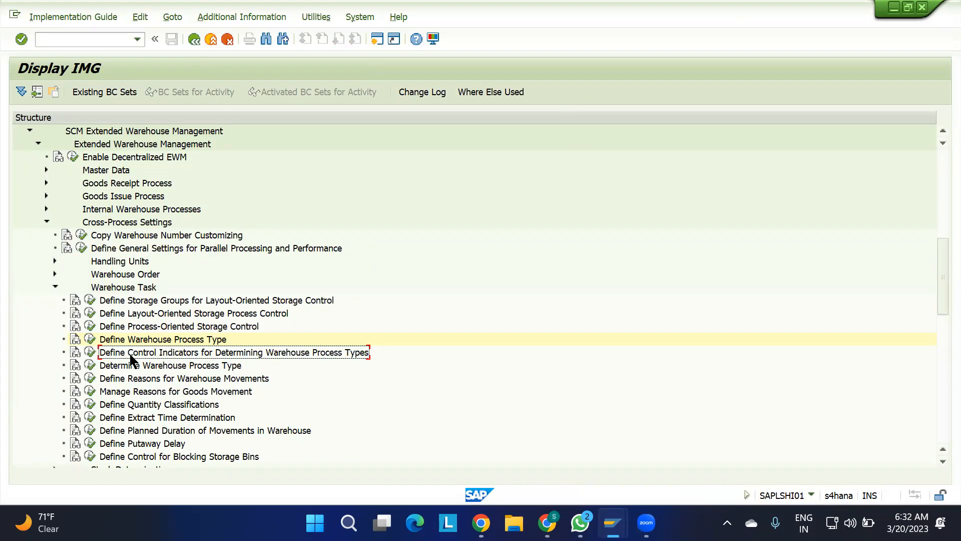
pyautogui.click(90, 352)
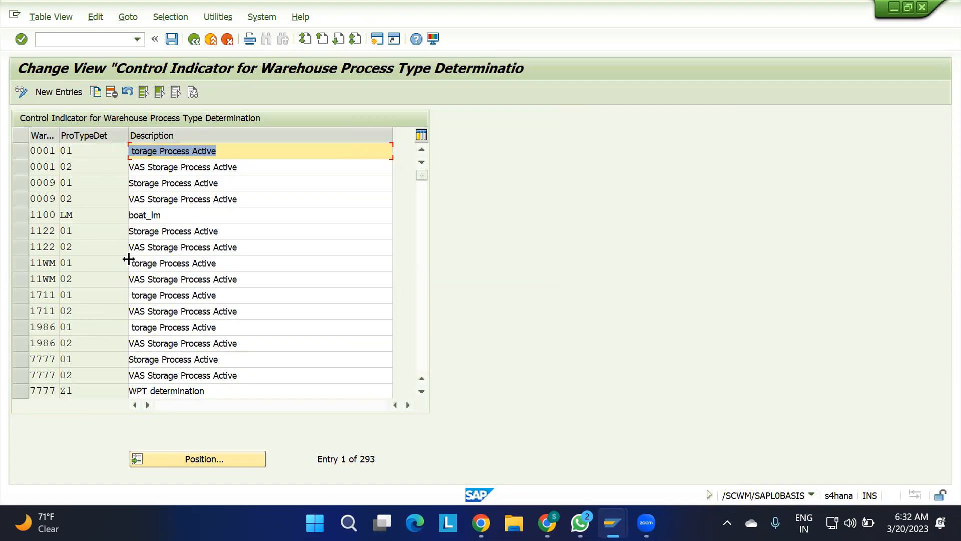
pyautogui.click(193, 38)
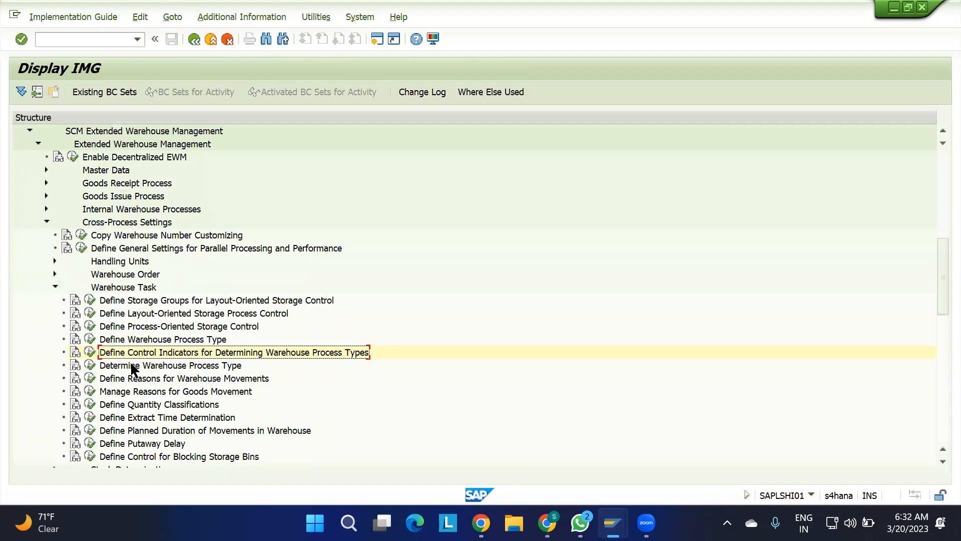
# Open the Determine Warehouse Process Type customizing and position the list at the entries for warehouse 1100.
pyautogui.click(86, 366)
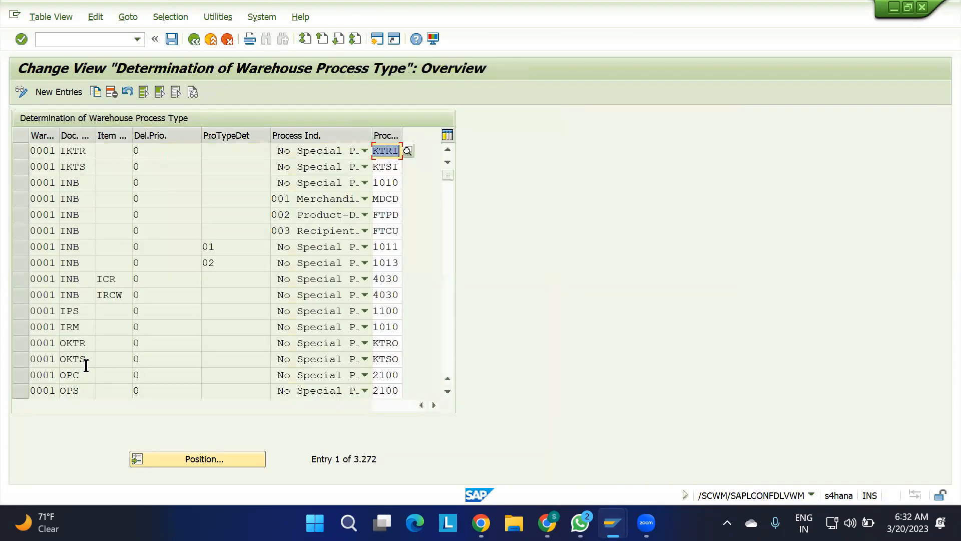
pyautogui.click(210, 452)
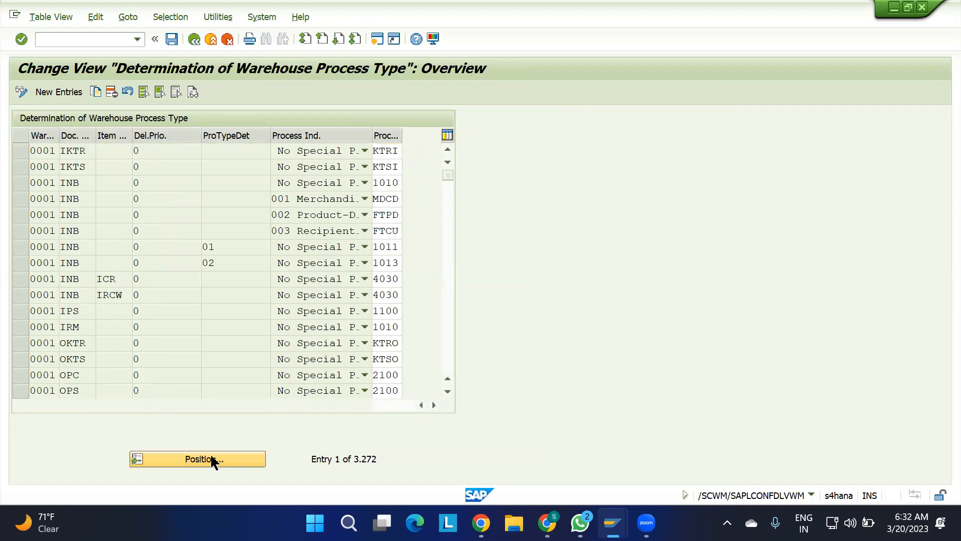
pyautogui.press('Return')
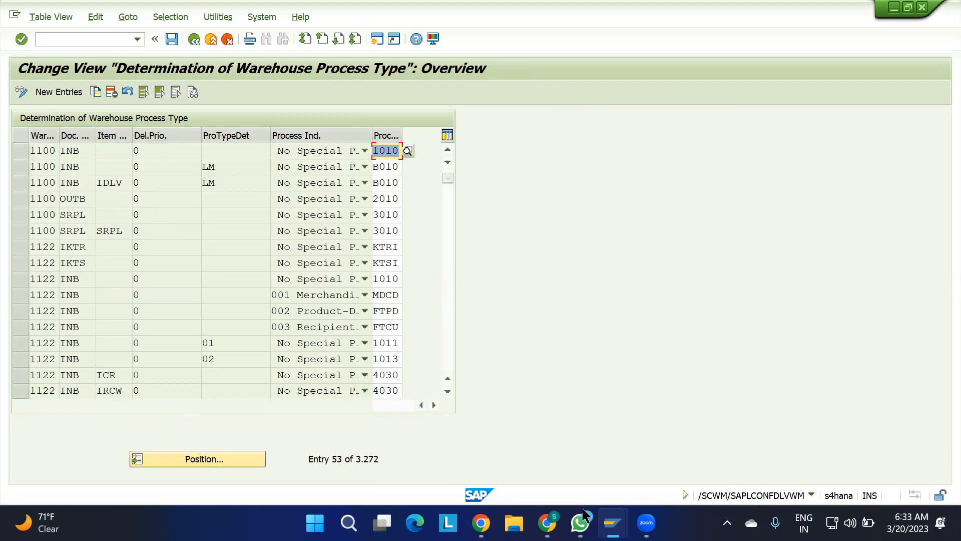
# Switch to the 0. IBD.xlsx sheet in Chrome and enter the heading "HOW WPT IS DETERMINED?" in cell G38.
pyautogui.click(550, 430)
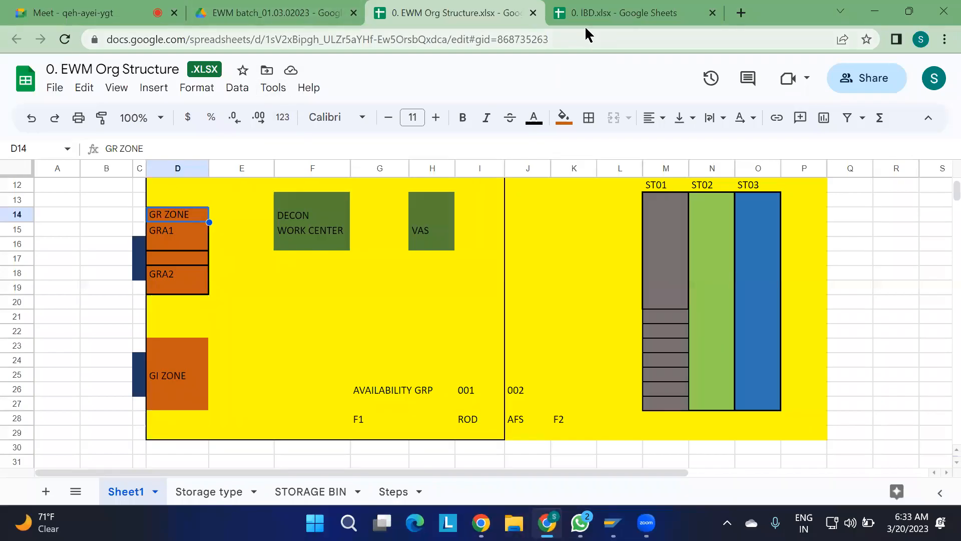
pyautogui.click(690, 22)
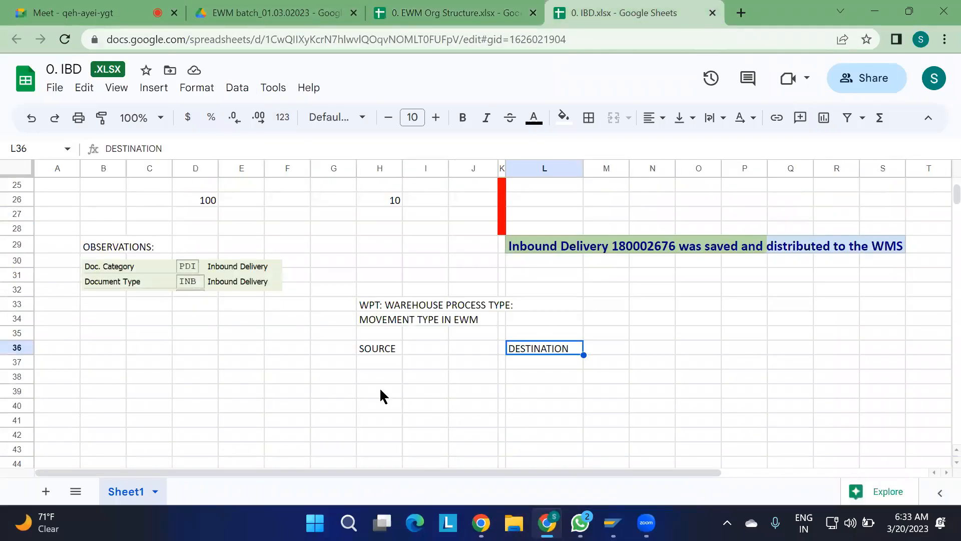
pyautogui.click(322, 374)
pyautogui.write('HOW WPT IS DETERMINED?')
pyautogui.press('Return')
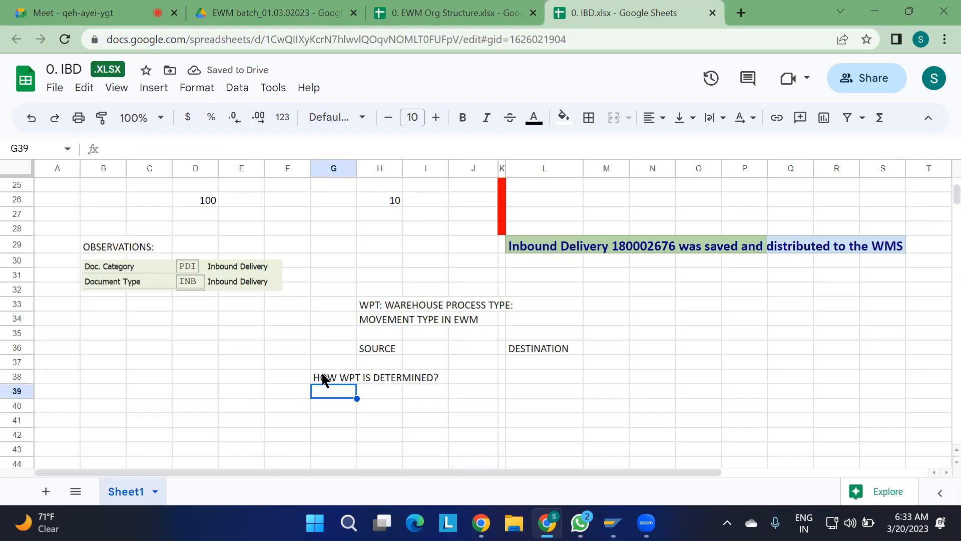
# Enter the determination rule "DEC TYPE + ITEM TYPE + DELIVERY PRIORITY + PDCI" in cell G39, under the WPT heading.
pyautogui.hotkey('alt', 'Tab')
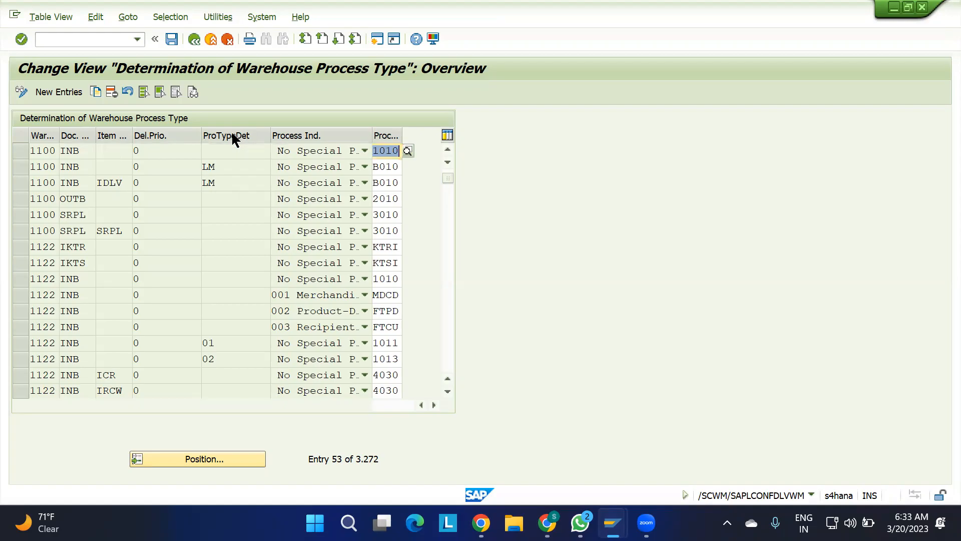
pyautogui.hotkey('alt', 'Tab')
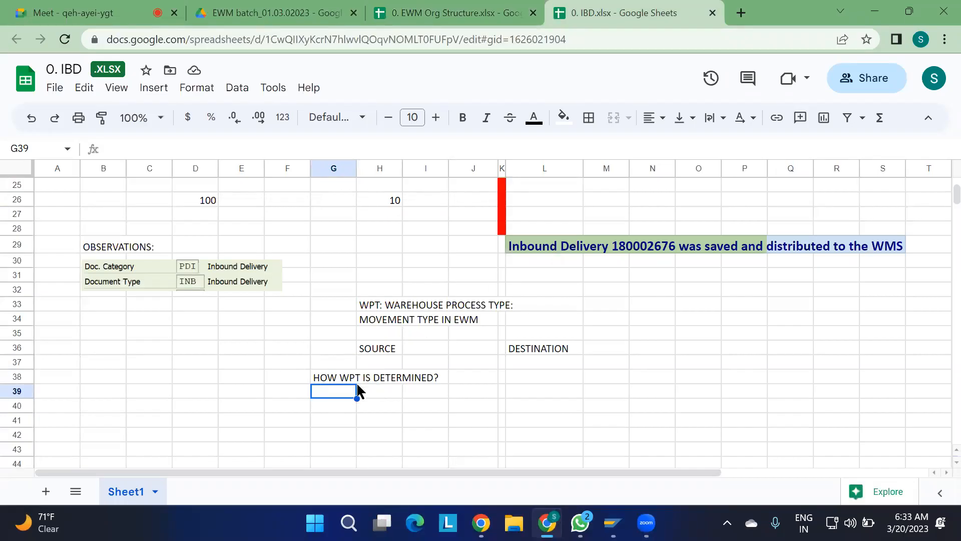
pyautogui.write('DE')
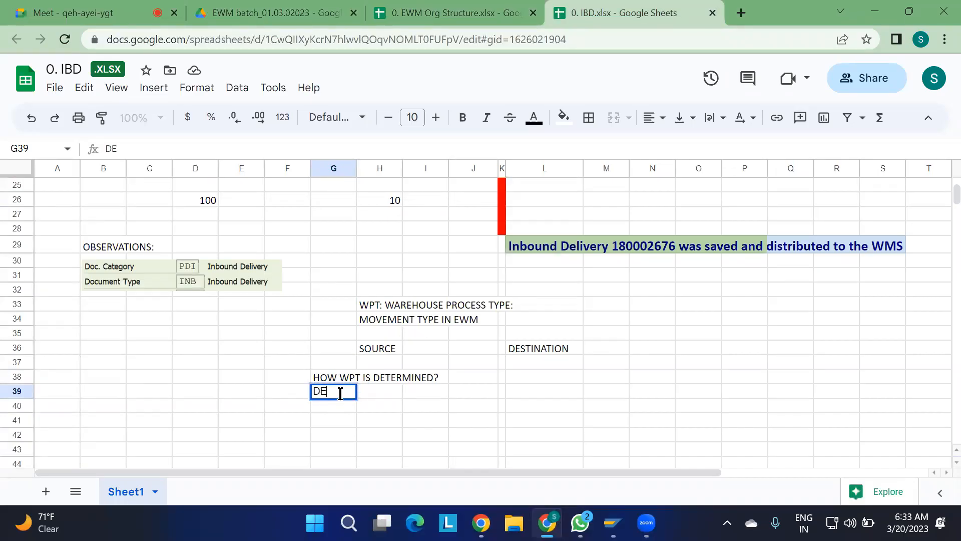
pyautogui.write('C TYPE + ITE')
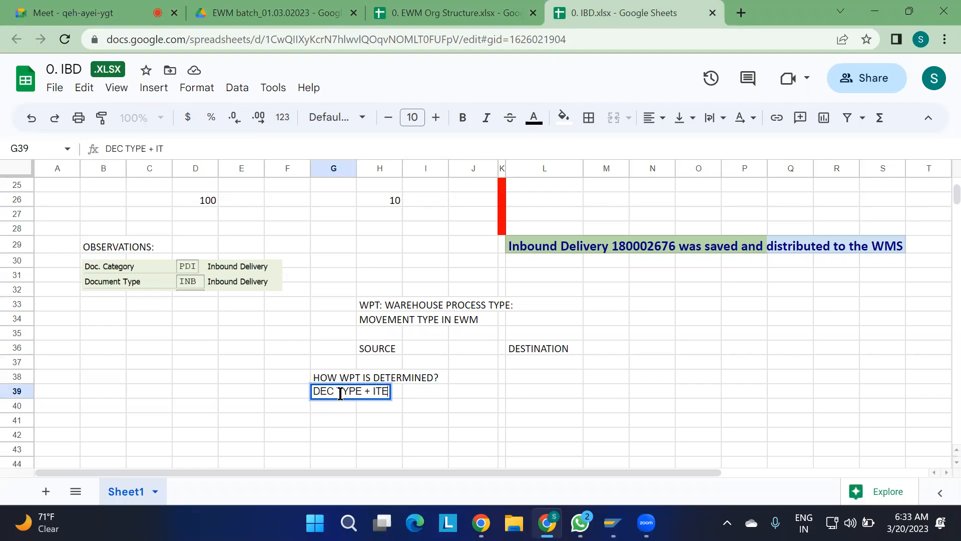
pyautogui.write('M TYPE ')
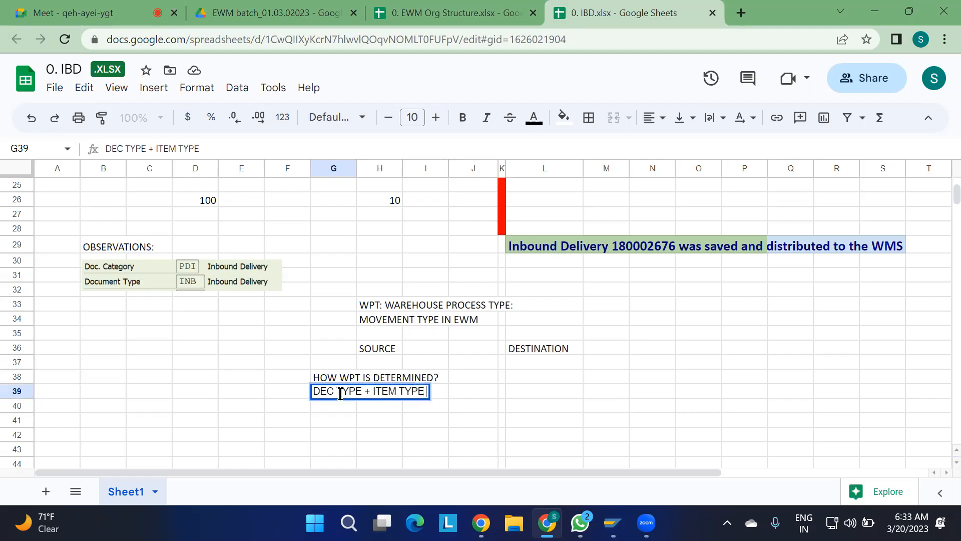
pyautogui.write('+ DELI')
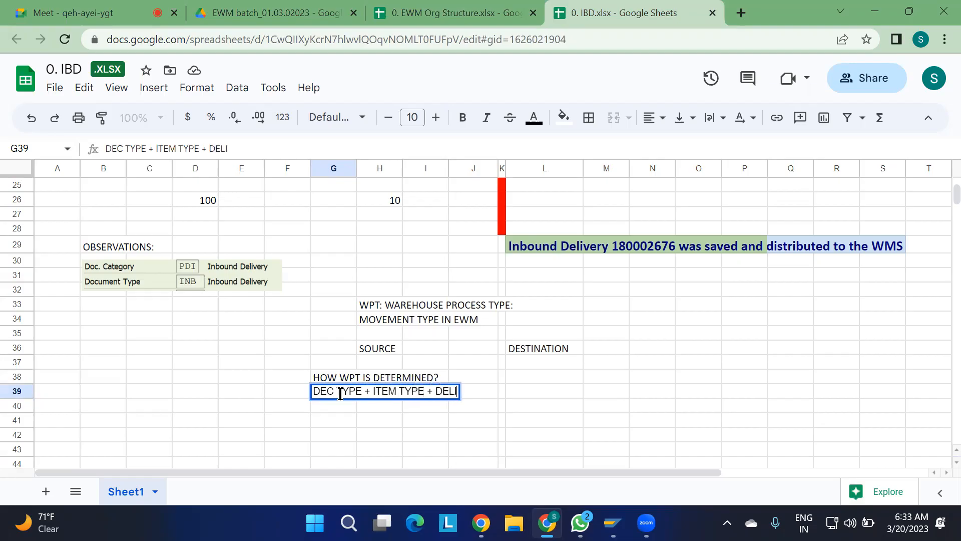
pyautogui.write('VERY PRIO')
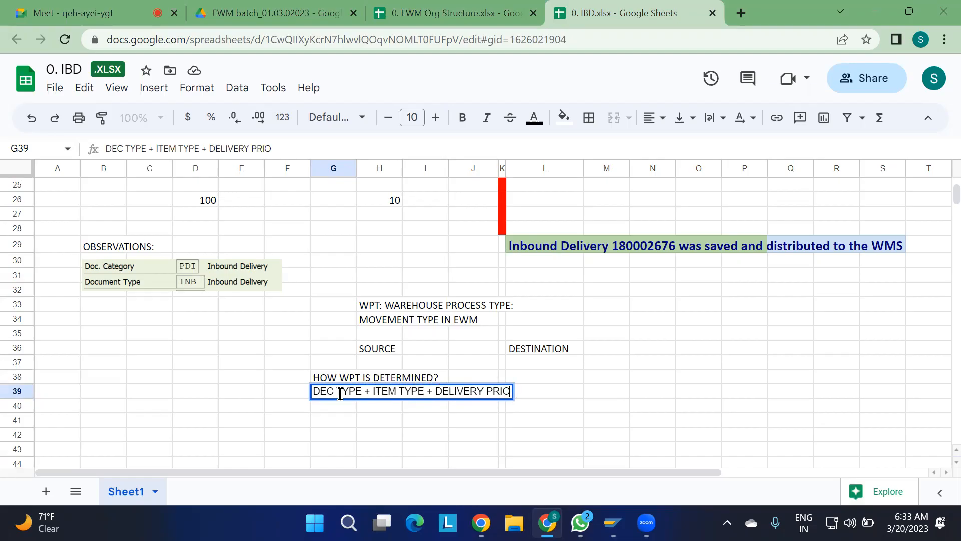
pyautogui.write('RITY +')
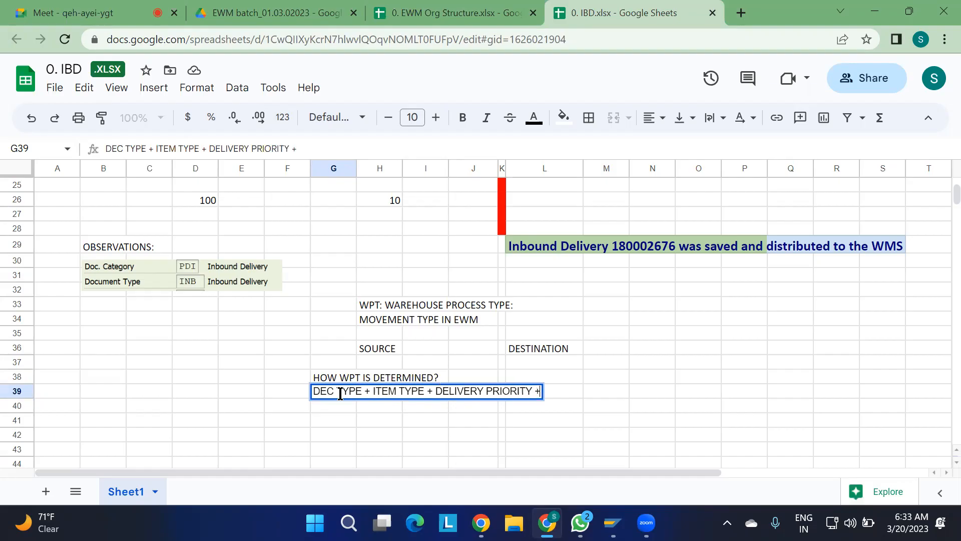
pyautogui.write(' PDCI')
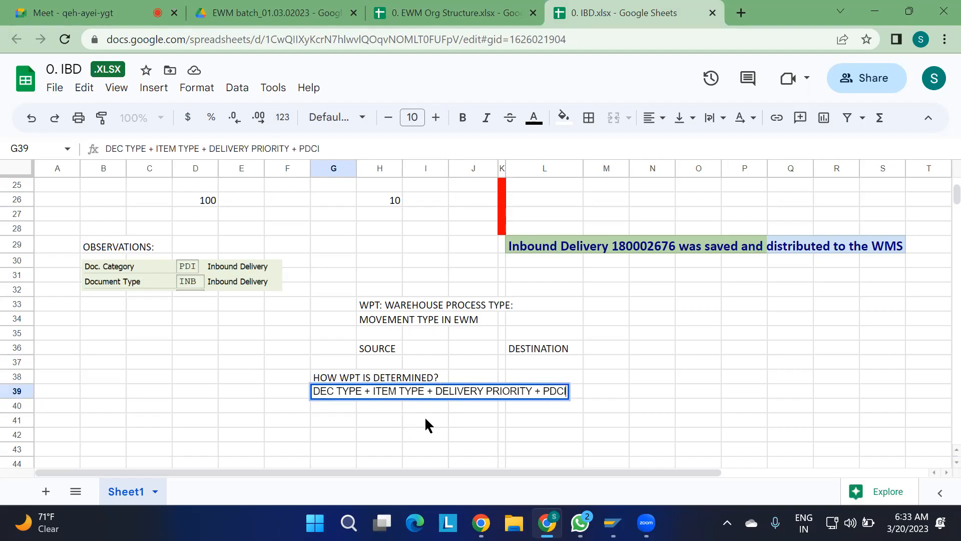
pyautogui.press('Left')
pyautogui.press('Left')
pyautogui.press('Left')
pyautogui.press('Left')
pyautogui.hotkey('shift', 'End')
pyautogui.hotkey('alt', 'Tab')
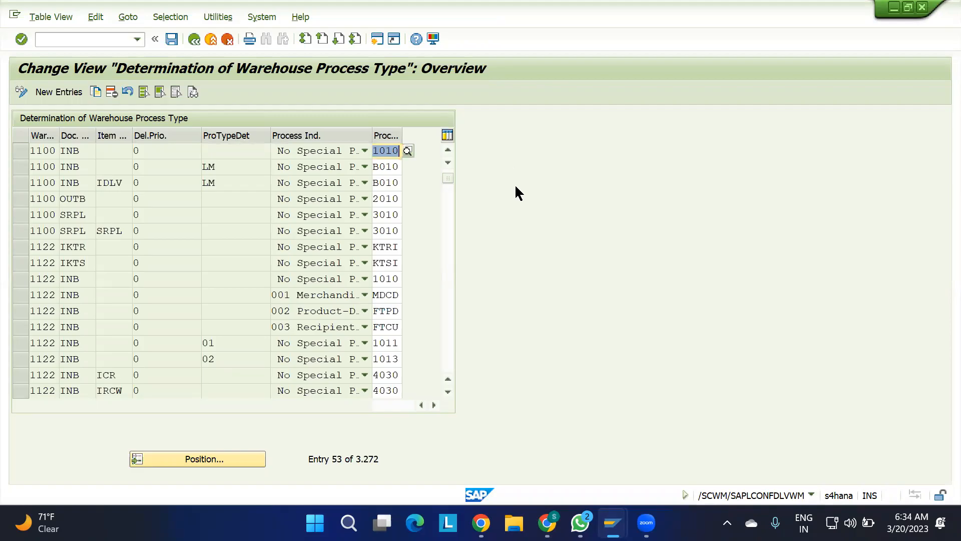
pyautogui.hotkey('alt', 'Tab')
pyautogui.click(577, 423)
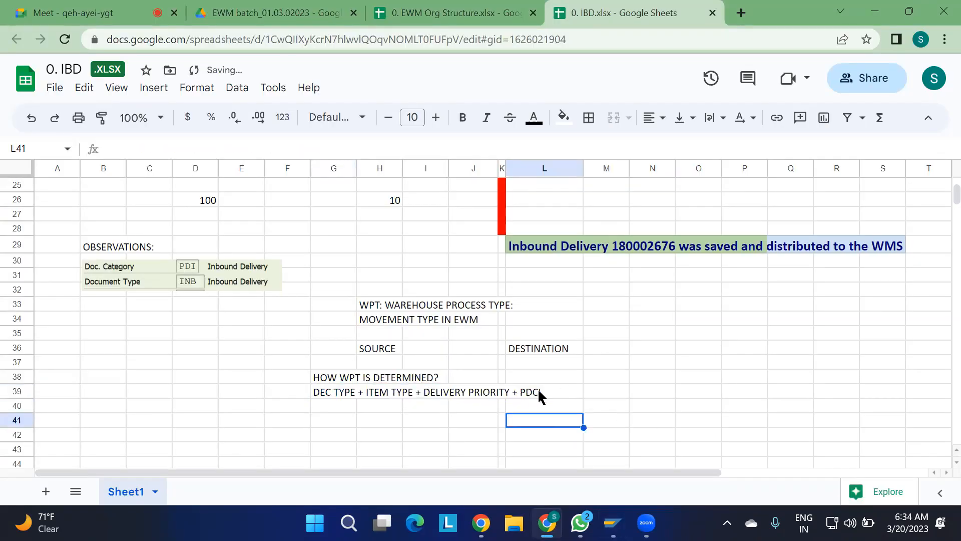
# Compare the rule in G39 with SAP's determination table, checking the LM indicator and process type 1010 entries for warehouse 1100.
pyautogui.click(327, 392)
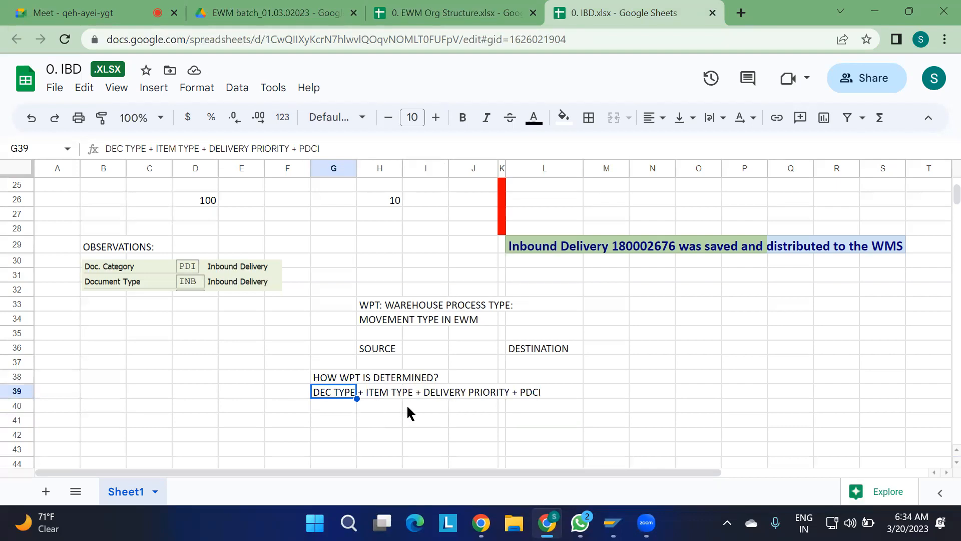
pyautogui.hotkey('alt', 'Tab')
pyautogui.hotkey('alt', 'Tab')
pyautogui.hotkey('alt', 'Tab')
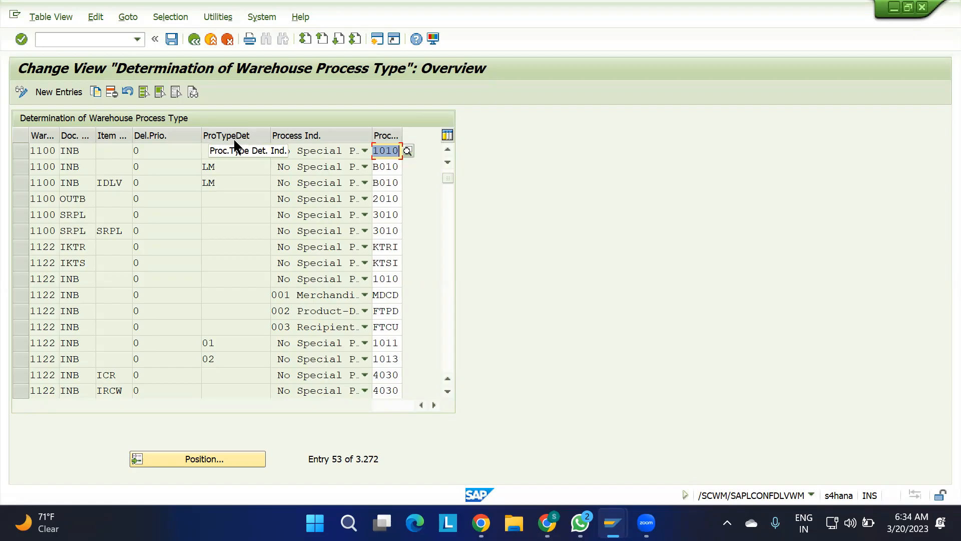
pyautogui.moveTo(220, 165); pyautogui.dragTo(152, 174)
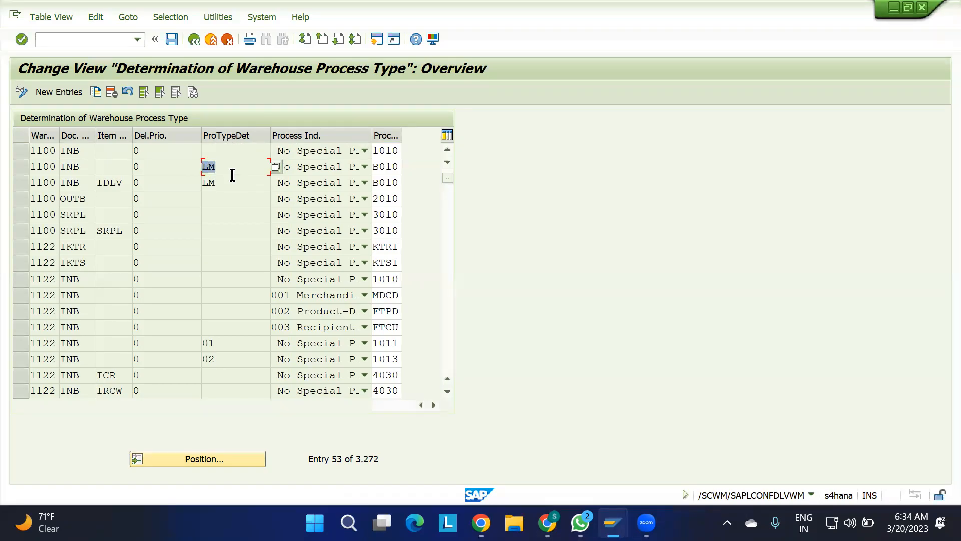
pyautogui.click(398, 150)
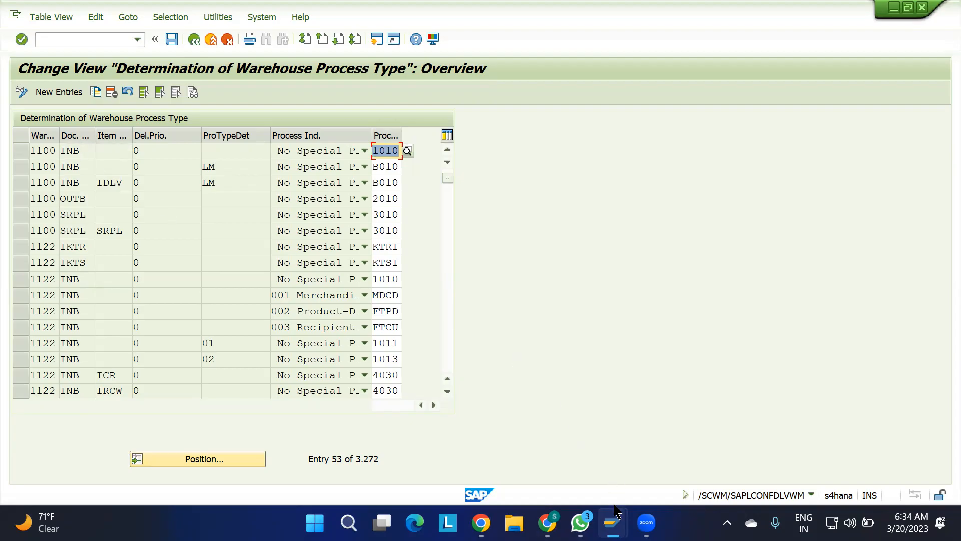
# Switch to the Maintain Inbound Delivery session and check the document type in the delivery's header form view.
pyautogui.moveTo(612, 523)
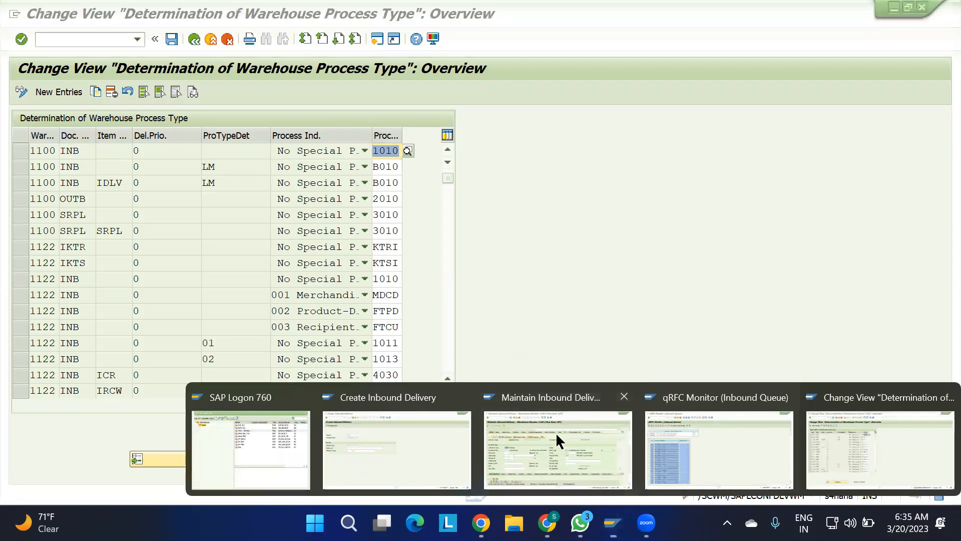
pyautogui.click(555, 431)
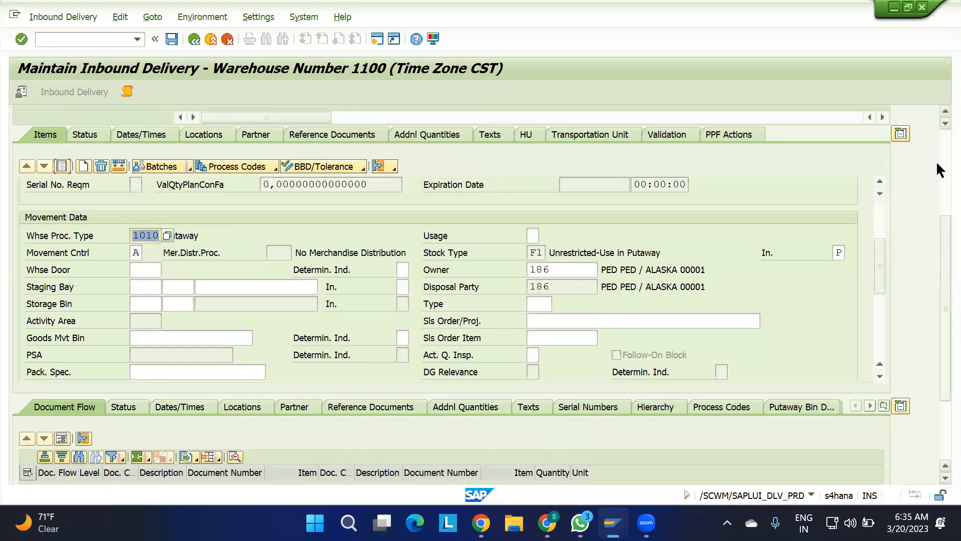
pyautogui.scroll(3, 936, 154)
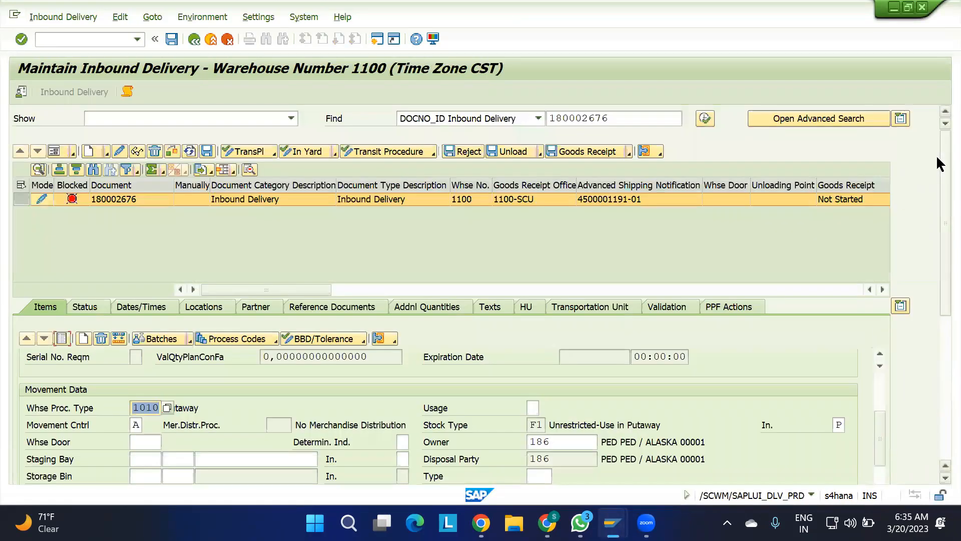
pyautogui.click(61, 150)
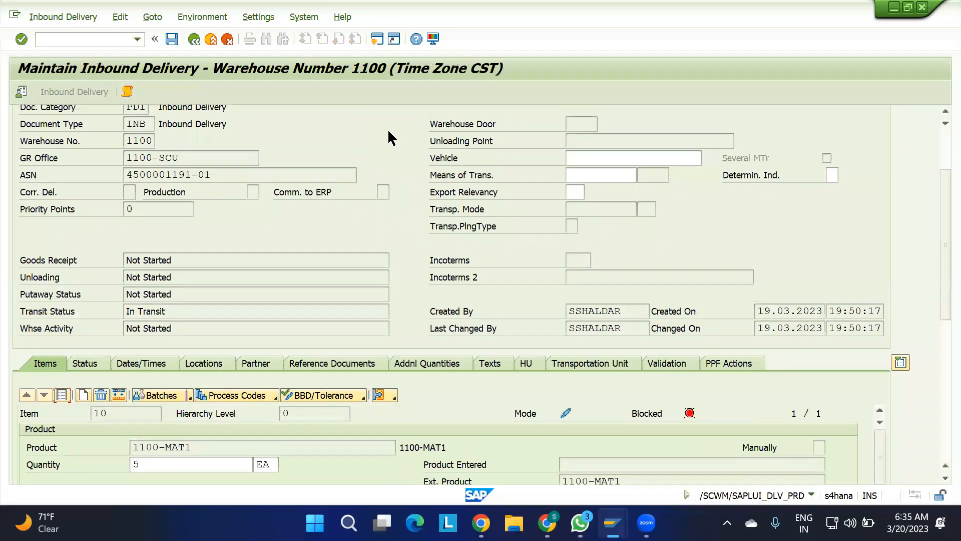
pyautogui.doubleClick(147, 142)
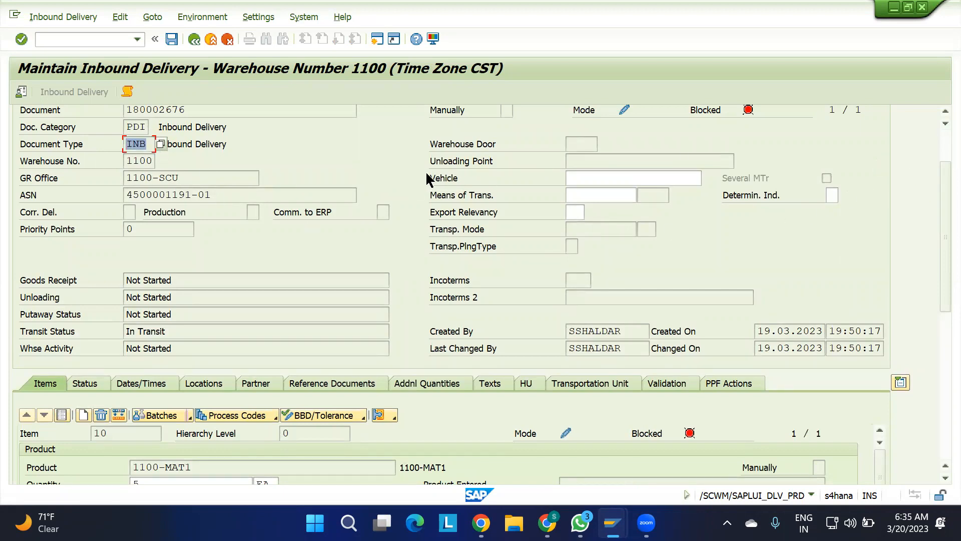
pyautogui.scroll(3, 938, 134)
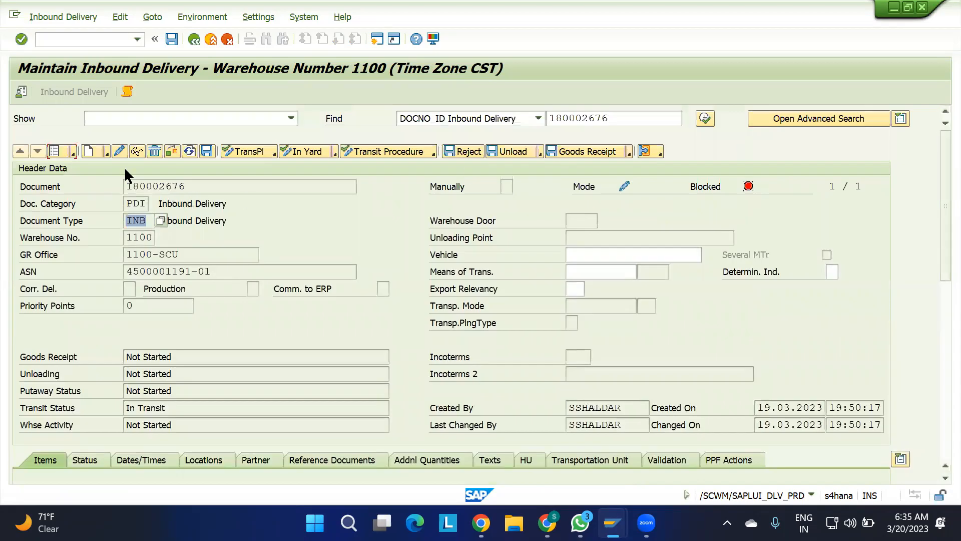
# Return the delivery header to list view and check the warehouse process type of item 10.
pyautogui.click(54, 151)
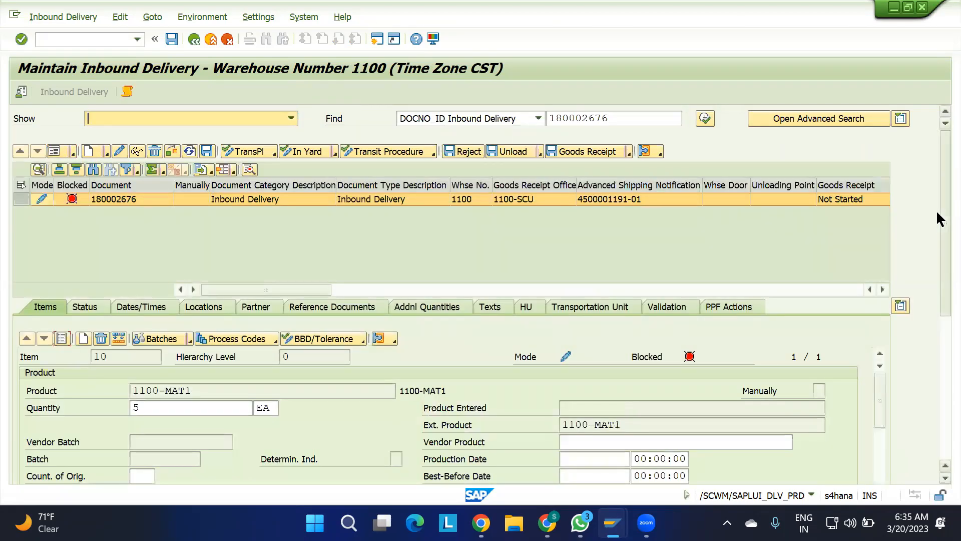
pyautogui.moveTo(941, 228); pyautogui.dragTo(938, 293)
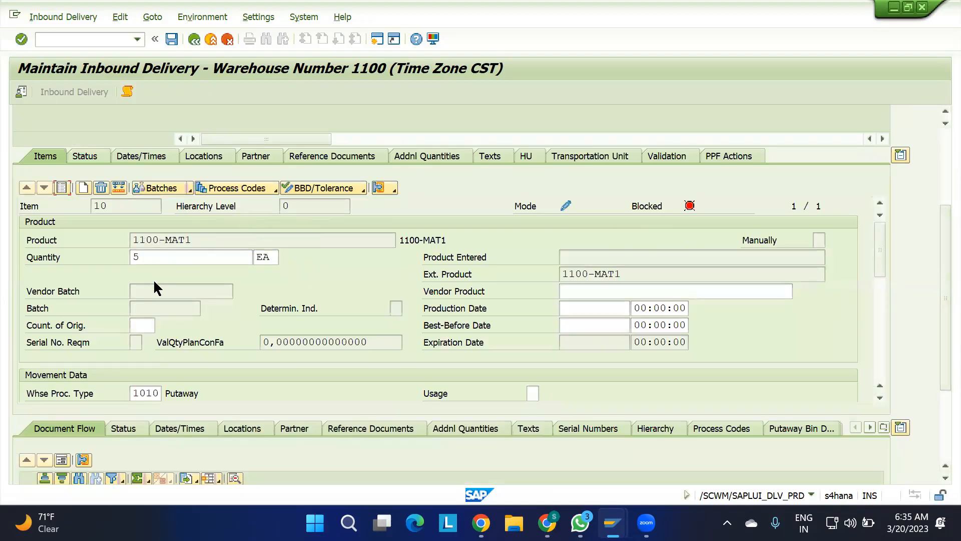
pyautogui.moveTo(157, 393); pyautogui.dragTo(115, 392)
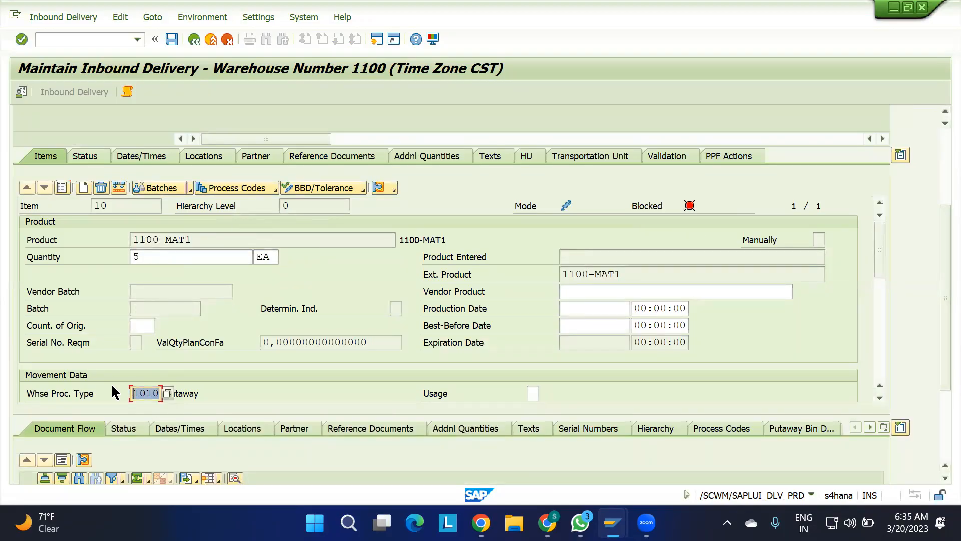
# Exit the process type determination customizing to the IMG structure and go back to the Maintain Inbound Delivery session.
pyautogui.hotkey('alt', 'Tab')
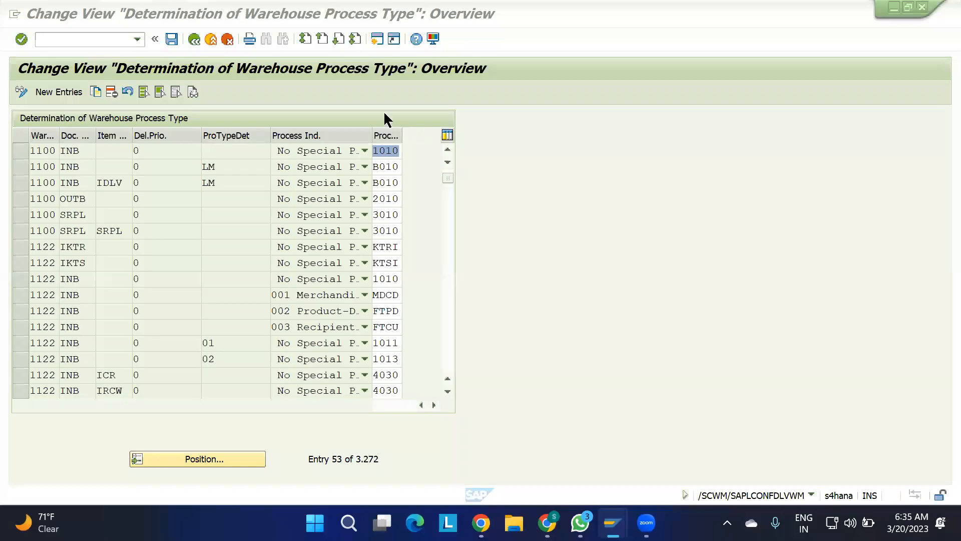
pyautogui.click(194, 39)
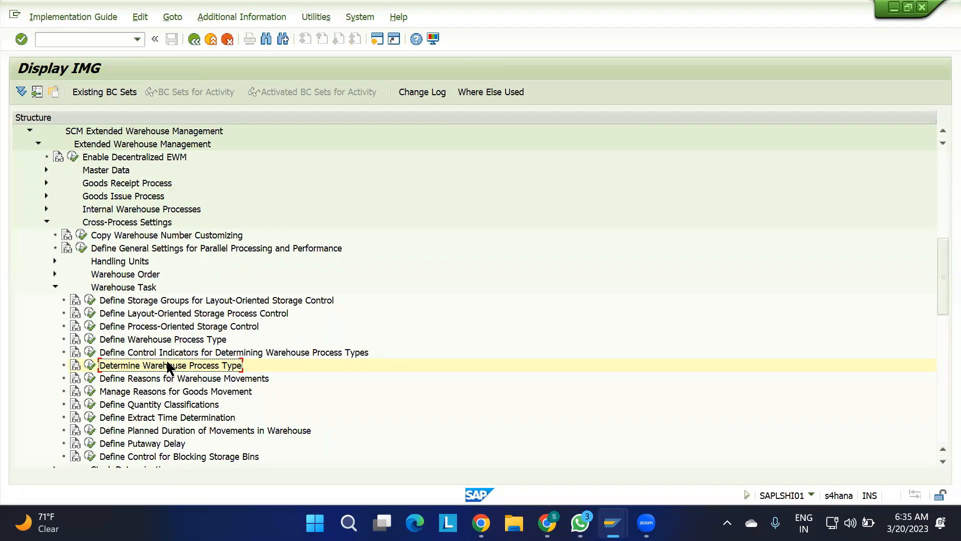
pyautogui.moveTo(613, 522)
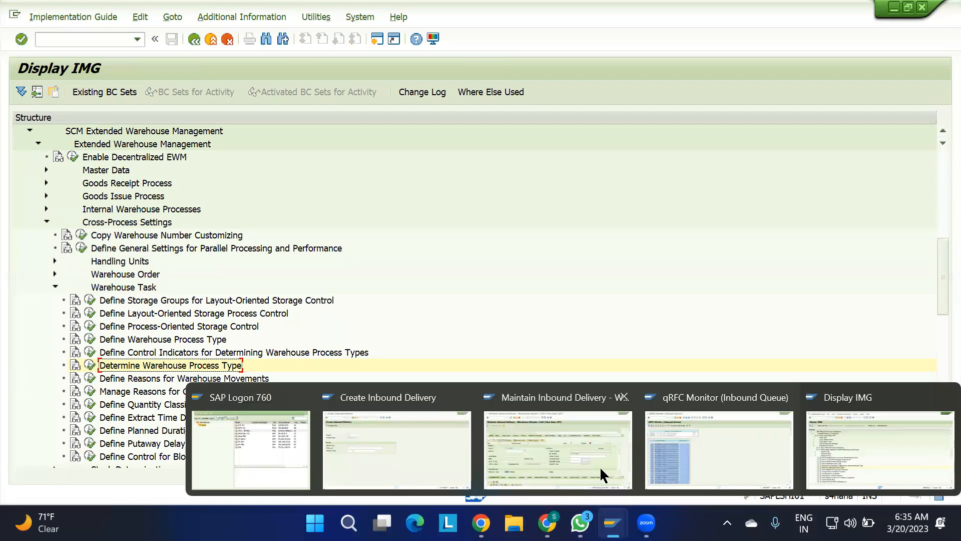
pyautogui.click(579, 455)
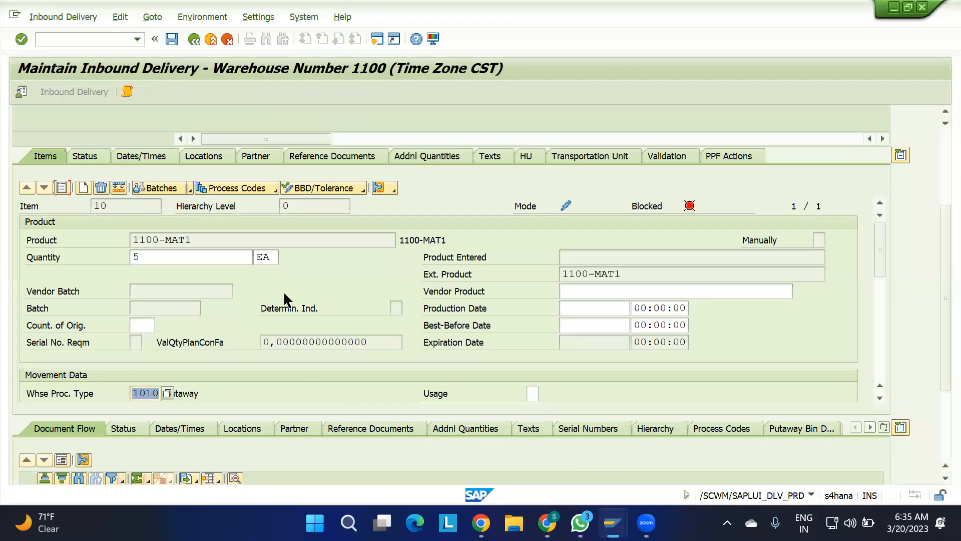
# Examine the item's movement data, covering the stock type, warehouse process type and the determination indicator of the goods movement bin.
pyautogui.moveTo(879, 255); pyautogui.dragTo(886, 307)
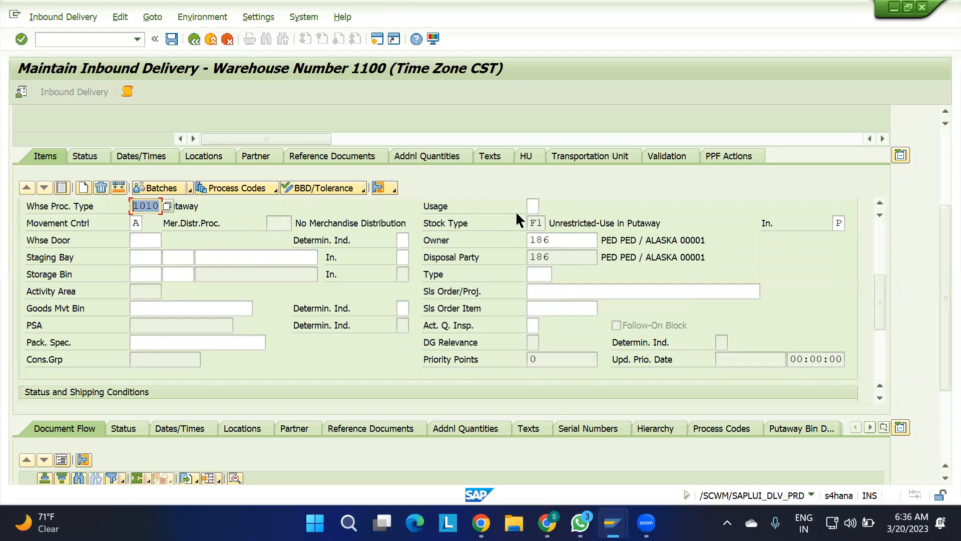
pyautogui.click(532, 223)
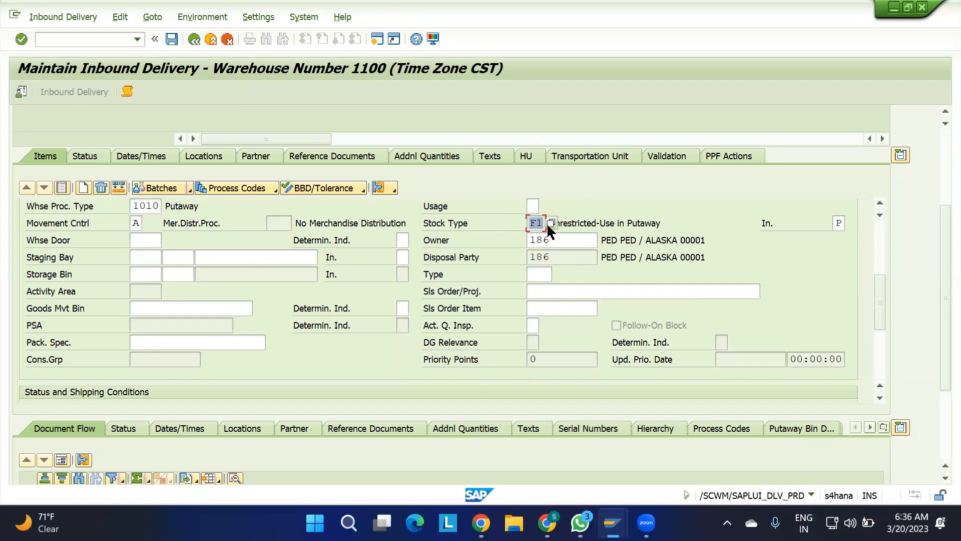
pyautogui.click(661, 223)
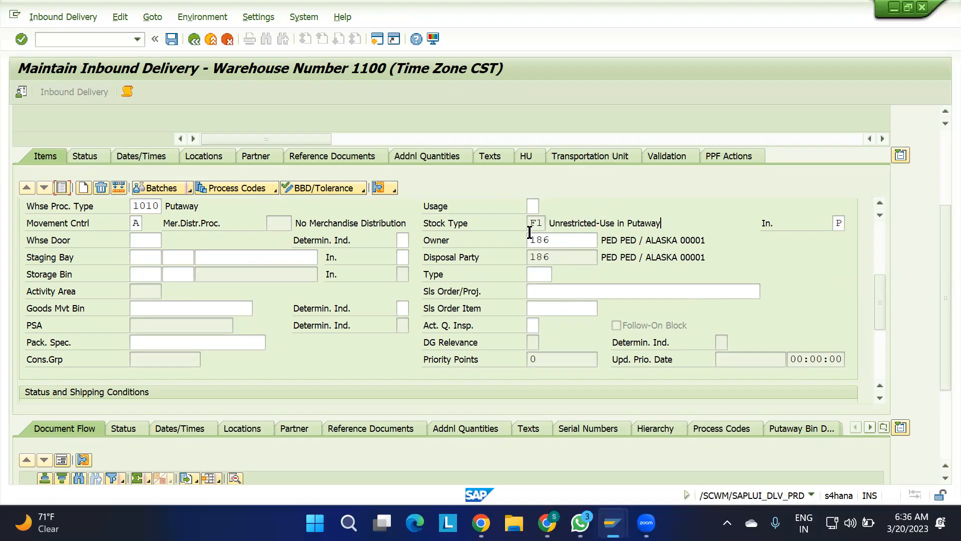
pyautogui.doubleClick(544, 223)
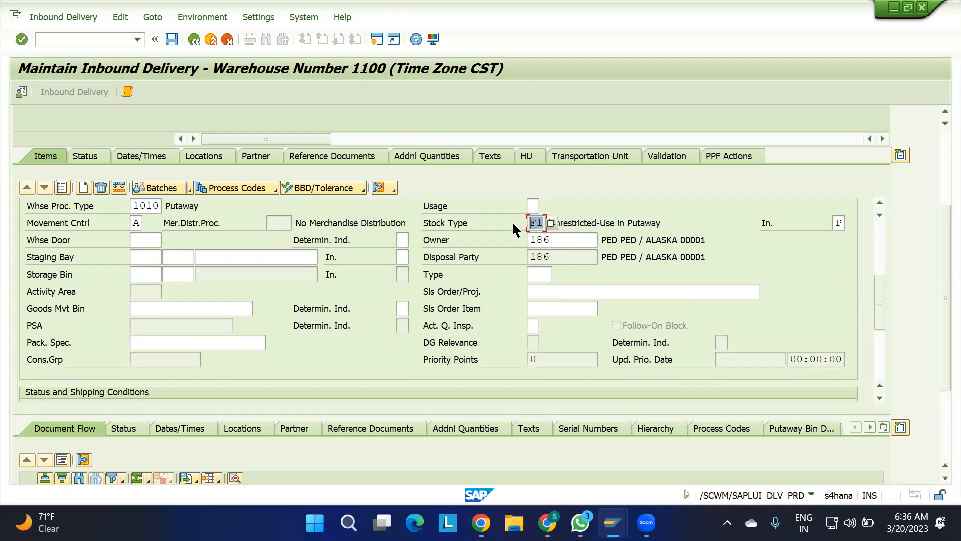
pyautogui.click(577, 204)
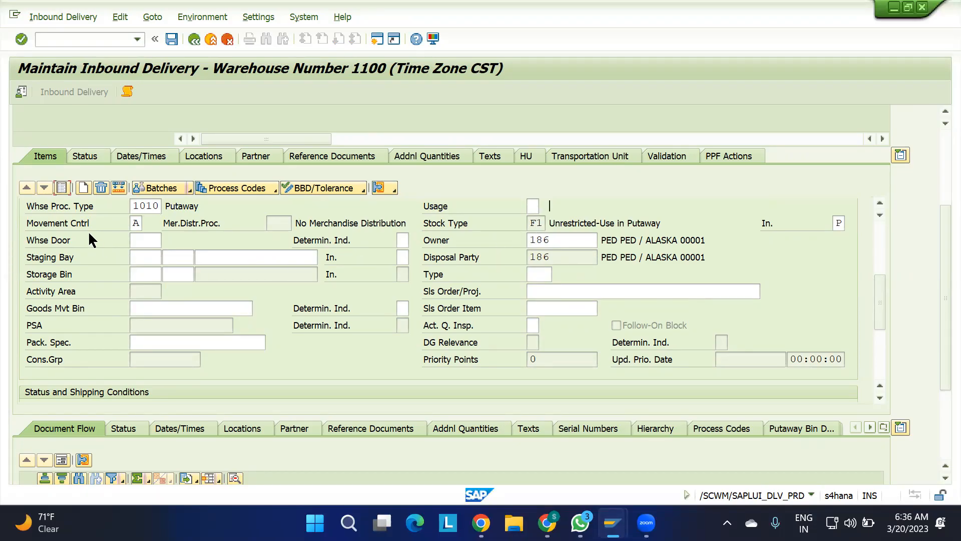
pyautogui.click(147, 206)
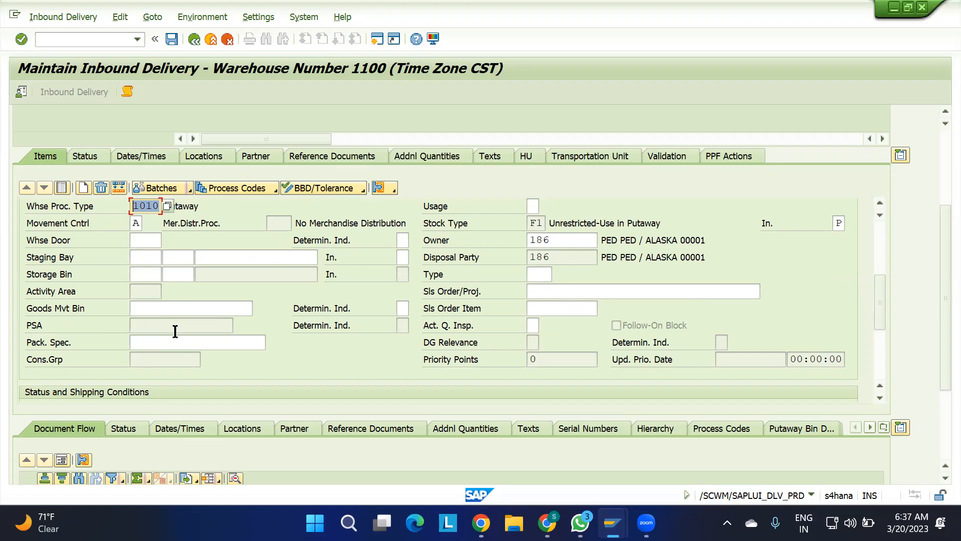
pyautogui.click(406, 308)
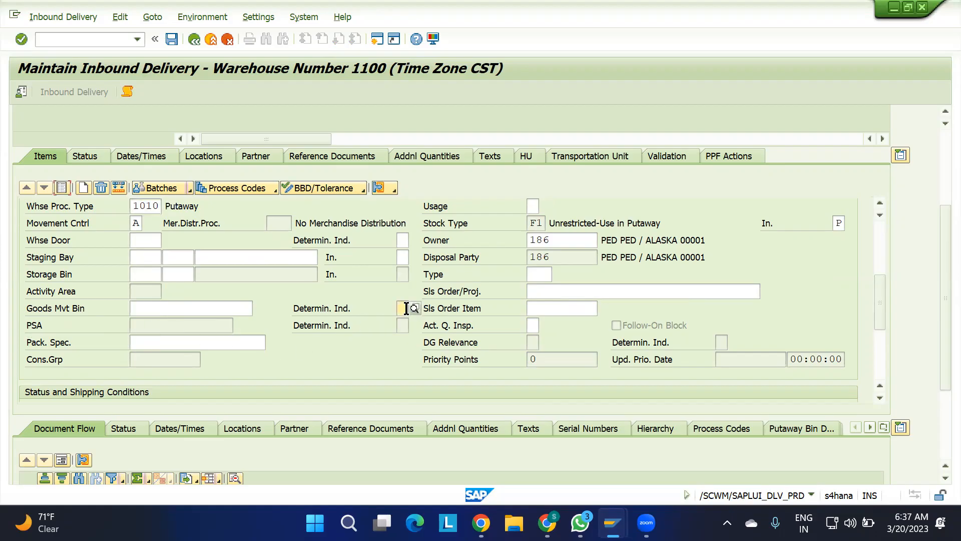
# Set the item's goods movement bin determination indicator to M and select 11GR-BIN-01 as the goods movement bin.
pyautogui.click(418, 309)
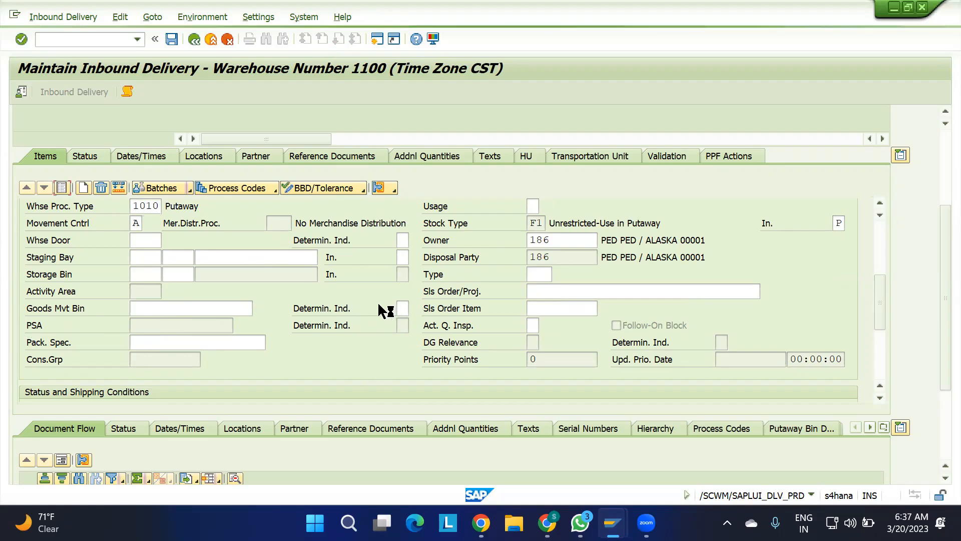
pyautogui.doubleClick(160, 82)
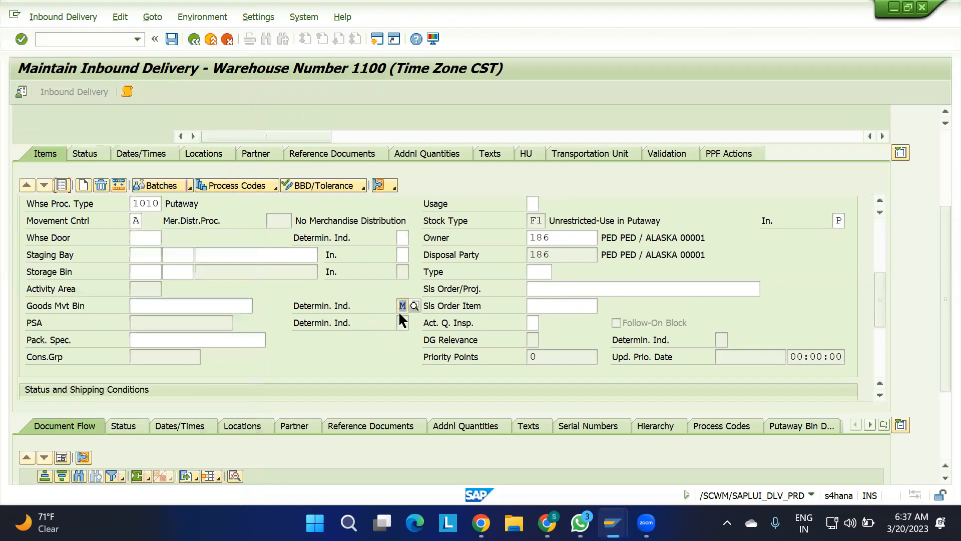
pyautogui.click(176, 308)
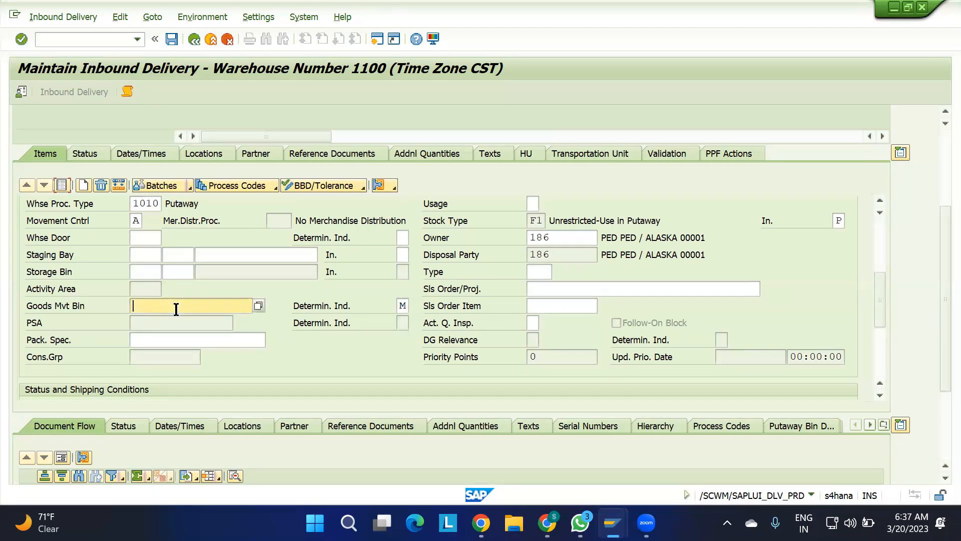
pyautogui.click(258, 305)
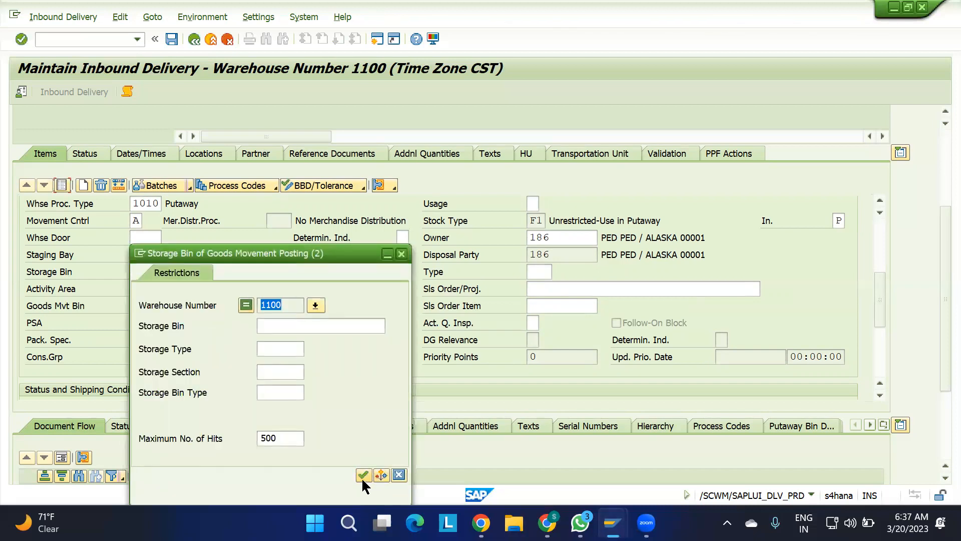
pyautogui.click(364, 475)
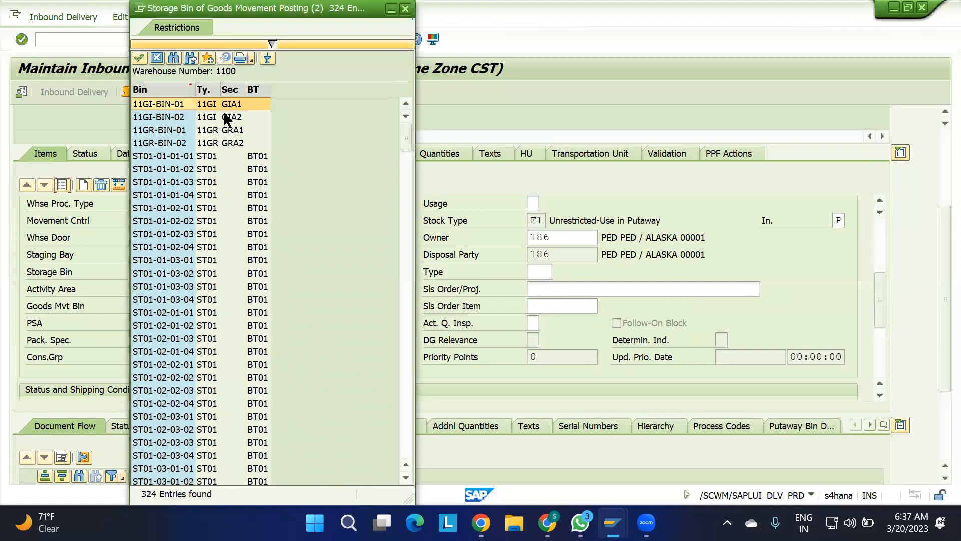
pyautogui.click(156, 130)
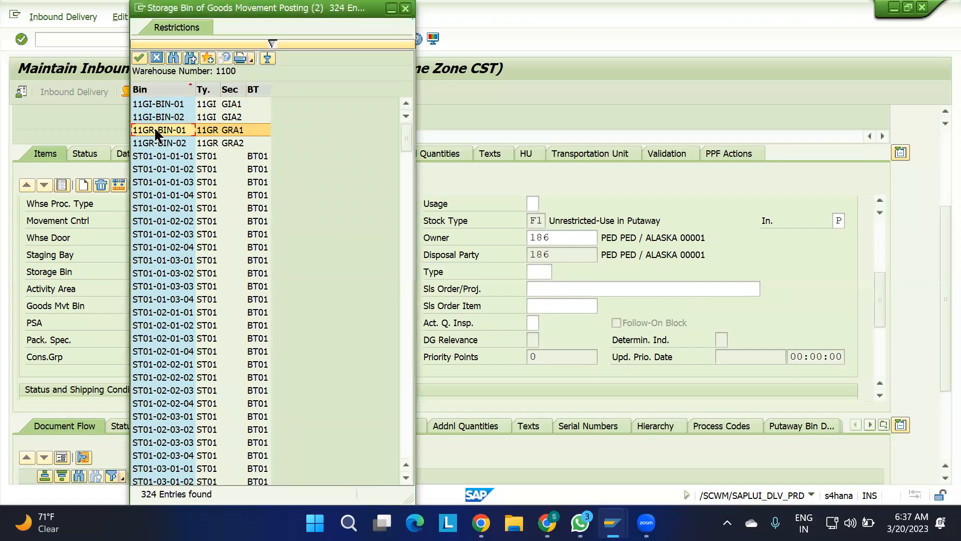
pyautogui.doubleClick(157, 131)
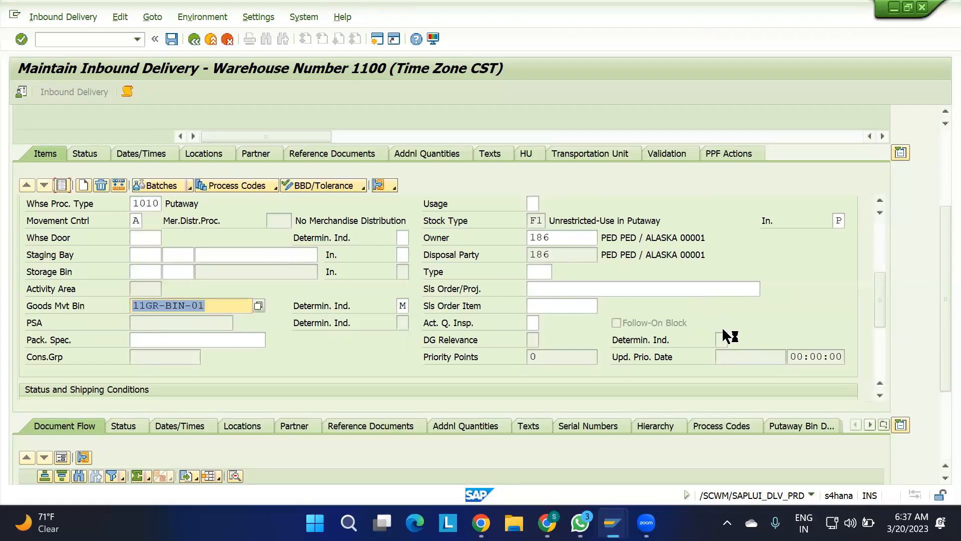
# Restart transaction /SCWM/PRDI without saving and find the same inbound delivery again by its document number.
pyautogui.scroll(5, 939, 191)
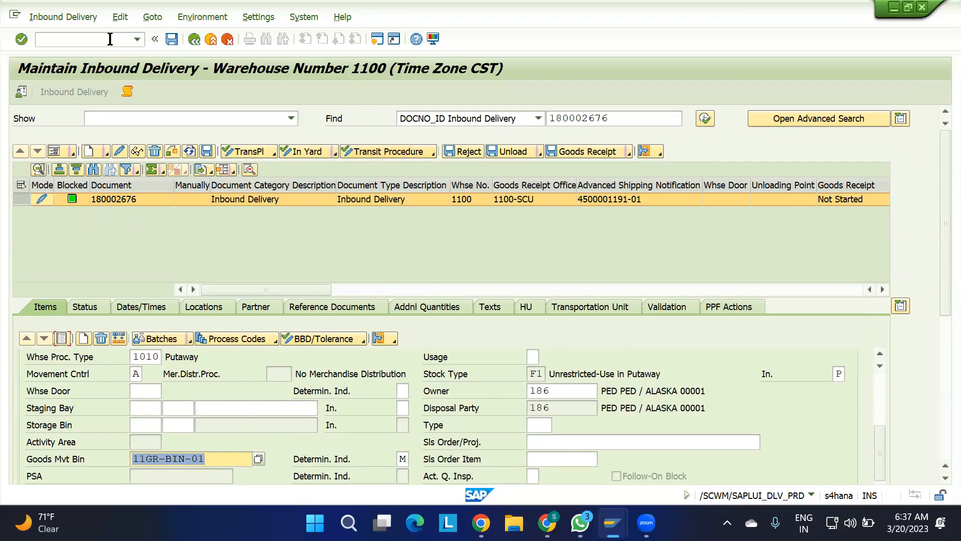
pyautogui.click(137, 39)
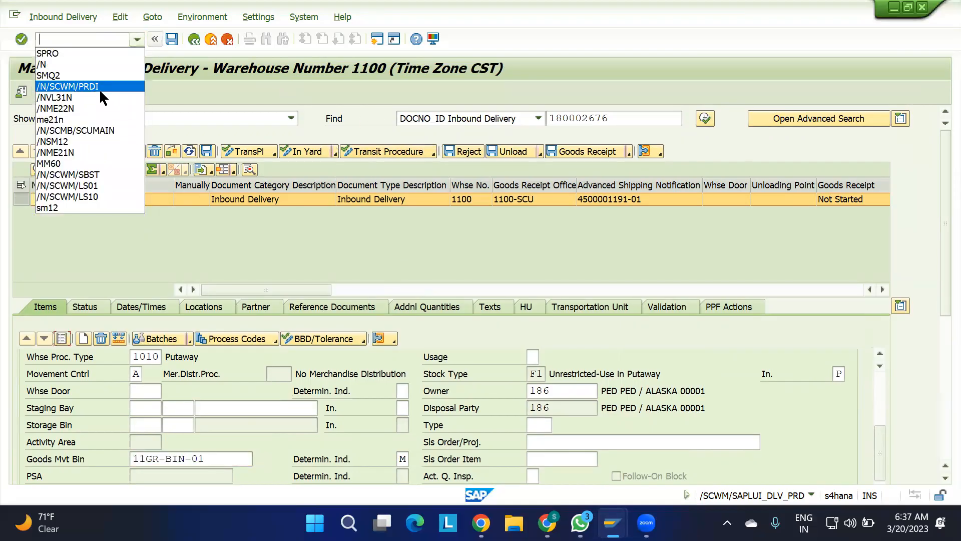
pyautogui.click(99, 89)
pyautogui.doubleClick(609, 118)
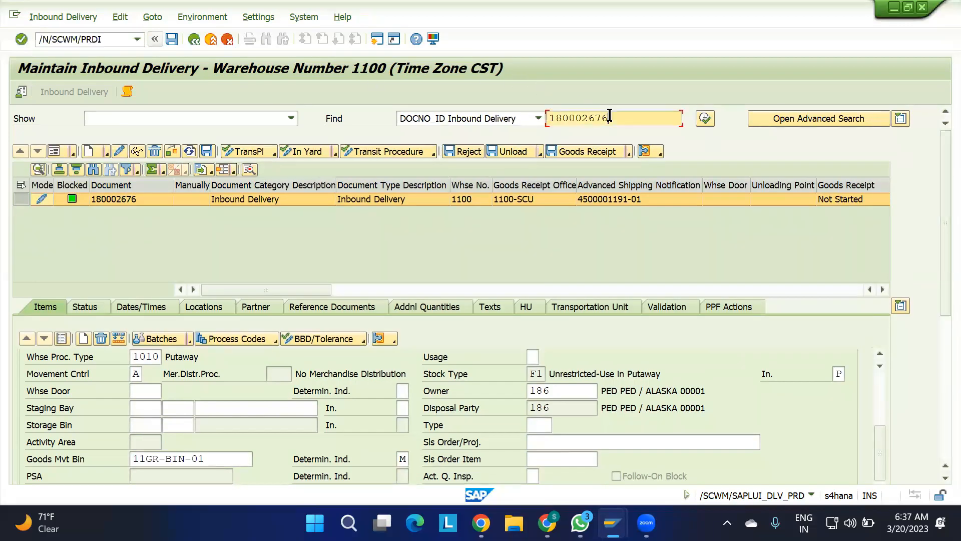
pyautogui.hotkey('ctrl', 'c')
pyautogui.click(109, 38)
pyautogui.press('Return')
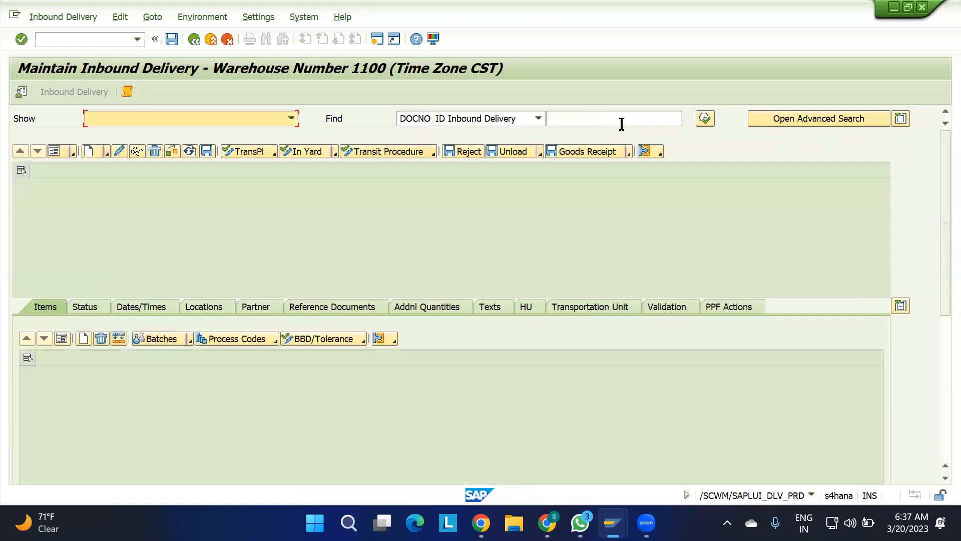
pyautogui.click(618, 119)
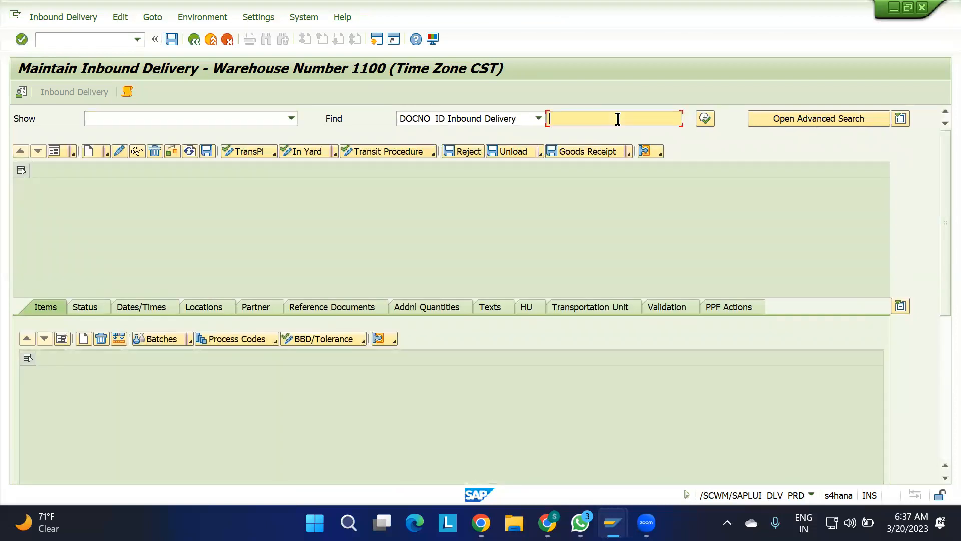
pyautogui.hotkey('ctrl', 'v')
pyautogui.click(706, 119)
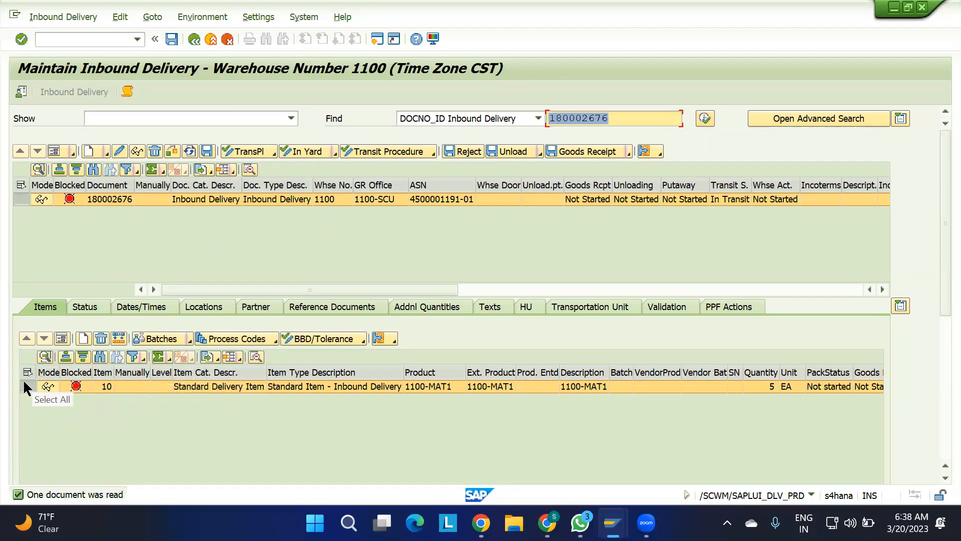
# Show item 10 in form view and check the goods movement bin and determination indicator in its movement data.
pyautogui.click(60, 339)
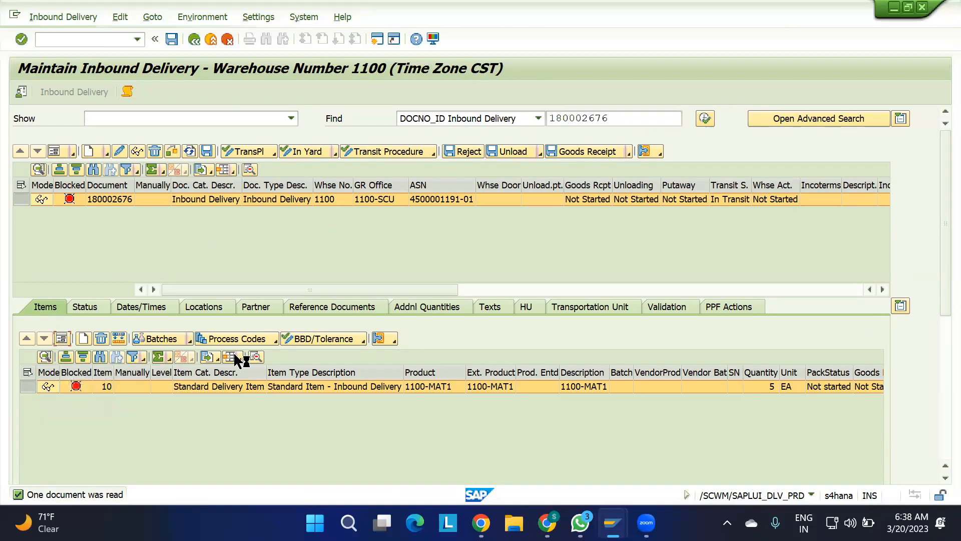
pyautogui.moveTo(941, 295); pyautogui.dragTo(937, 396)
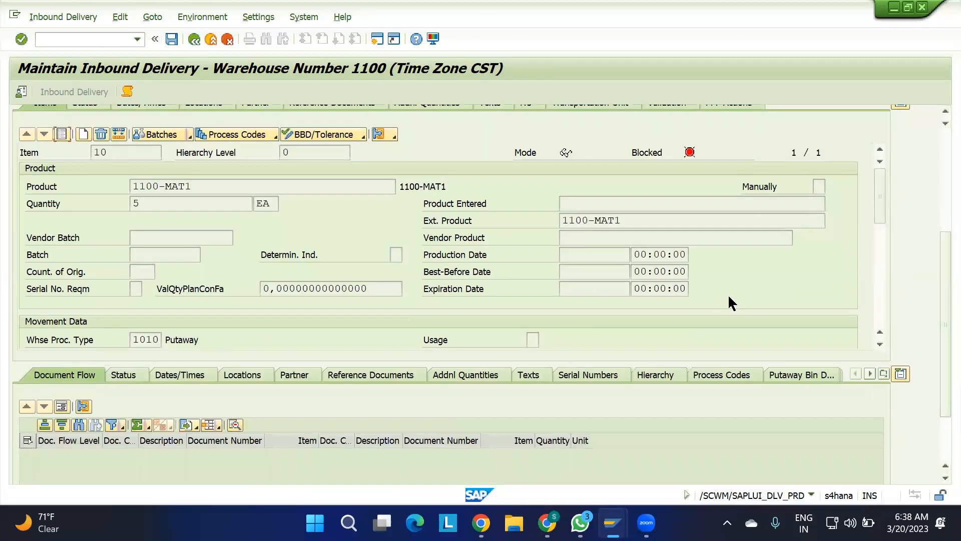
pyautogui.moveTo(880, 203); pyautogui.dragTo(882, 272)
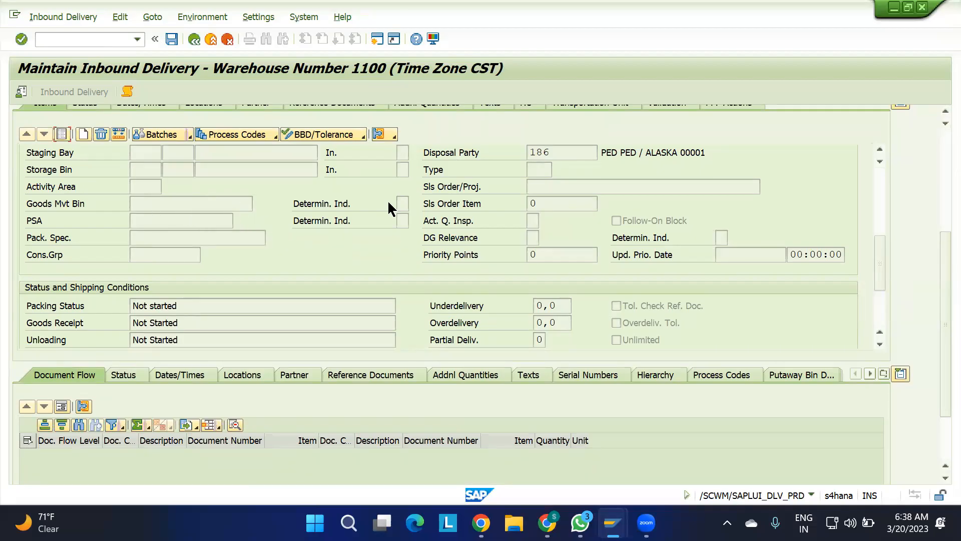
pyautogui.scroll(1, 876, 243)
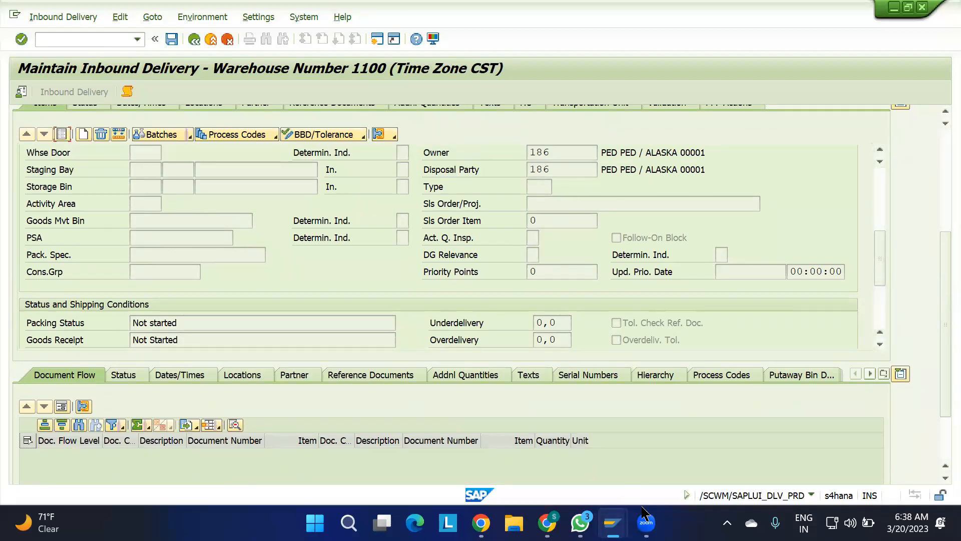
# Check the source bin in the Define Warehouse Process Type customizing for warehouse 1100, type 1010, and return to the IMG structure.
pyautogui.moveTo(613, 522)
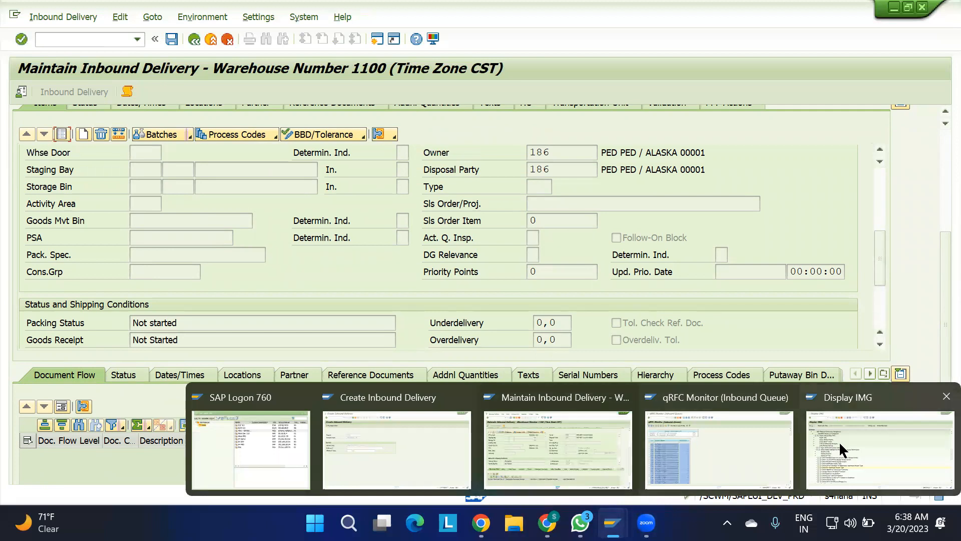
pyautogui.click(839, 441)
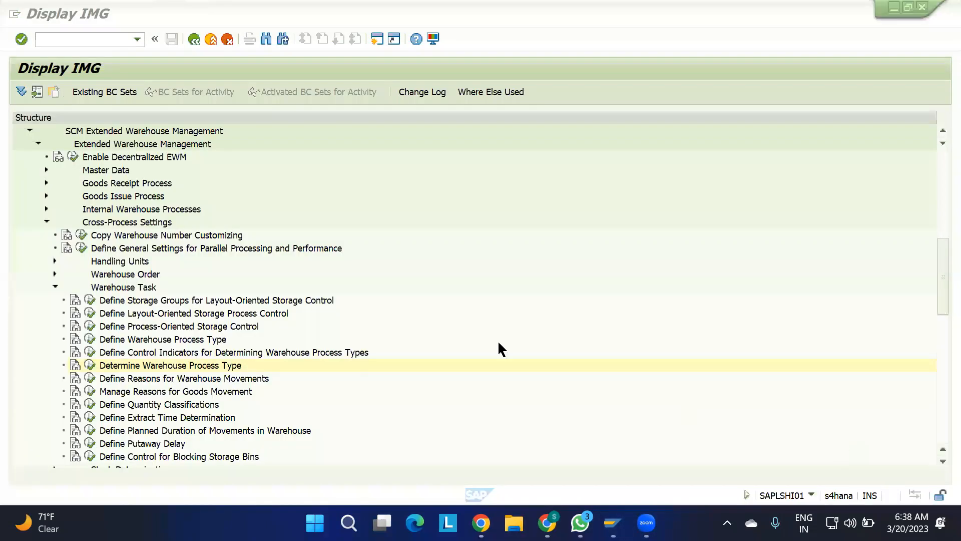
pyautogui.click(88, 340)
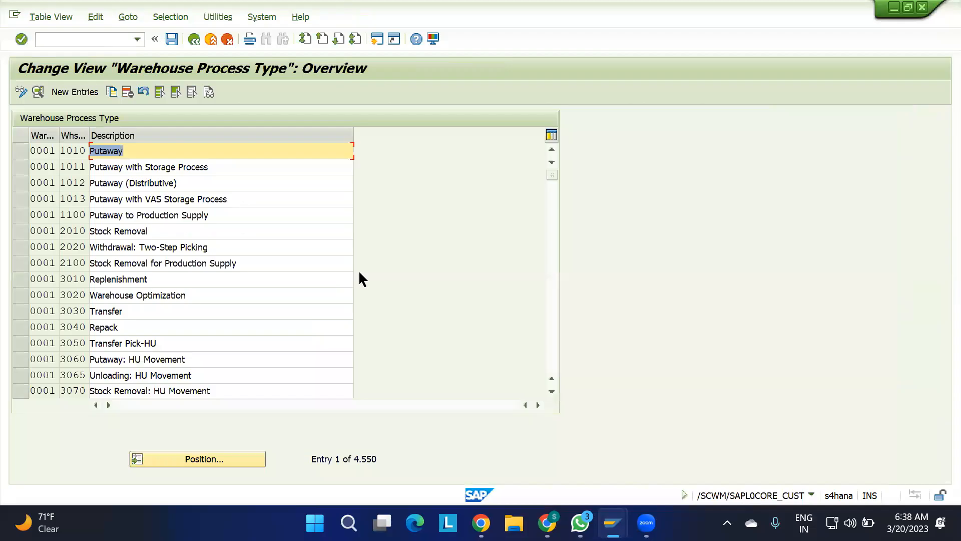
pyautogui.click(229, 455)
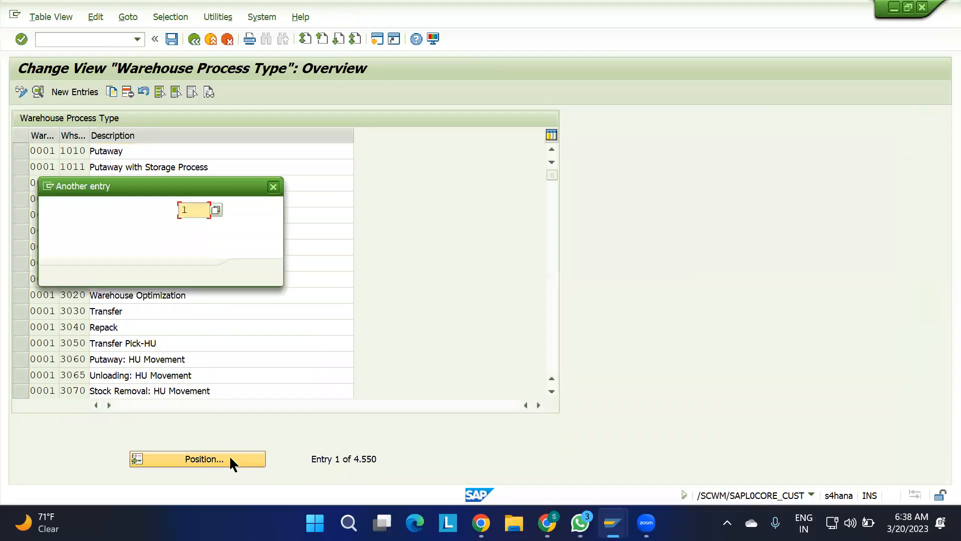
pyautogui.press('Return')
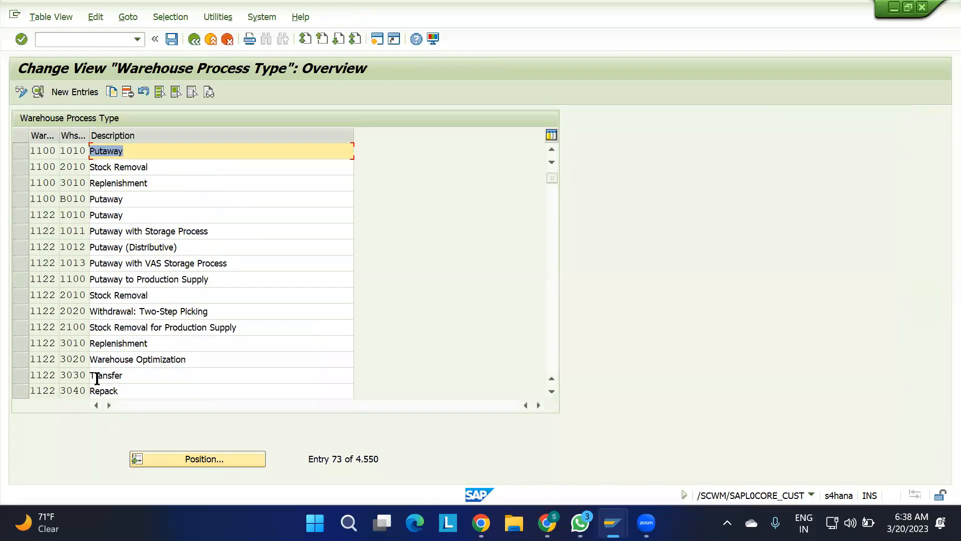
pyautogui.doubleClick(65, 153)
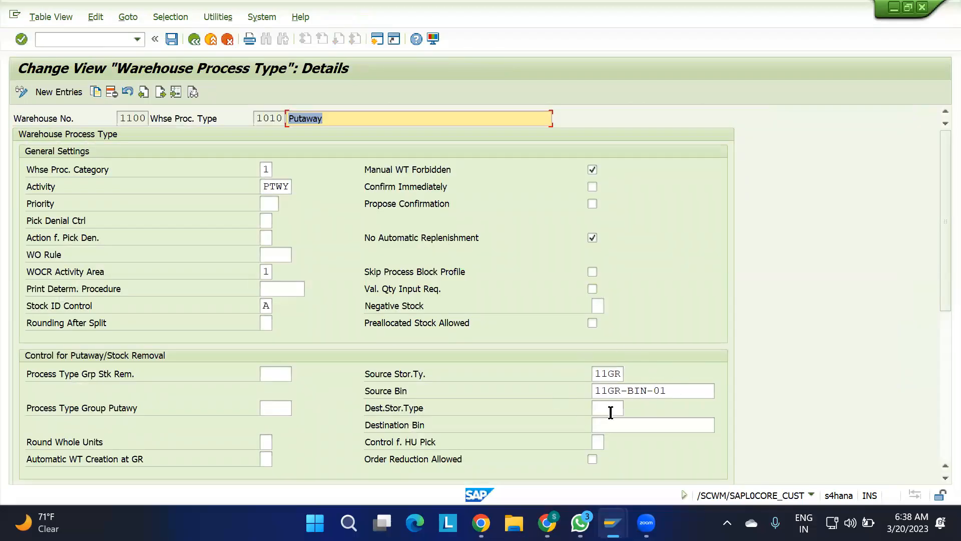
pyautogui.click(195, 37)
pyautogui.click(195, 37)
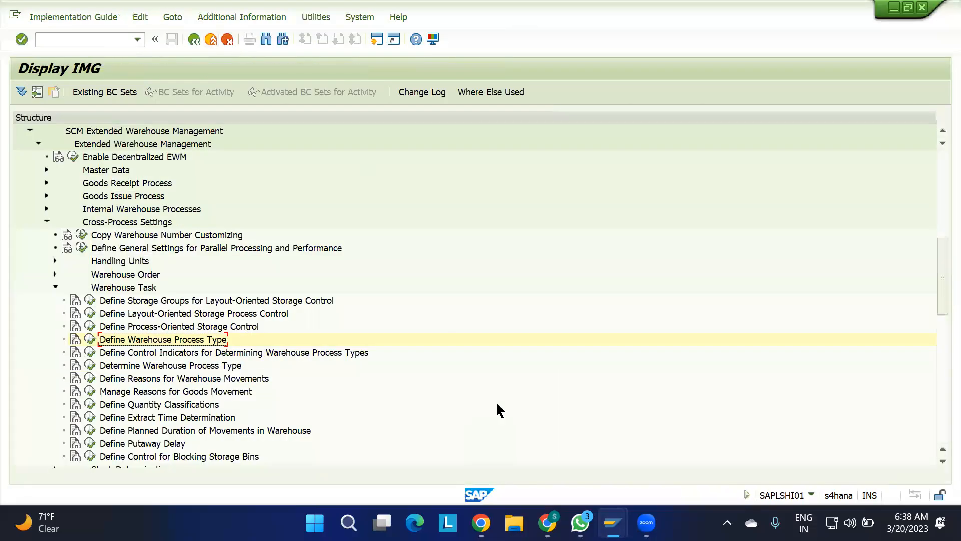
# Switch to the qRFC Monitor session, leave the inbound queue and open the Display/Change/Create Warehouse Product transaction.
pyautogui.moveTo(613, 522)
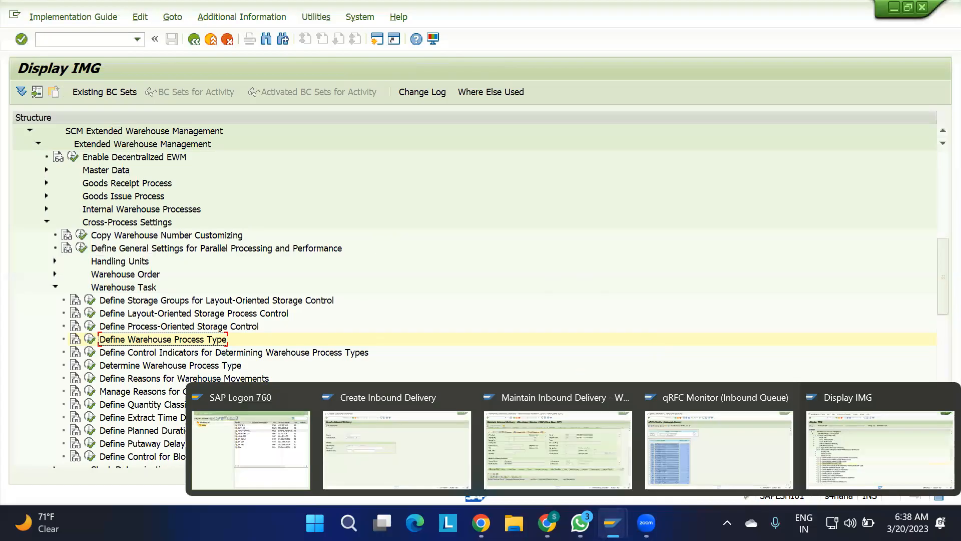
pyautogui.click(732, 449)
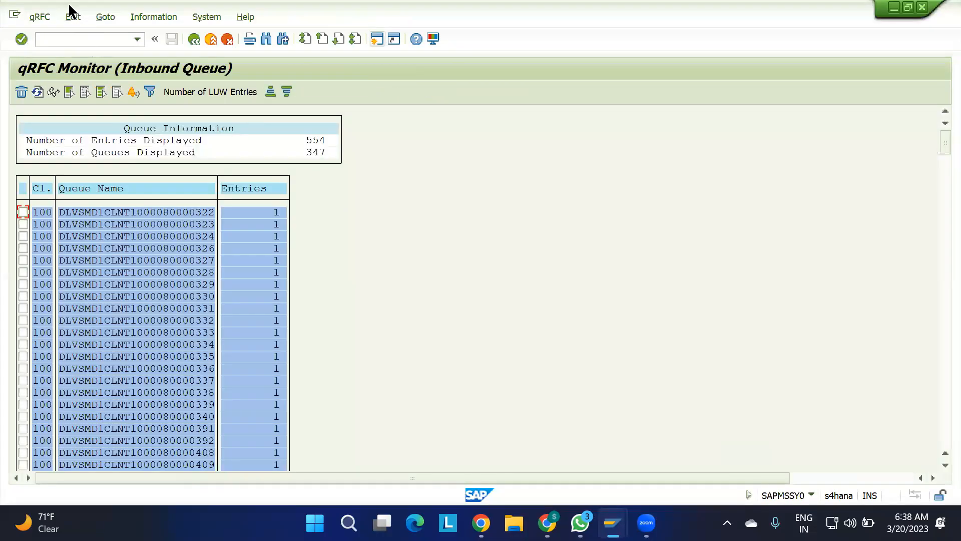
pyautogui.click(75, 39)
pyautogui.press('Return')
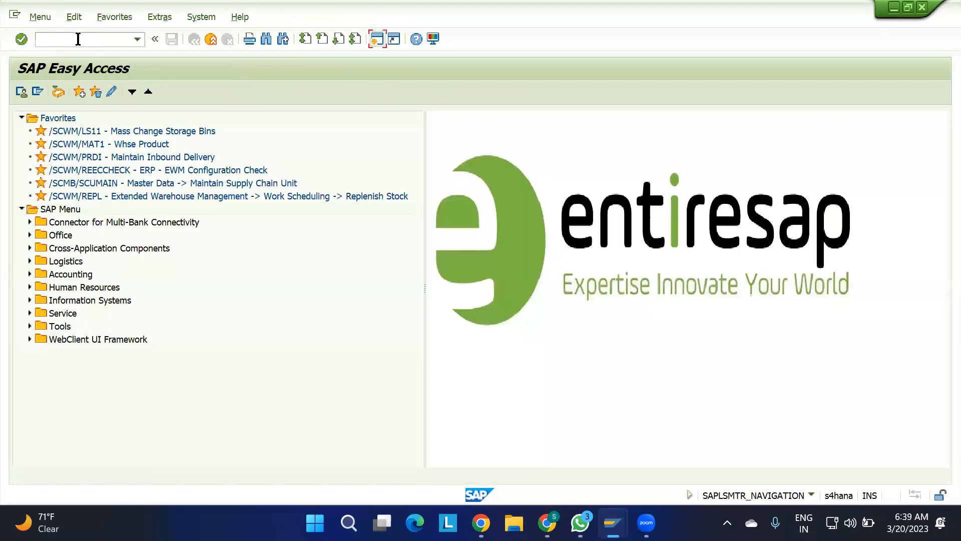
pyautogui.write('/N/SCWM/MAT1')
pyautogui.press('Return')
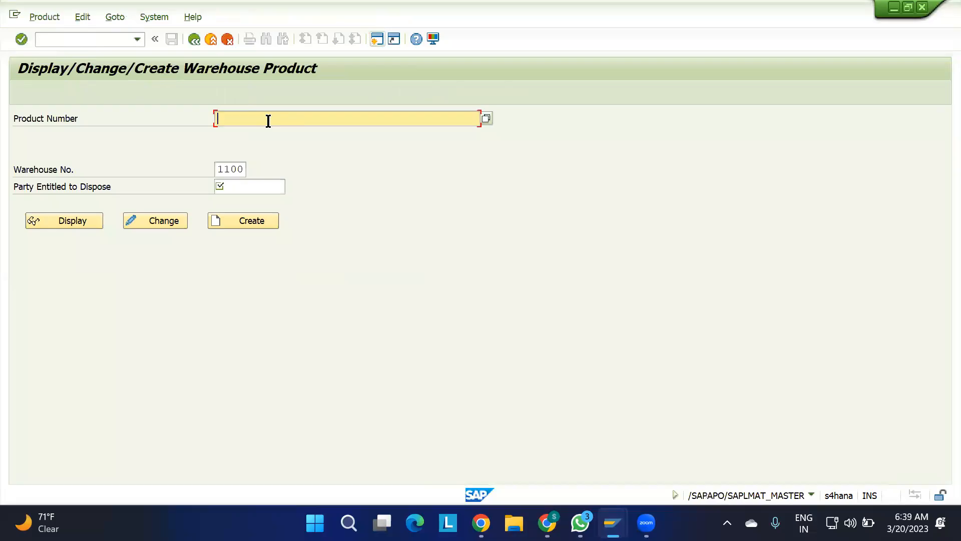
# Enter product 1100-MAT1 with party entitled to dispose 186 and try to display its warehouse data for warehouse 1100.
pyautogui.write('1100-MAT1')
pyautogui.press('Return')
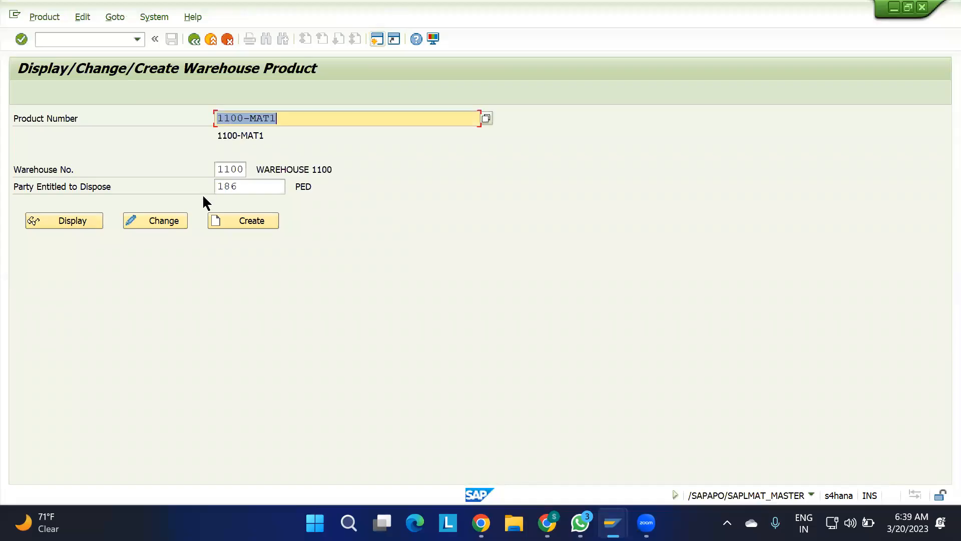
pyautogui.click(87, 220)
pyautogui.click(87, 223)
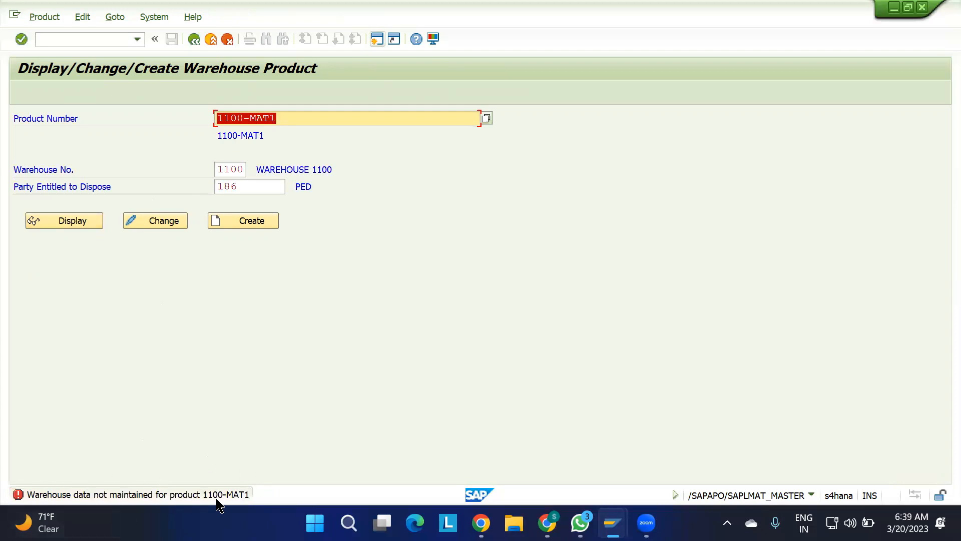
# Create and save the warehouse product data for 1100-MAT1 in warehouse 1100, and return to the product selection screen.
pyautogui.click(161, 222)
pyautogui.click(241, 218)
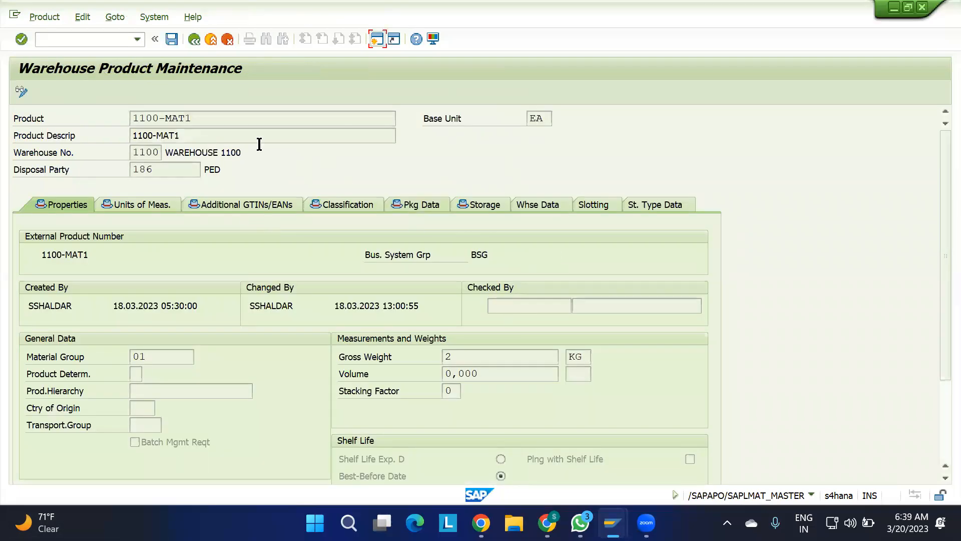
pyautogui.click(171, 39)
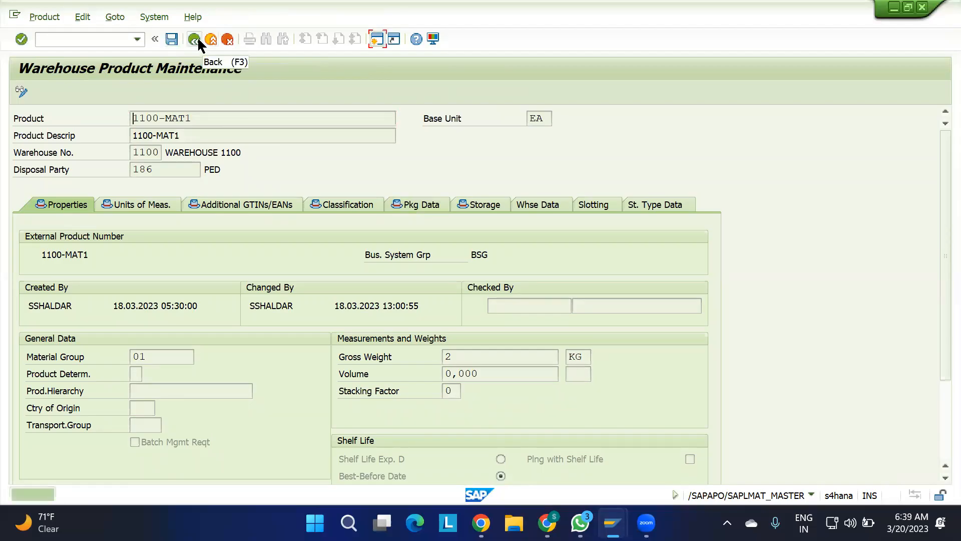
pyautogui.click(211, 39)
# Create and save the warehouse product data for 1100-MAT2 in warehouse 1100 with party entitled to dispose 186, and leave the transaction.
pyautogui.click(296, 119)
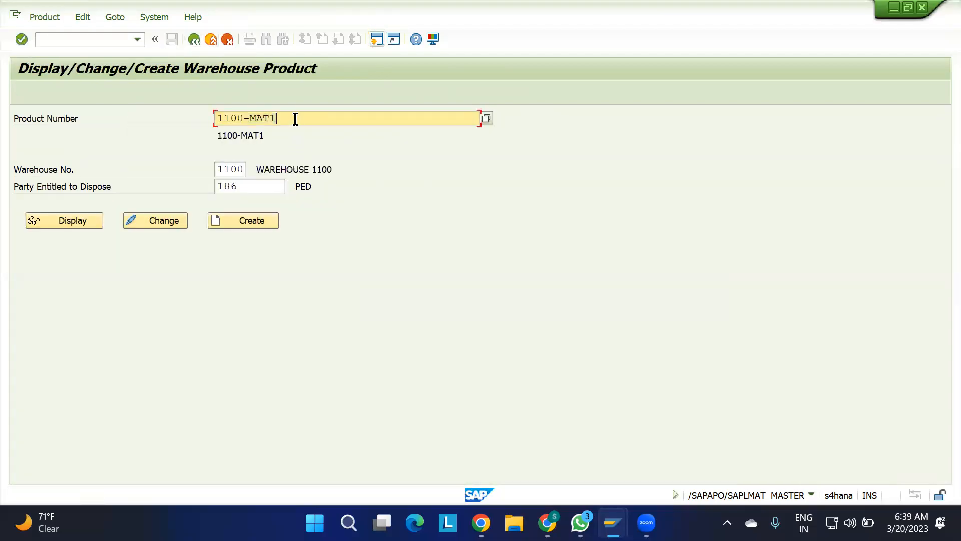
pyautogui.write('2')
pyautogui.press('Return')
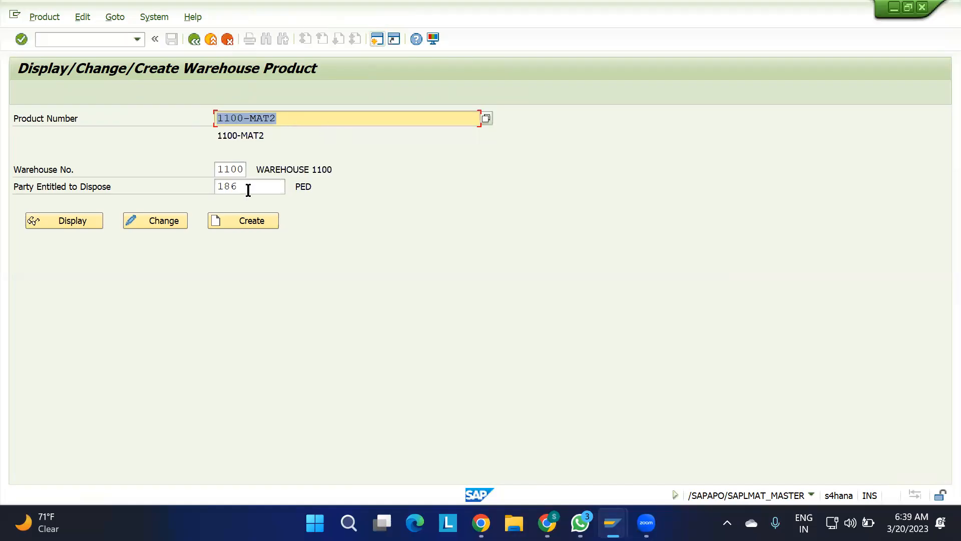
pyautogui.click(251, 222)
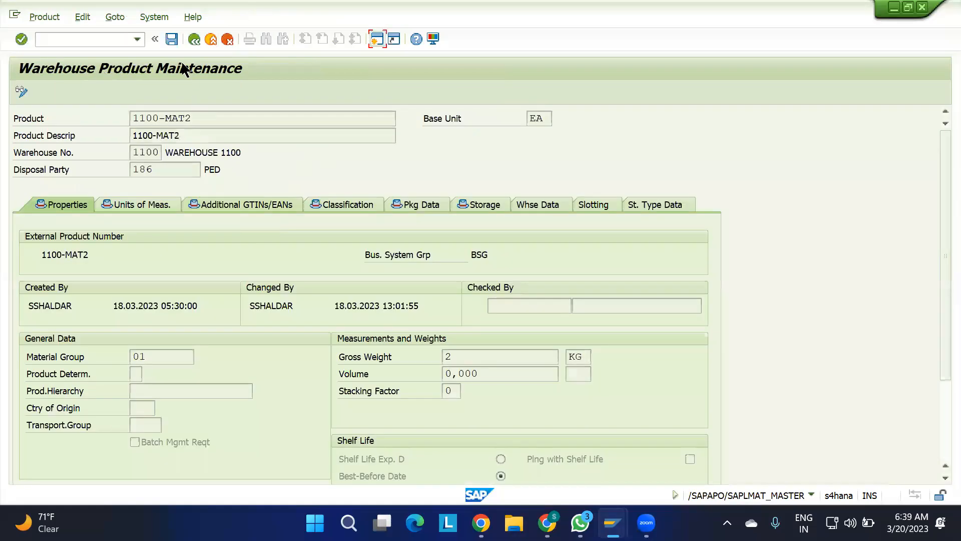
pyautogui.click(171, 38)
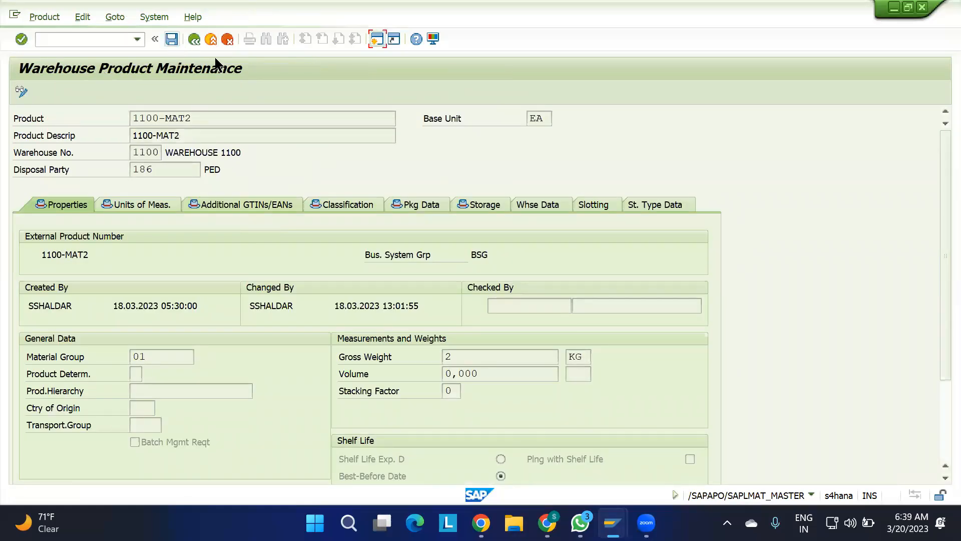
pyautogui.click(194, 39)
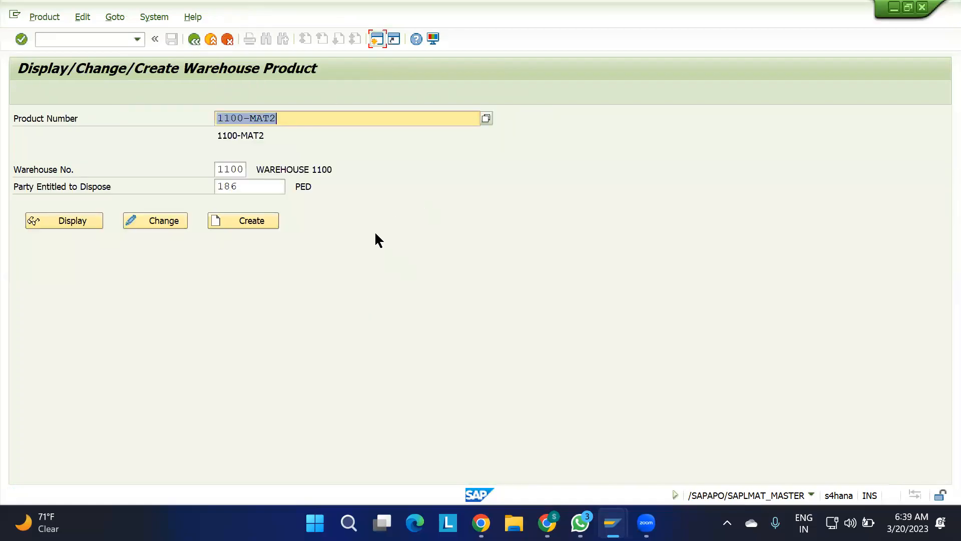
pyautogui.press('F3')
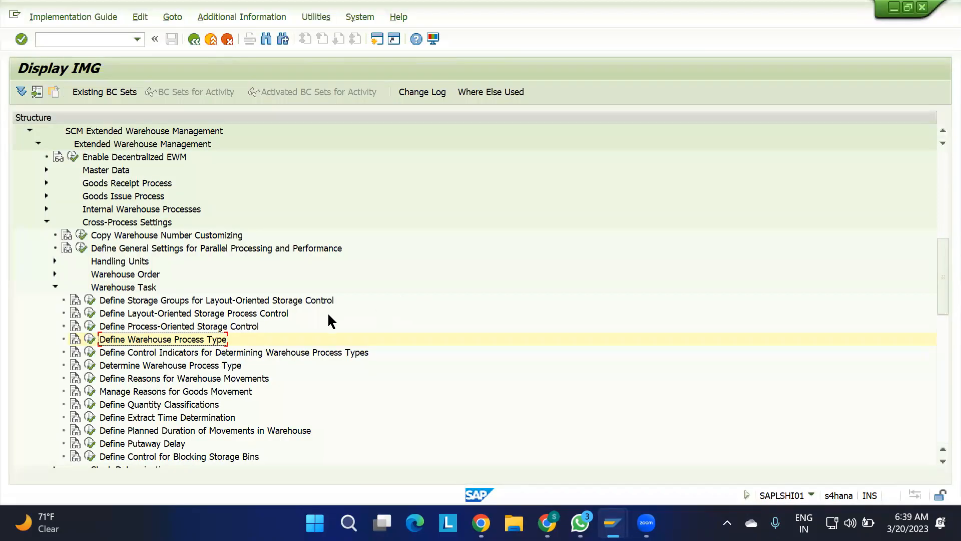
# Switch to the Maintain Inbound Delivery session, reload the inbound delivery, run its check and close the log.
pyautogui.moveTo(613, 522)
pyautogui.click(588, 455)
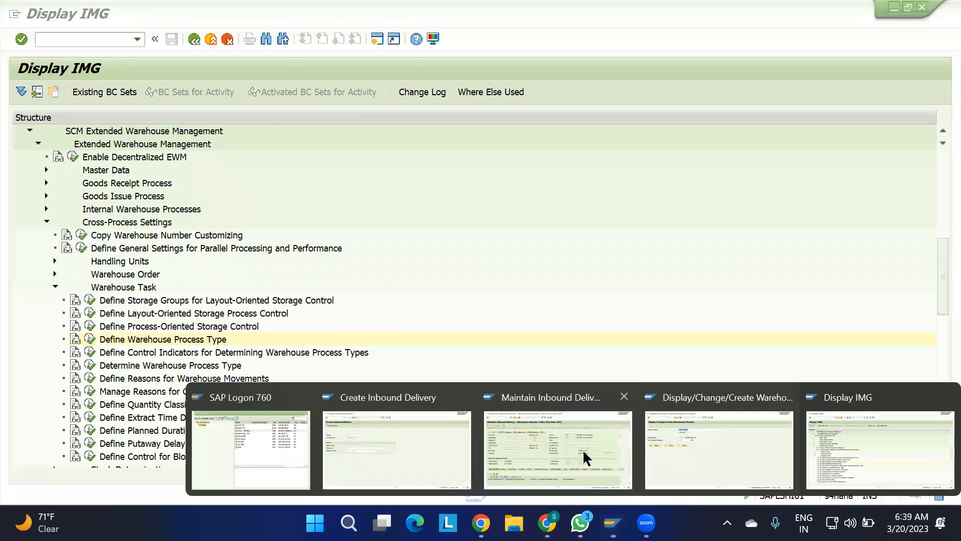
pyautogui.click(877, 180)
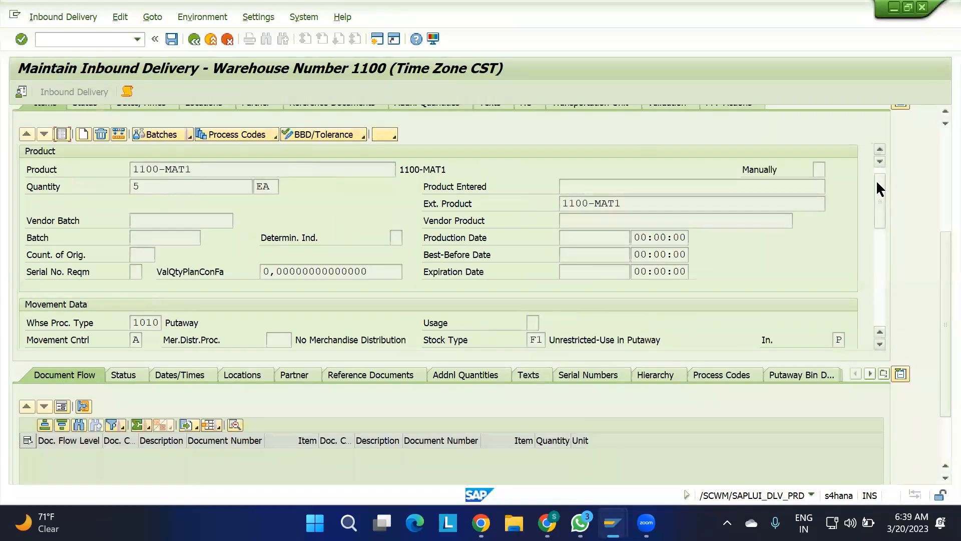
pyautogui.scroll(5, 936, 142)
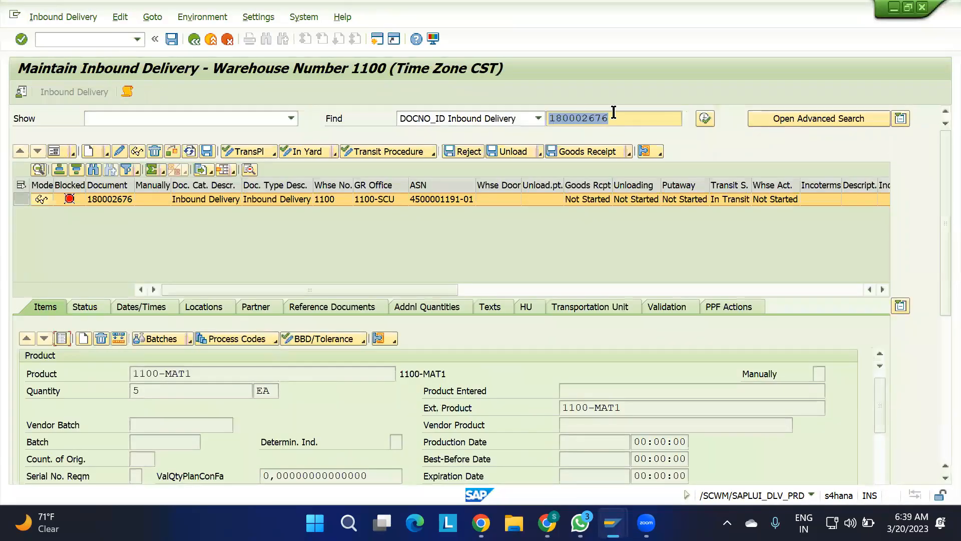
pyautogui.click(704, 120)
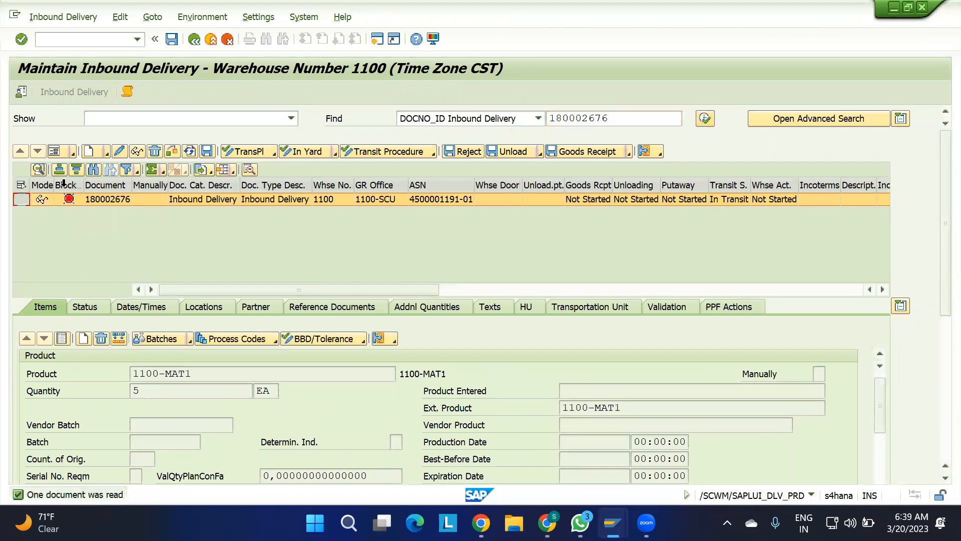
pyautogui.click(172, 151)
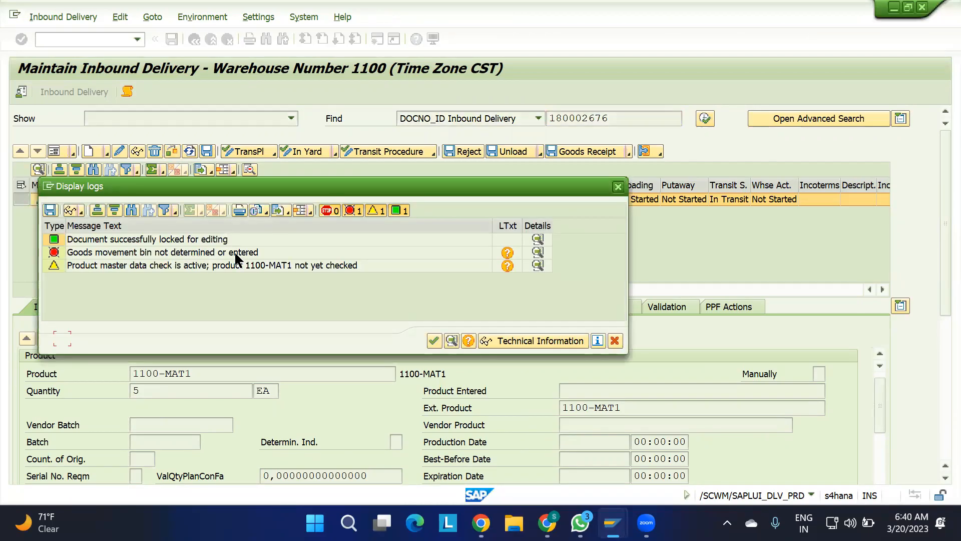
pyautogui.click(618, 187)
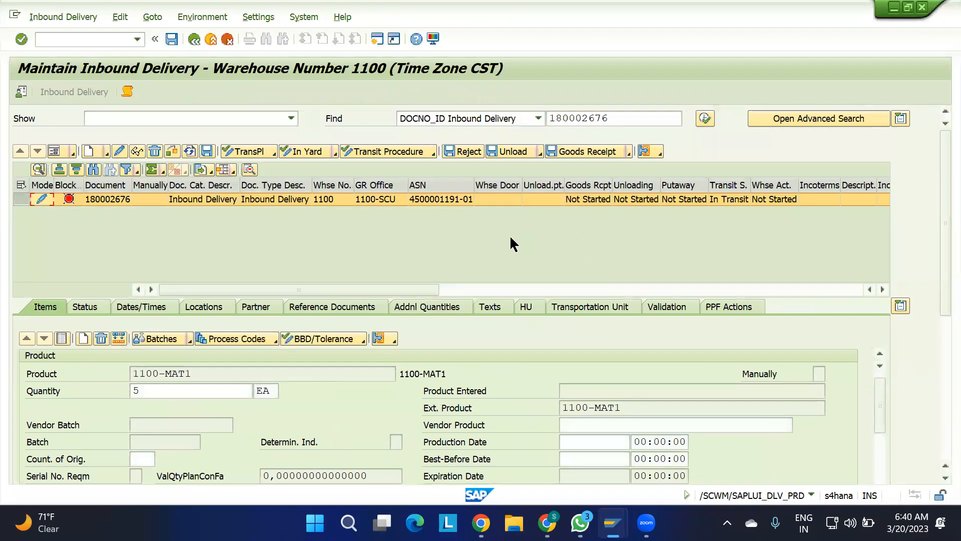
# Set the delivery item's goods movement bin to 11GR-BIN-01, searching the bins by storage type 11GR.
pyautogui.moveTo(940, 287); pyautogui.dragTo(938, 365)
pyautogui.moveTo(887, 251); pyautogui.dragTo(886, 294)
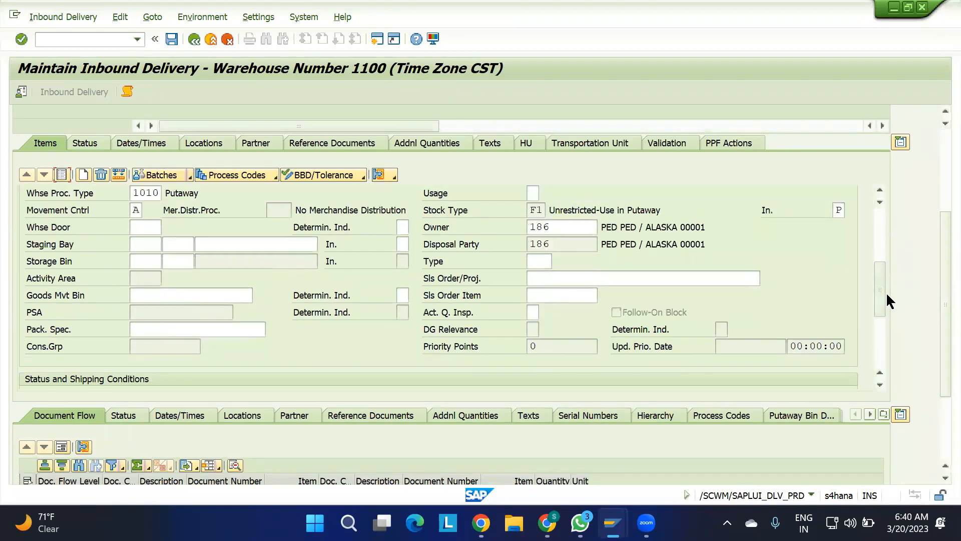
pyautogui.click(237, 290)
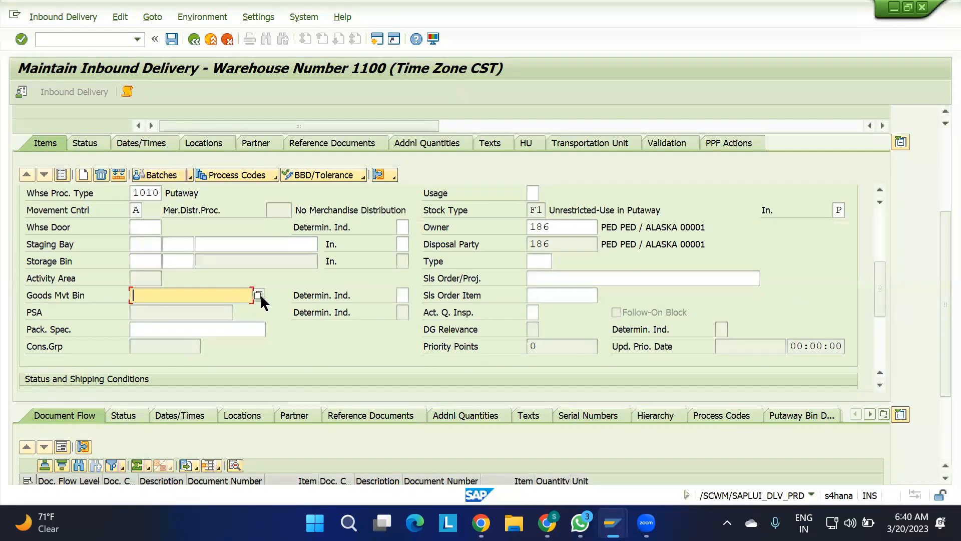
pyautogui.click(258, 296)
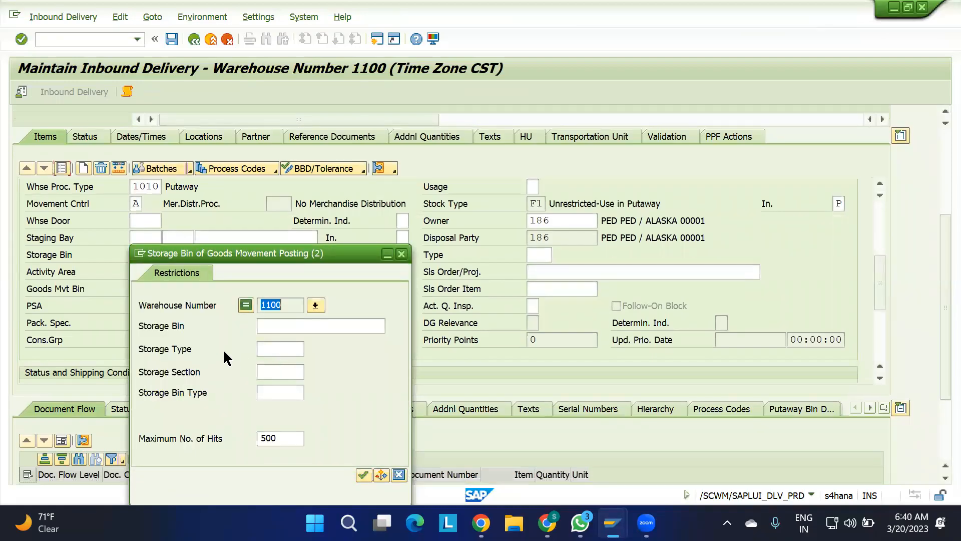
pyautogui.click(287, 351)
pyautogui.write('11GR')
pyautogui.press('Return')
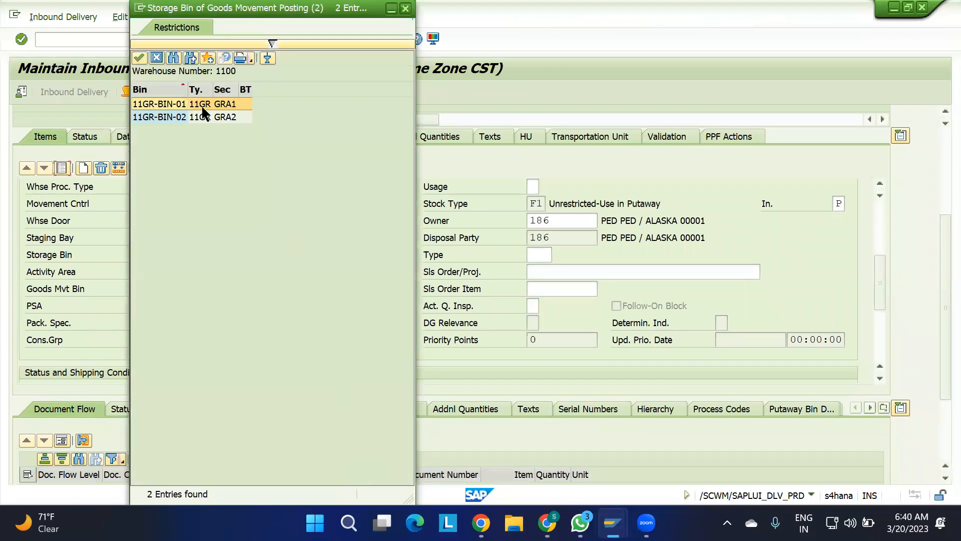
pyautogui.doubleClick(174, 105)
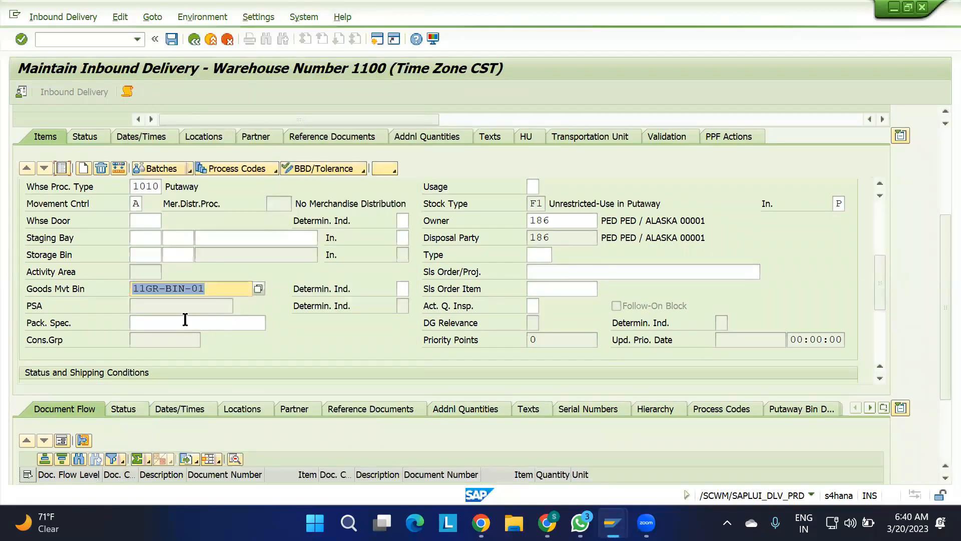
pyautogui.click(215, 289)
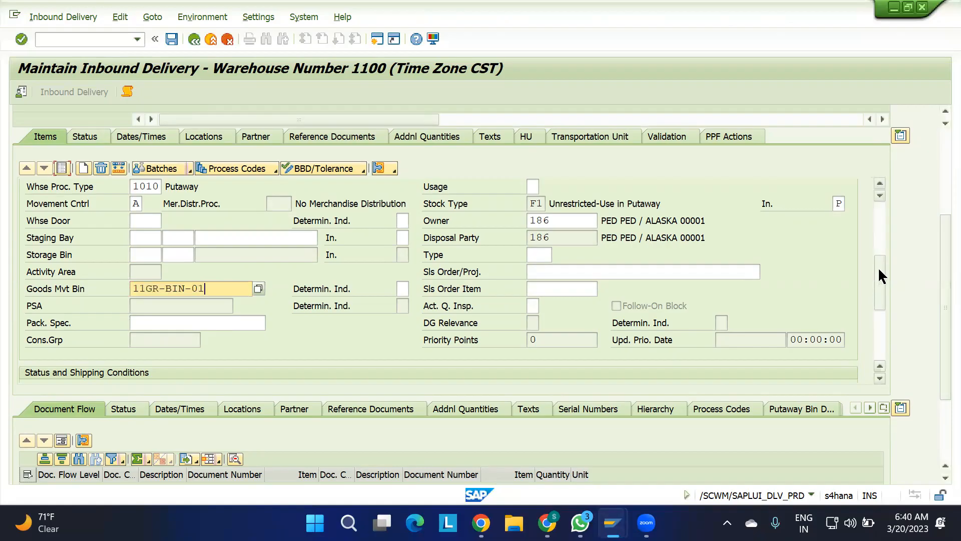
# Show the delivery items as a list and check the blocked status of the delivery header and item 10.
pyautogui.scroll(-3, 881, 286)
pyautogui.scroll(6, 886, 250)
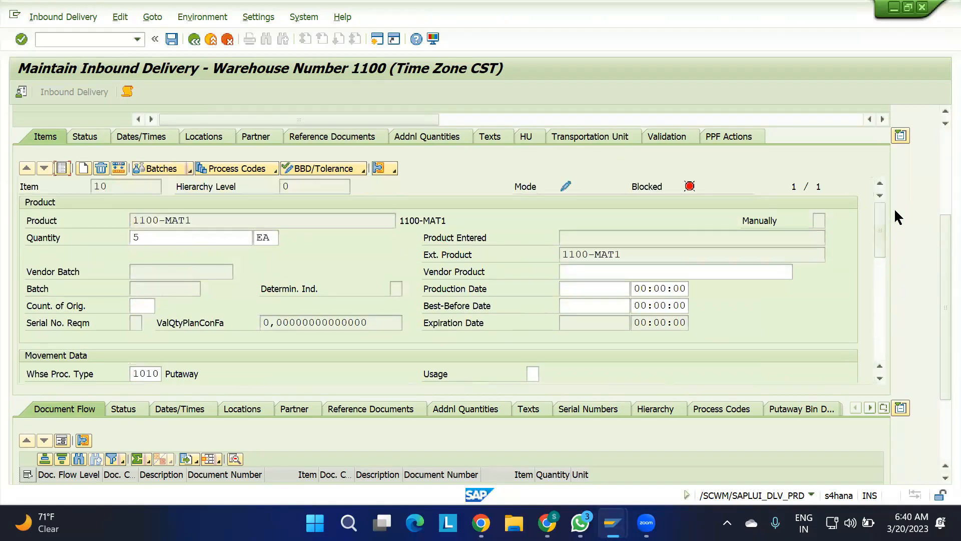
pyautogui.scroll(3, 940, 154)
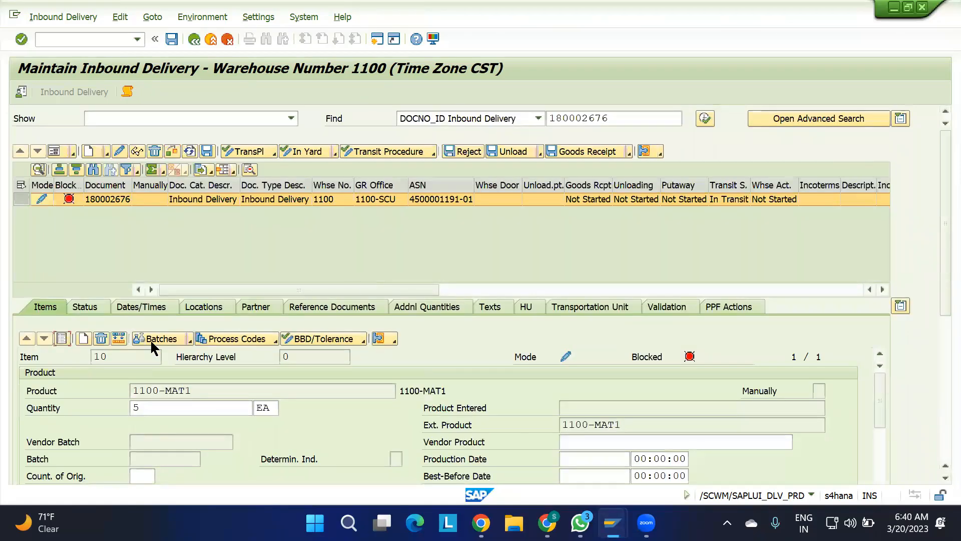
pyautogui.click(62, 339)
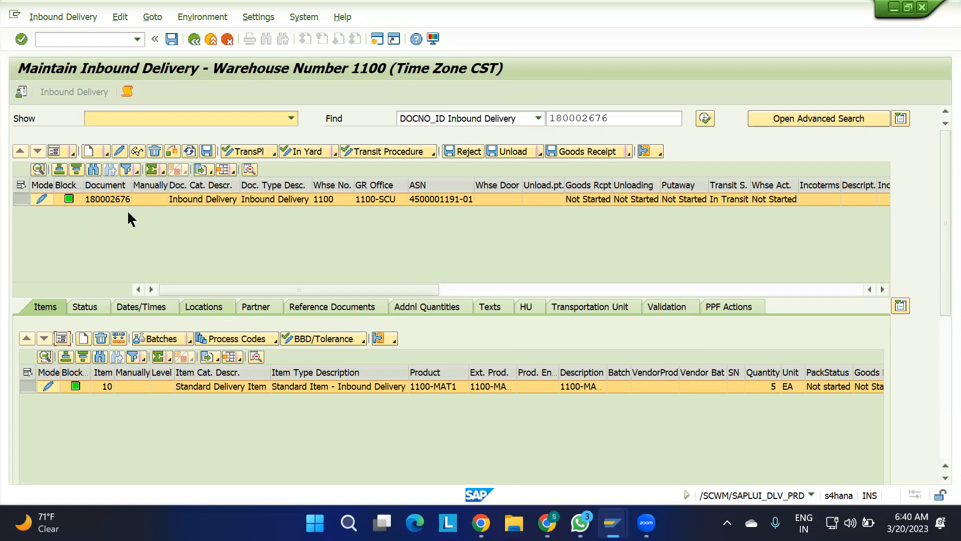
# Show the details of item 10 and capture its Item Category and Item Type fields with Screenpresso.
pyautogui.click(62, 336)
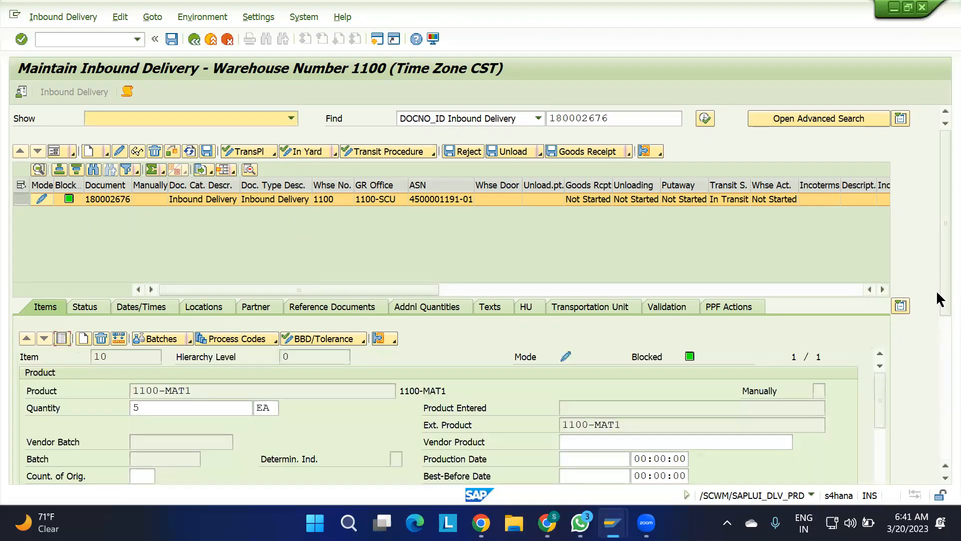
pyautogui.moveTo(937, 296); pyautogui.dragTo(936, 406)
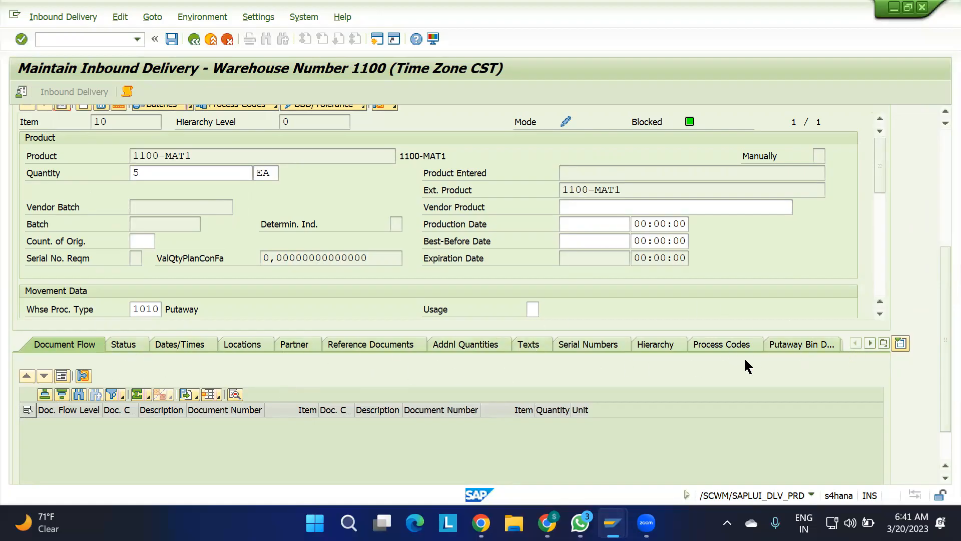
pyautogui.moveTo(878, 182); pyautogui.dragTo(890, 301)
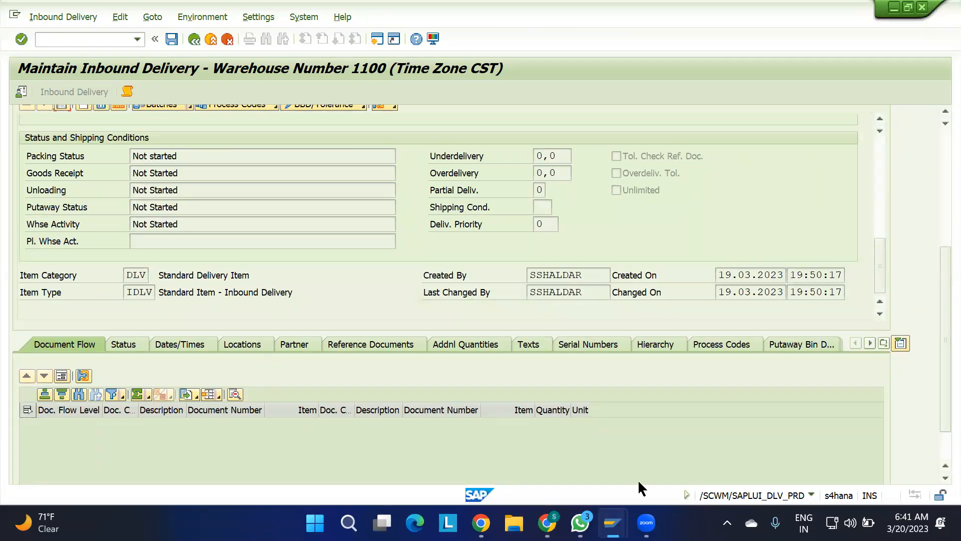
pyautogui.click(727, 522)
pyautogui.click(758, 480)
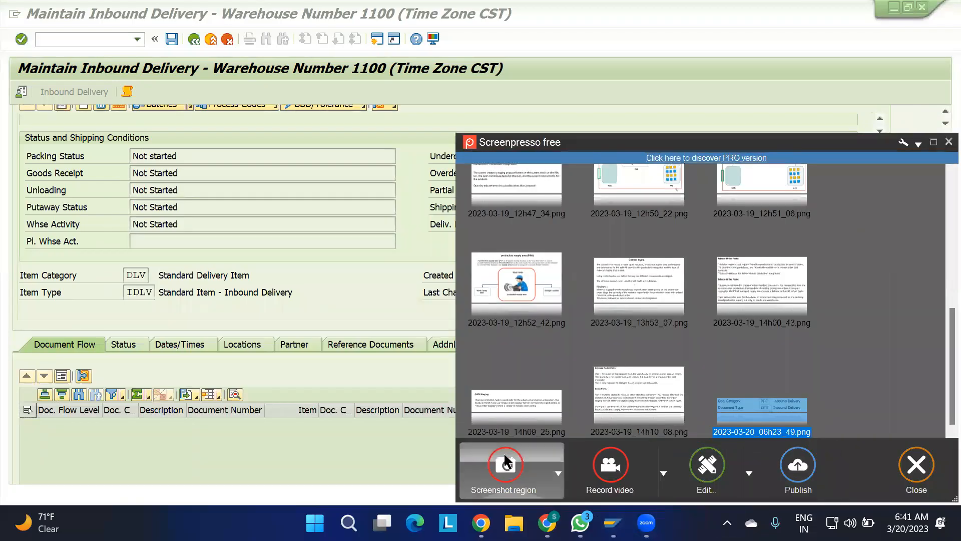
pyautogui.click(504, 452)
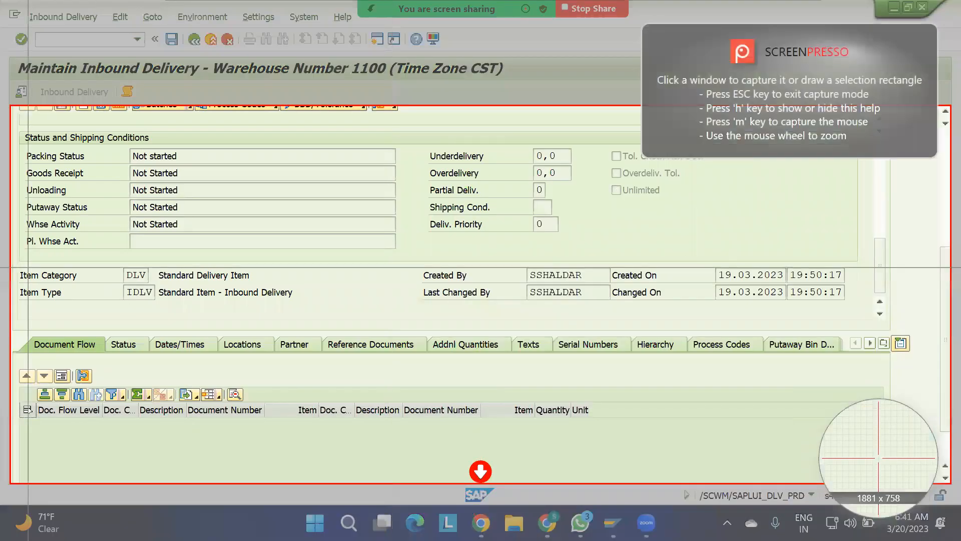
pyautogui.moveTo(16, 265); pyautogui.dragTo(277, 304)
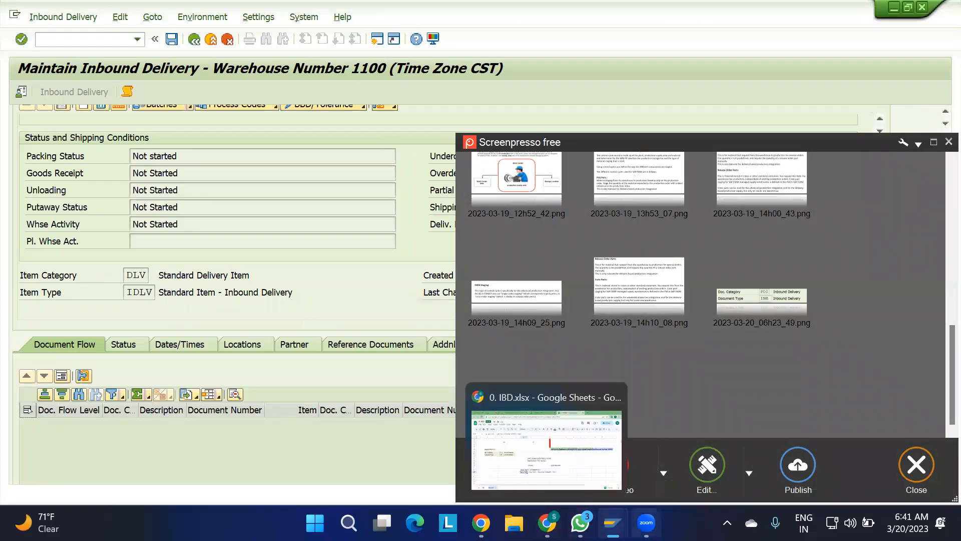
# Switch to the 0. IBD Google Sheet, paste the captured image at cell B34 and shrink it to fit under the observations.
pyautogui.moveTo(613, 523)
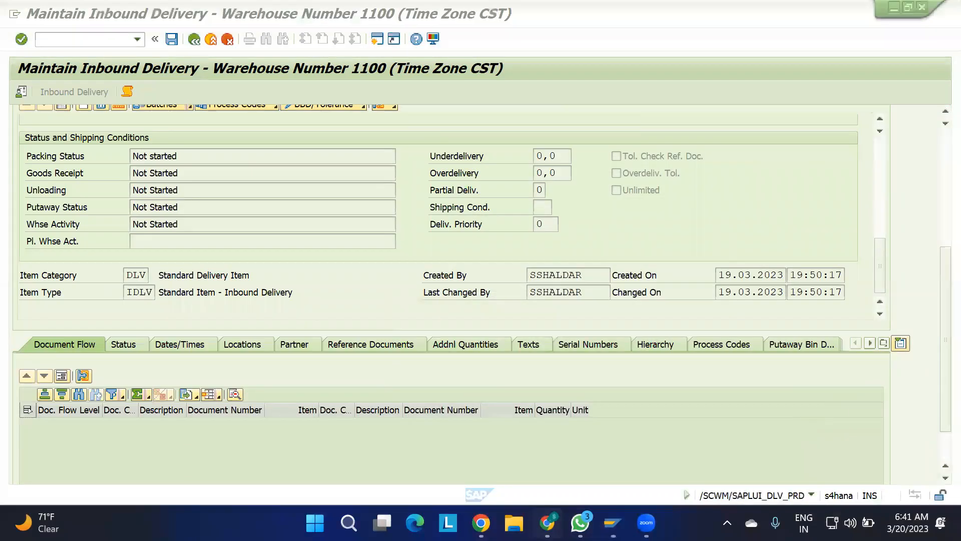
pyautogui.click(547, 523)
pyautogui.click(102, 323)
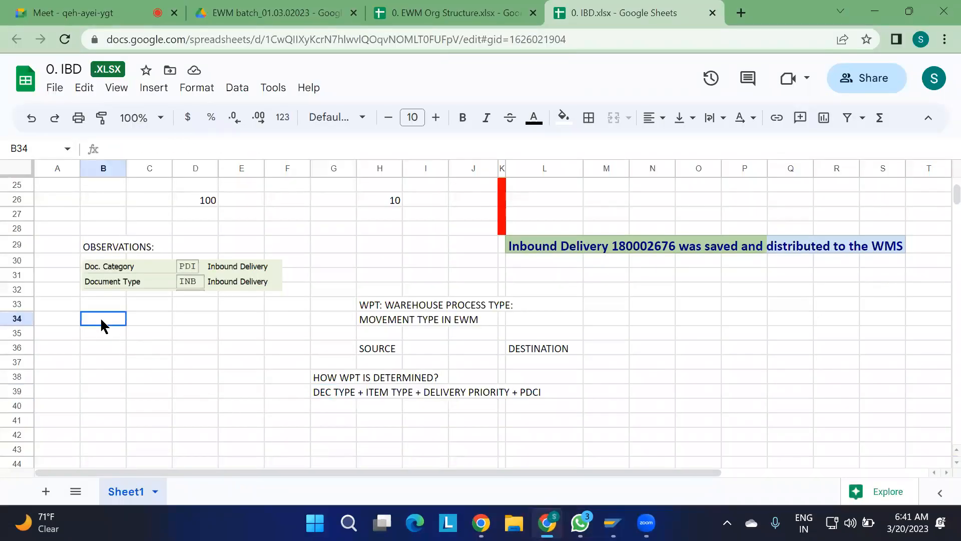
pyautogui.hotkey('ctrl', 'v')
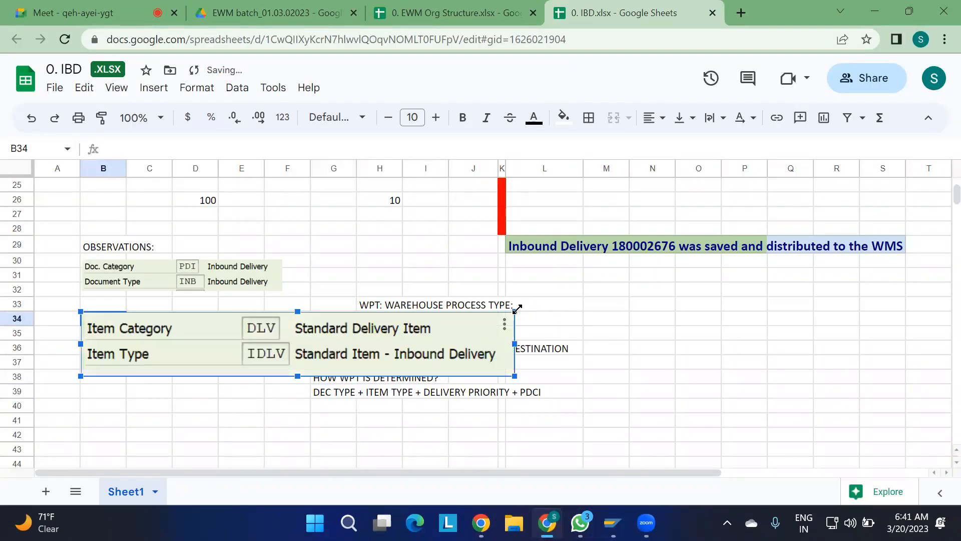
pyautogui.moveTo(516, 310); pyautogui.dragTo(257, 344)
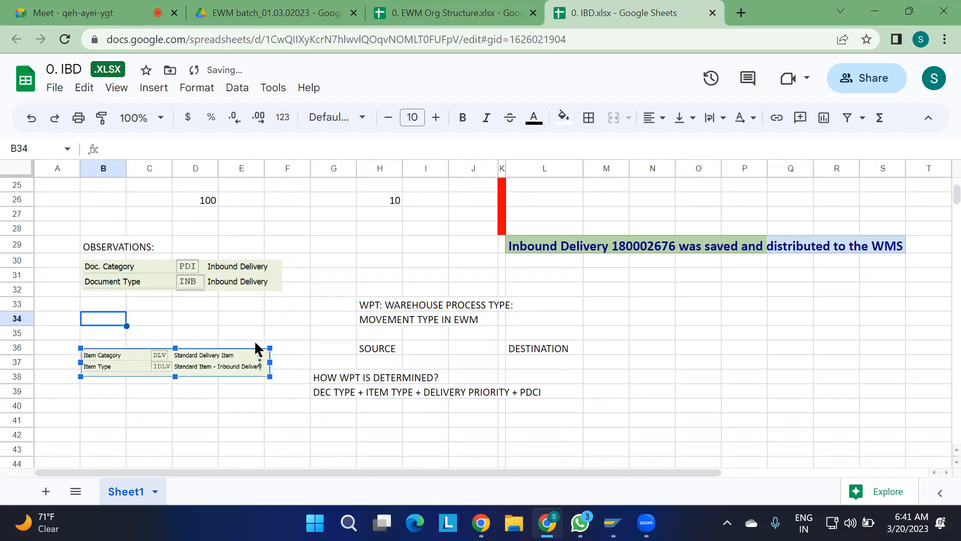
pyautogui.click(239, 420)
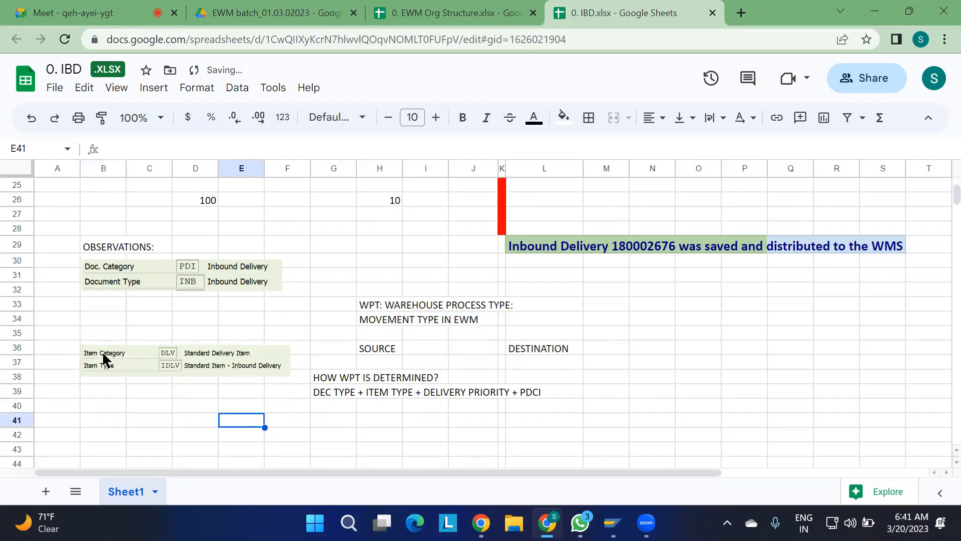
# Move the Item Category and Item Type image directly below the Document Type image, to rows 33 to 35, and enlarge it slightly.
pyautogui.moveTo(129, 355); pyautogui.dragTo(115, 311)
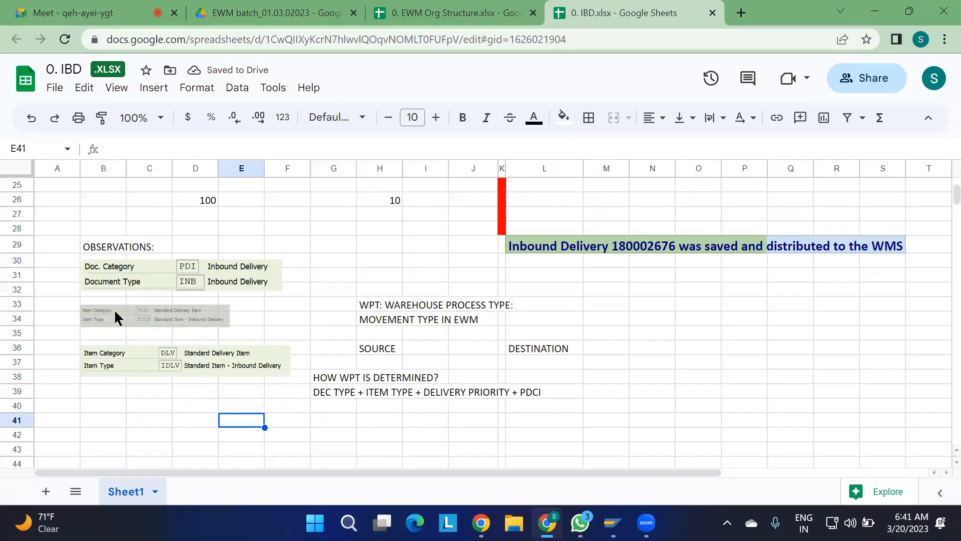
pyautogui.click(106, 353)
pyautogui.moveTo(106, 353); pyautogui.dragTo(105, 311)
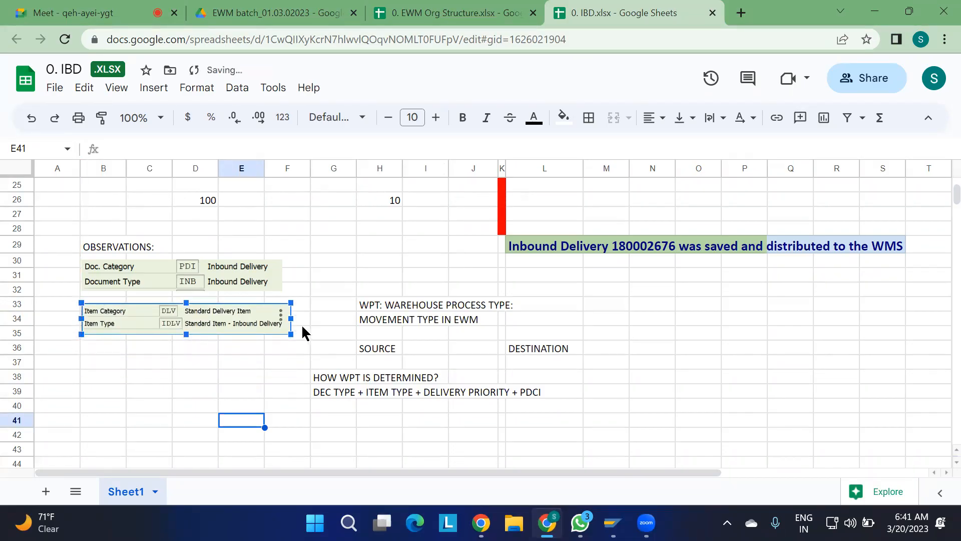
pyautogui.moveTo(291, 334)
pyautogui.mouseDown()
pyautogui.moveTo(306, 343)
pyautogui.moveTo(288, 337)
pyautogui.mouseUp()
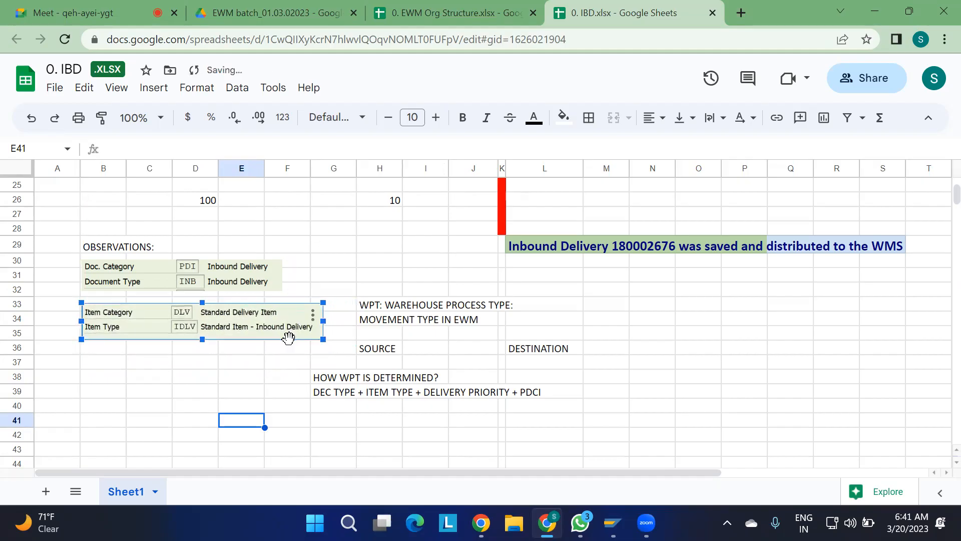
pyautogui.click(409, 227)
pyautogui.click(604, 391)
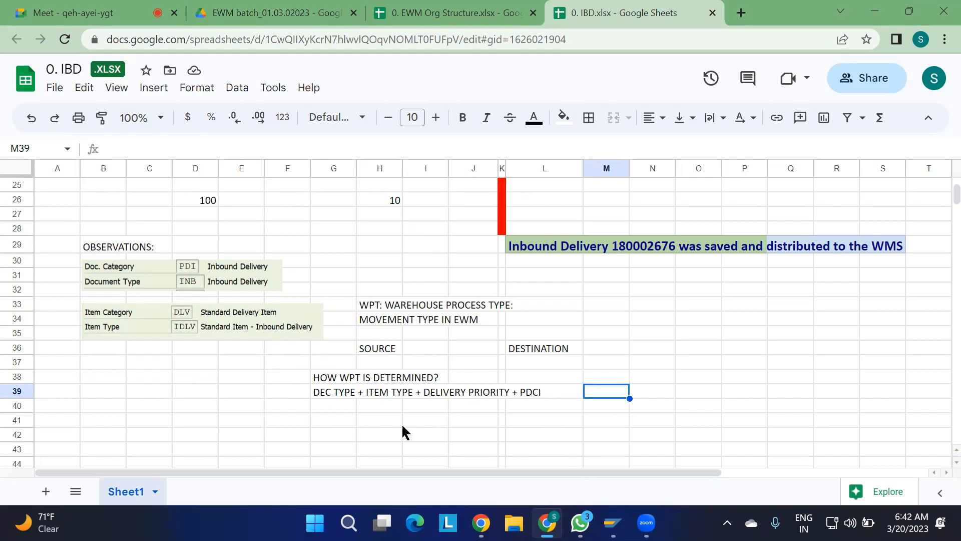
# Enter the question WHY IT IS DISTRIBUTED? in cell B41, below the item category observations.
pyautogui.scroll(-2, 370, 423)
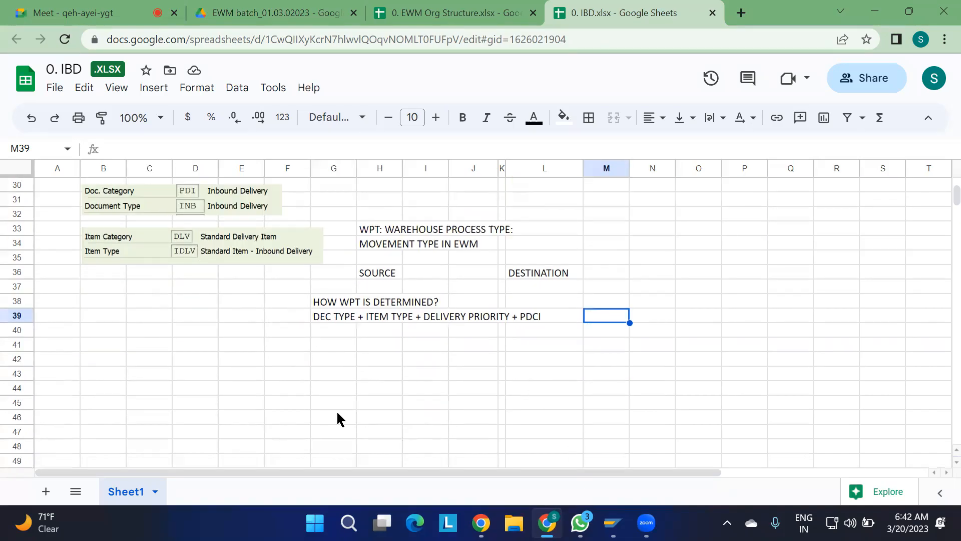
pyautogui.click(116, 351)
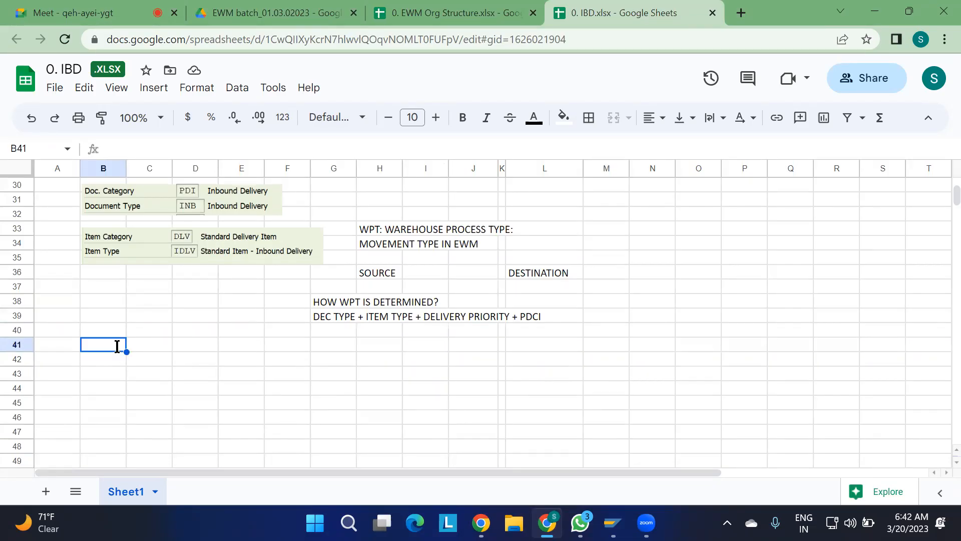
pyautogui.write('WHY IT IS ')
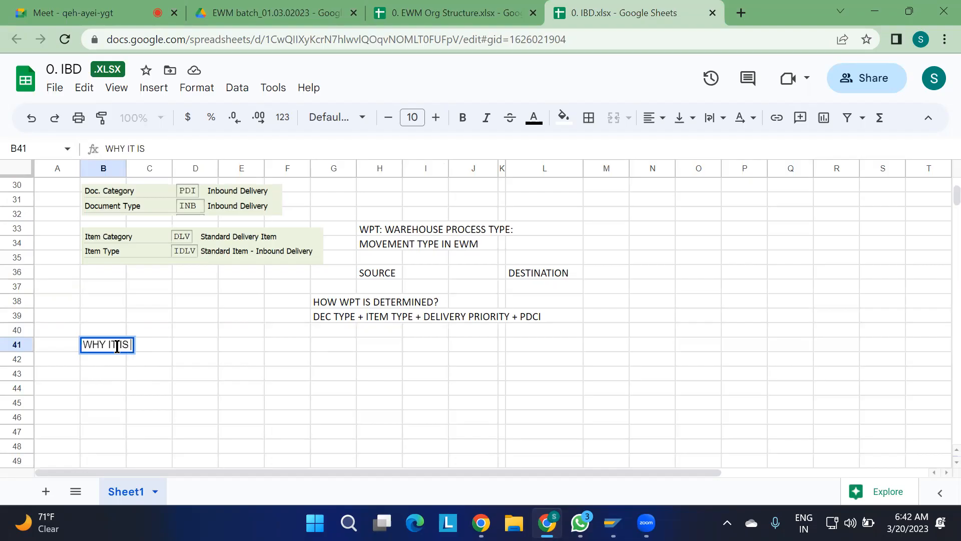
pyautogui.write('DISTRIBUTED')
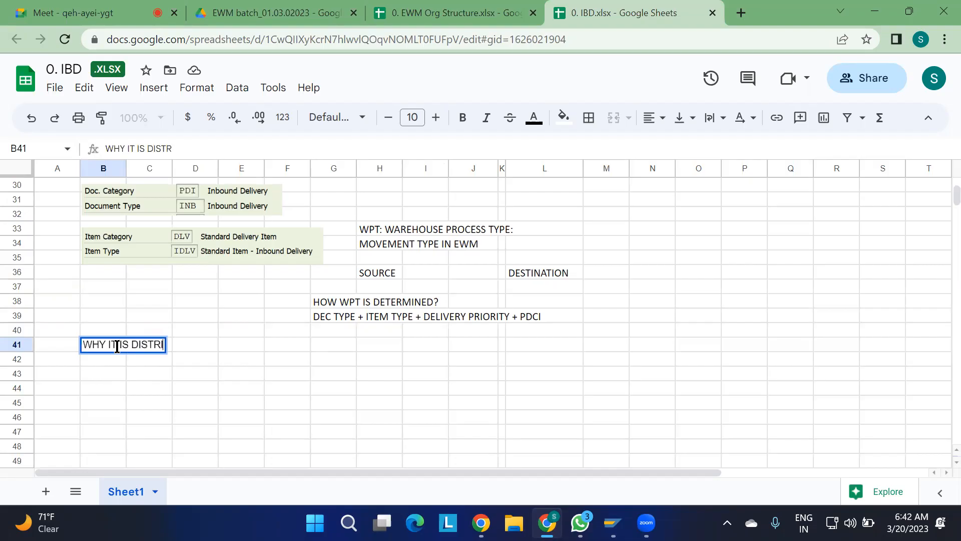
pyautogui.write('?')
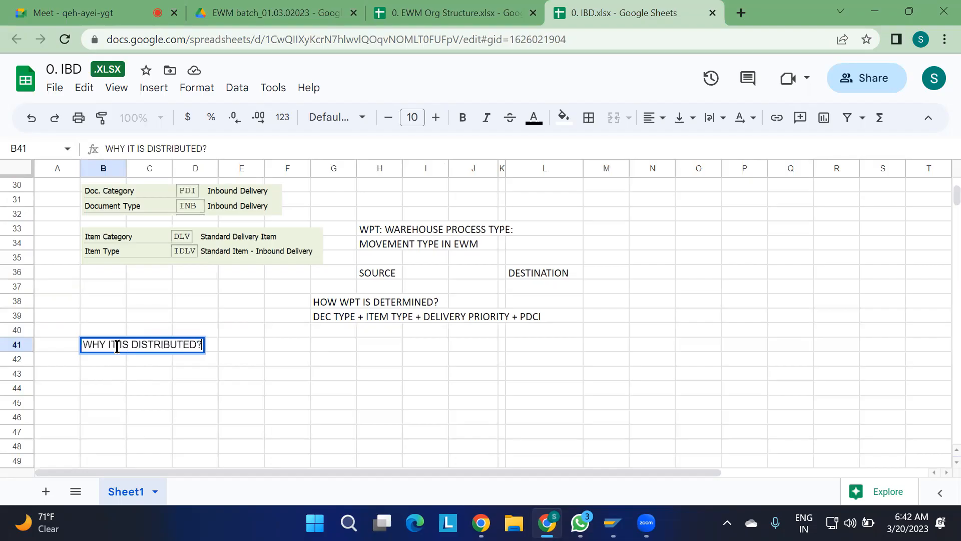
pyautogui.press('Return')
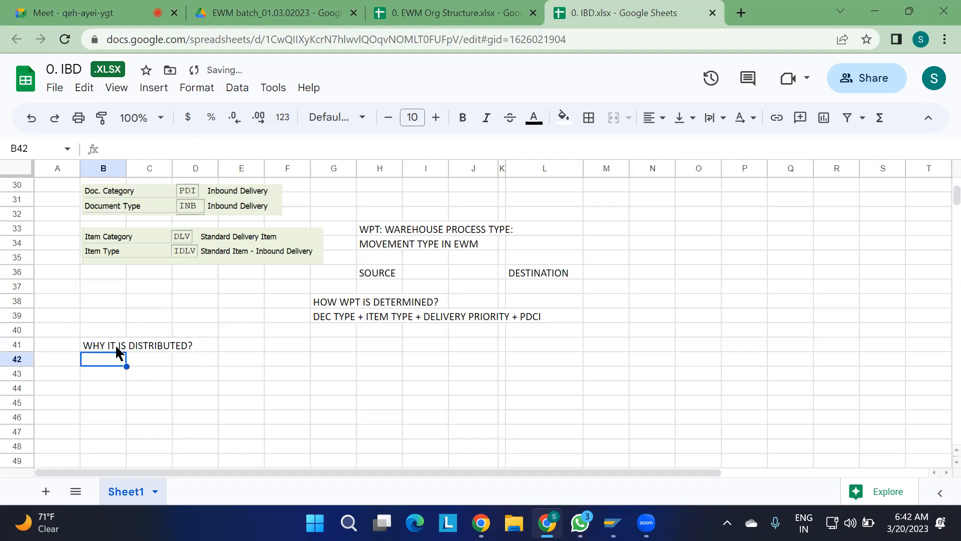
# Add the follow-up questions HOW ? in cell B42 and WHEN? in cell B43.
pyautogui.write('HOW ')
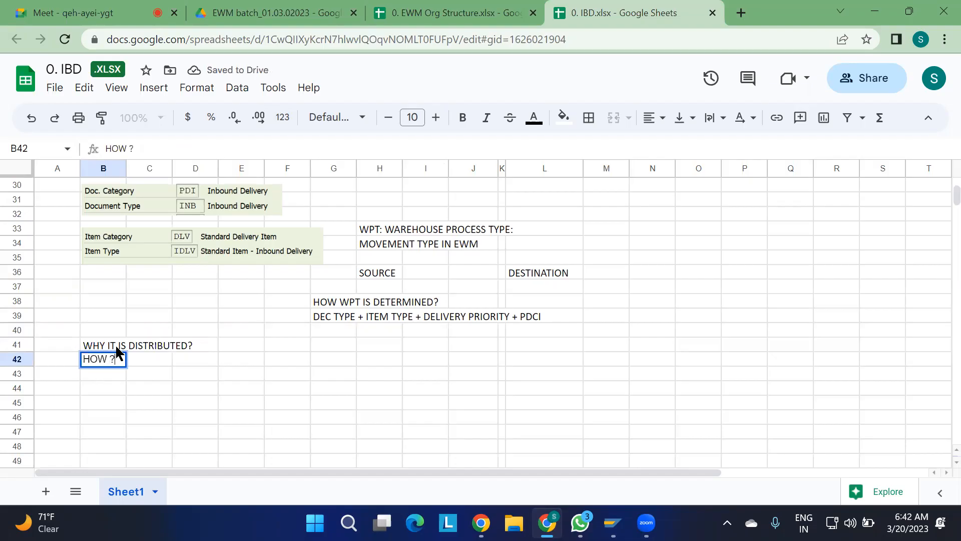
pyautogui.write('?')
pyautogui.press('Return')
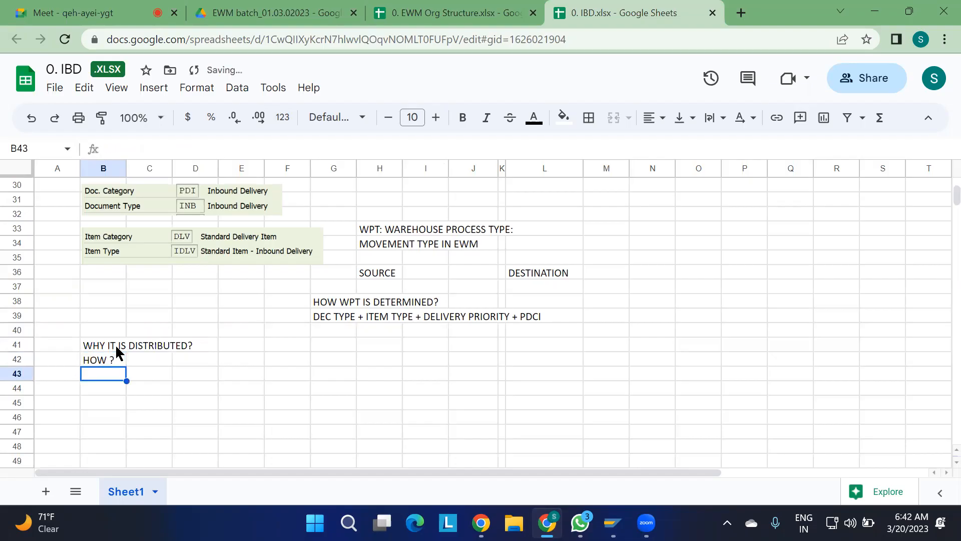
pyautogui.write('WHEN?')
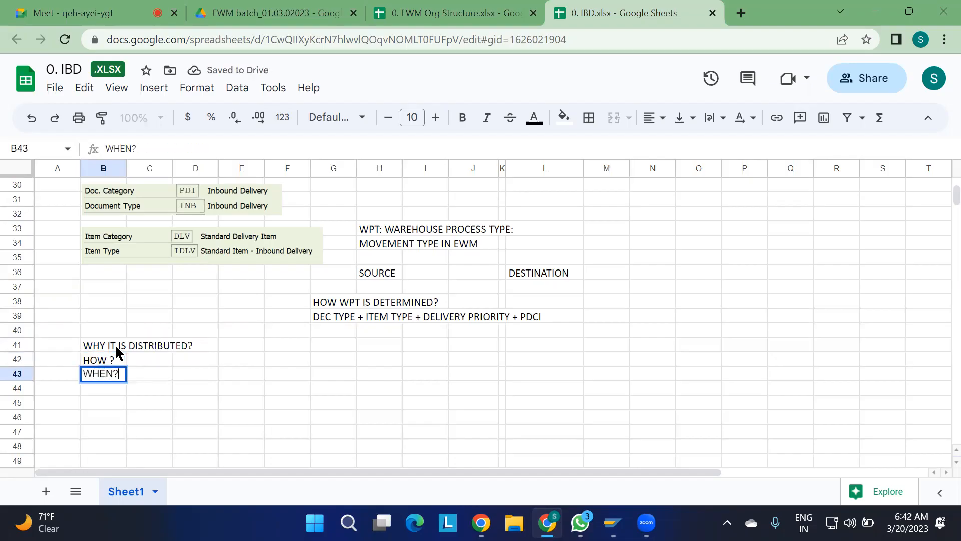
pyautogui.click(244, 404)
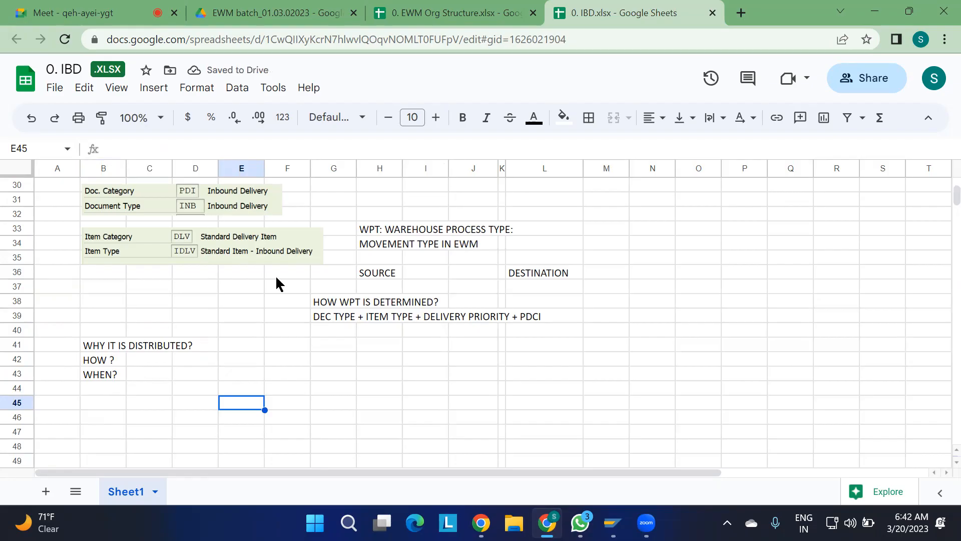
# Review the inbound delivery saved-and-distributed message in row 29 alongside the process flow notes.
pyautogui.scroll(4, 244, 290)
pyautogui.scroll(1, 244, 291)
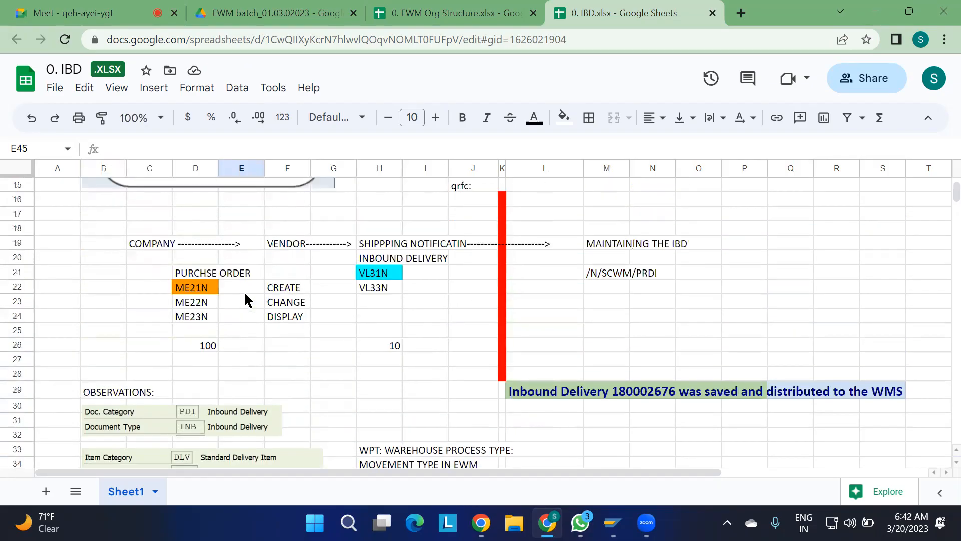
pyautogui.click(640, 397)
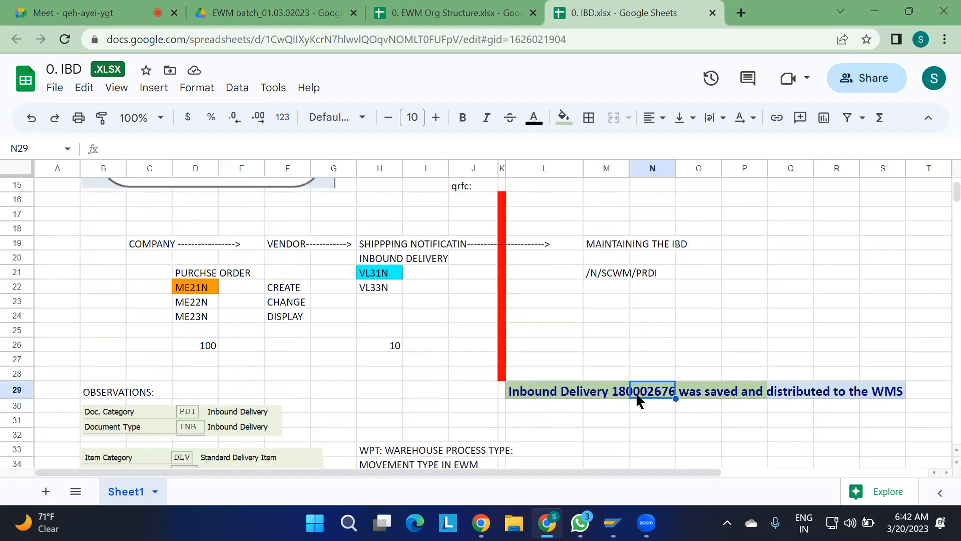
pyautogui.scroll(-3, 622, 406)
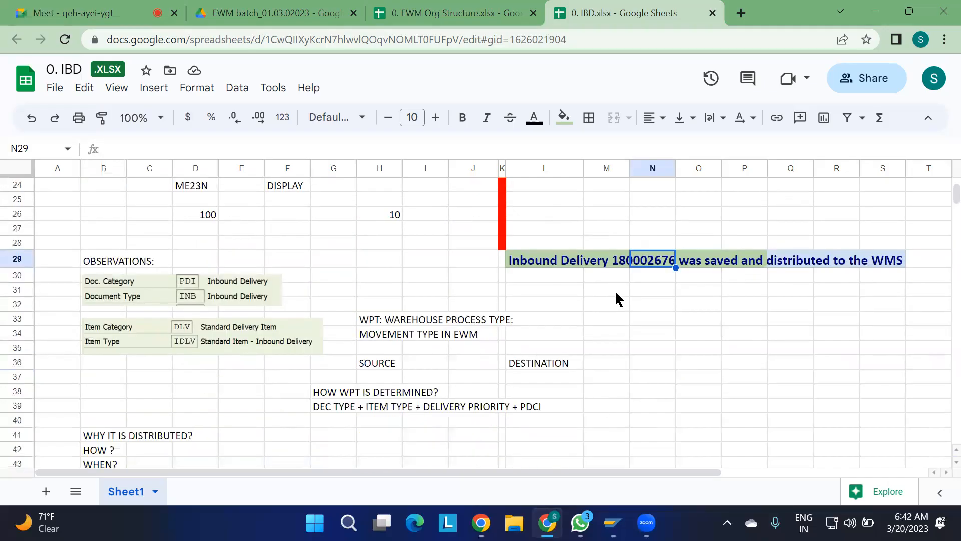
pyautogui.scroll(-1, 645, 335)
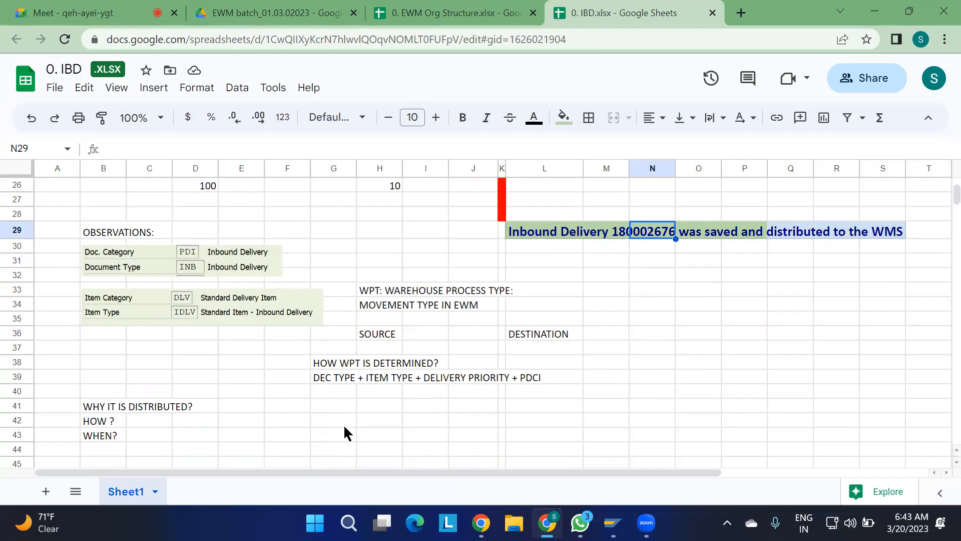
# Begin the answer in cell F41, beside the WHY question, with the text PLANT (1100).
pyautogui.scroll(-1, 349, 431)
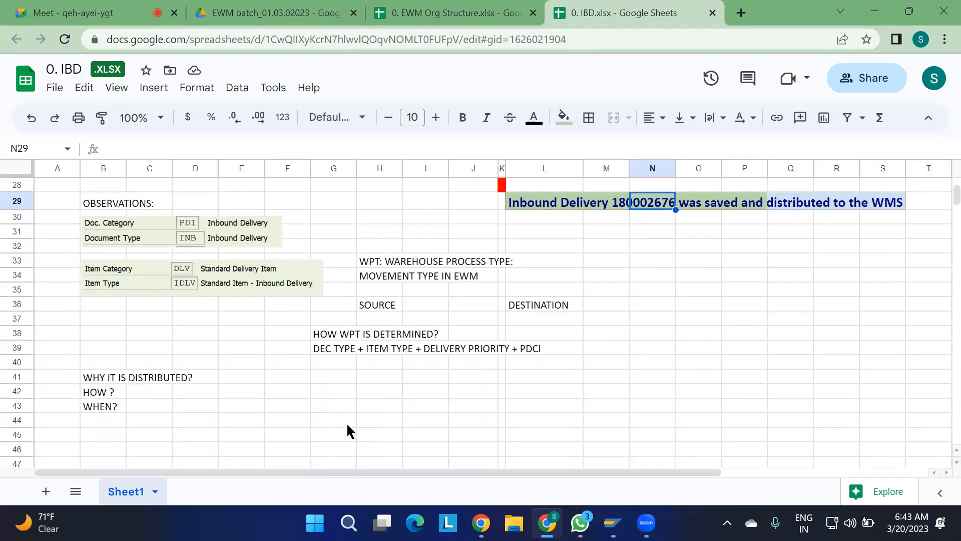
pyautogui.moveTo(612, 522)
pyautogui.click(280, 384)
pyautogui.write('1100')
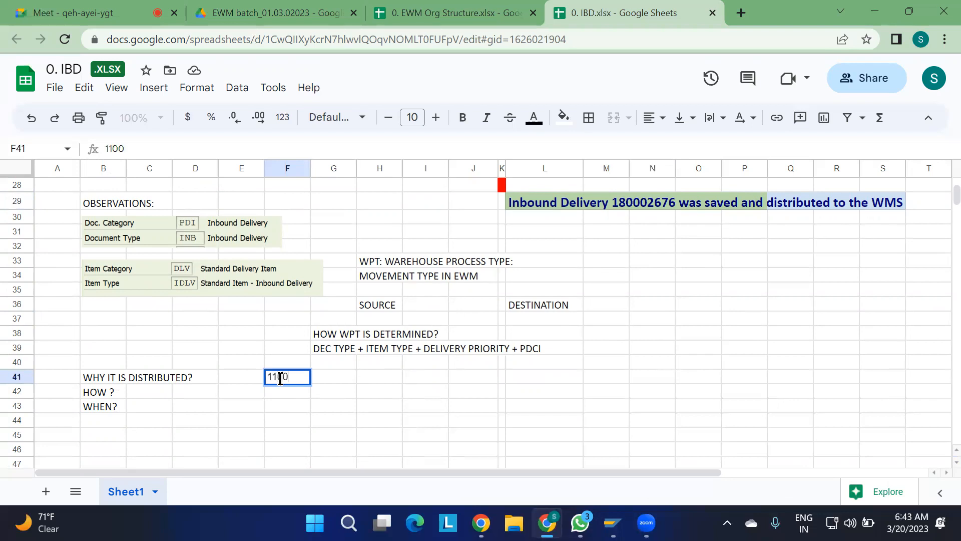
pyautogui.write('+')
pyautogui.press('BackSpace')
pyautogui.press('BackSpace')
pyautogui.press('BackSpace')
pyautogui.press('BackSpace')
pyautogui.press('BackSpace')
pyautogui.write("'110")
pyautogui.press('BackSpace')
pyautogui.press('BackSpace')
pyautogui.press('BackSpace')
pyautogui.write('PLANT (1100)')
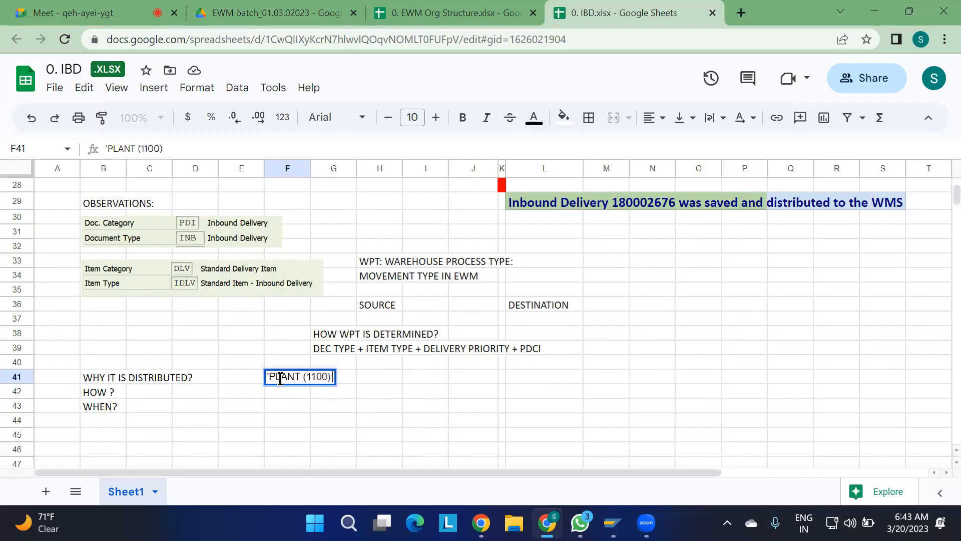
pyautogui.write(' + SLOC')
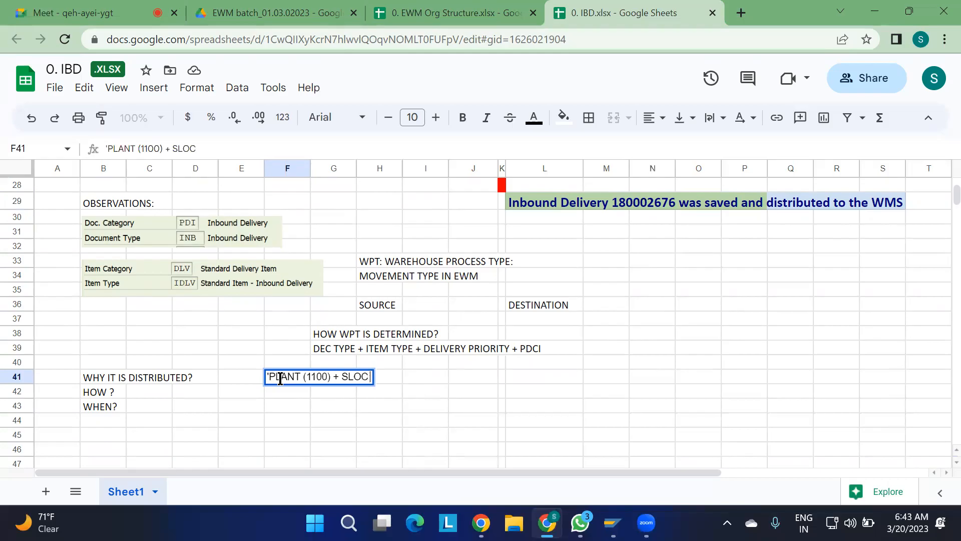
pyautogui.write(' (ROD')
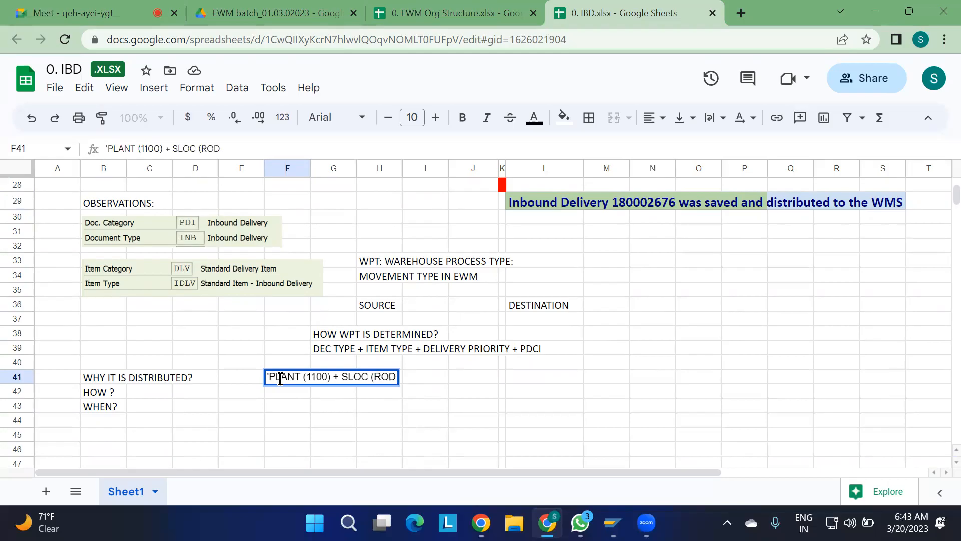
pyautogui.write(',AFS)')
# Complete the entry in cell F41 by appending + SLOC (ROD,AFS) - WH.
pyautogui.write('- ')
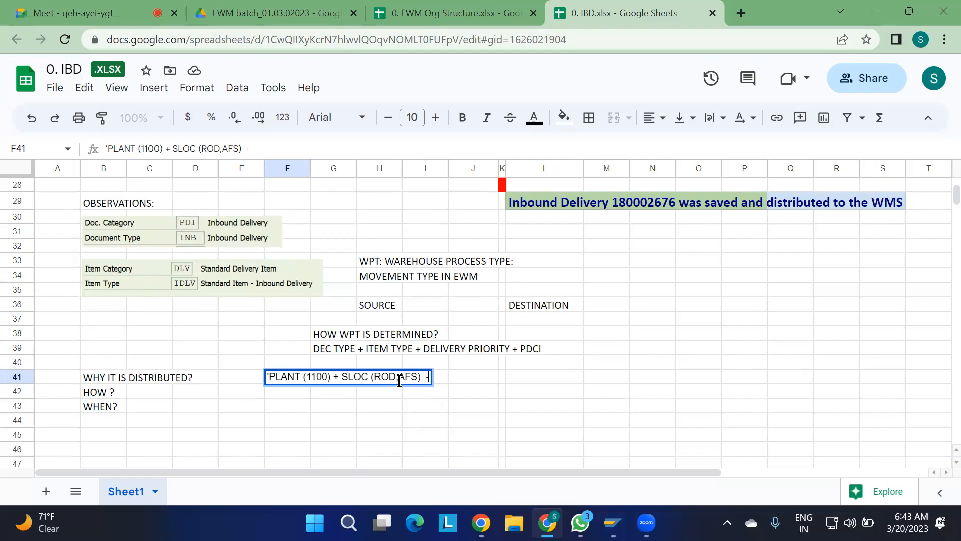
pyautogui.write(' WH')
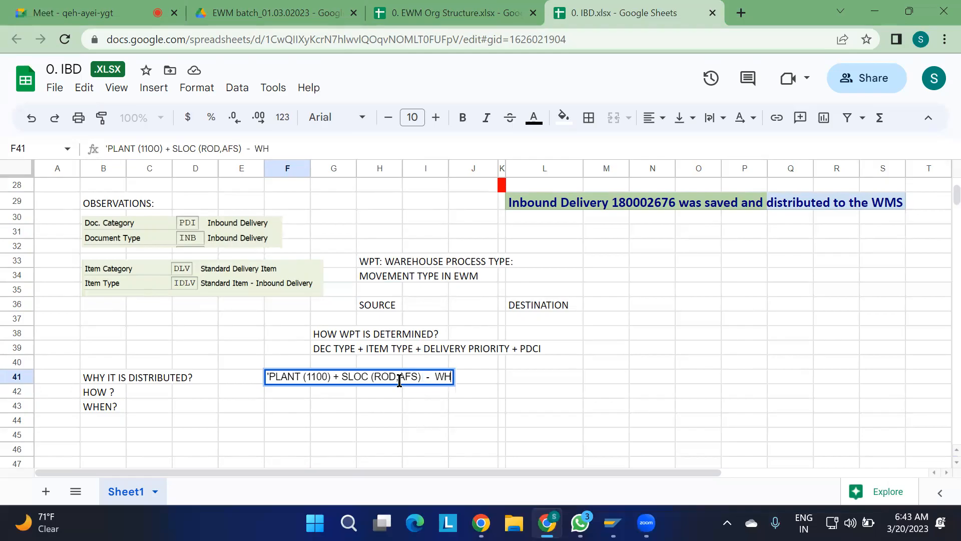
pyautogui.click(418, 426)
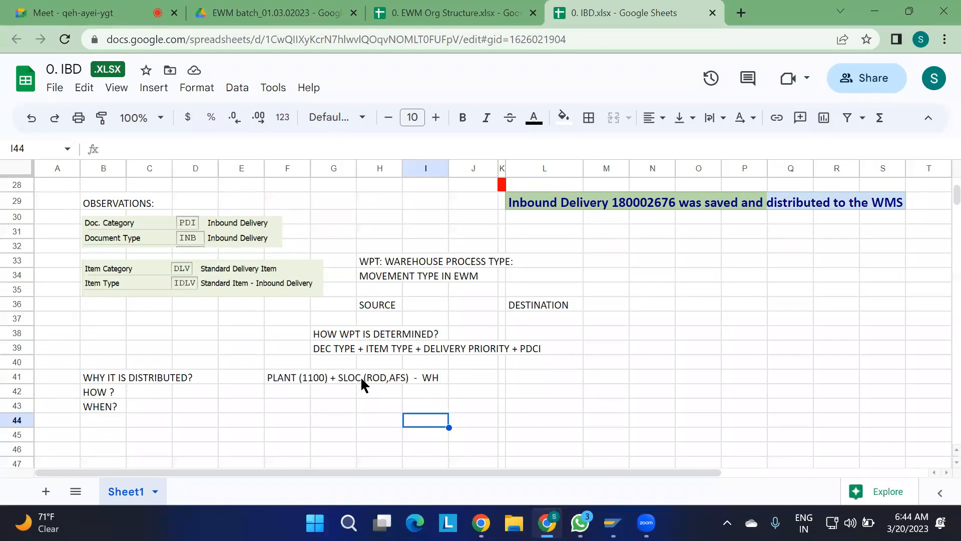
# Fill row 42 beneath the formula with the example plant 1100, storage location ROD and warehouse 110 in F42 to H42.
pyautogui.click(279, 383)
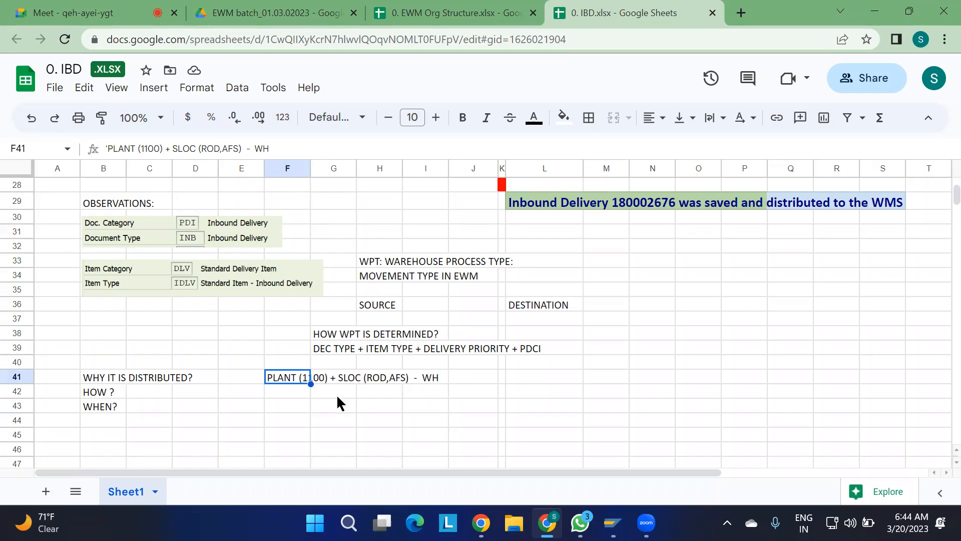
pyautogui.click(289, 388)
pyautogui.write('11')
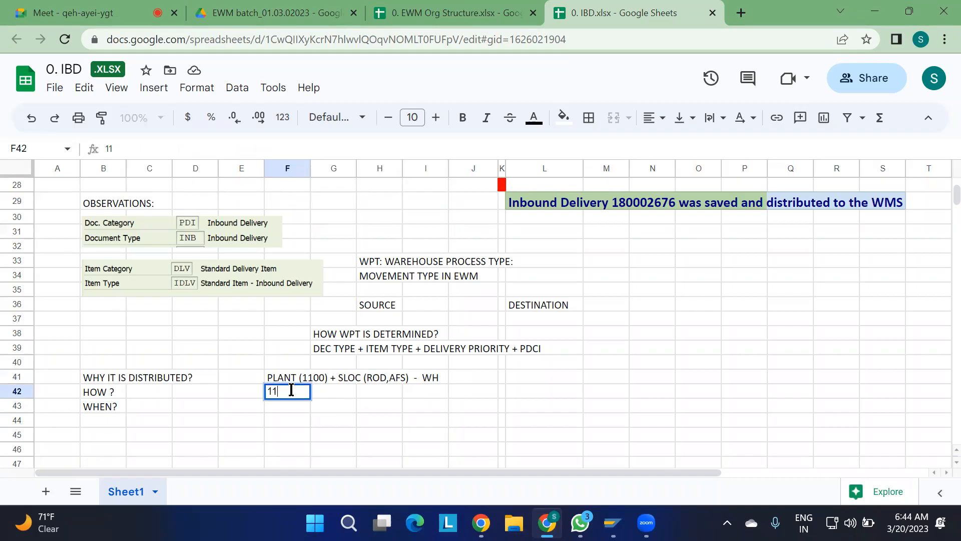
pyautogui.write('00')
pyautogui.press('Tab')
pyautogui.write('ROD')
pyautogui.press('Tab')
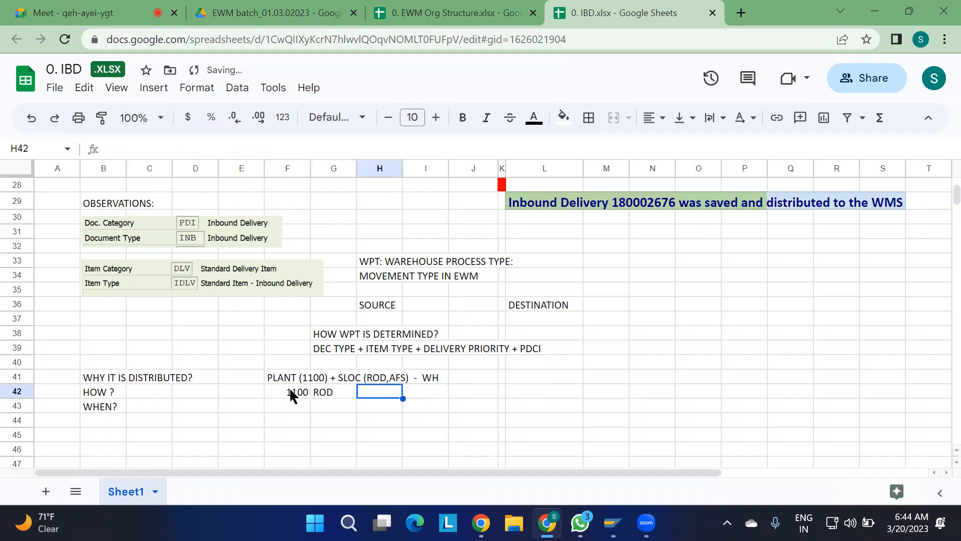
pyautogui.write('110')
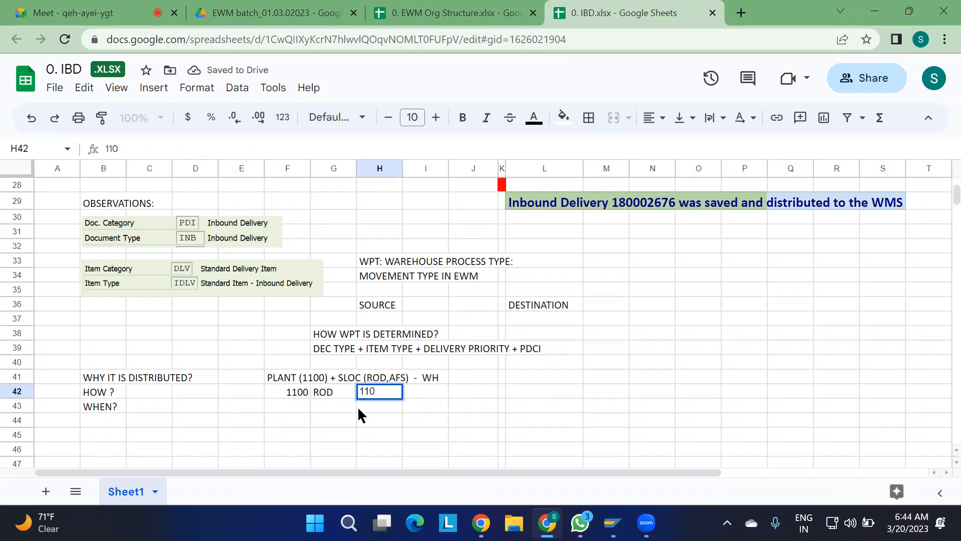
pyautogui.press('Return')
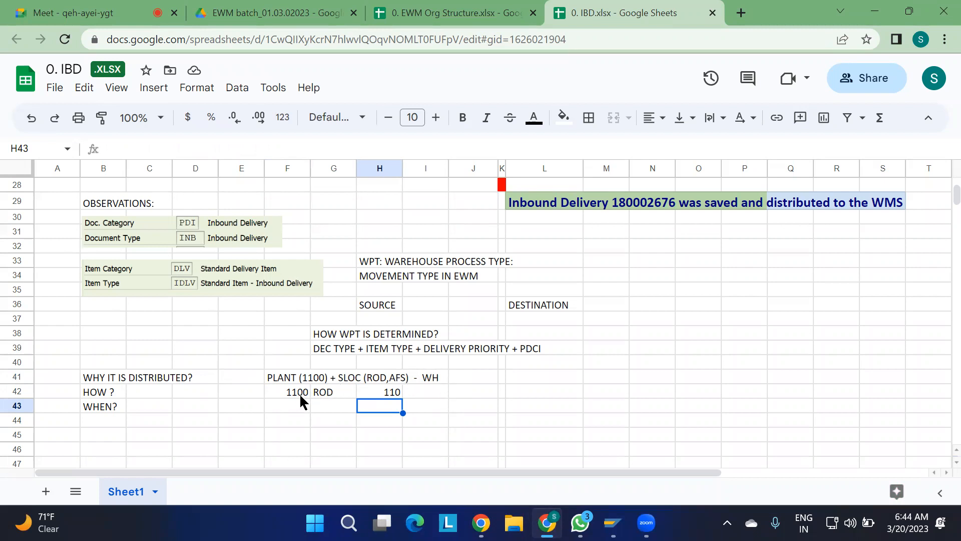
# Note the warehouse number pair in row 44, with 110 in cell G44 and 1100 in cell I44.
pyautogui.click(343, 421)
pyautogui.write('110')
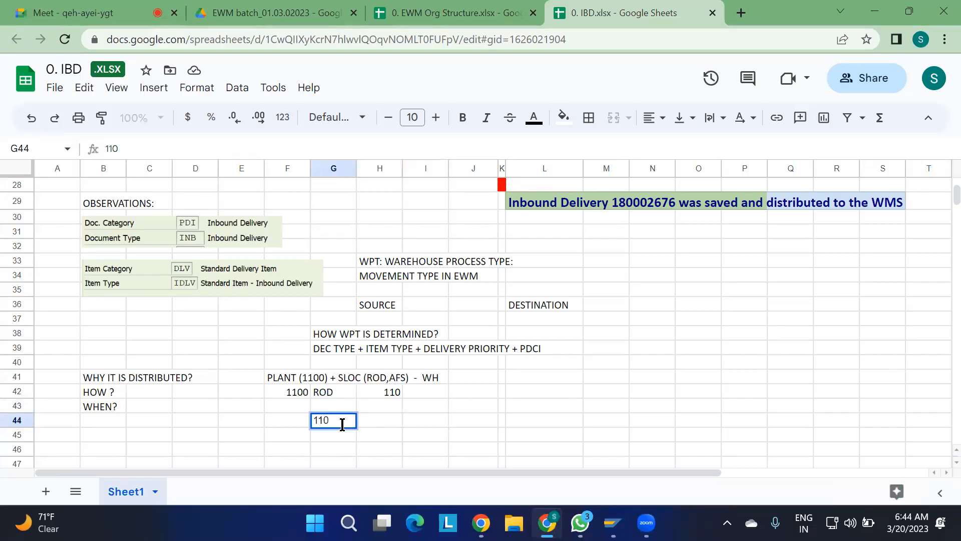
pyautogui.click(425, 416)
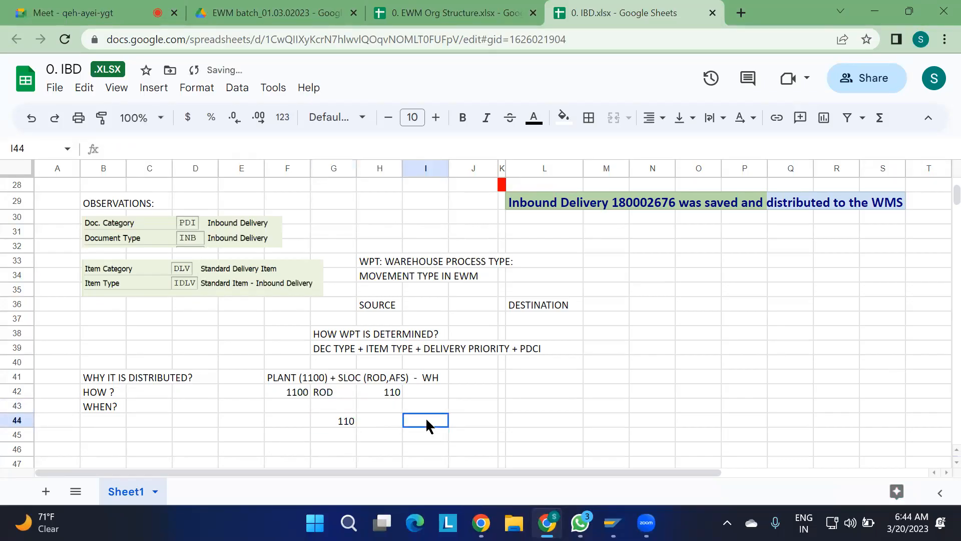
pyautogui.write('1100')
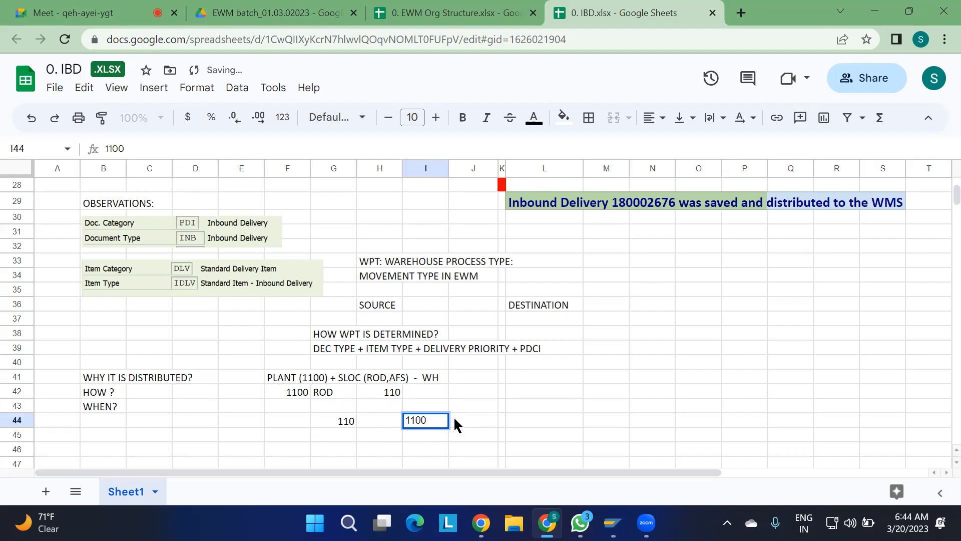
pyautogui.click(373, 421)
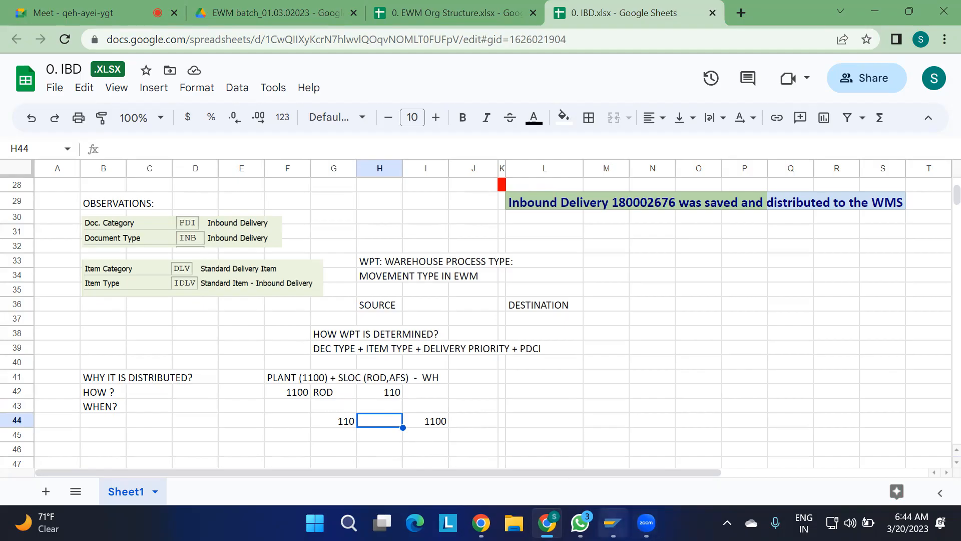
# Switch to the SAP IMG and open Configure SAP EWM-Specific Parameters from the EWM linkage settings under Integration with Other SAP Components.
pyautogui.moveTo(612, 522)
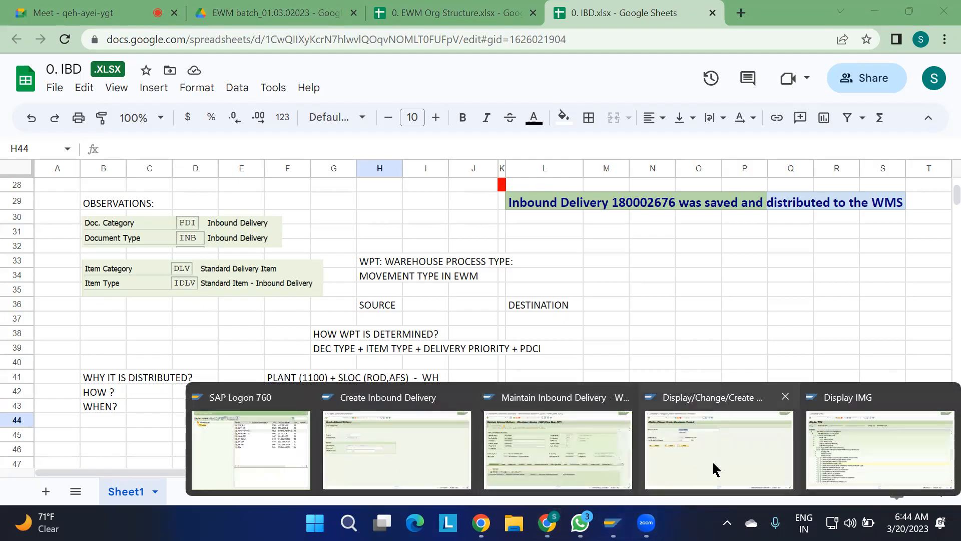
pyautogui.click(837, 443)
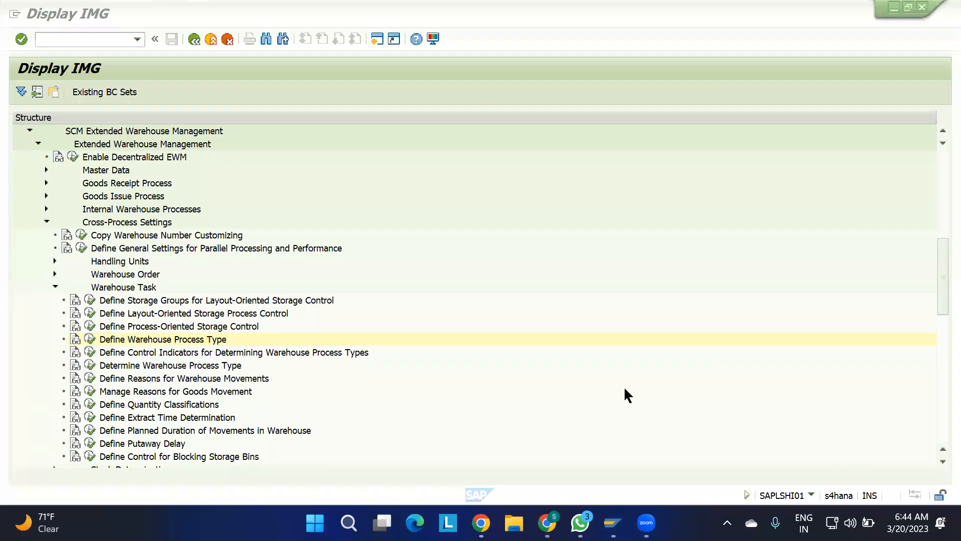
pyautogui.moveTo(940, 262); pyautogui.dragTo(935, 444)
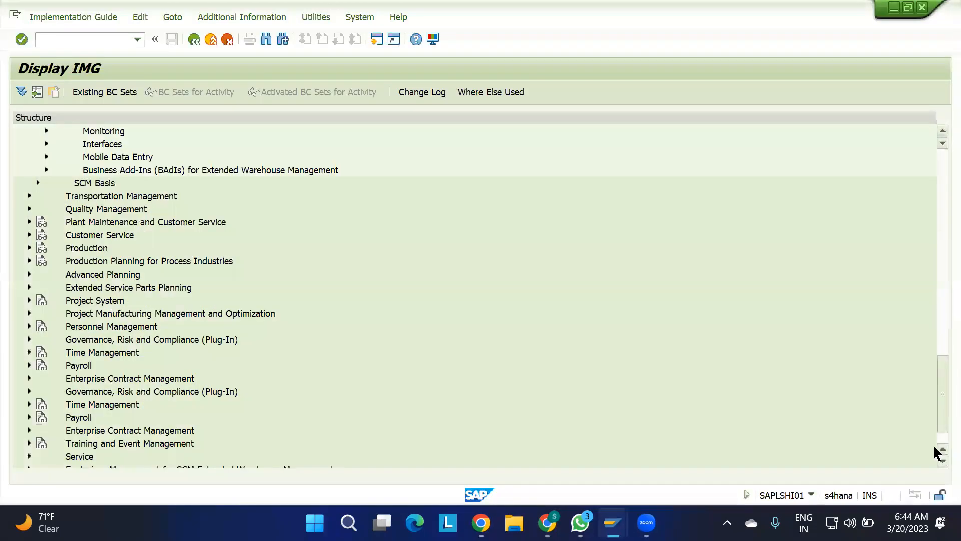
pyautogui.click(70, 442)
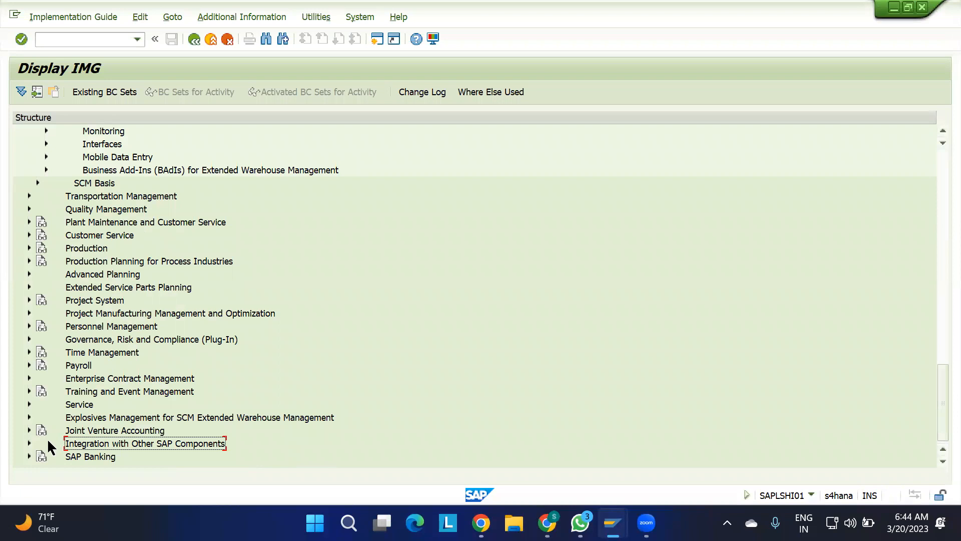
pyautogui.click(28, 443)
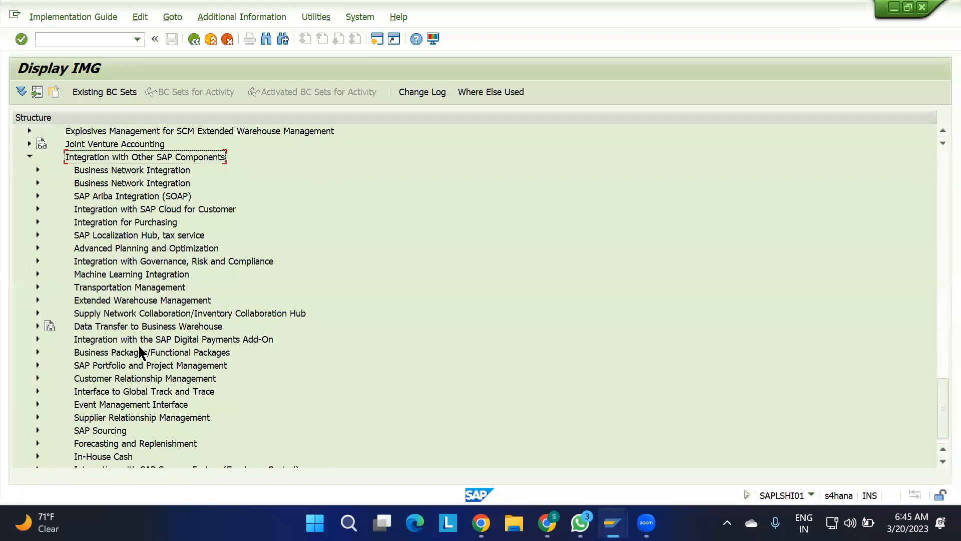
pyautogui.click(38, 300)
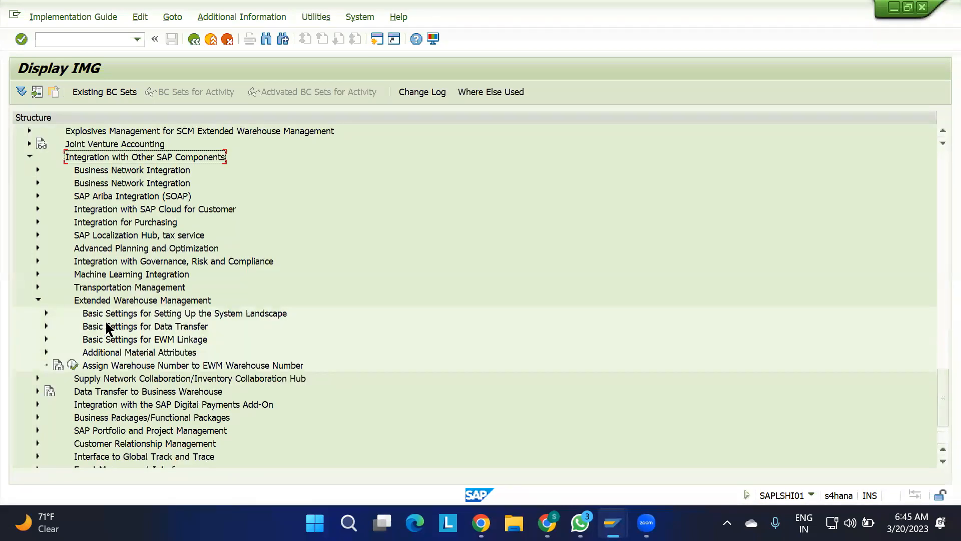
pyautogui.click(45, 339)
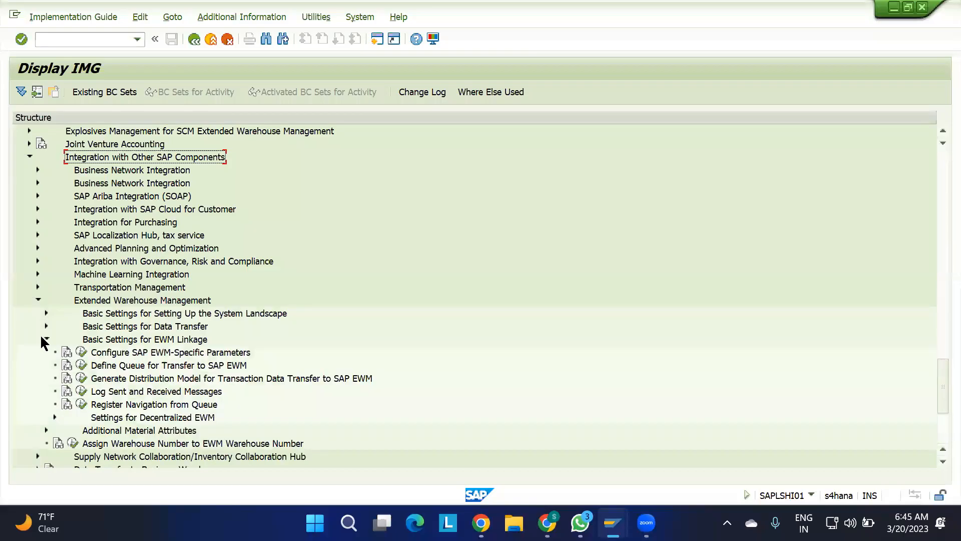
pyautogui.click(106, 355)
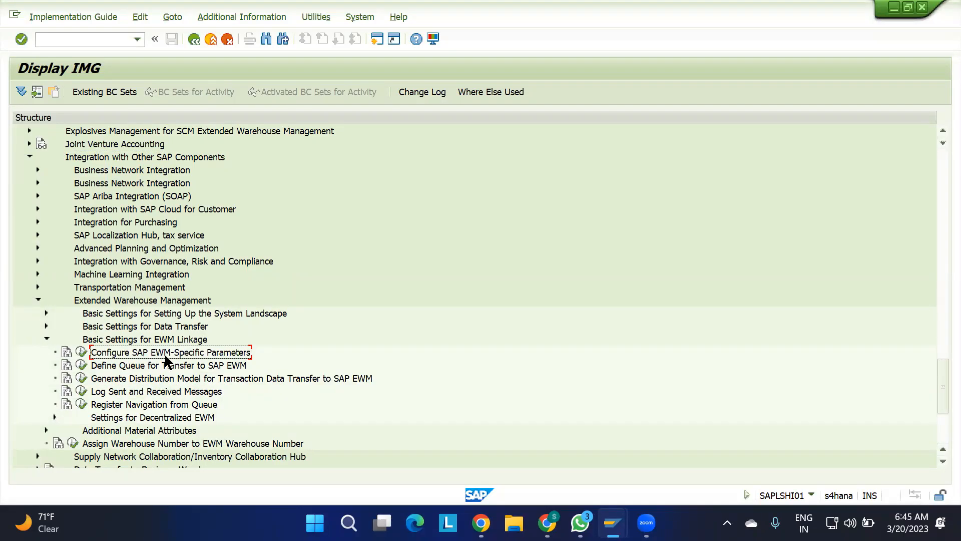
pyautogui.click(80, 351)
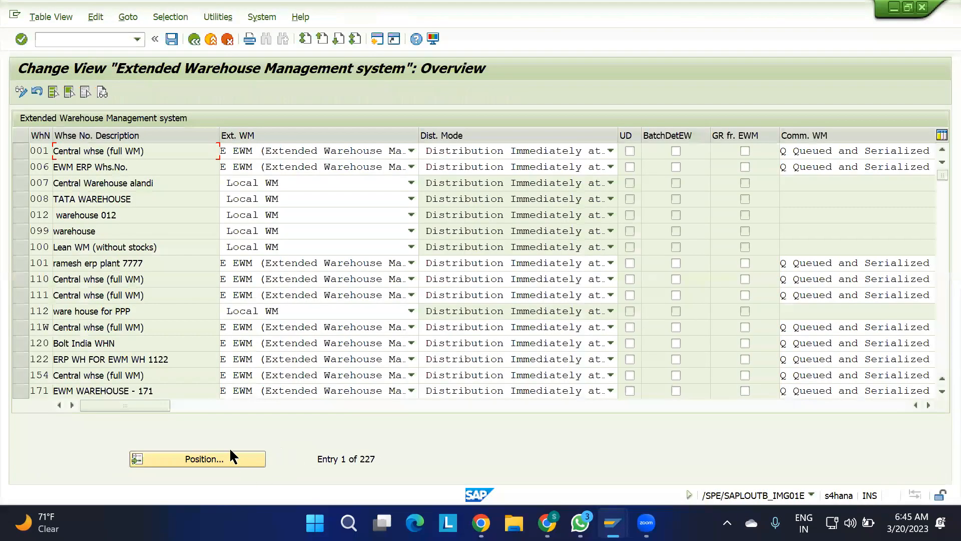
# Locate warehouse 110 in the overview and review its external WM options, keeping E EWM (Extended Warehouse Management).
pyautogui.click(228, 454)
pyautogui.write('1')
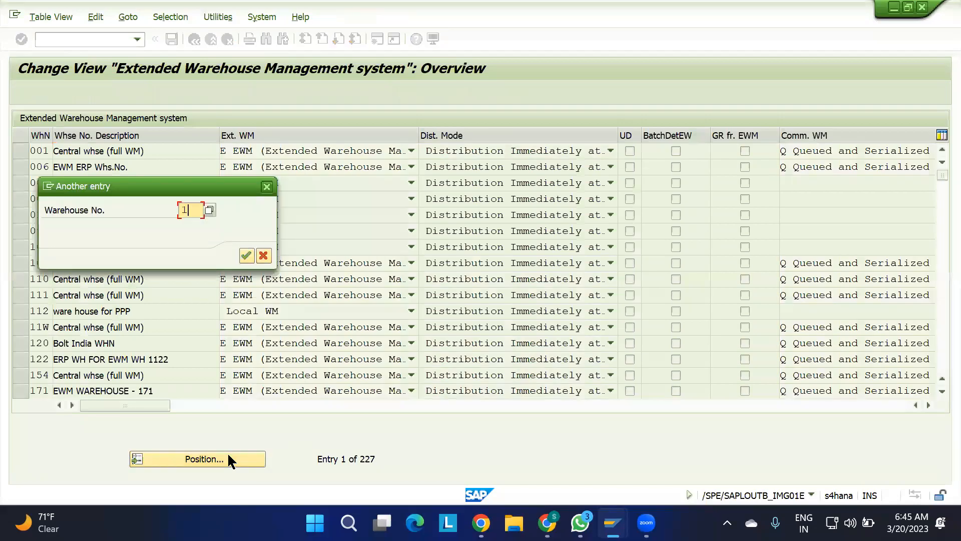
pyautogui.write('10')
pyautogui.press('Return')
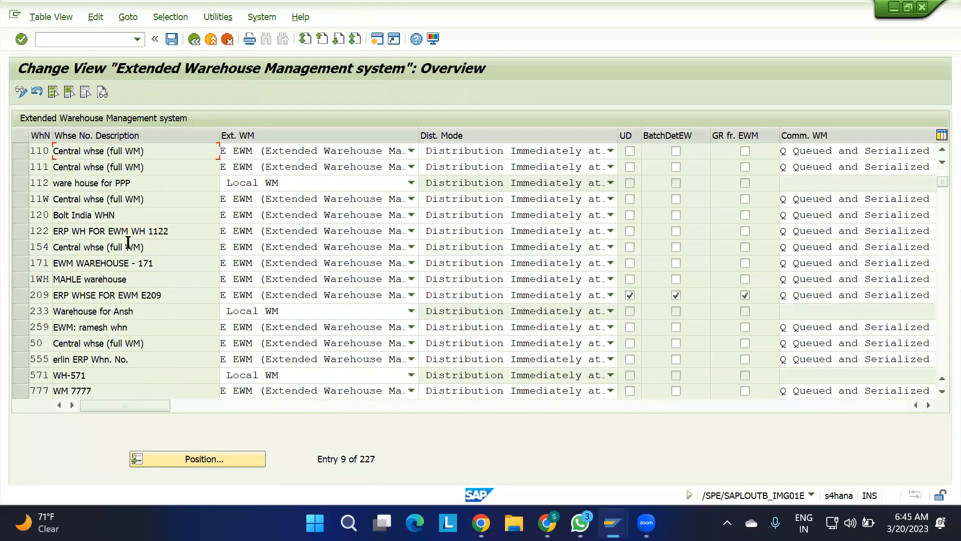
pyautogui.click(19, 151)
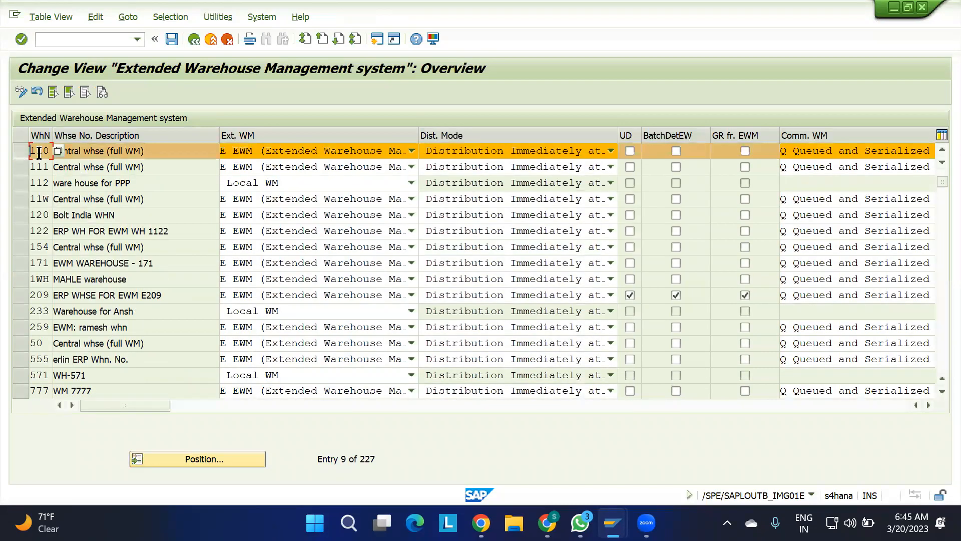
pyautogui.click(242, 152)
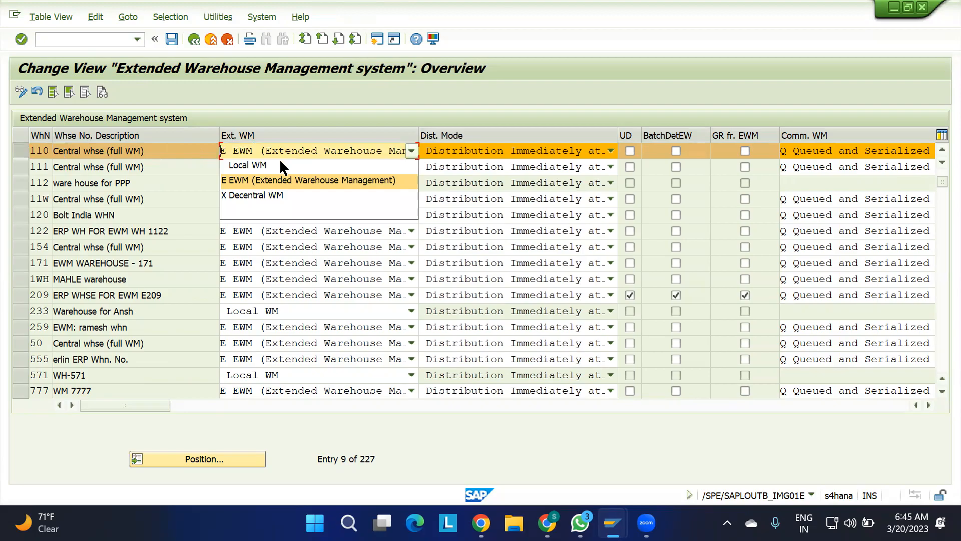
pyautogui.click(244, 180)
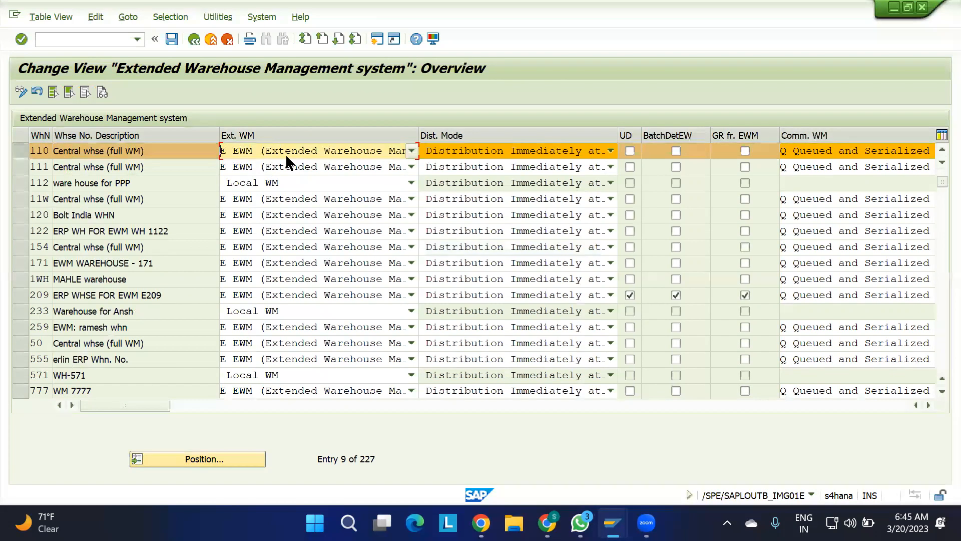
# Start transaction SPRO in a new session and display the IMG structure.
pyautogui.moveTo(613, 522)
pyautogui.click(373, 40)
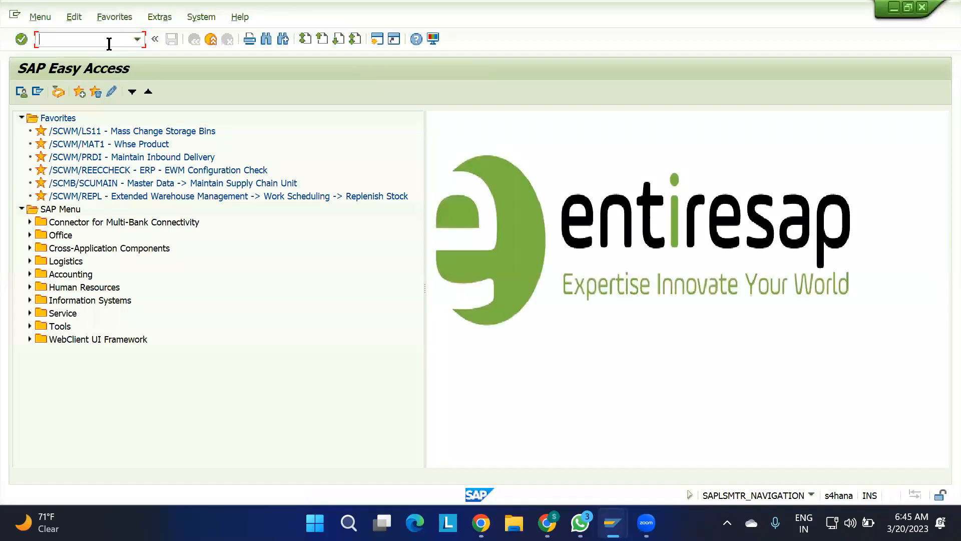
pyautogui.write('SPRO')
pyautogui.press('Return')
pyautogui.click(74, 91)
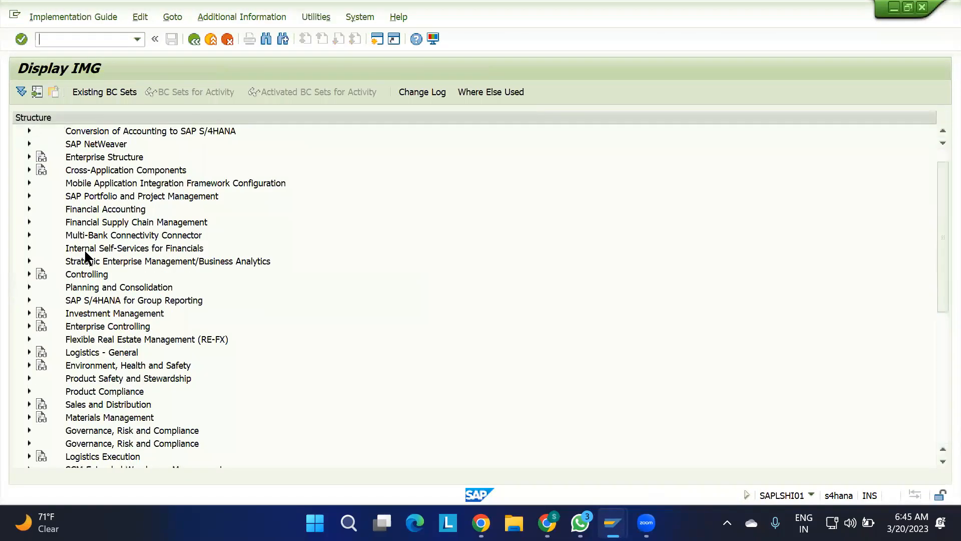
pyautogui.scroll(-7, 84, 248)
pyautogui.scroll(3, 84, 248)
pyautogui.scroll(-1, 84, 248)
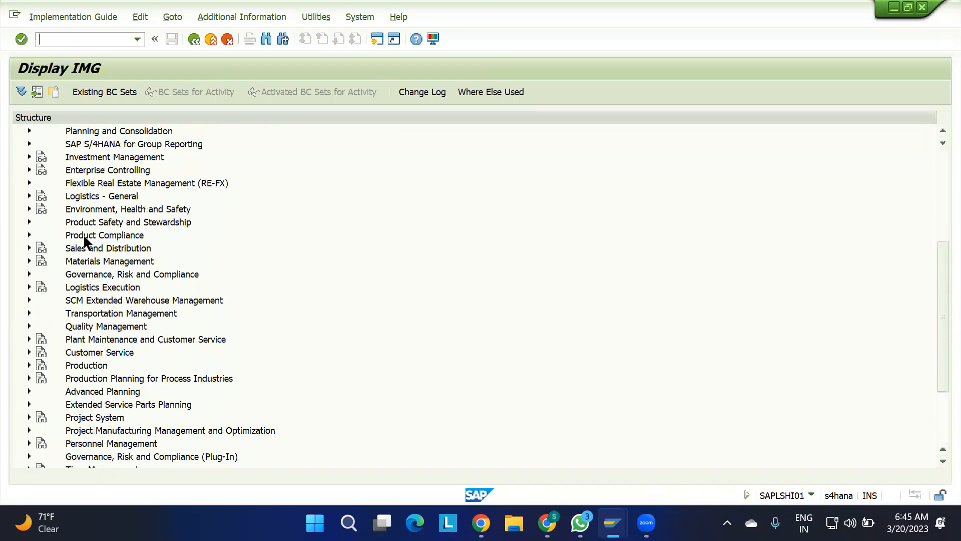
# Open Assign Warehouse Numbers from Logistics Execution under the EWM interfaces' ERP Integration general settings and highlight the mapping of ERP warehouse 110 to 1100.
pyautogui.click(29, 300)
pyautogui.click(38, 311)
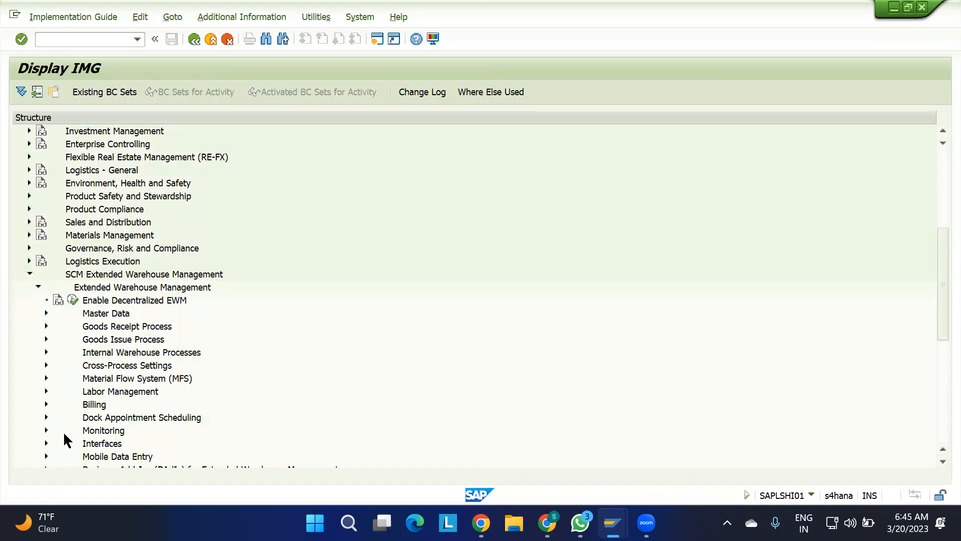
pyautogui.click(46, 443)
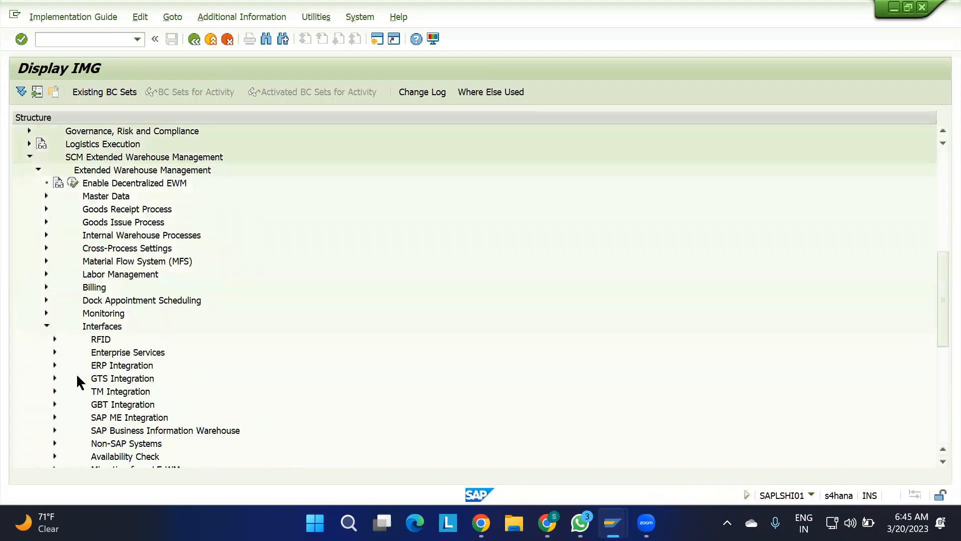
pyautogui.click(54, 365)
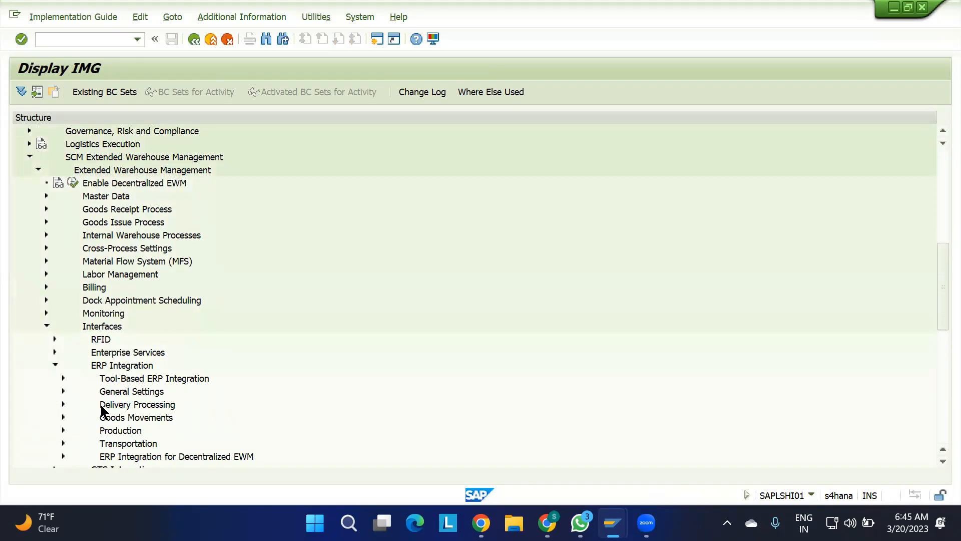
pyautogui.click(64, 391)
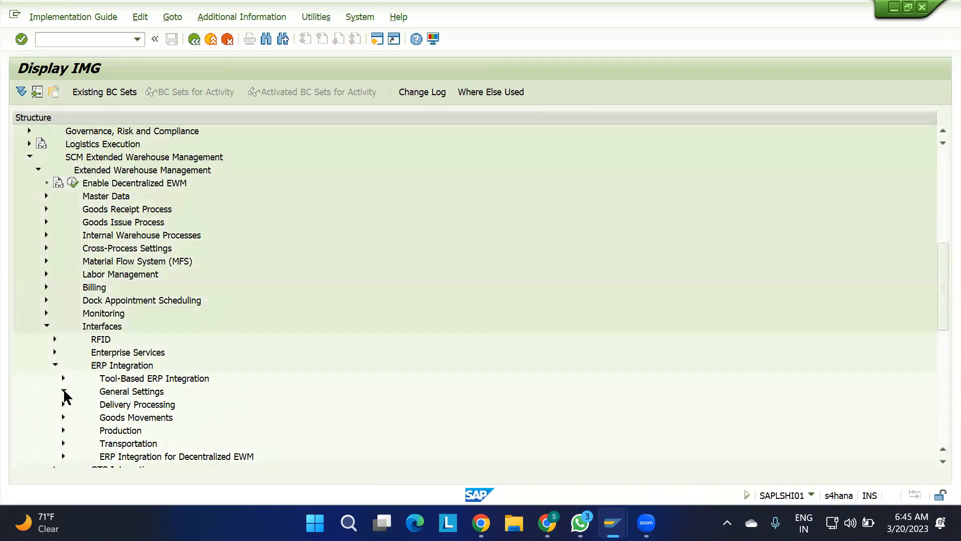
pyautogui.click(124, 420)
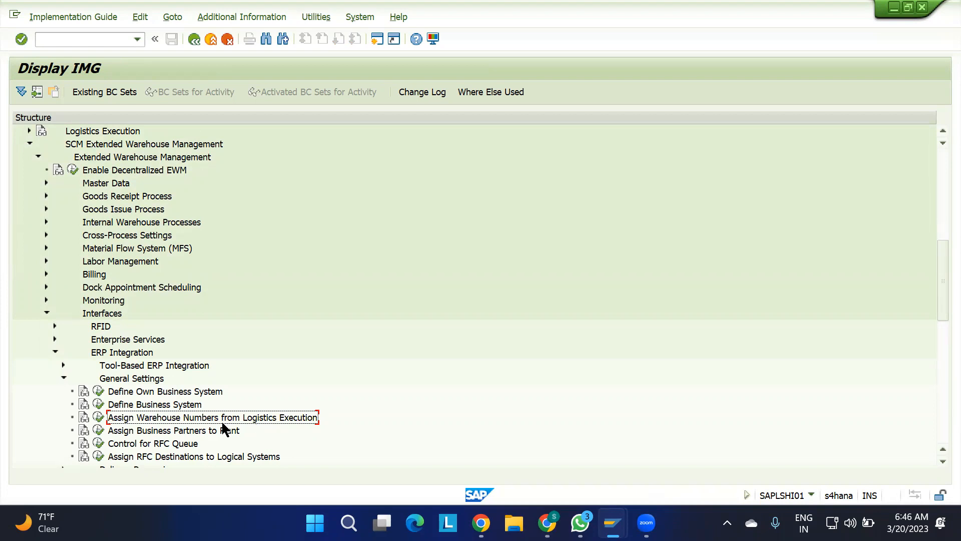
pyautogui.click(97, 418)
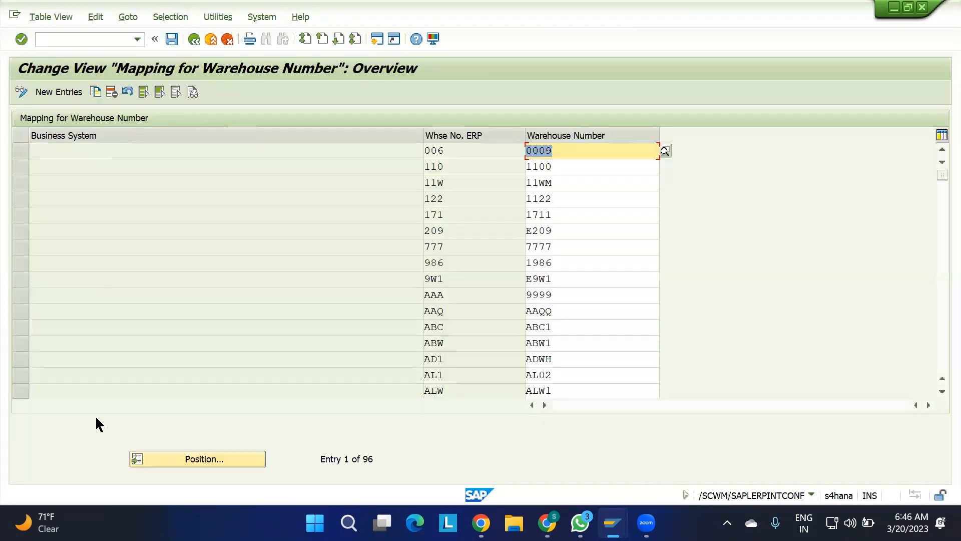
pyautogui.moveTo(446, 167); pyautogui.dragTo(386, 168)
pyautogui.moveTo(587, 170); pyautogui.dragTo(481, 170)
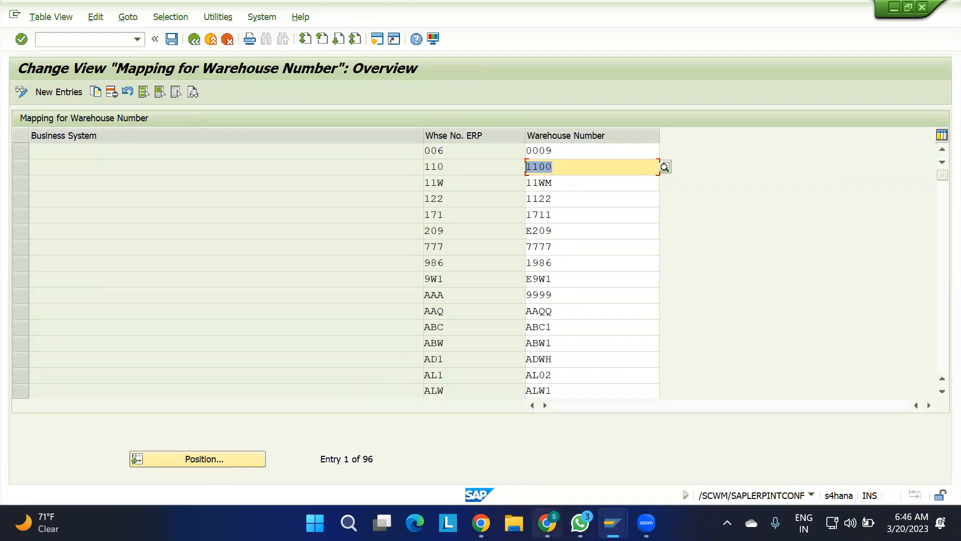
# Return to the IBD sheet in Google Sheets and select the HOW ? question in cell B42.
pyautogui.click(547, 522)
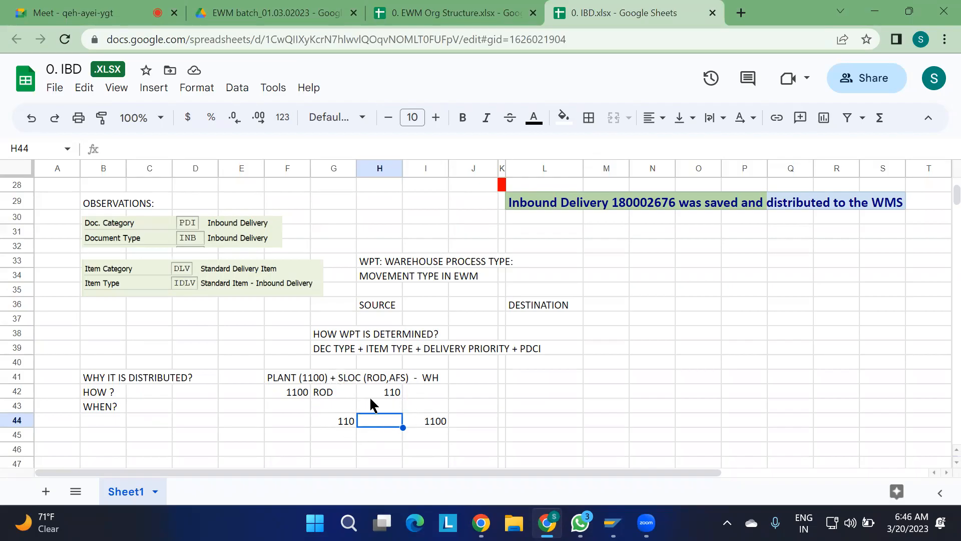
pyautogui.click(96, 393)
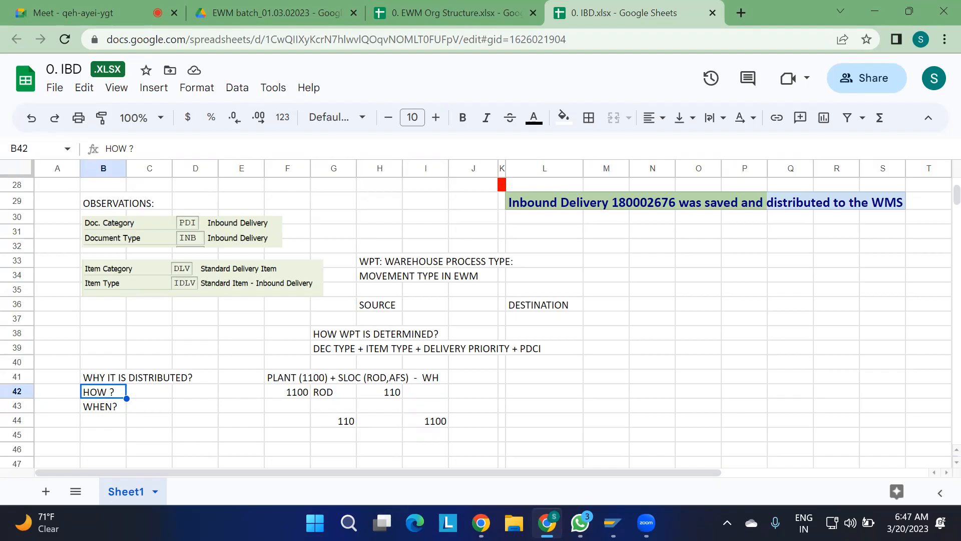
# Switch to the SAP EWM parameters session, return to its IMG and open Generate Distribution Model for Transaction Data Transfer to SAP EWM.
pyautogui.moveTo(613, 523)
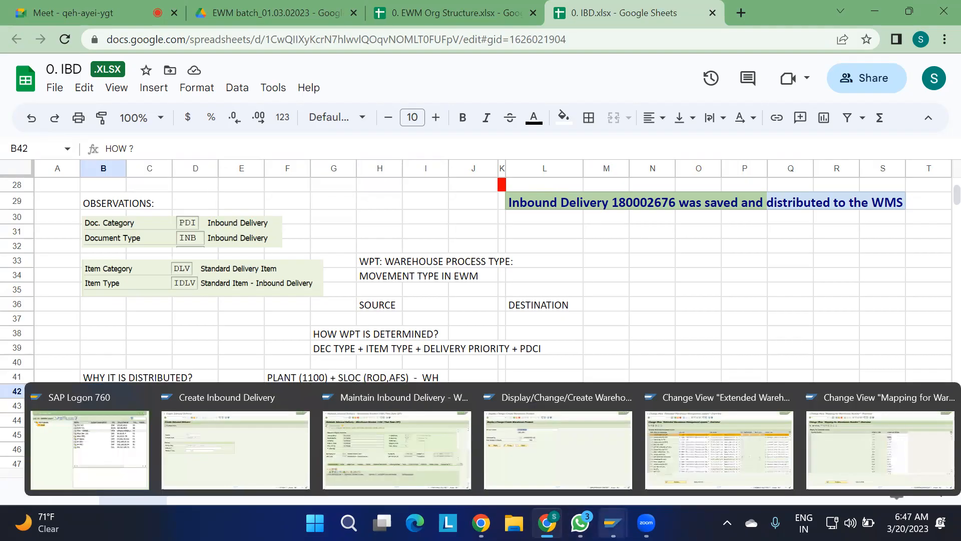
pyautogui.click(677, 466)
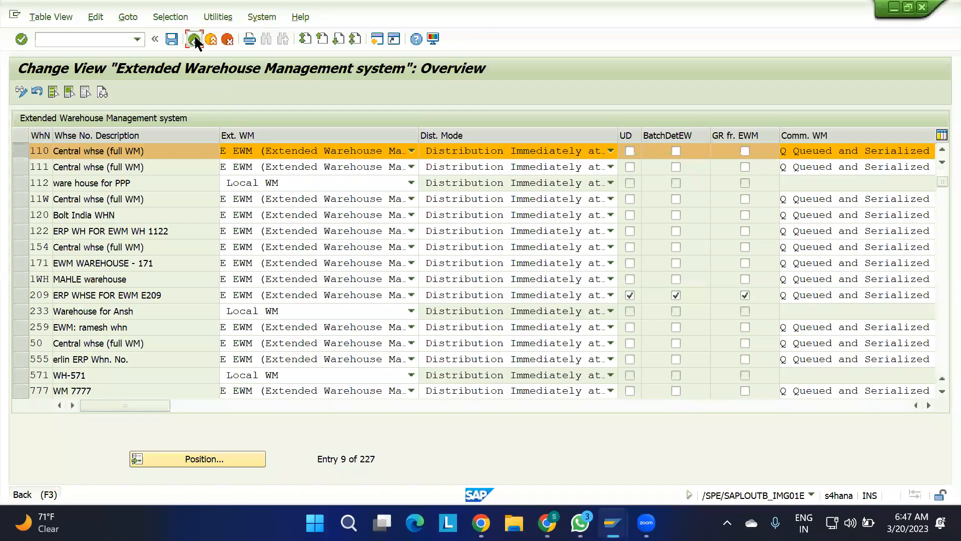
pyautogui.click(195, 39)
pyautogui.click(108, 379)
pyautogui.click(82, 379)
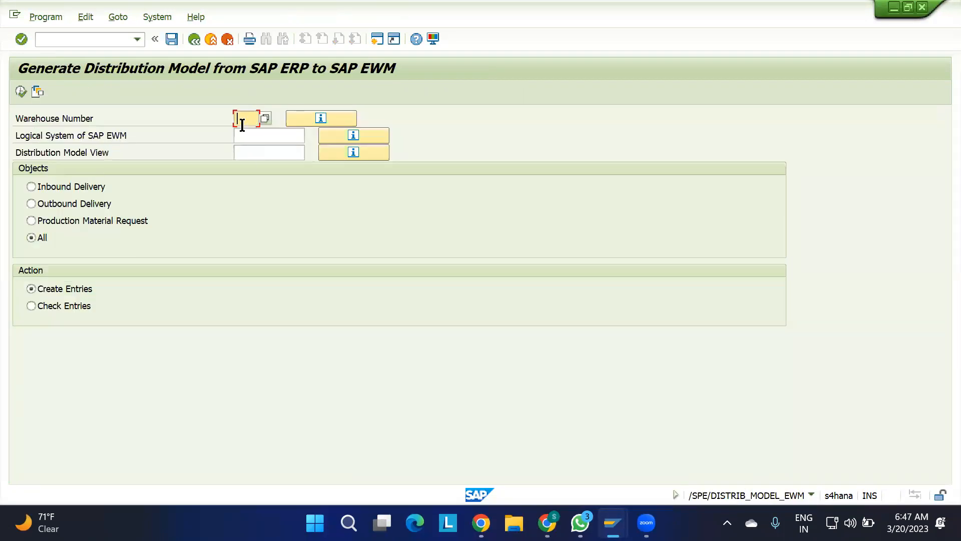
# Fill the distribution model selection with warehouse number 110, logical system MD1EWM100 and distribution model view EWM.
pyautogui.click(248, 115)
pyautogui.press('Return')
pyautogui.press('Tab')
pyautogui.press('Return')
pyautogui.press('Tab')
pyautogui.press('Tab')
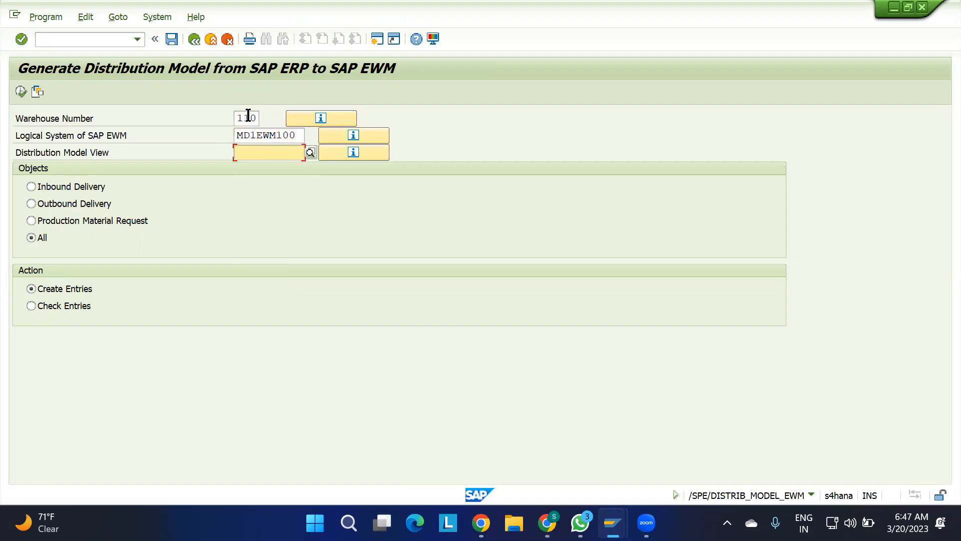
pyautogui.press('Return')
pyautogui.press('Tab')
pyautogui.hotkey('shift', 'Tab')
# Run the distribution model generation for all objects with Create Entries, review the listed entries and close the list.
pyautogui.click(20, 91)
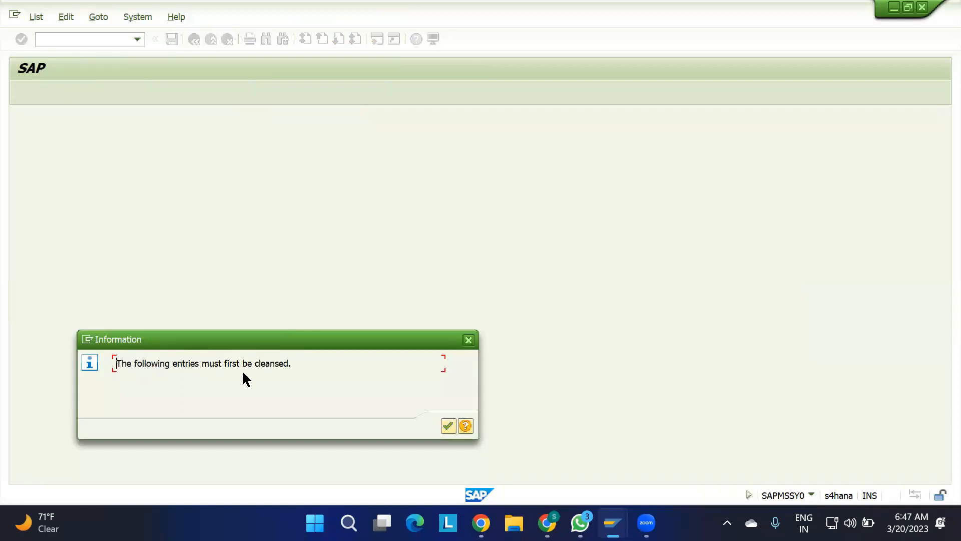
pyautogui.click(447, 425)
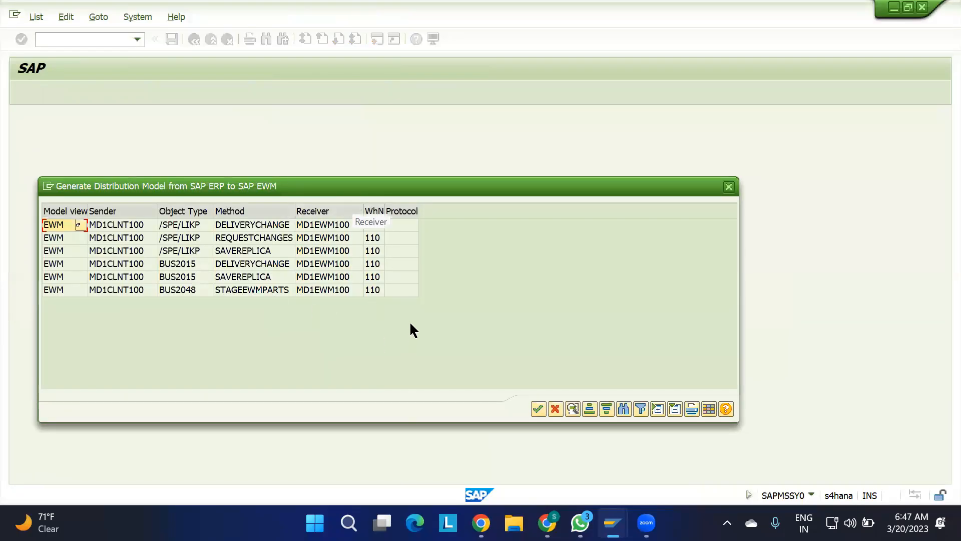
pyautogui.click(729, 189)
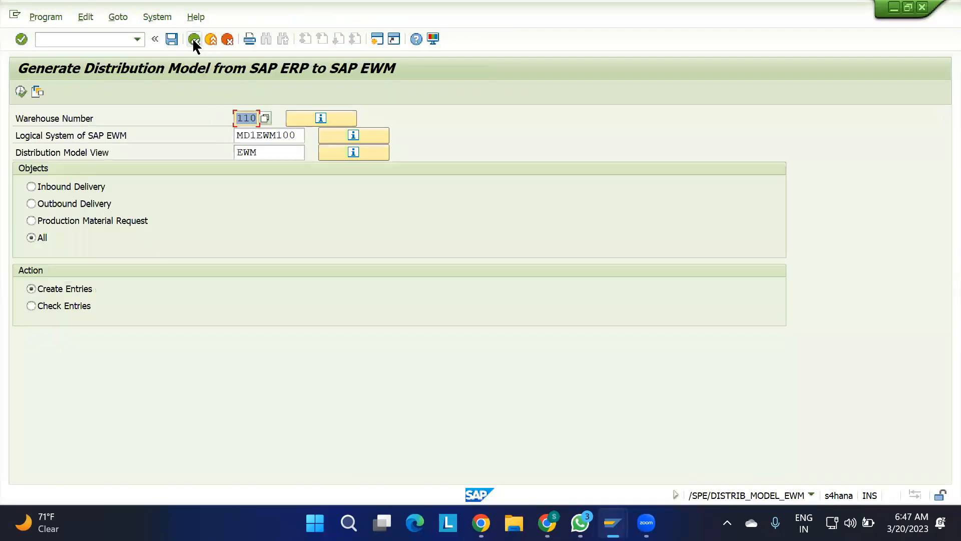
# Return to the IMG and reopen Configure SAP EWM-Specific Parameters to view the warehouse distribution modes.
pyautogui.click(193, 39)
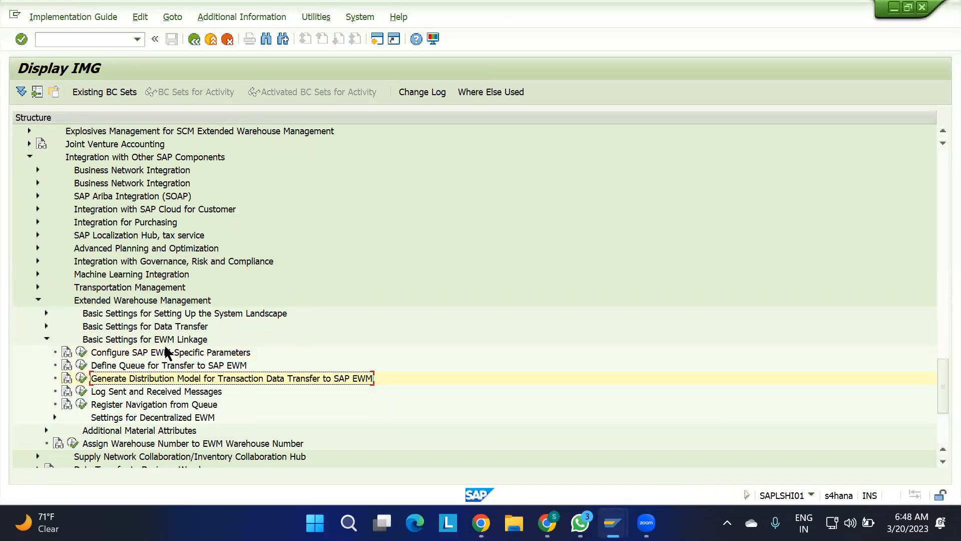
pyautogui.click(82, 352)
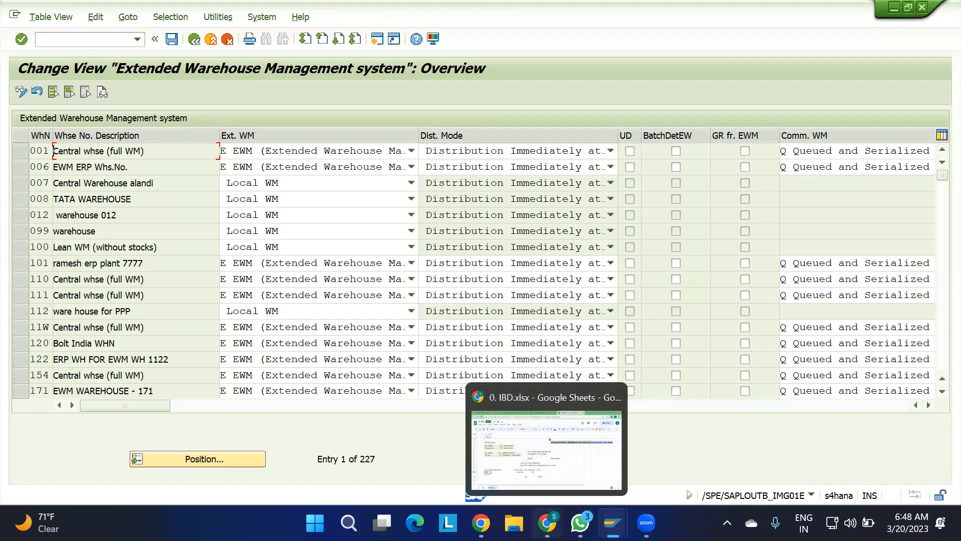
# Switch to the IBD spreadsheet and review the notes on why, how and when the inbound delivery is distributed.
pyautogui.click(547, 523)
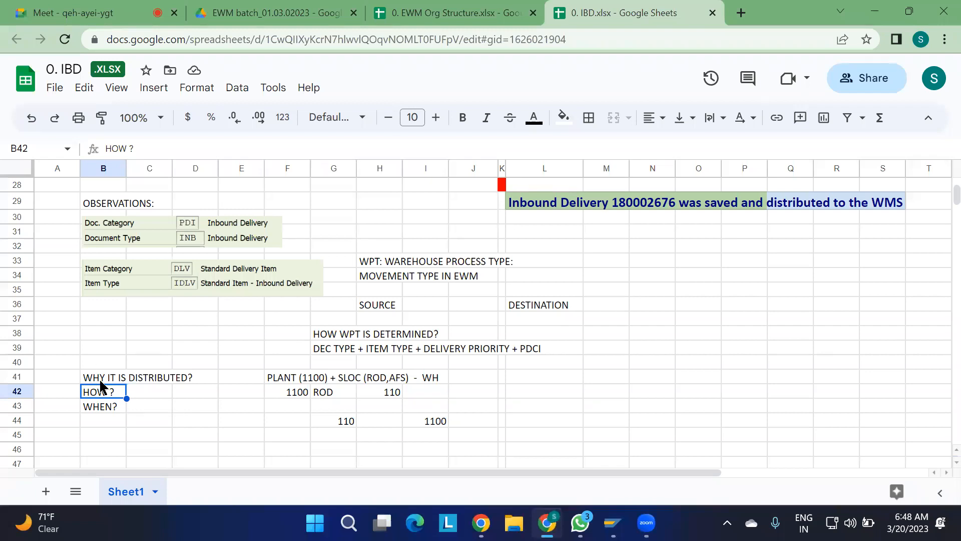
pyautogui.moveTo(95, 379); pyautogui.dragTo(188, 404)
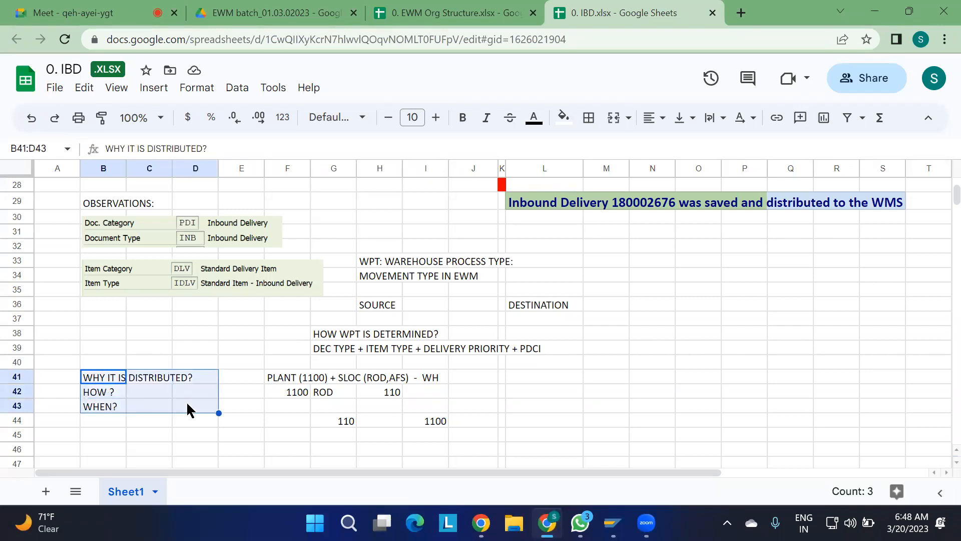
pyautogui.click(245, 421)
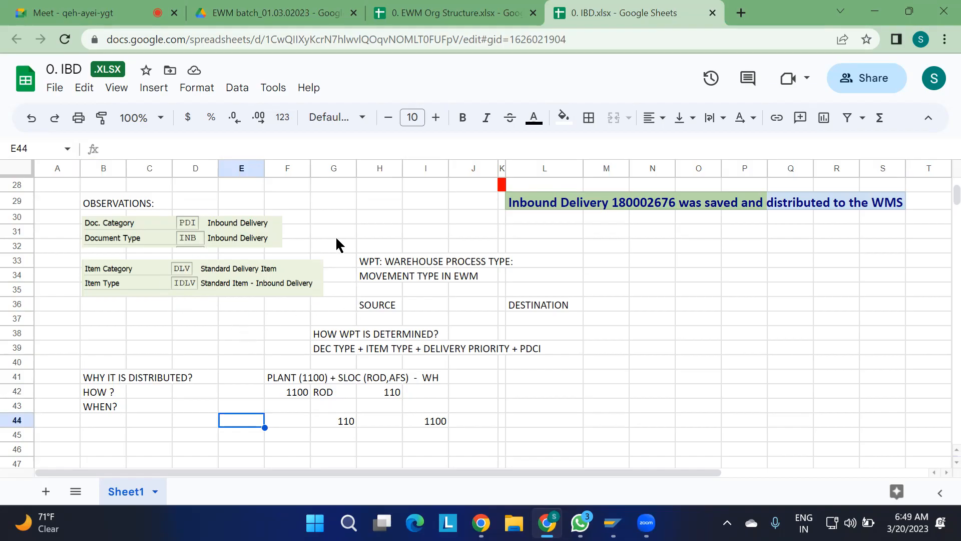
pyautogui.scroll(3, 335, 235)
pyautogui.scroll(-1, 335, 236)
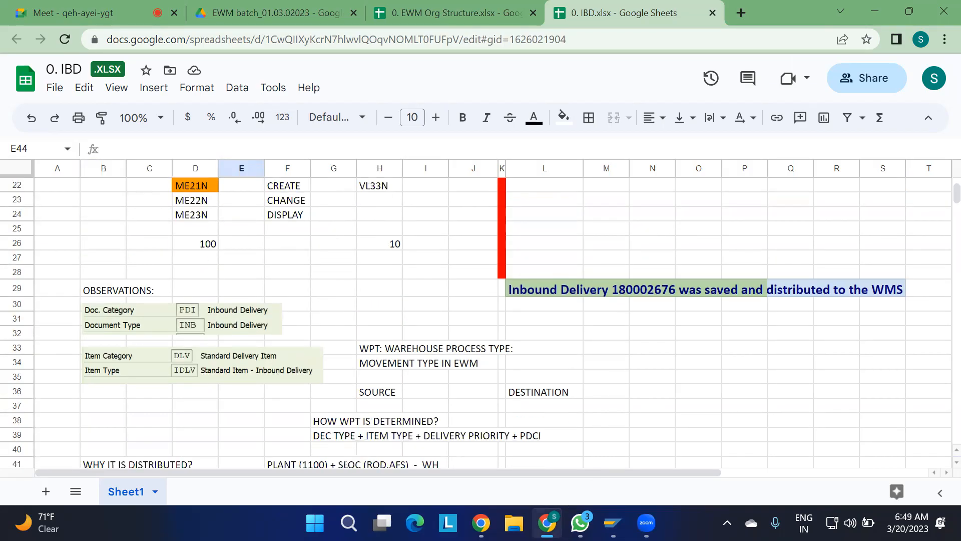
pyautogui.scroll(-3, 310, 334)
pyautogui.scroll(-1, 309, 342)
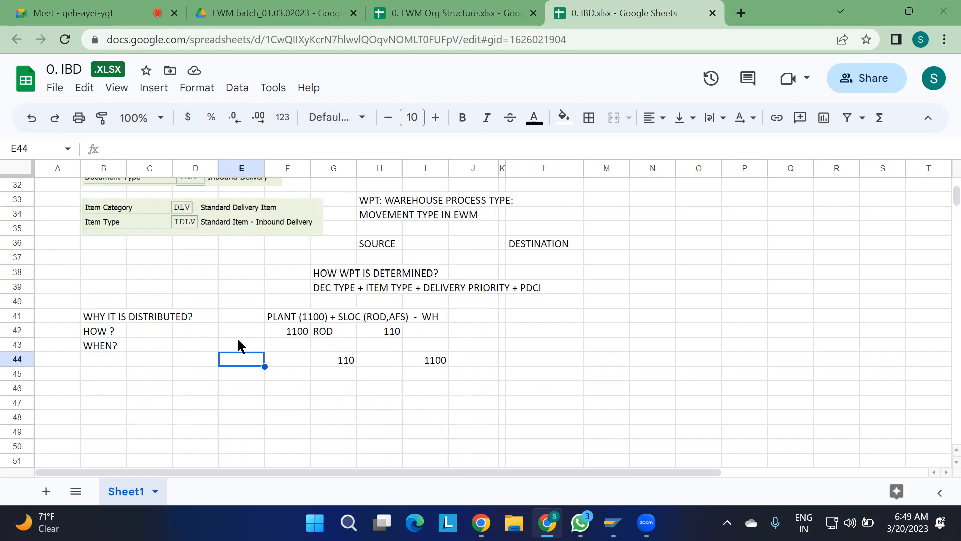
pyautogui.scroll(1, 213, 300)
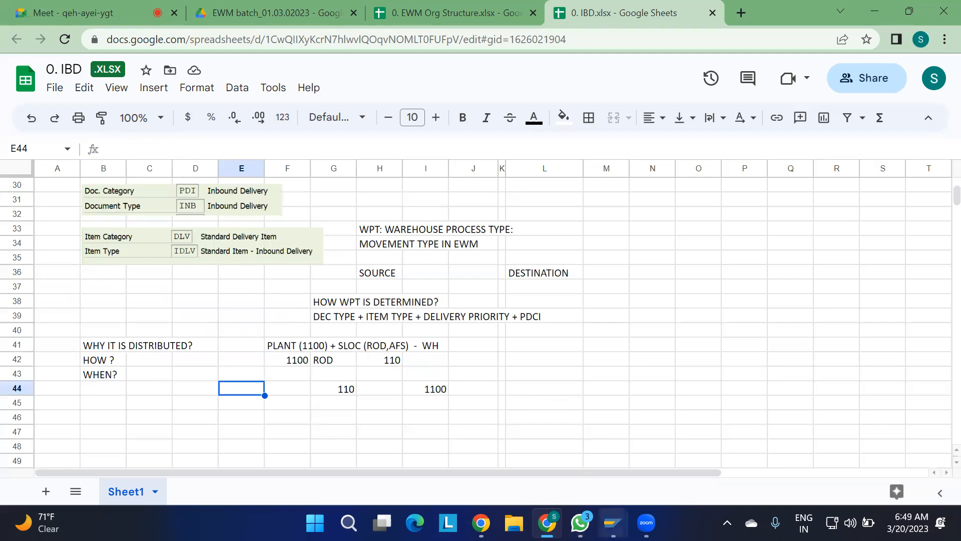
# Switch to the SAP Create Inbound Delivery session, go to Change Inbound Delivery and open the proposed delivery.
pyautogui.moveTo(611, 522)
pyautogui.click(253, 445)
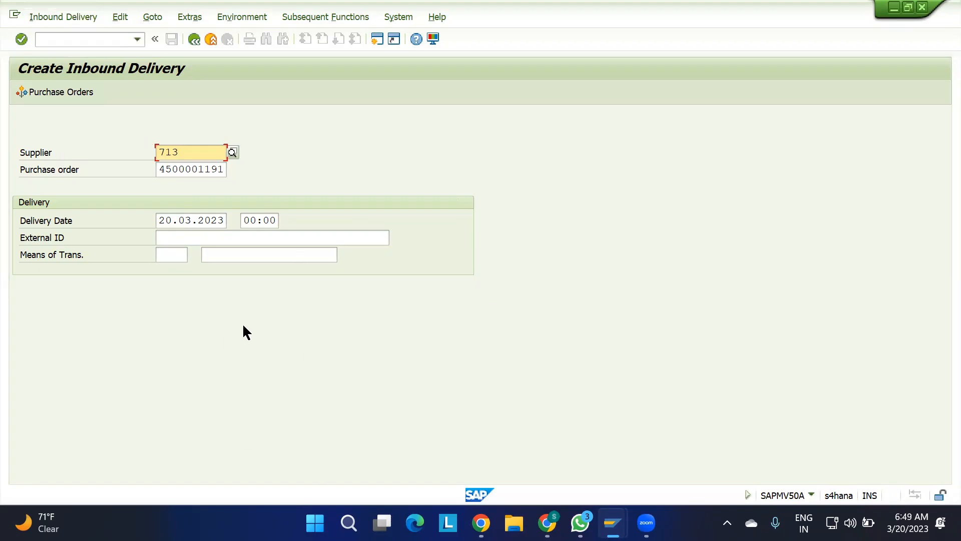
pyautogui.click(52, 18)
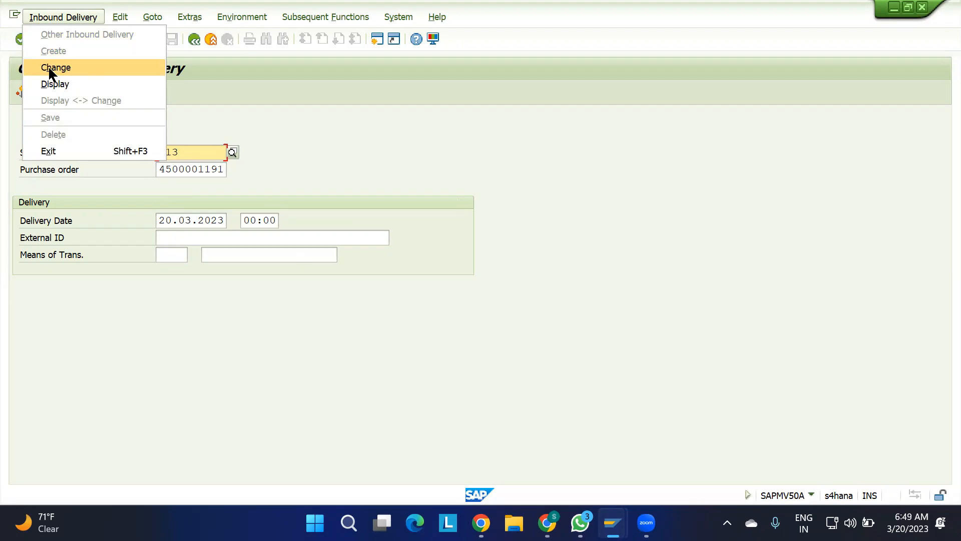
pyautogui.click(62, 67)
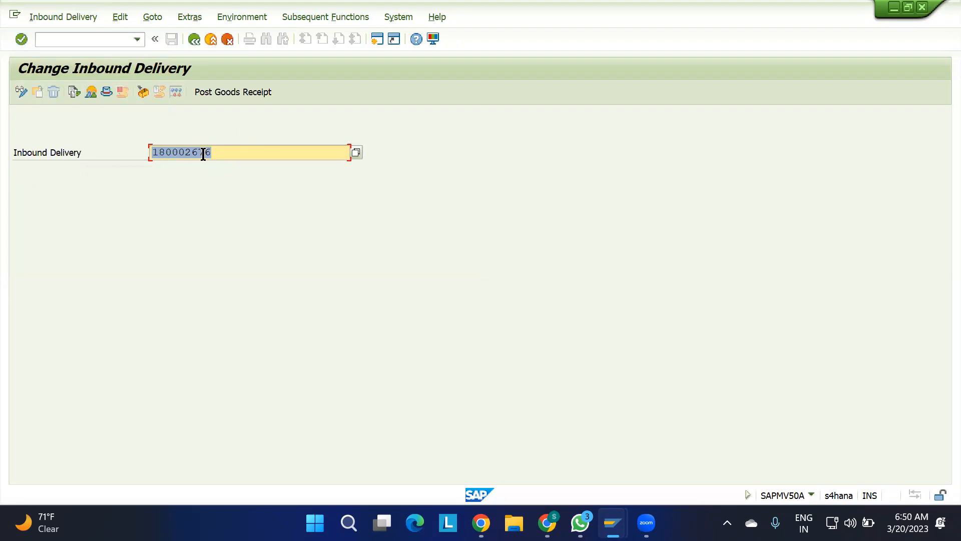
pyautogui.press('Return')
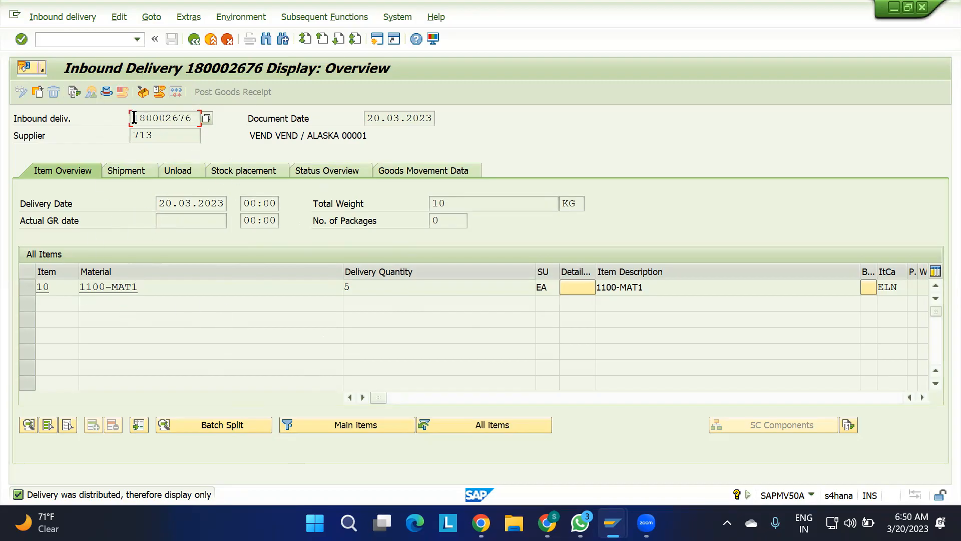
# Open the delivery's header details and check the delivery type in the administration data.
pyautogui.moveTo(134, 118); pyautogui.dragTo(233, 125)
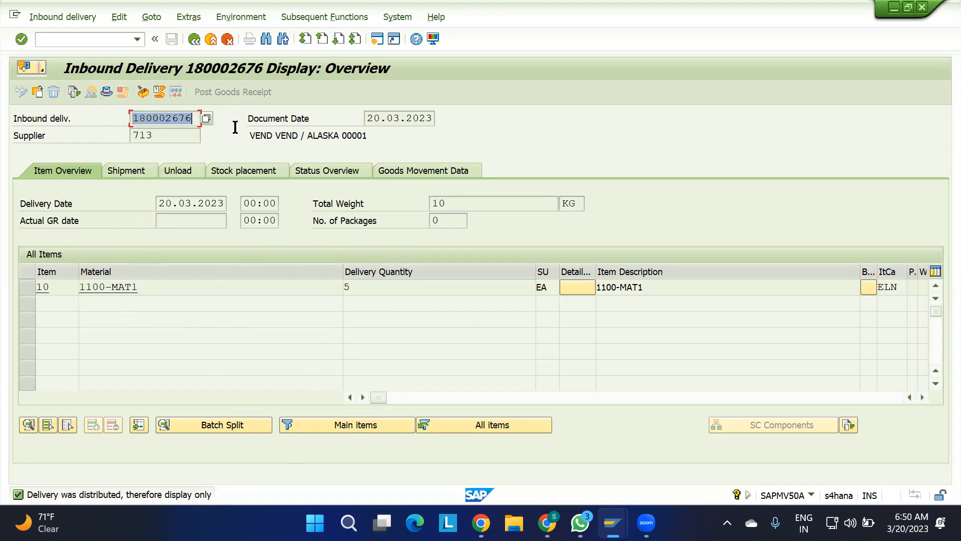
pyautogui.click(104, 91)
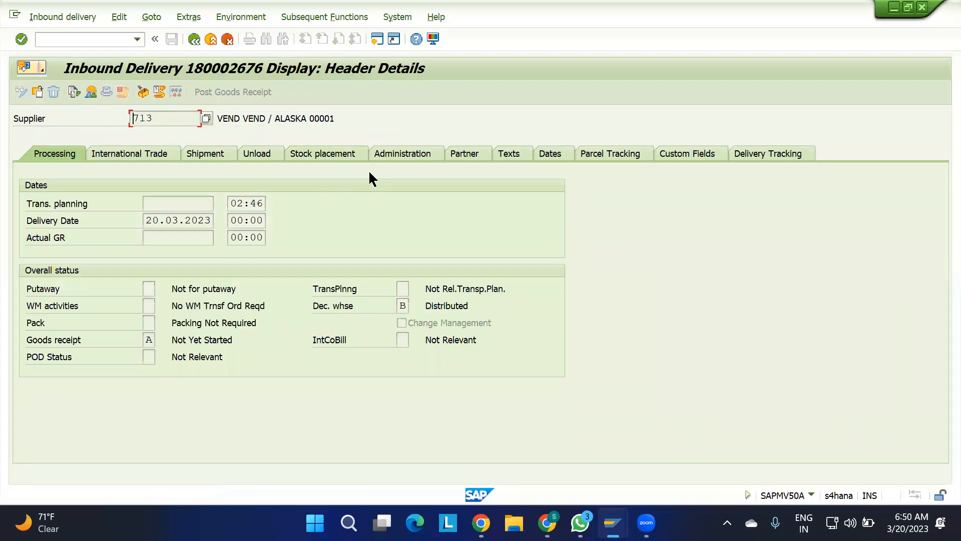
pyautogui.click(413, 159)
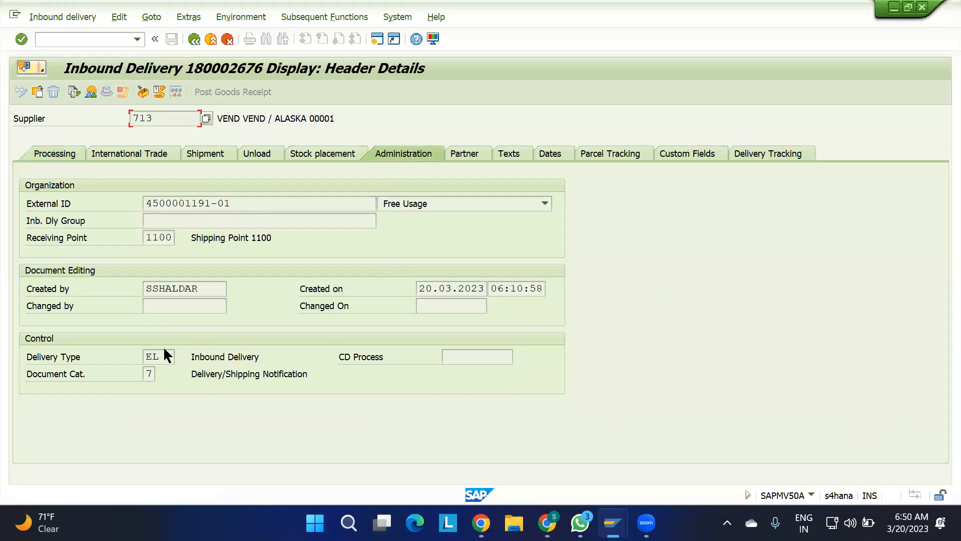
pyautogui.moveTo(163, 357); pyautogui.dragTo(101, 355)
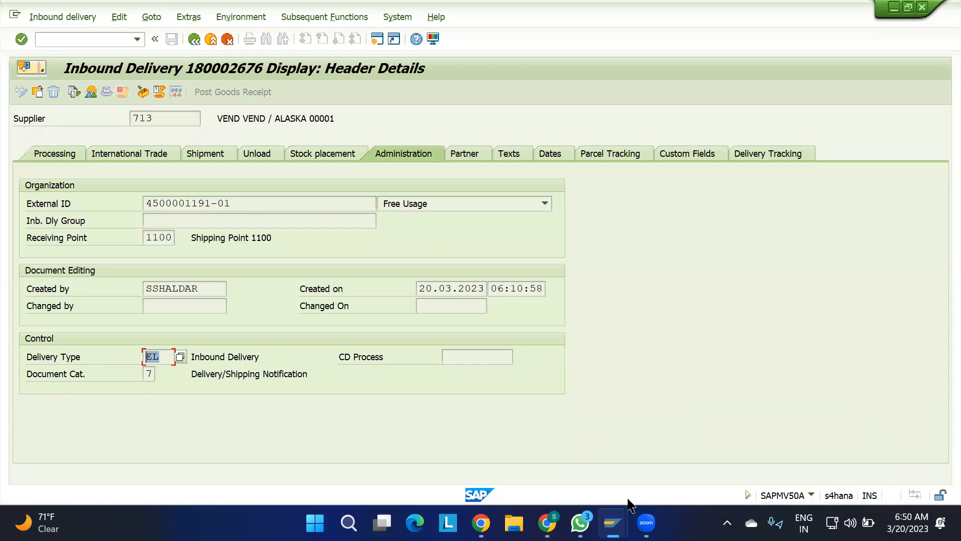
# Switch to the IBD spreadsheet and enter "ERP:" in B47 and "DELIVERY TYPE: EL" in B48.
pyautogui.moveTo(613, 523)
pyautogui.click(548, 522)
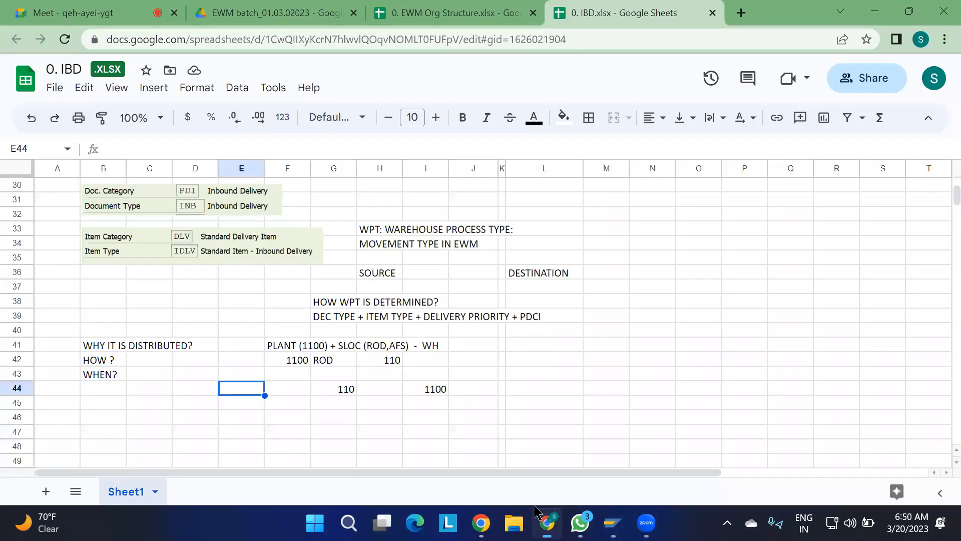
pyautogui.click(102, 349)
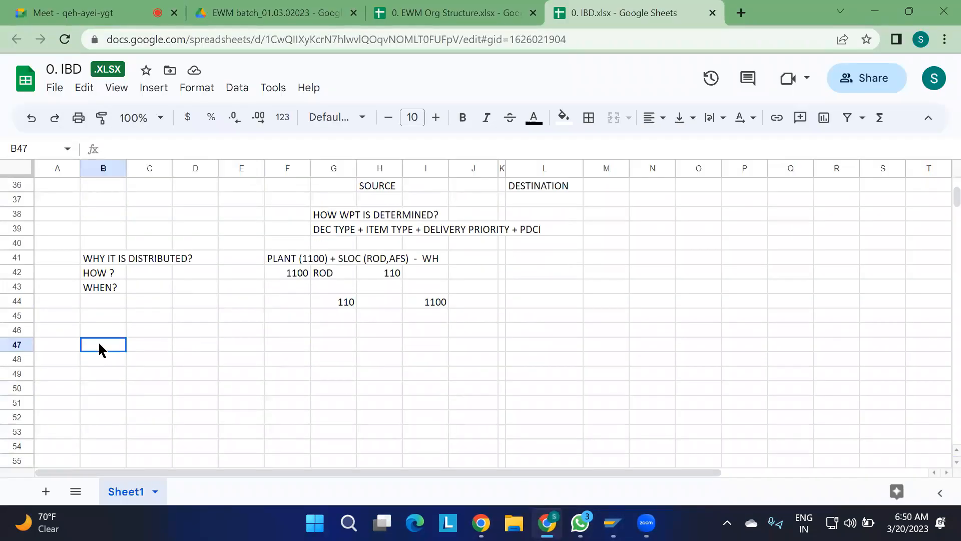
pyautogui.write('ERP:')
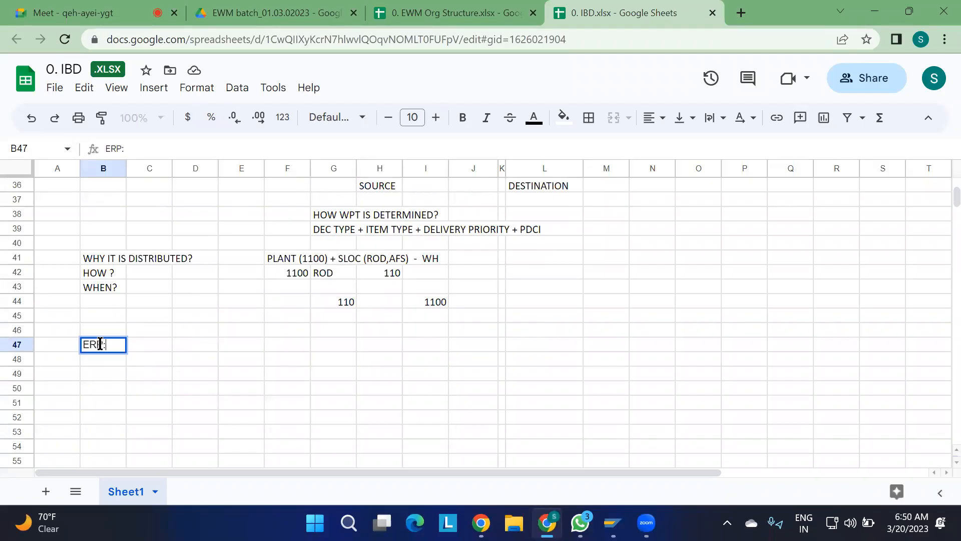
pyautogui.press('Return')
pyautogui.write('DELIVERY')
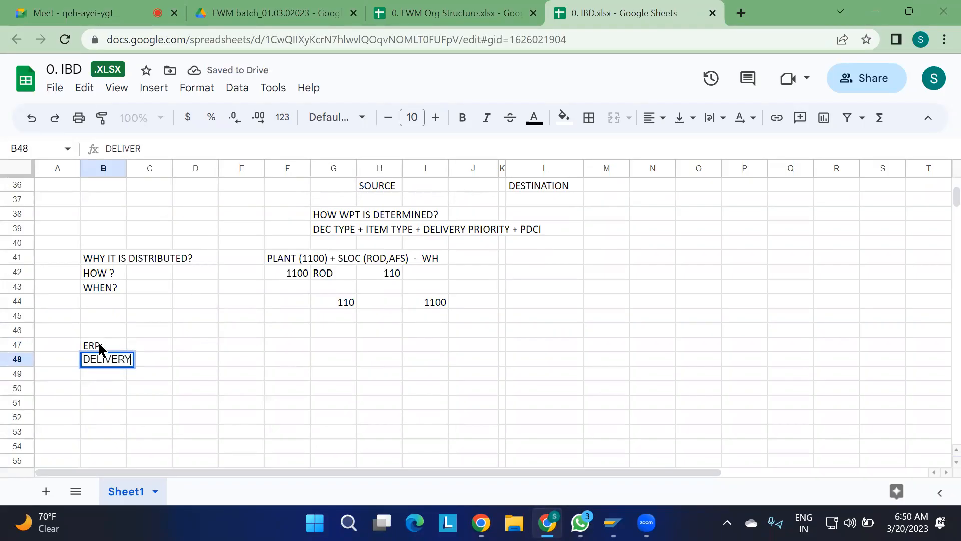
pyautogui.write(' TYPE')
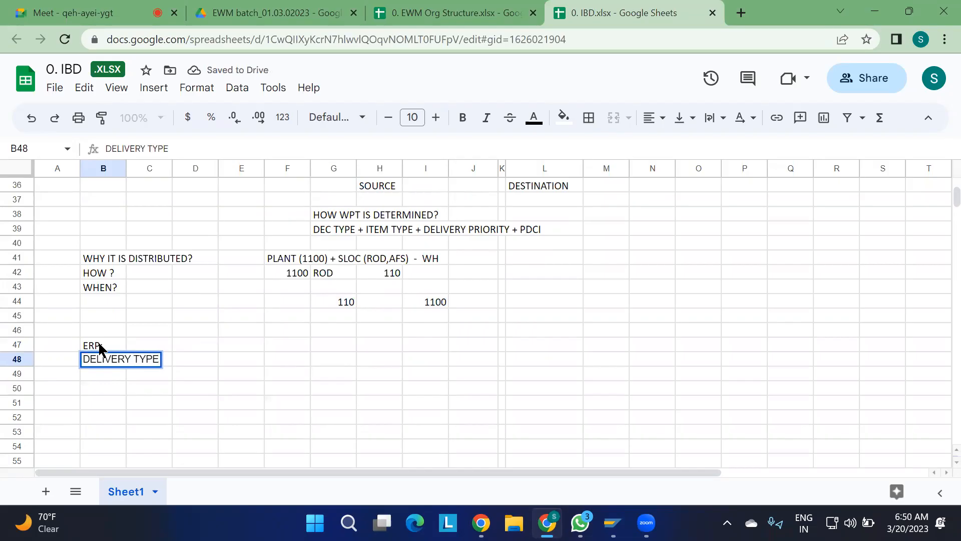
pyautogui.write(': EL')
pyautogui.click(263, 377)
# Switch back to the SAP inbound delivery, return to its overview and check the item category of item 10.
pyautogui.hotkey('alt', 'Tab')
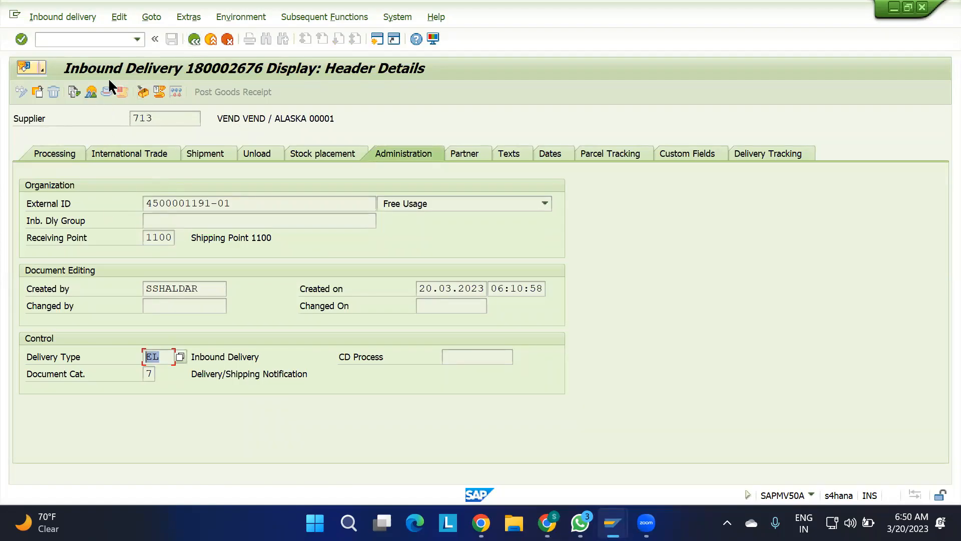
pyautogui.click(92, 91)
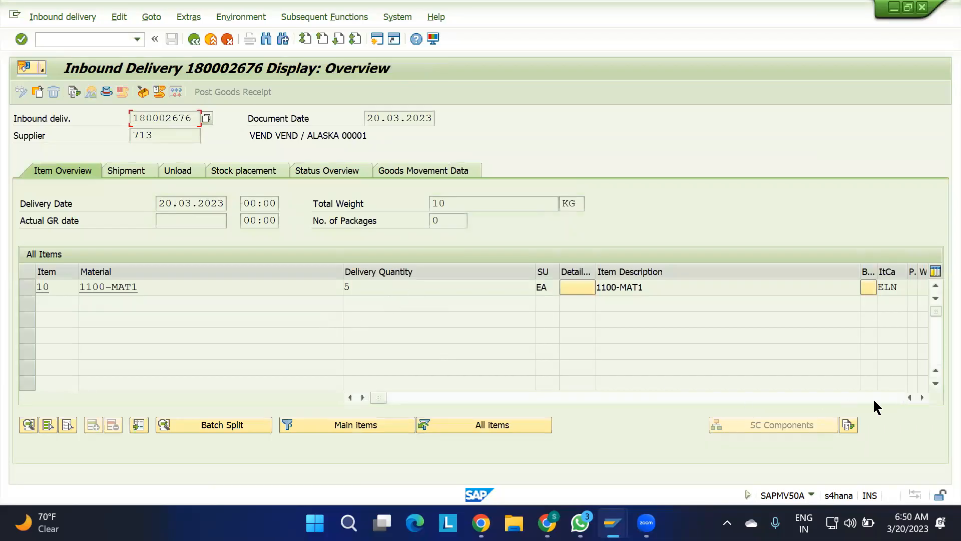
pyautogui.click(922, 397)
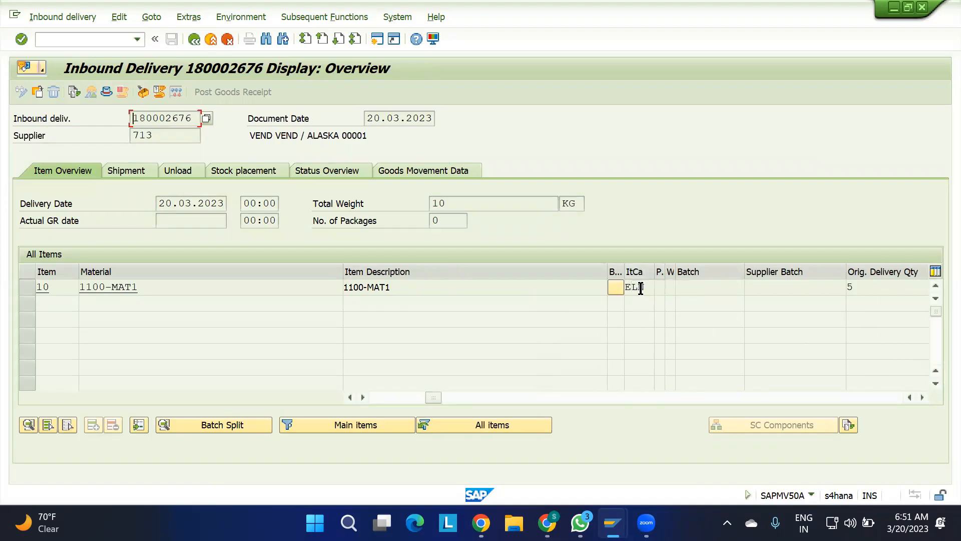
pyautogui.moveTo(644, 287); pyautogui.dragTo(627, 287)
# Return to the IBD spreadsheet and enter "ITEM CATEGORY : ELN" in B49.
pyautogui.hotkey('alt', 'Tab')
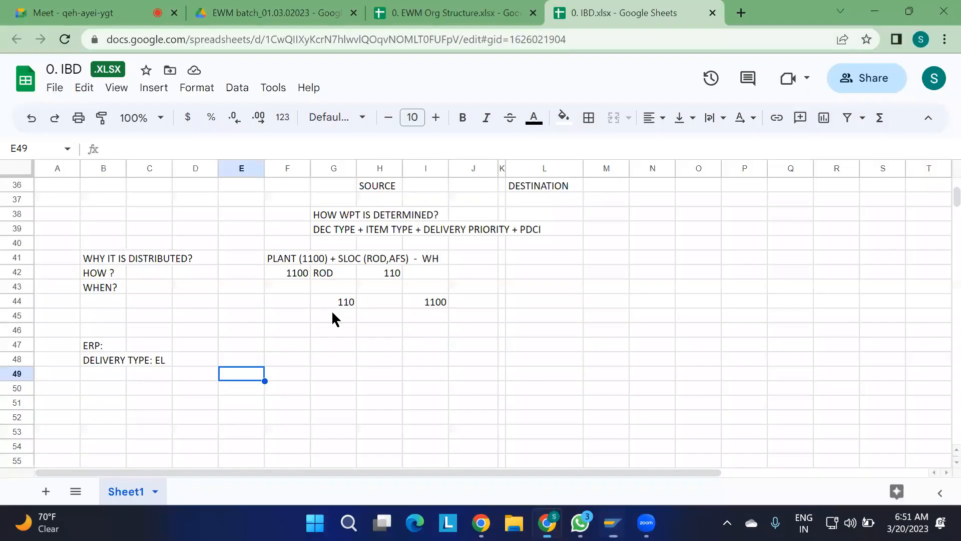
pyautogui.click(96, 372)
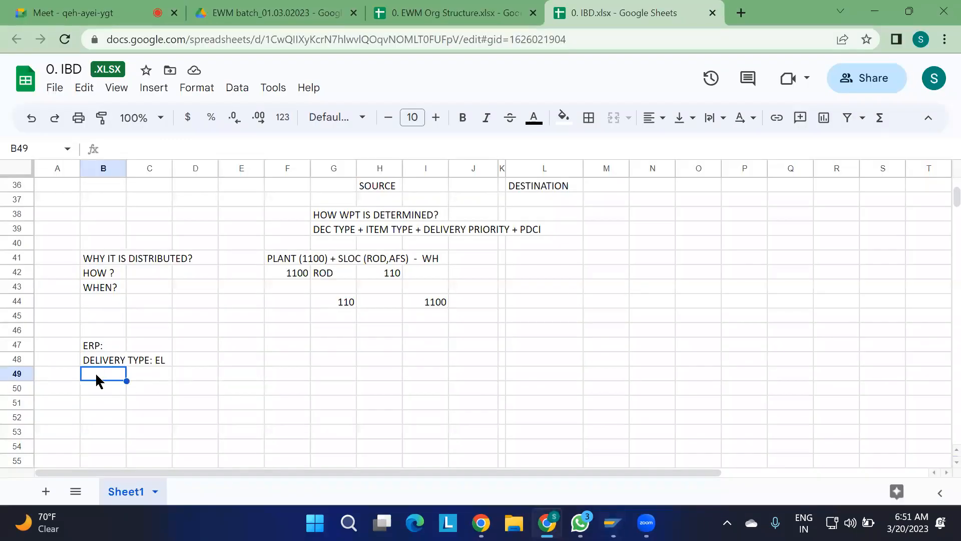
pyautogui.write('ITEM CATE')
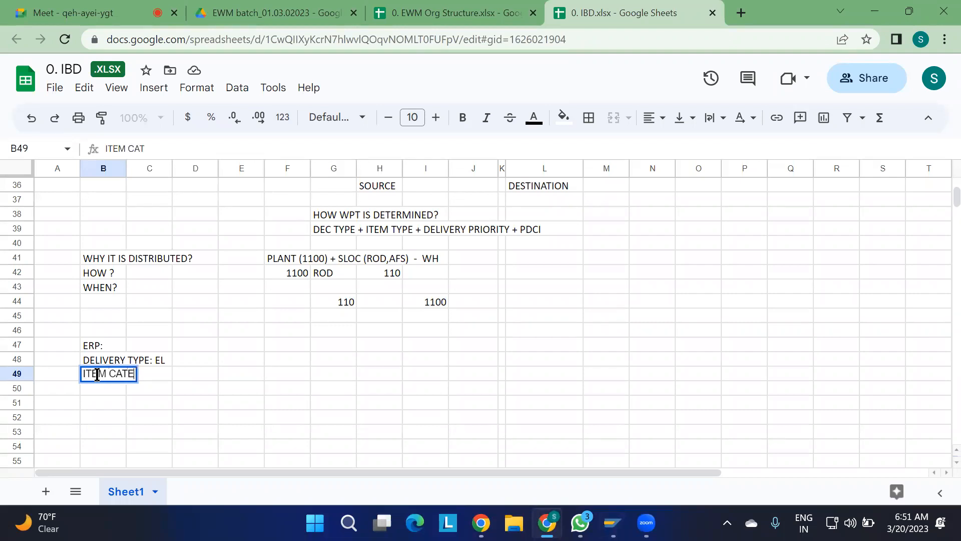
pyautogui.write('GORY ')
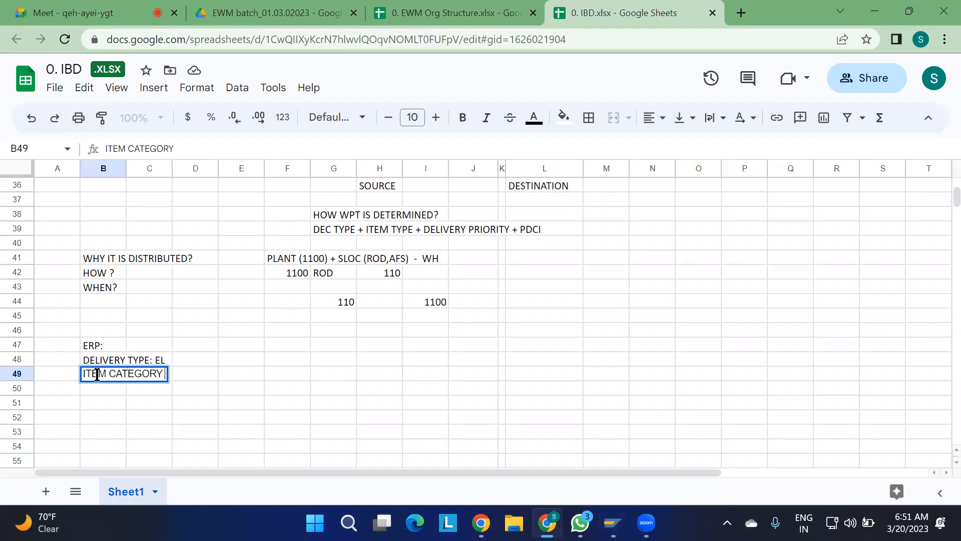
pyautogui.write(': ELN')
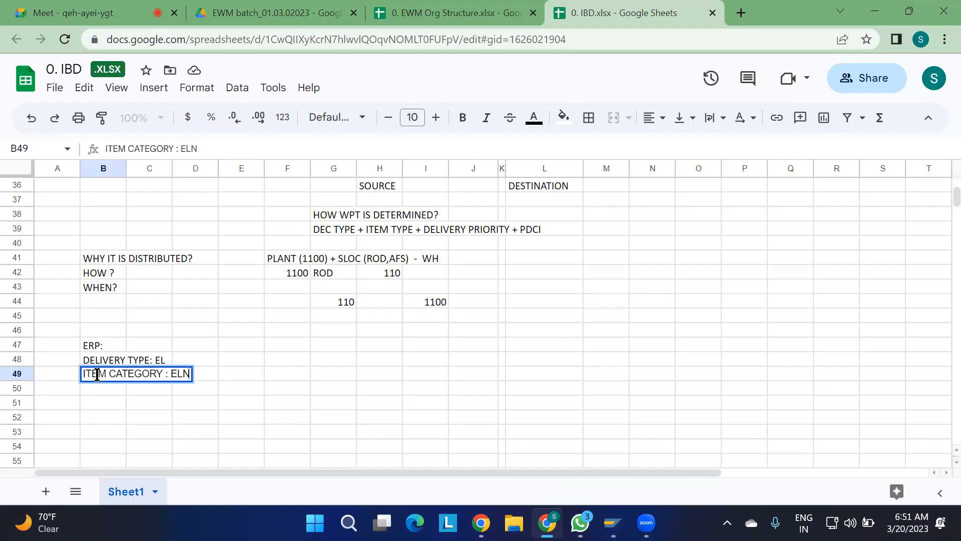
pyautogui.click(235, 446)
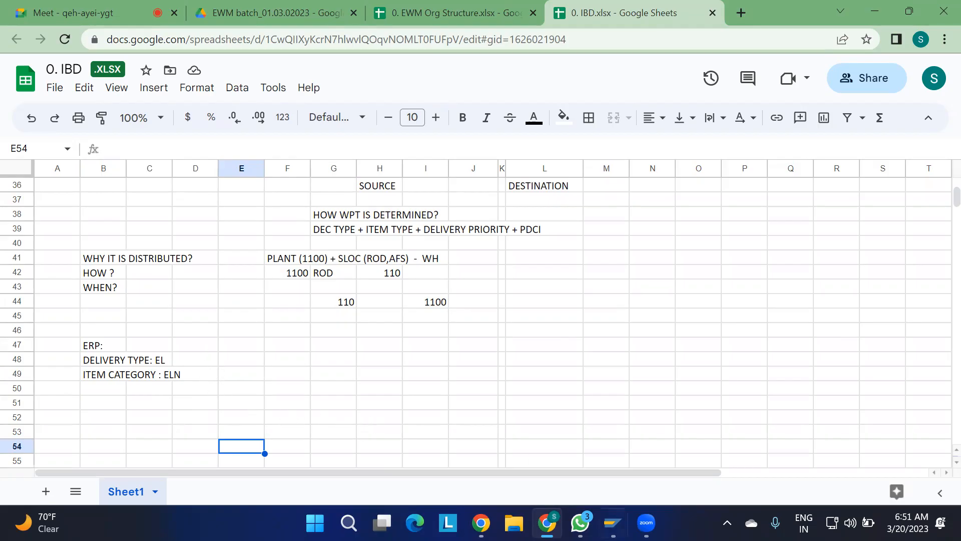
# Review the EWM document and item types in the observations above the new ERP delivery notes.
pyautogui.click(242, 287)
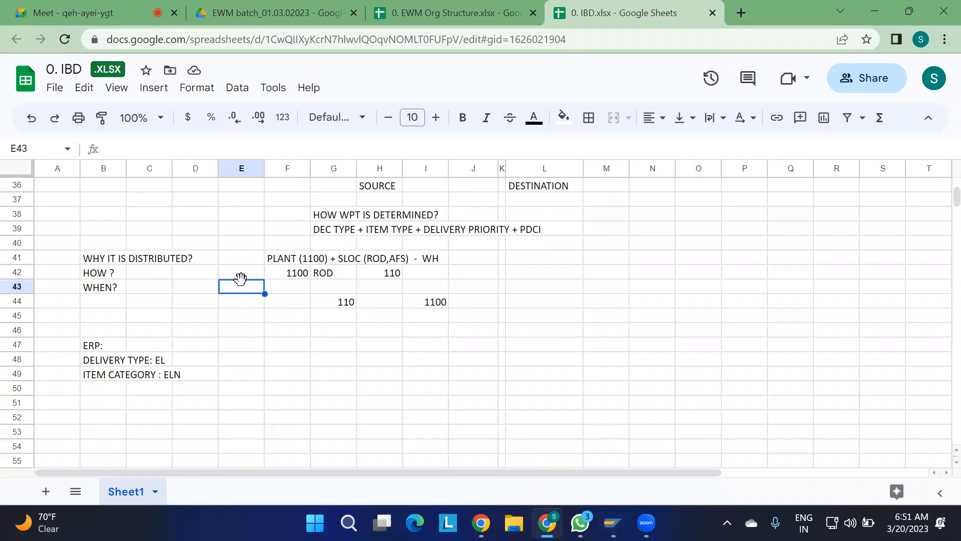
pyautogui.scroll(1, 241, 287)
pyautogui.scroll(1, 242, 286)
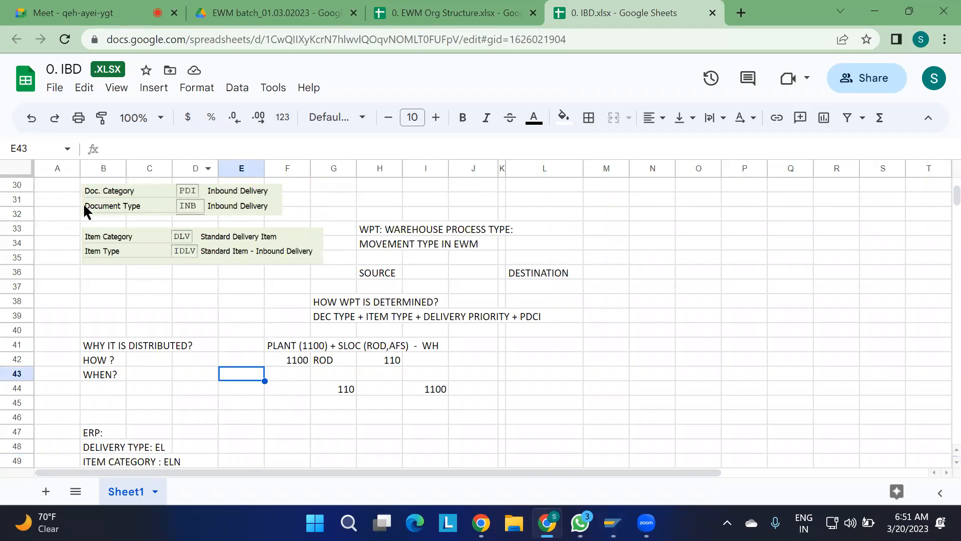
pyautogui.scroll(-2, 241, 386)
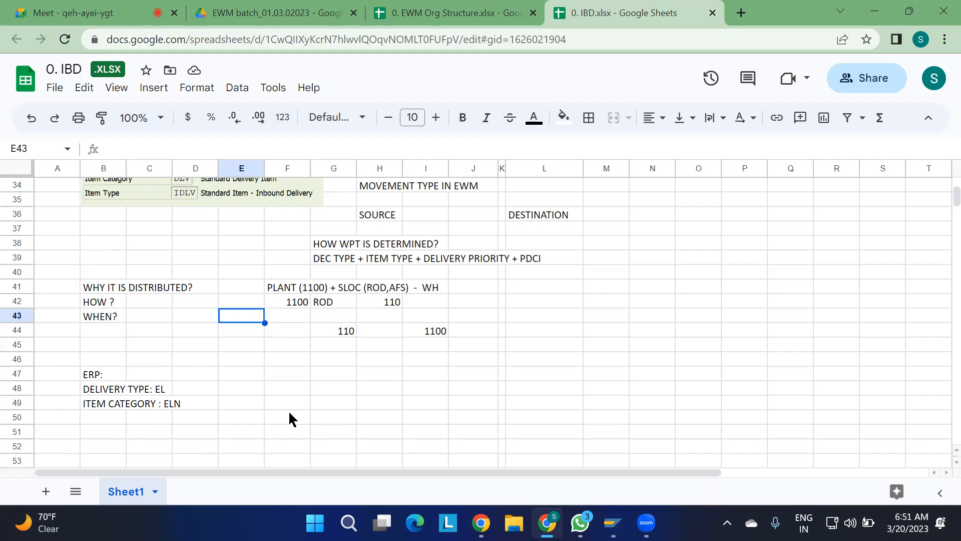
# Switch to the SAP Extended Warehouse Management system view session and start transaction SPRO.
pyautogui.moveTo(619, 517)
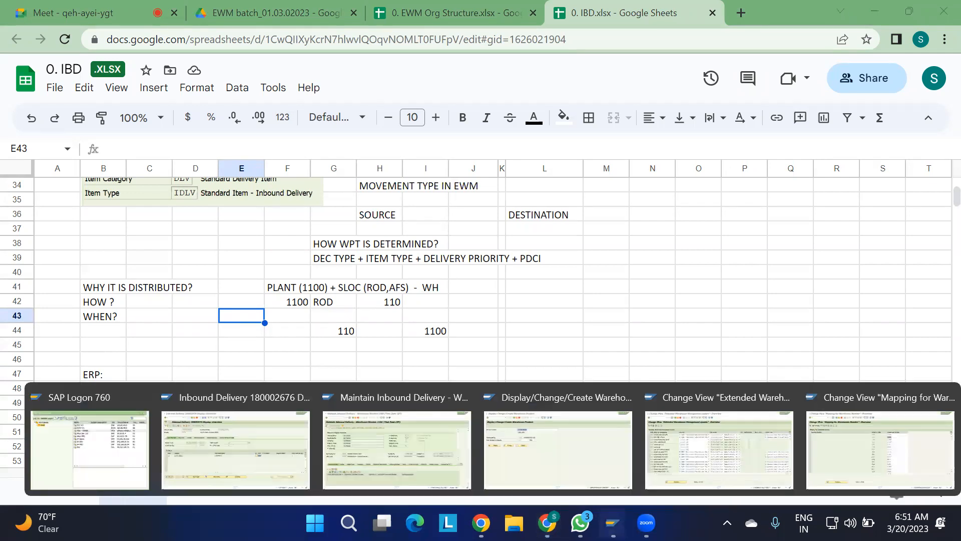
pyautogui.click(713, 452)
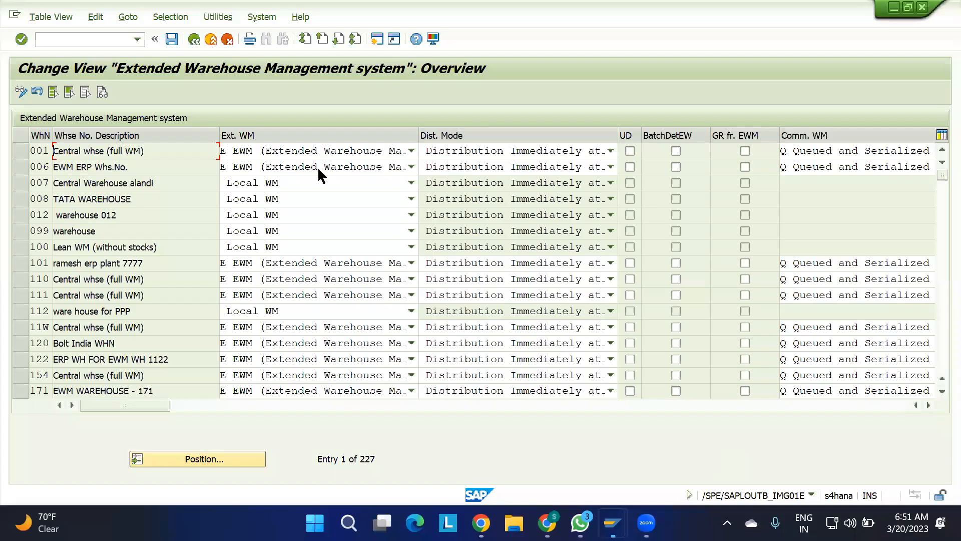
pyautogui.click(64, 41)
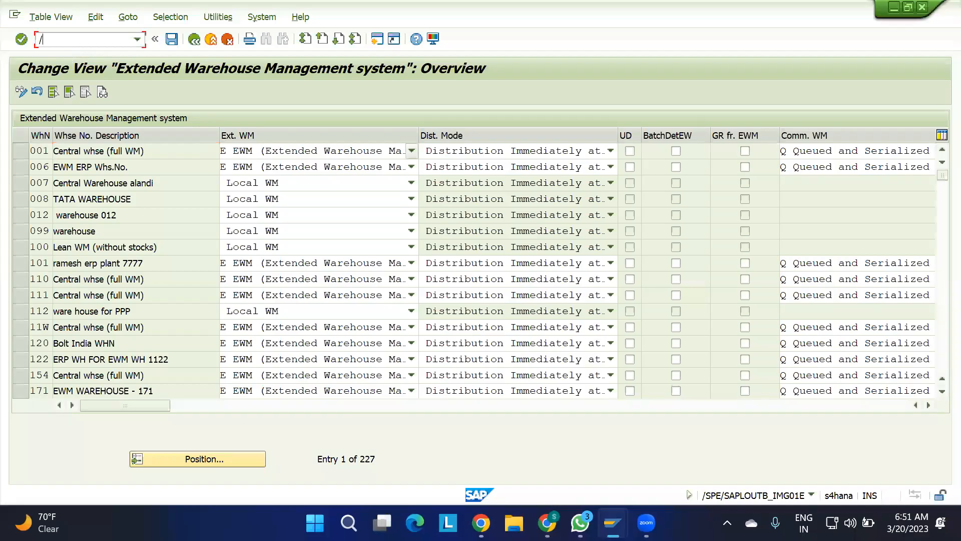
pyautogui.click(66, 42)
pyautogui.write('SPRO')
pyautogui.press('Return')
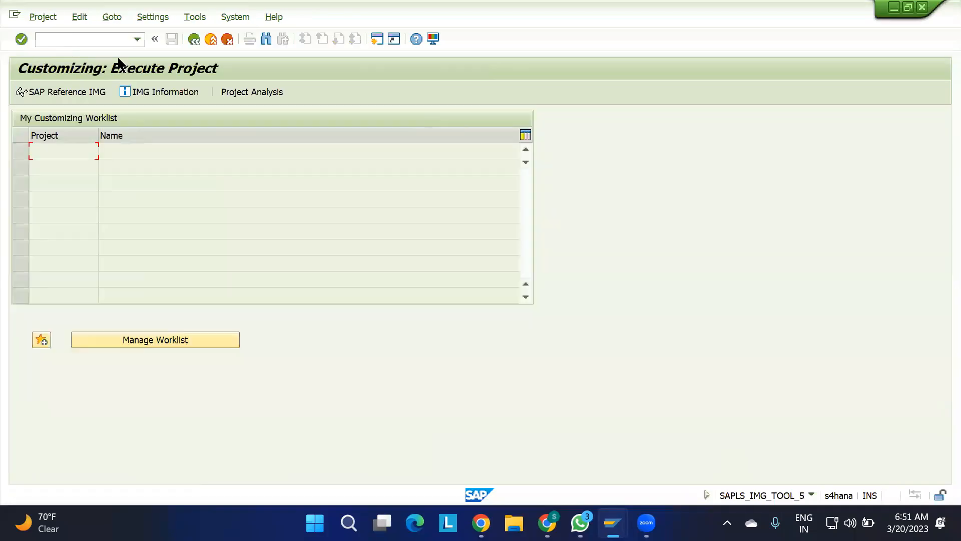
# Open the SAP Reference IMG, check the ERP type notes in the IBD spreadsheet and return to the IMG.
pyautogui.click(82, 89)
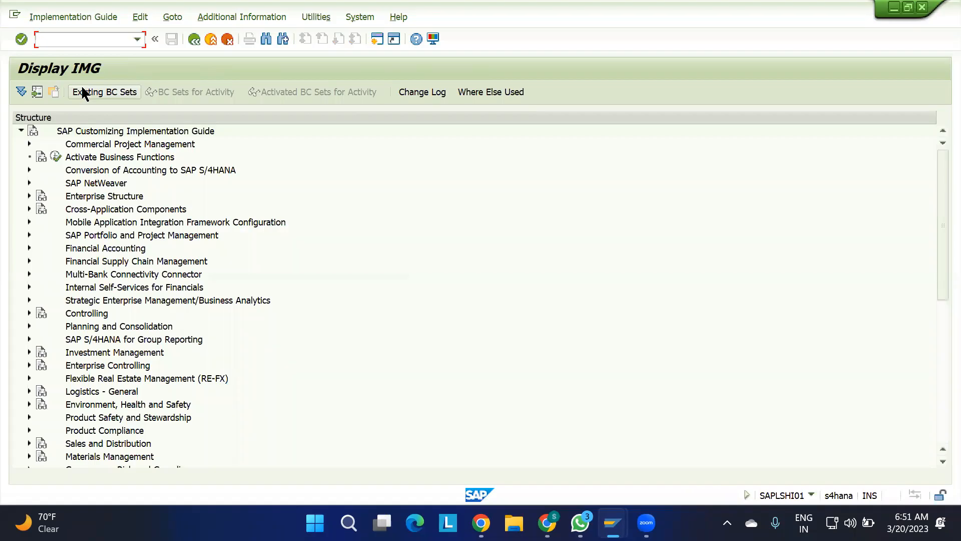
pyautogui.moveTo(613, 522)
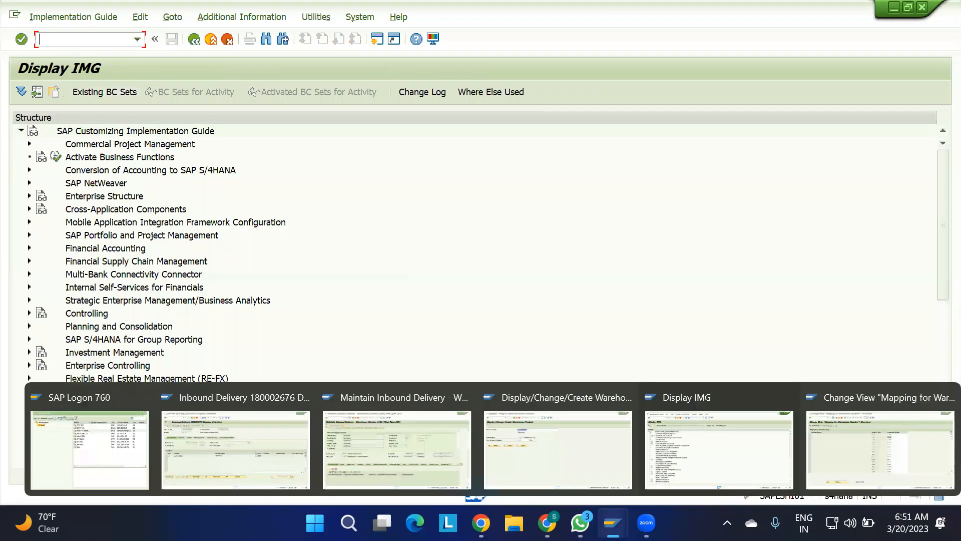
pyautogui.click(547, 522)
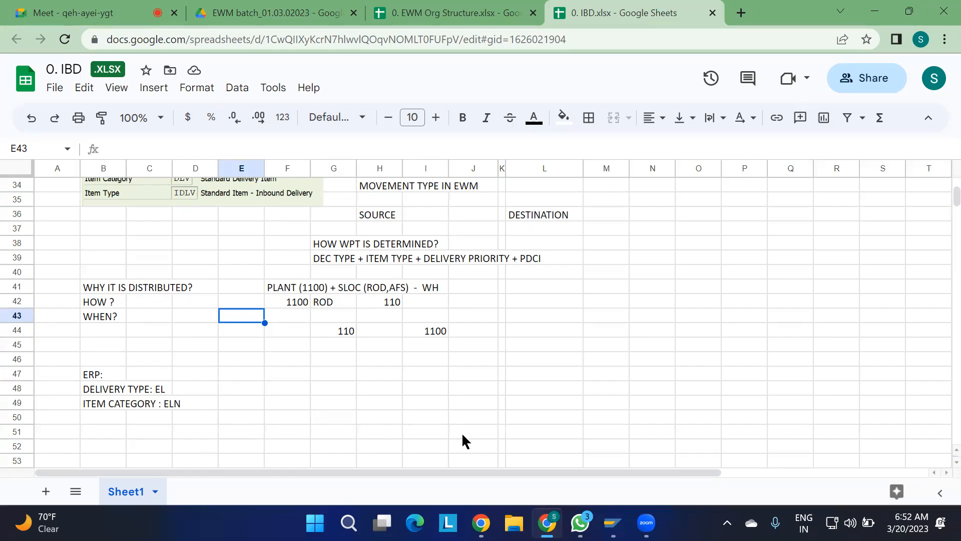
pyautogui.hotkey('alt', 'Tab')
# Expand SCM Extended Warehouse Management > Extended Warehouse Management > Interfaces > ERP Integration > Delivery Processing in the IMG structure.
pyautogui.scroll(-6, 162, 329)
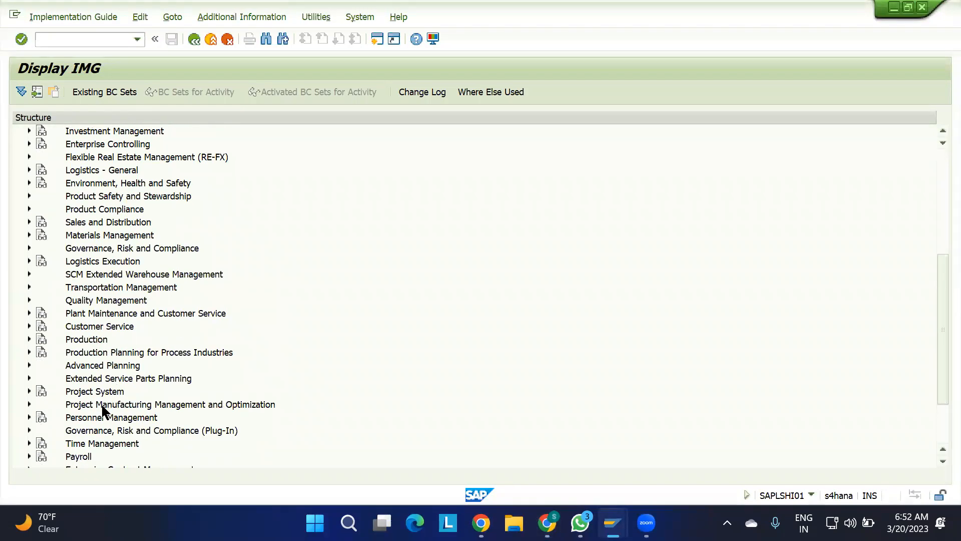
pyautogui.click(29, 274)
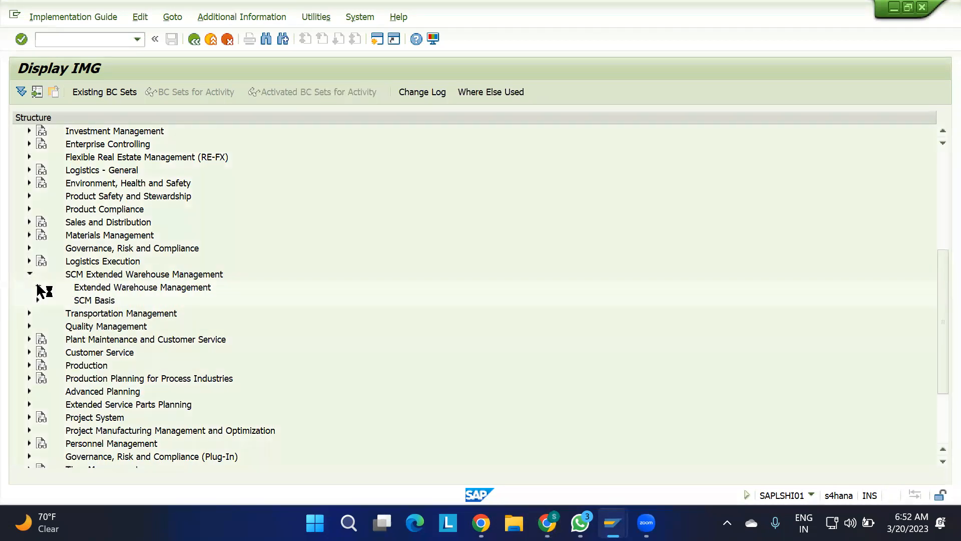
pyautogui.click(38, 287)
pyautogui.scroll(-5, 151, 361)
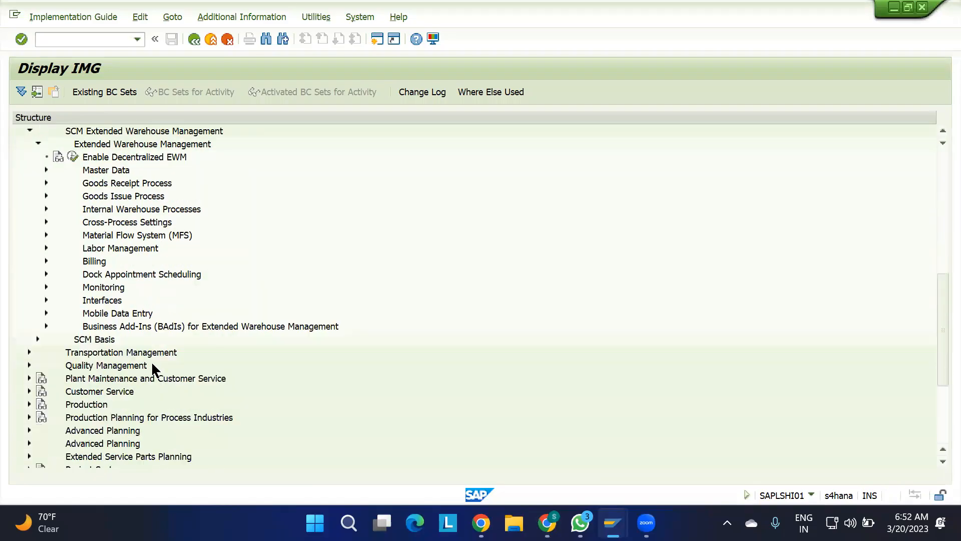
pyautogui.click(46, 261)
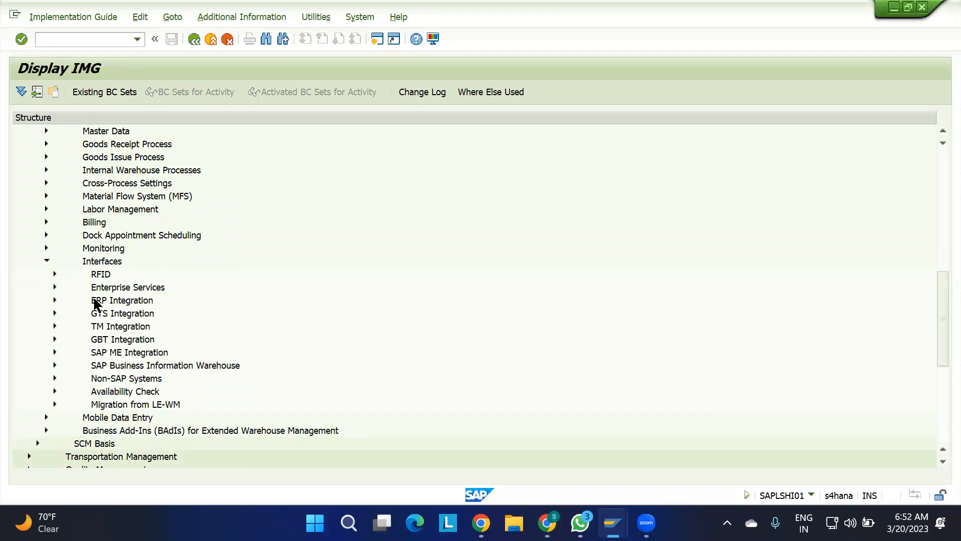
pyautogui.click(55, 299)
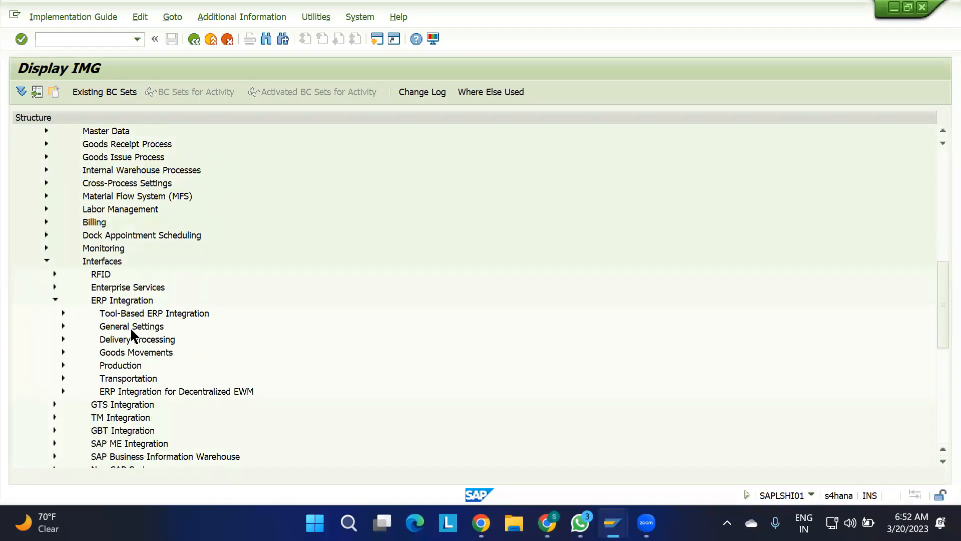
pyautogui.click(123, 339)
pyautogui.click(63, 339)
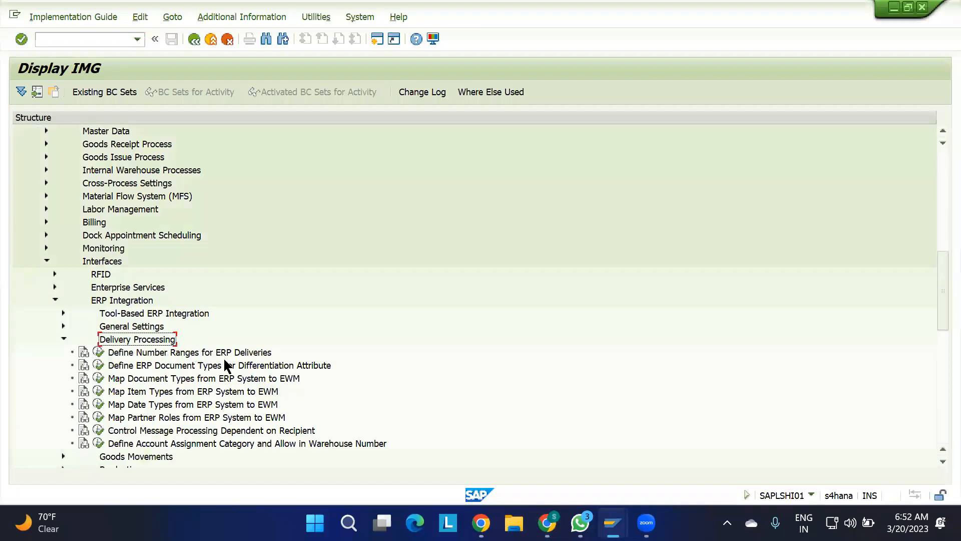
# Open the IMG activity Map Document Types from ERP System to EWM and check the document type mapped to EL.
pyautogui.scroll(-3, 381, 337)
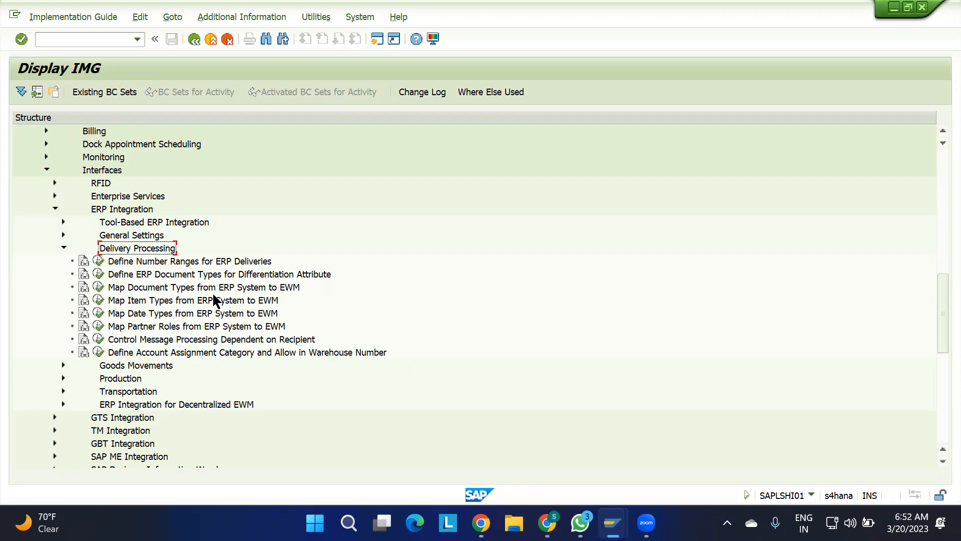
pyautogui.click(256, 289)
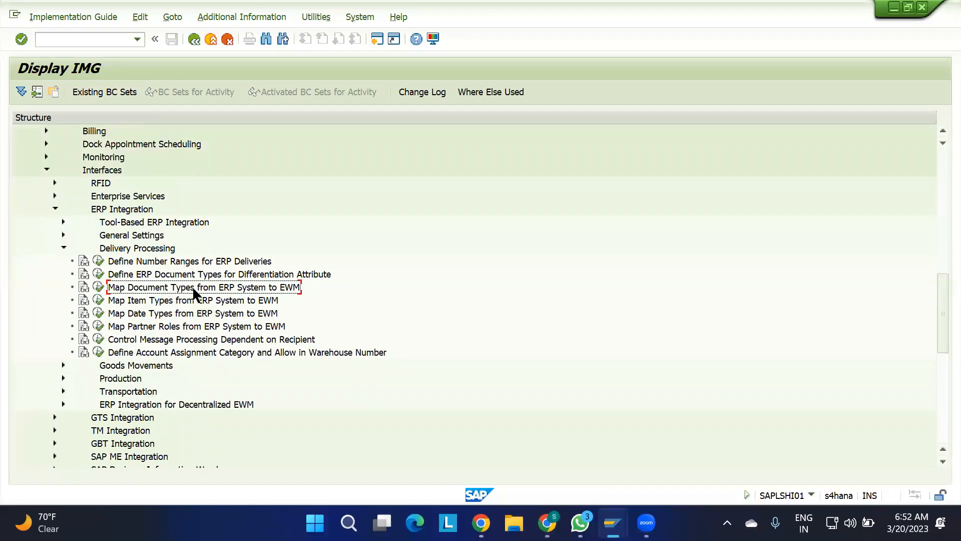
pyautogui.click(150, 300)
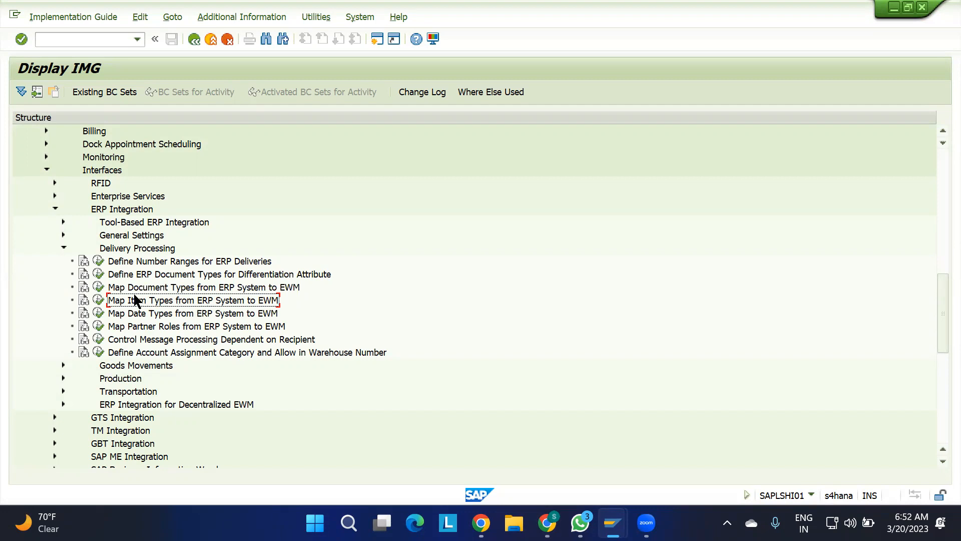
pyautogui.click(100, 288)
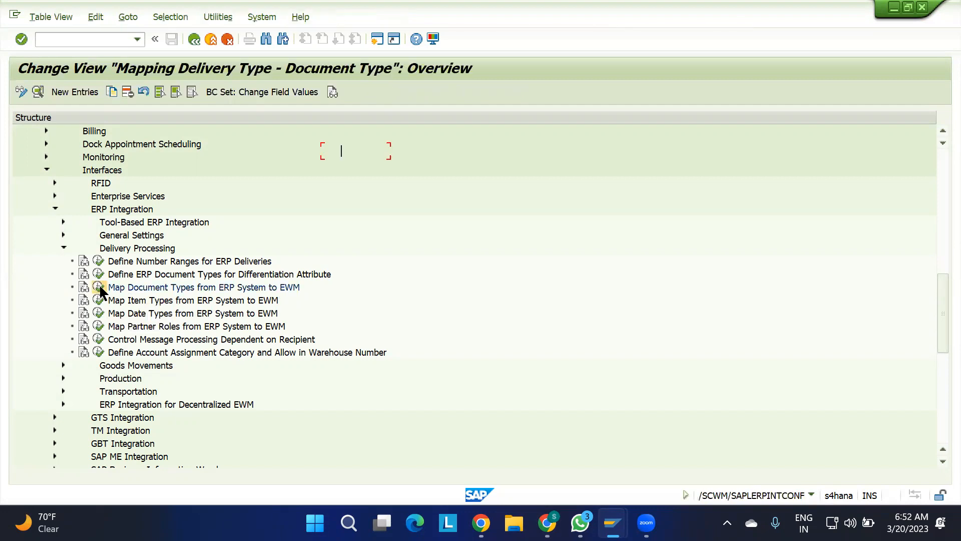
pyautogui.moveTo(245, 263); pyautogui.dragTo(191, 265)
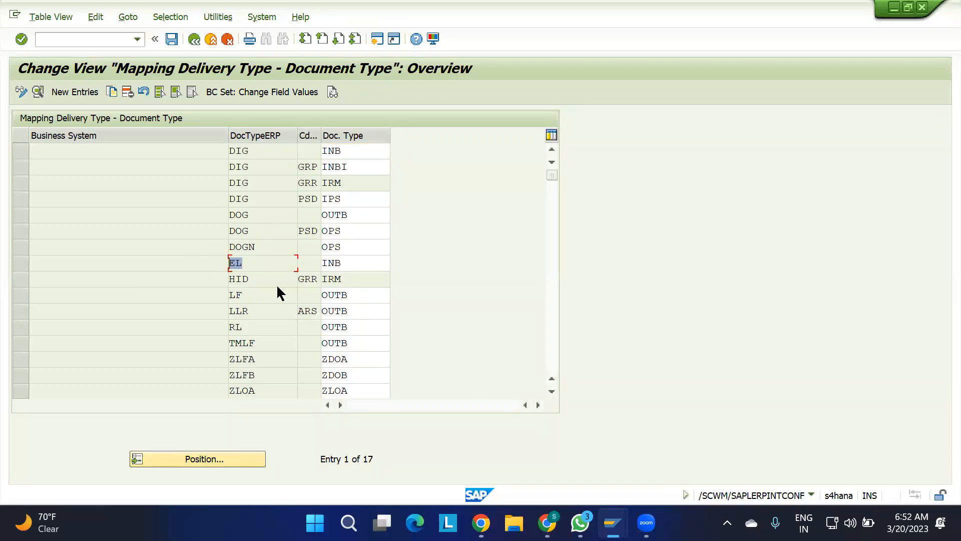
pyautogui.click(245, 266)
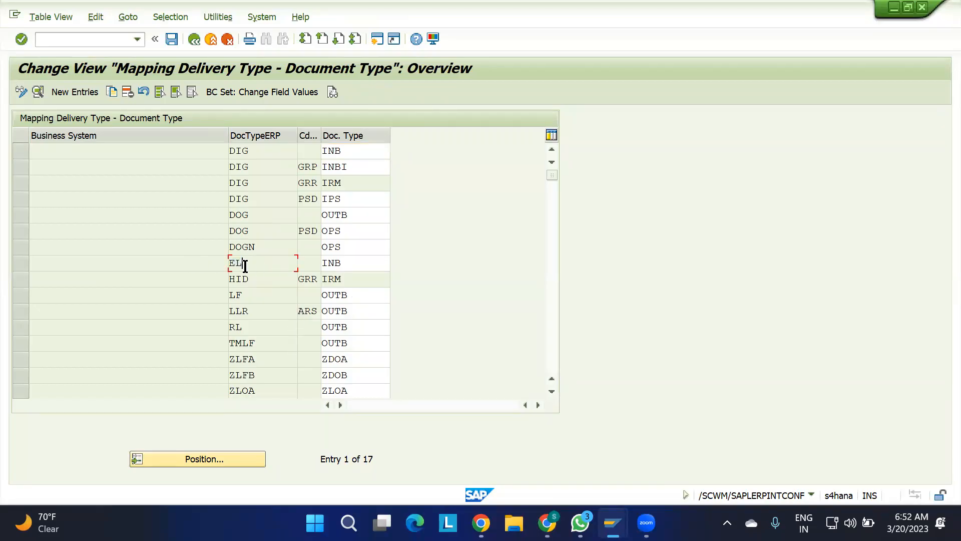
pyautogui.click(347, 262)
pyautogui.moveTo(347, 263); pyautogui.dragTo(290, 263)
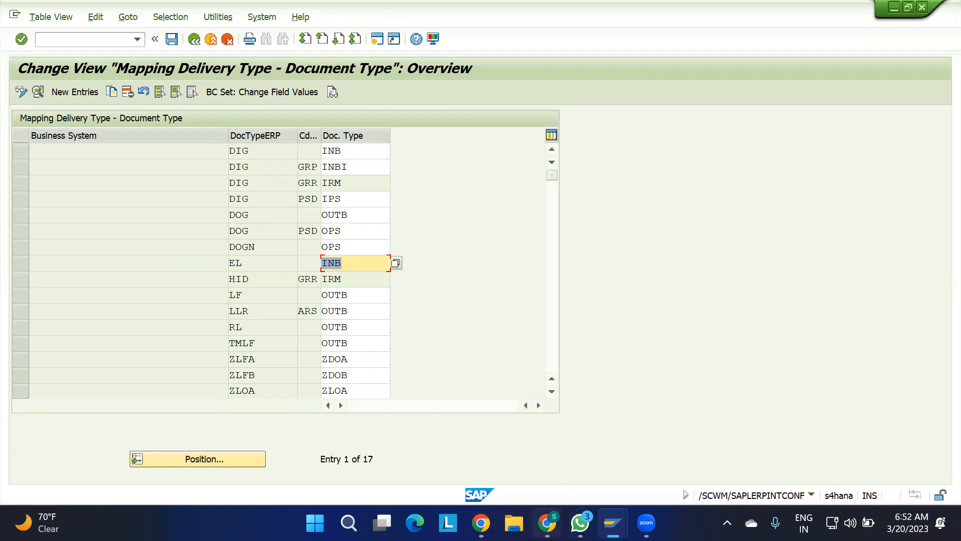
# Switch to the IBD spreadsheet and compare the EWM document type in the observations with the ERP delivery type note.
pyautogui.click(544, 522)
pyautogui.scroll(1, 119, 265)
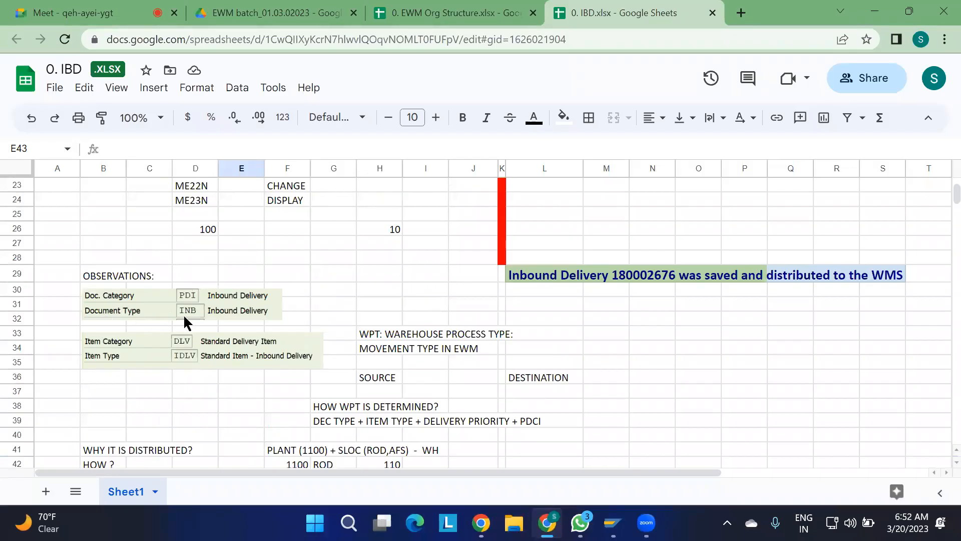
pyautogui.scroll(-3, 193, 372)
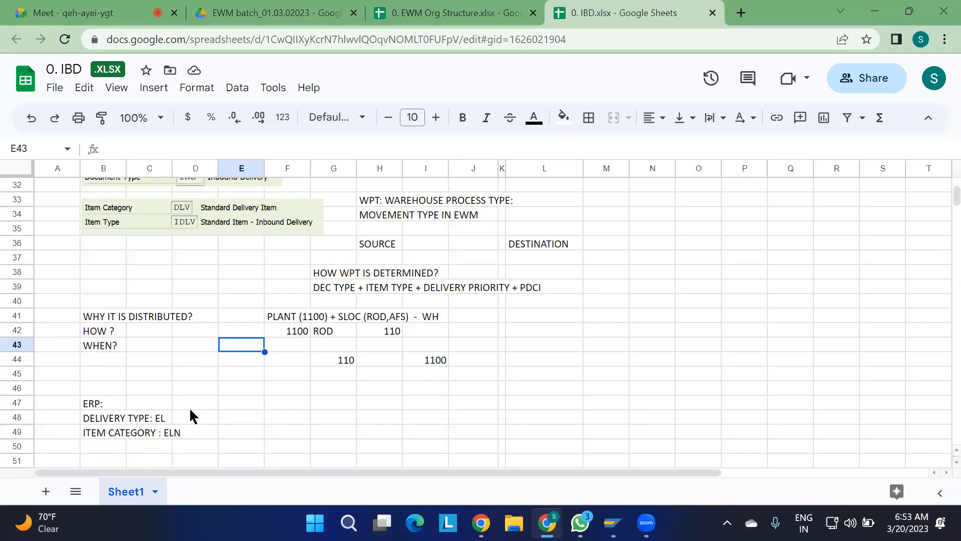
# Return to the SAP delivery type mapping, recheck the EL row's document type, and go back to the IMG structure.
pyautogui.hotkey('alt', 'Tab')
pyautogui.moveTo(265, 257); pyautogui.dragTo(203, 256)
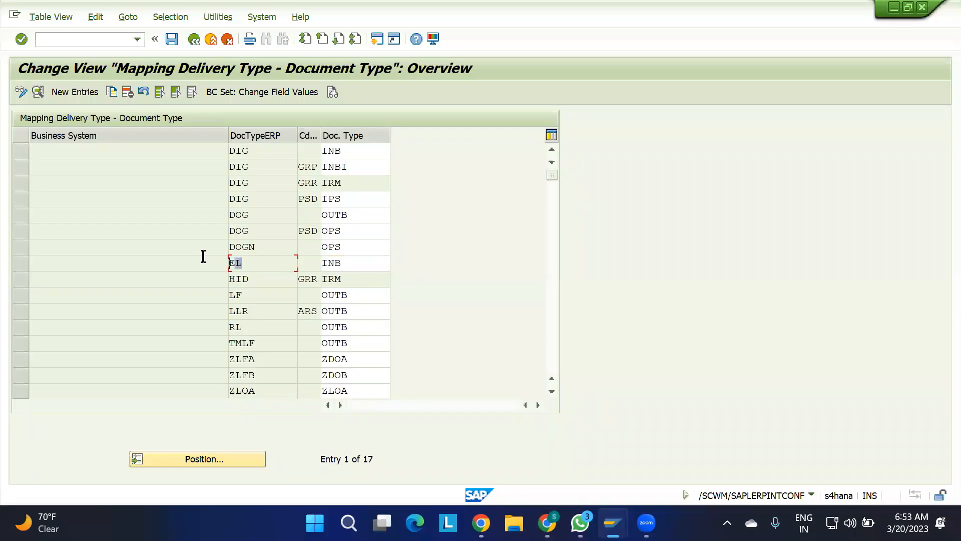
pyautogui.moveTo(347, 261); pyautogui.dragTo(294, 264)
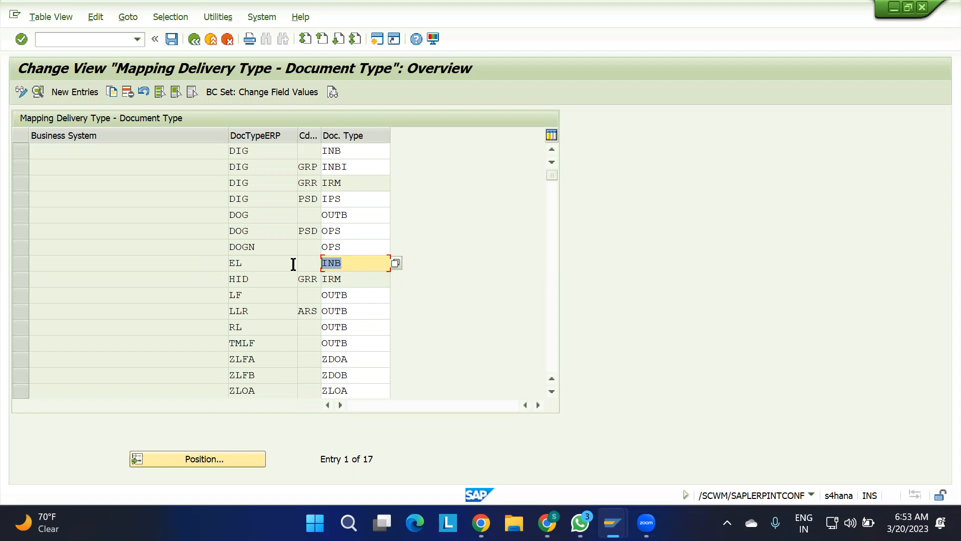
pyautogui.moveTo(251, 260); pyautogui.dragTo(197, 270)
pyautogui.moveTo(354, 264); pyautogui.dragTo(278, 260)
pyautogui.click(268, 260)
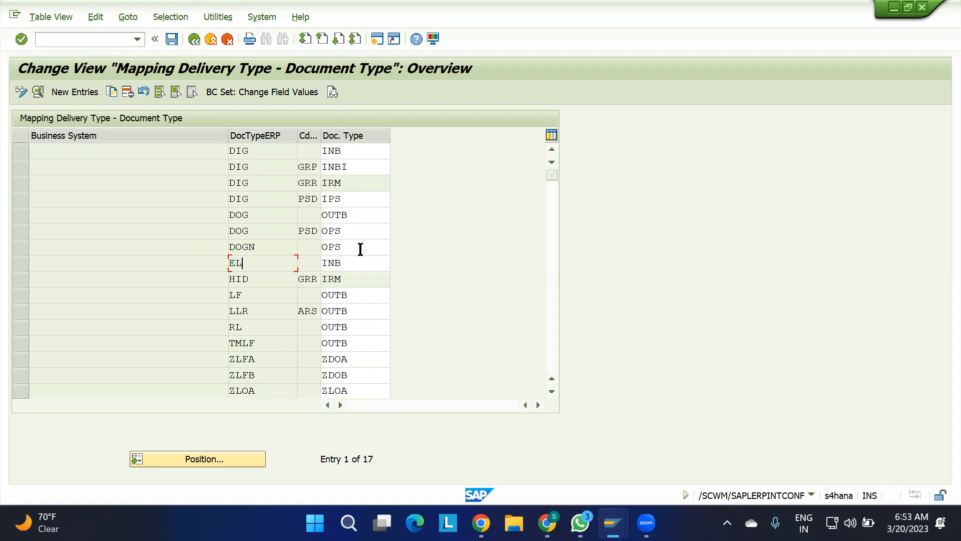
pyautogui.click(195, 38)
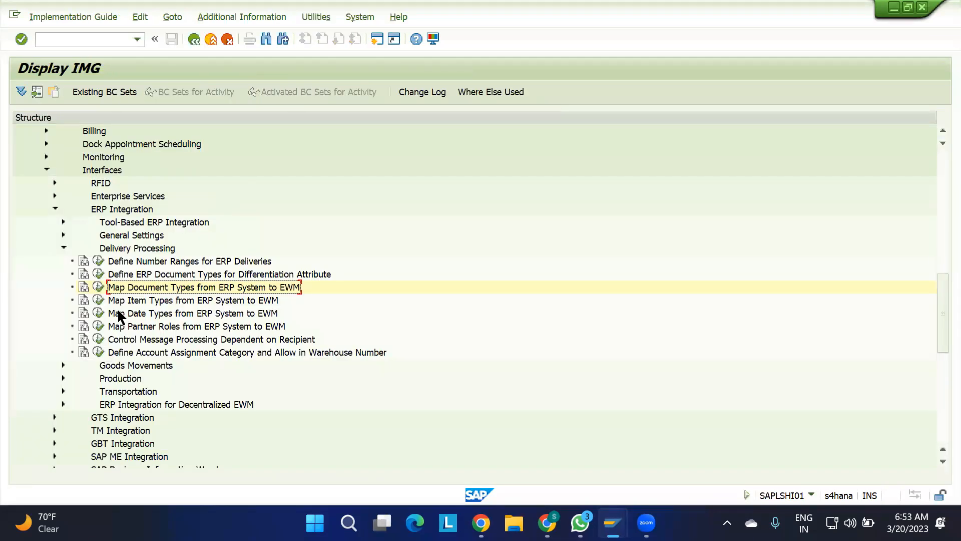
# Check the item category note in the IBD spreadsheet, then open the IMG activity Map Item Types from ERP System to EWM.
pyautogui.click(127, 300)
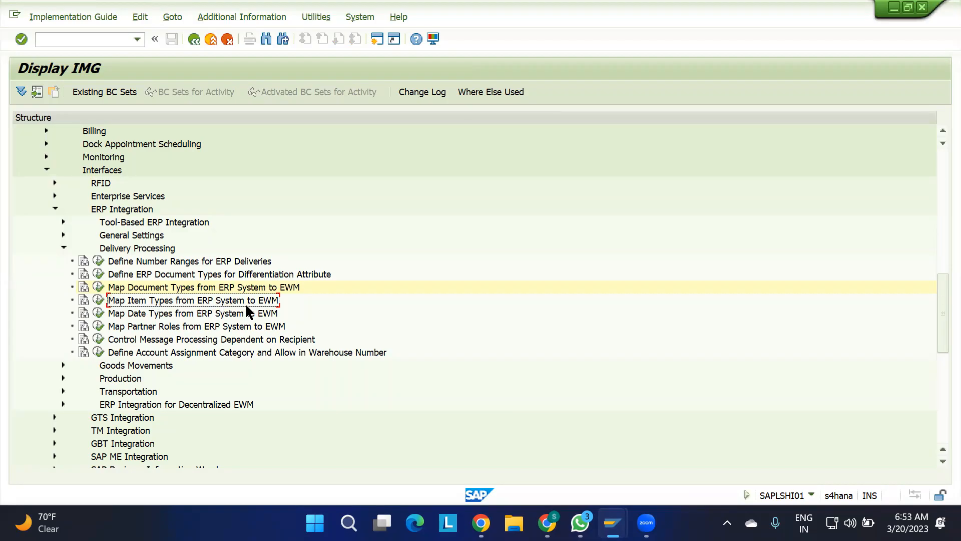
pyautogui.hotkey('alt', 'Tab')
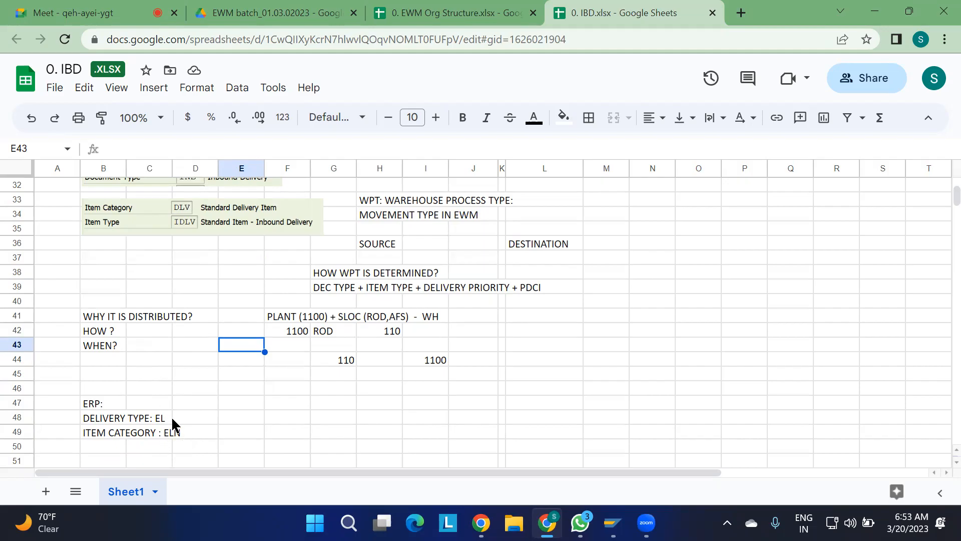
pyautogui.hotkey('alt', 'Tab')
pyautogui.click(97, 301)
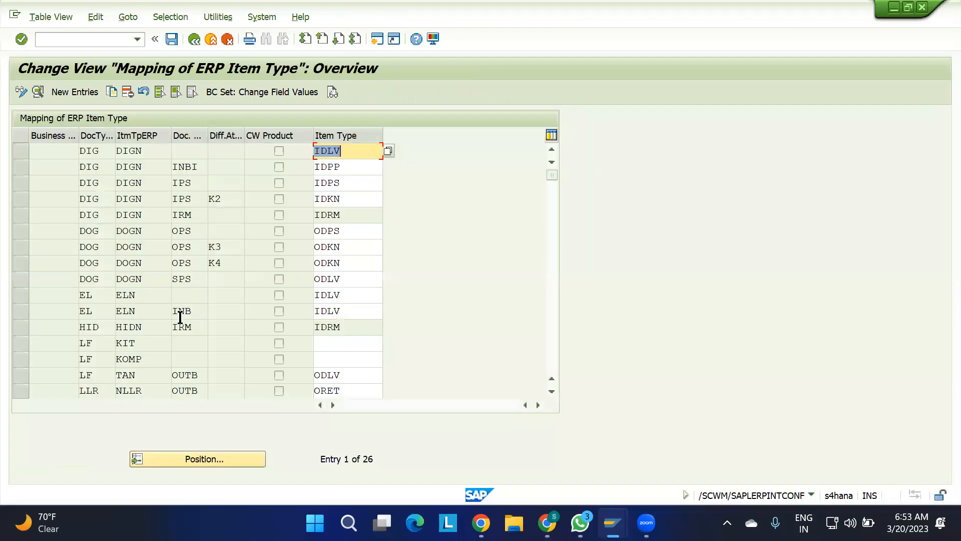
# Examine the item type mapping of EL with ELN and no document type, including its details, and switch to the IBD spreadsheet.
pyautogui.click(116, 299)
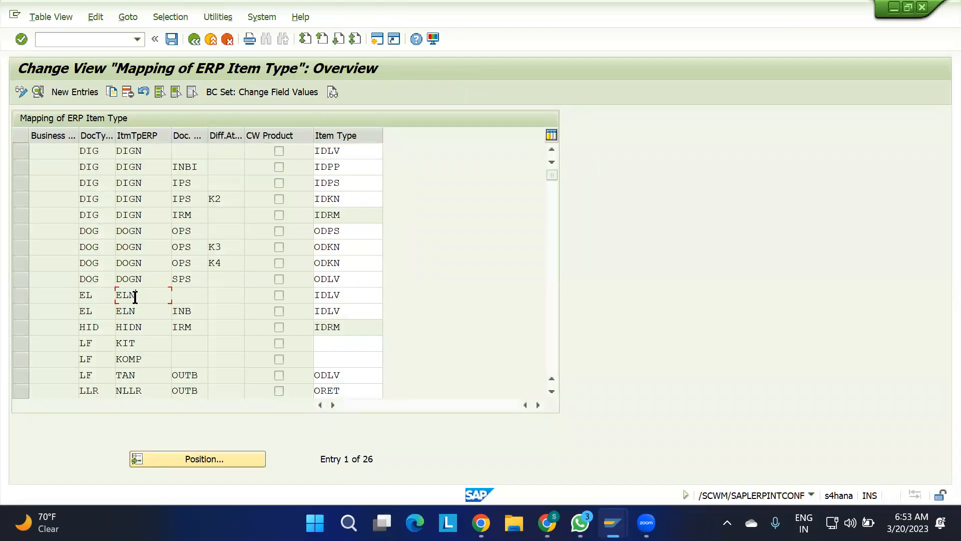
pyautogui.click(350, 296)
pyautogui.moveTo(350, 297); pyautogui.dragTo(287, 295)
pyautogui.doubleClick(100, 295)
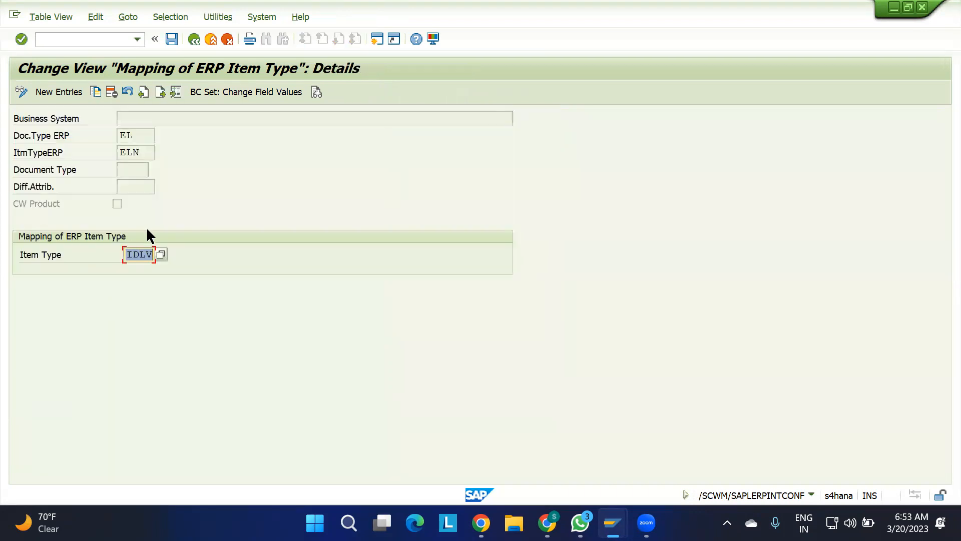
pyautogui.moveTo(151, 151); pyautogui.dragTo(92, 148)
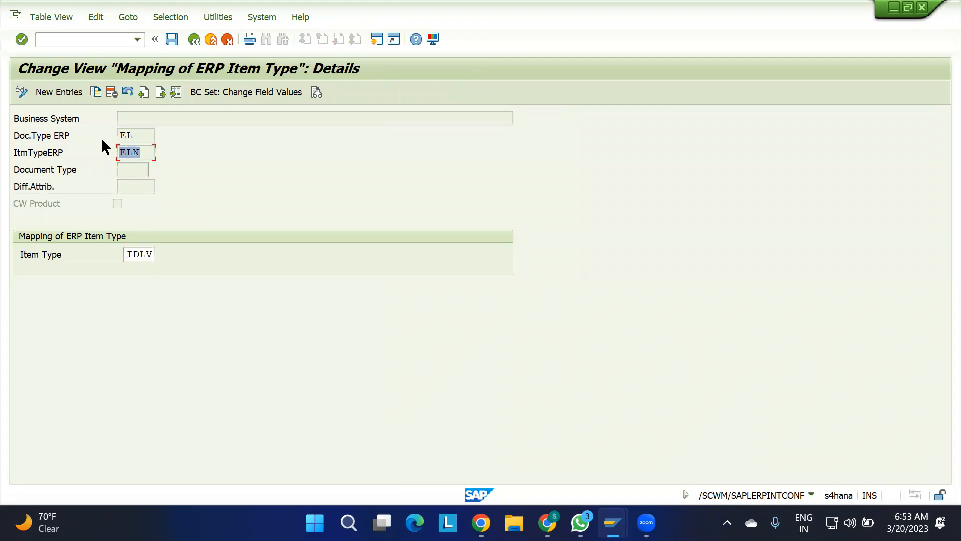
pyautogui.moveTo(127, 252); pyautogui.dragTo(173, 251)
pyautogui.hotkey('alt', 'Tab')
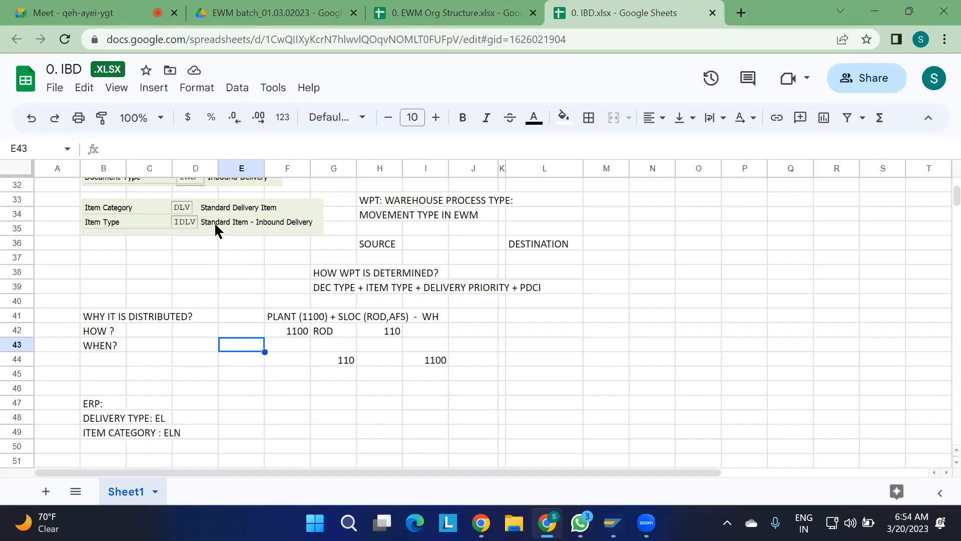
# Switch to the SAP inbound delivery display and check the item category of item 10.
pyautogui.moveTo(612, 522)
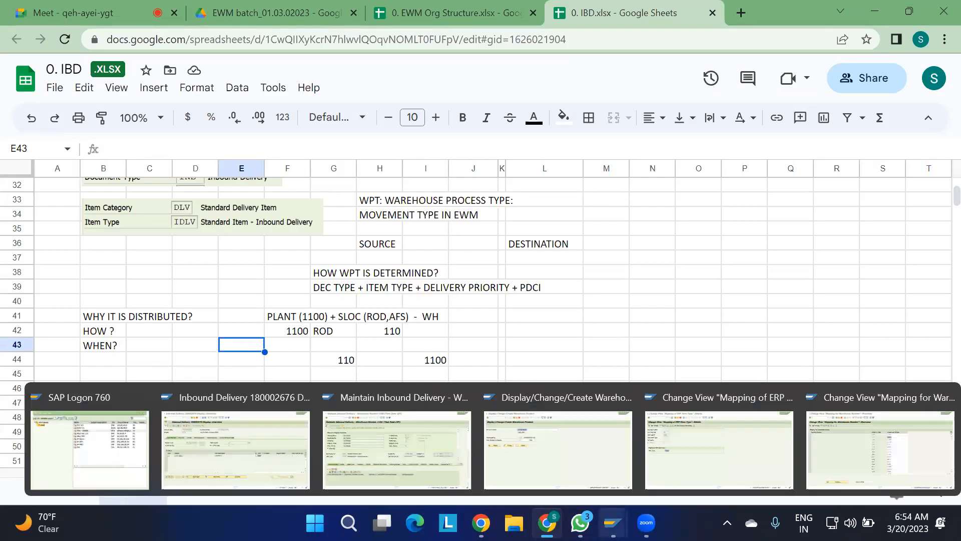
pyautogui.click(254, 434)
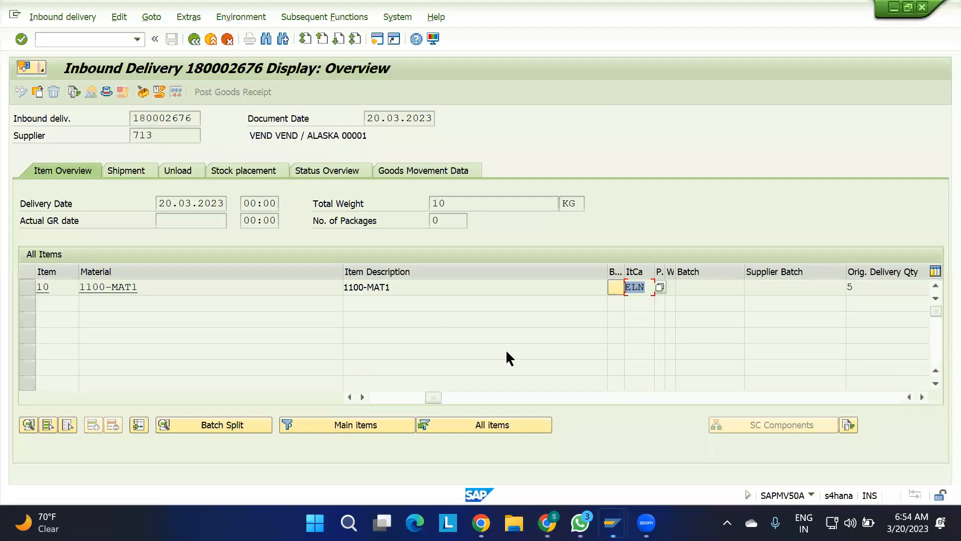
pyautogui.click(652, 286)
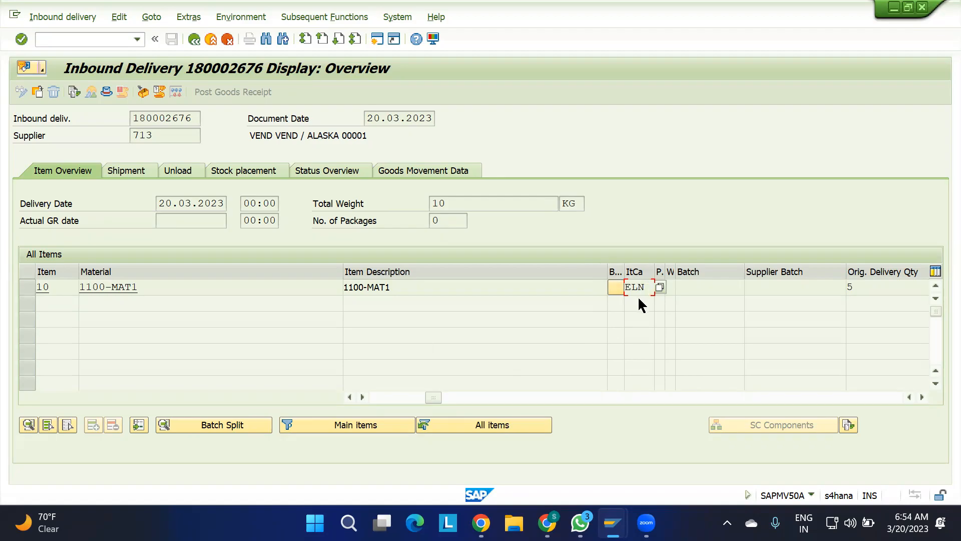
# Check the warehouse number mapping window, then return to the overview of the ERP item type mapping.
pyautogui.moveTo(612, 523)
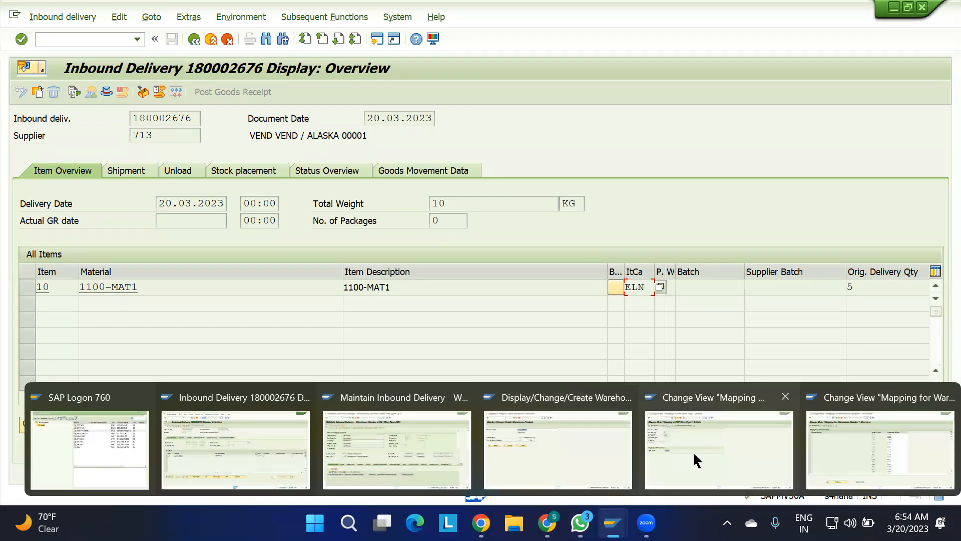
pyautogui.click(888, 446)
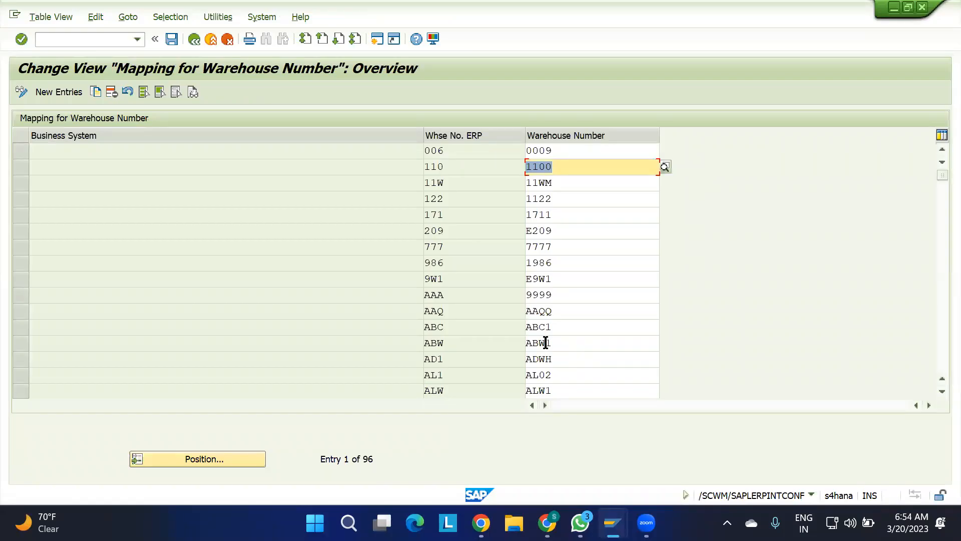
pyautogui.moveTo(613, 523)
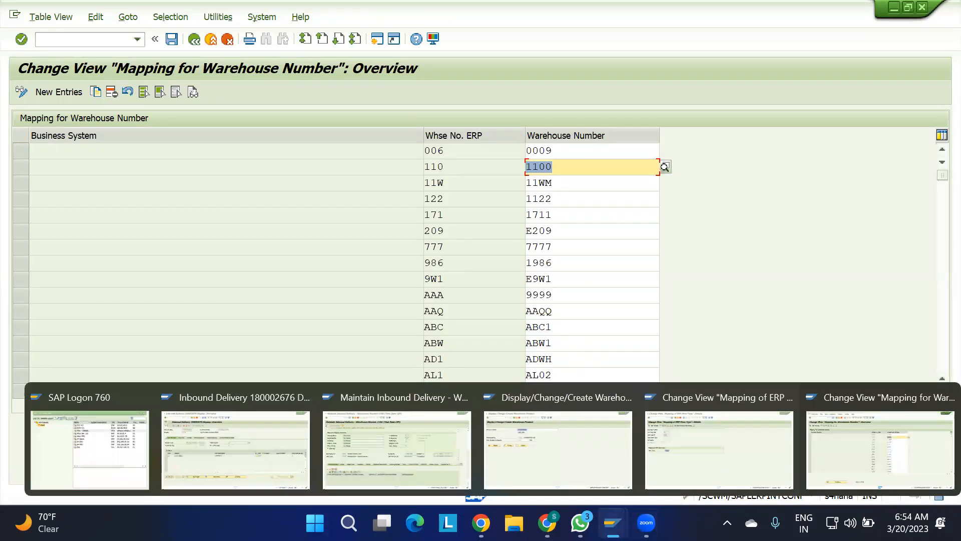
pyautogui.click(665, 458)
pyautogui.click(194, 40)
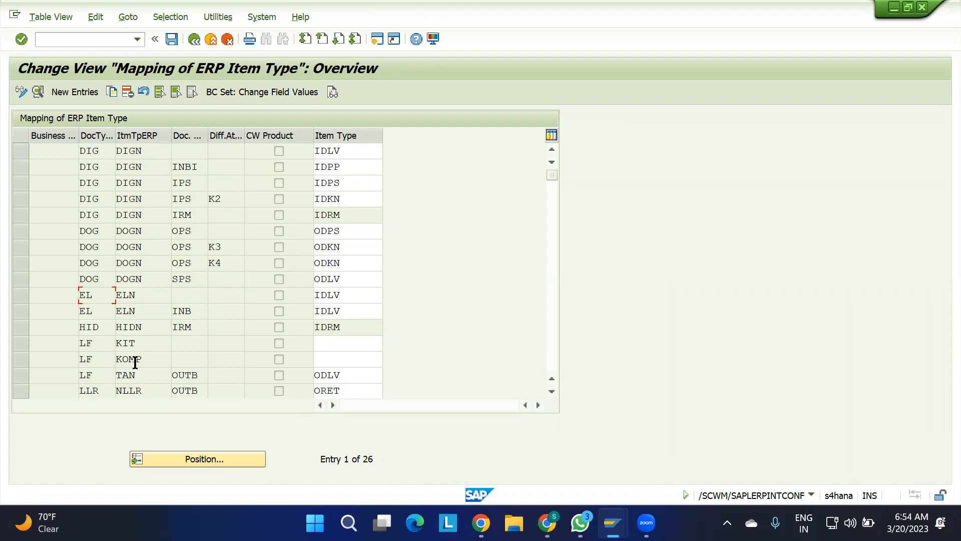
# Examine the LF row with item type TAN and document type OUTB, and look through the other ERP item type mappings.
pyautogui.moveTo(95, 374); pyautogui.dragTo(61, 375)
pyautogui.moveTo(199, 374); pyautogui.dragTo(136, 376)
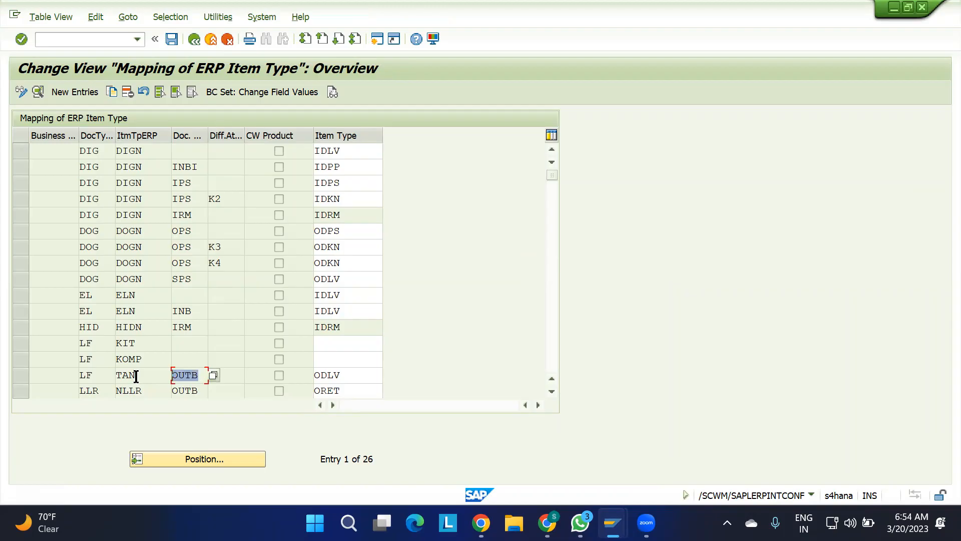
pyautogui.moveTo(343, 376); pyautogui.dragTo(272, 382)
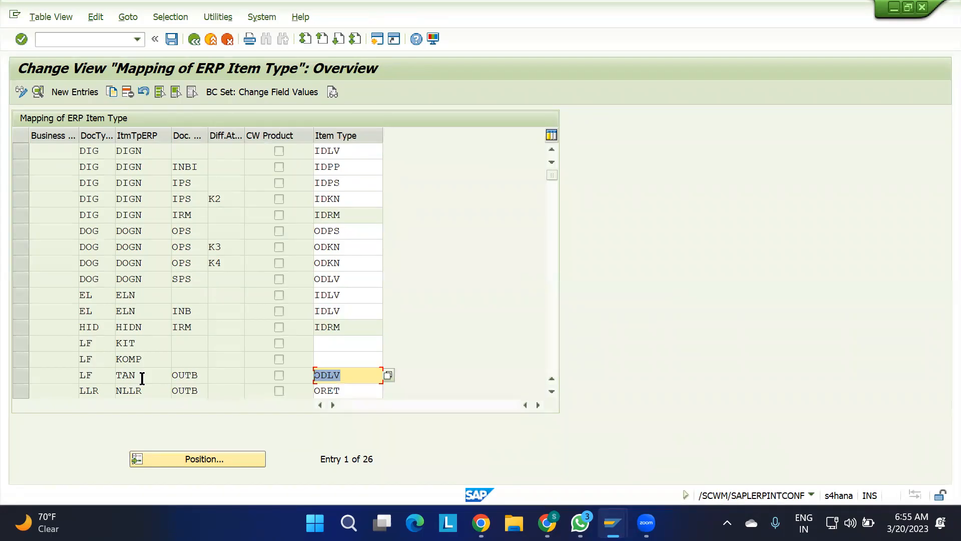
pyautogui.scroll(-2, 142, 378)
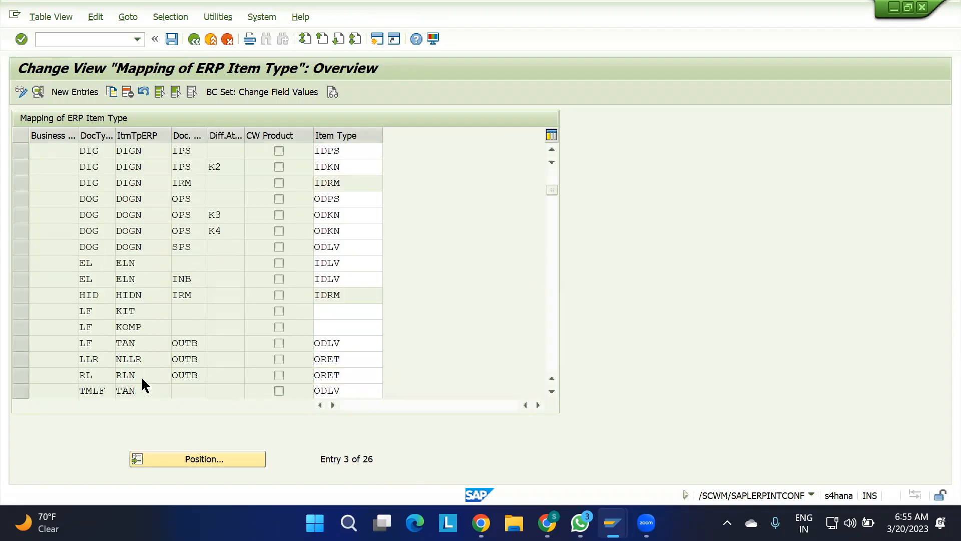
pyautogui.scroll(-3, 142, 378)
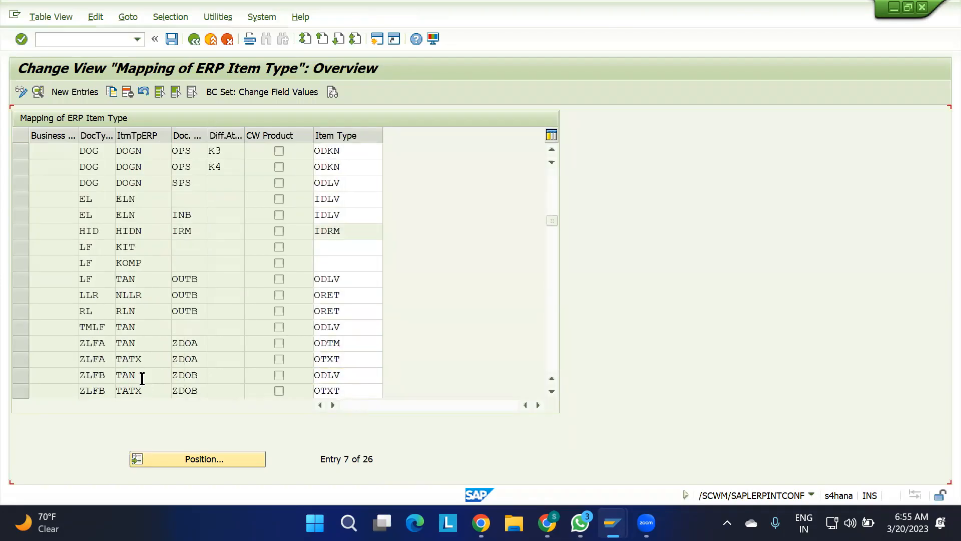
pyautogui.scroll(-1, 141, 377)
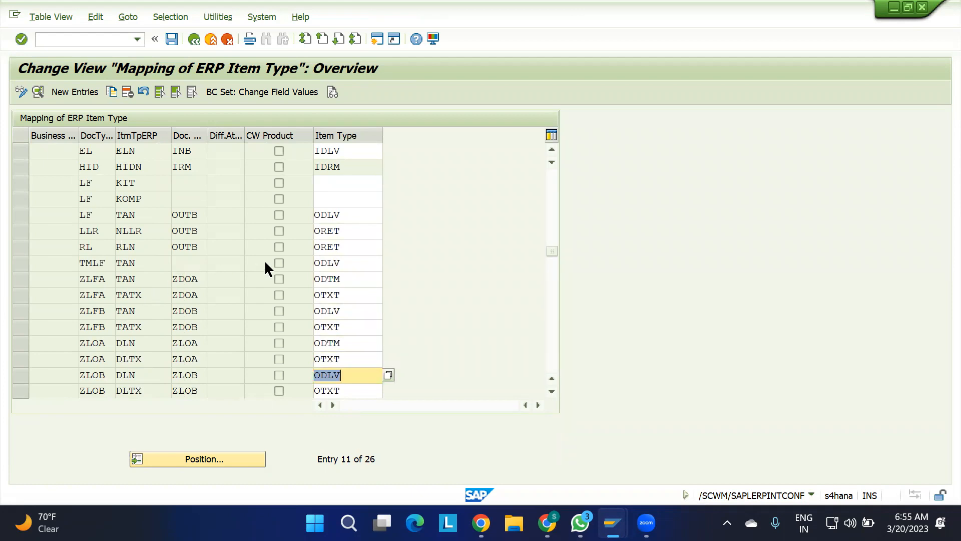
pyautogui.scroll(3, 265, 263)
pyautogui.scroll(2, 266, 264)
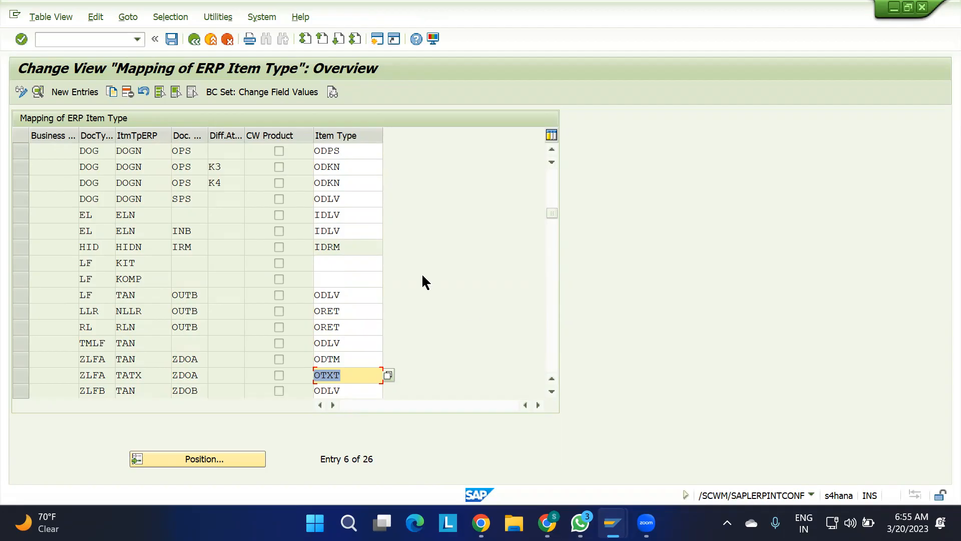
# Switch to the IBD spreadsheet and review the document type and item type in the observations.
pyautogui.moveTo(547, 522)
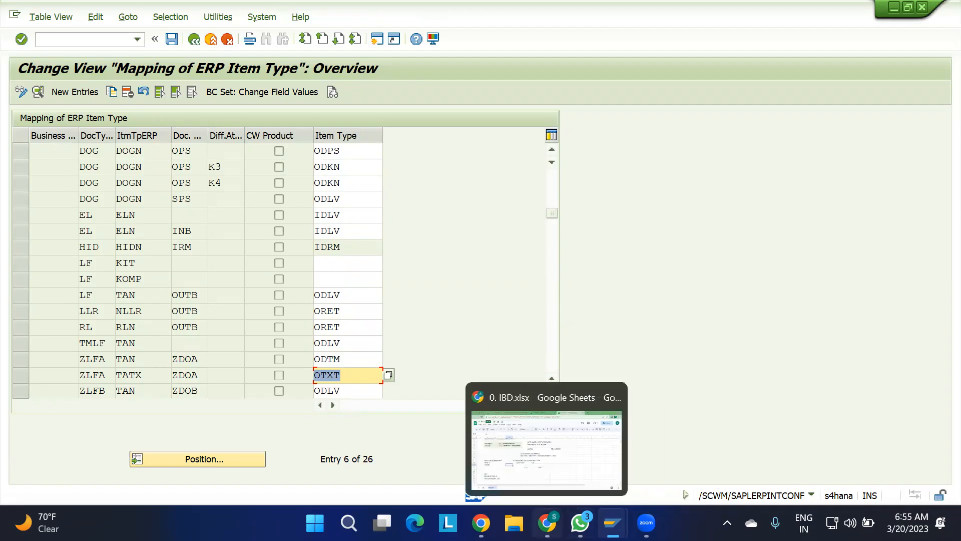
pyautogui.click(534, 454)
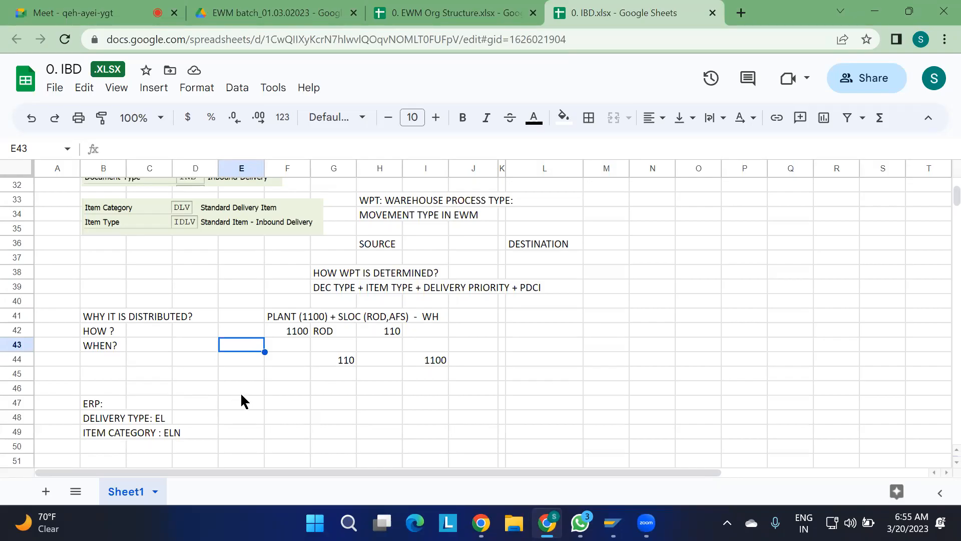
pyautogui.scroll(1, 216, 259)
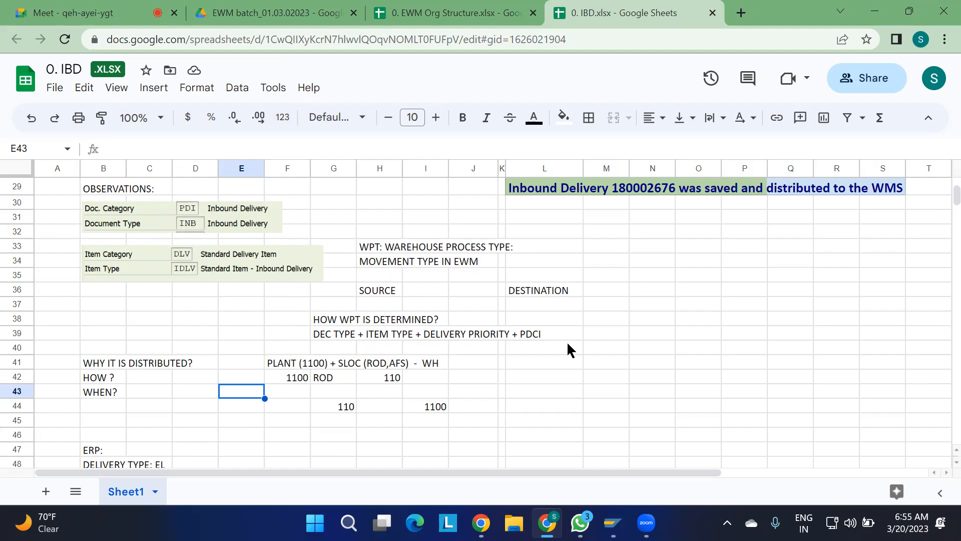
# Return to SAP, leave the ERP item type mapping and collapse the Delivery Processing node in the IMG.
pyautogui.moveTo(612, 523)
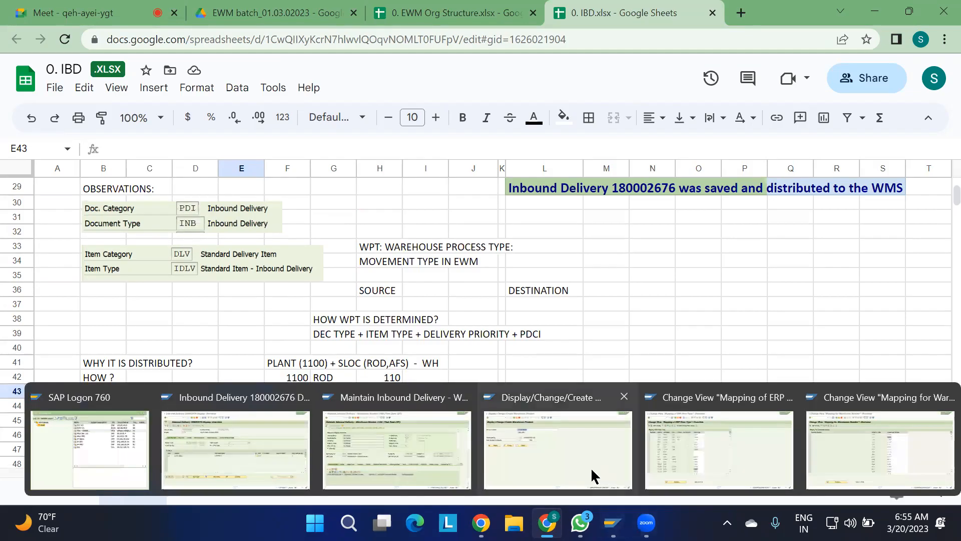
pyautogui.click(733, 465)
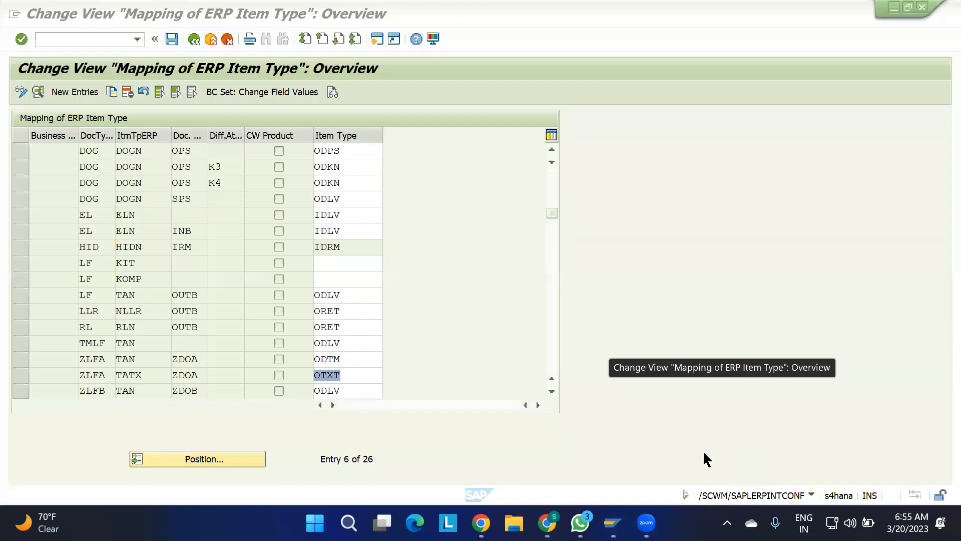
pyautogui.click(195, 39)
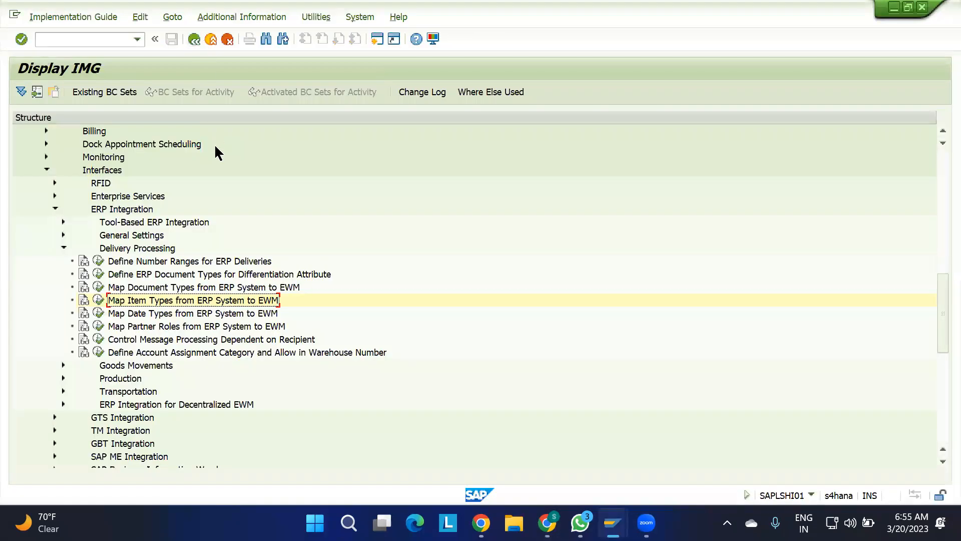
pyautogui.click(62, 247)
# Expand Goods Receipt Process and its Inbound Delivery node under Extended Warehouse Management in the IMG.
pyautogui.scroll(5, 102, 223)
pyautogui.scroll(1, 101, 224)
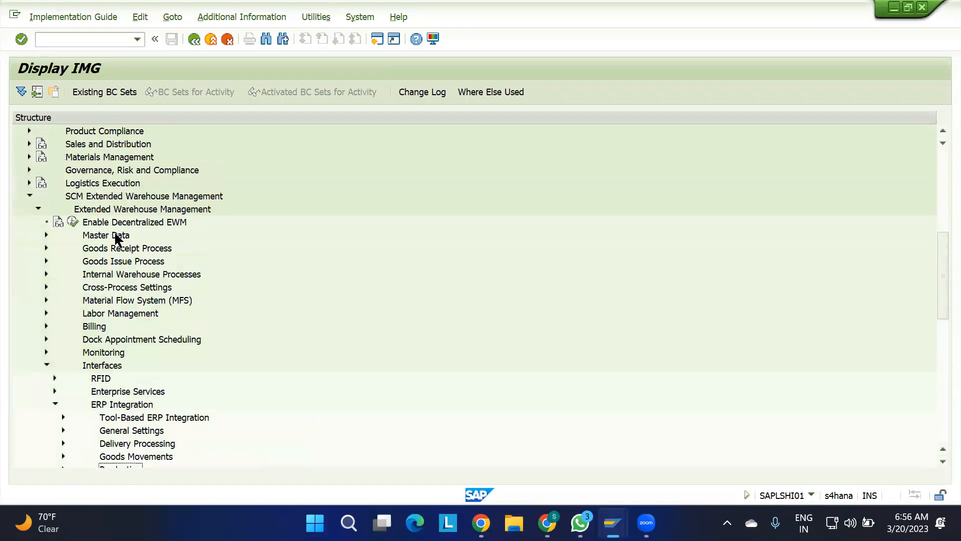
pyautogui.click(113, 250)
pyautogui.click(45, 247)
pyautogui.click(117, 326)
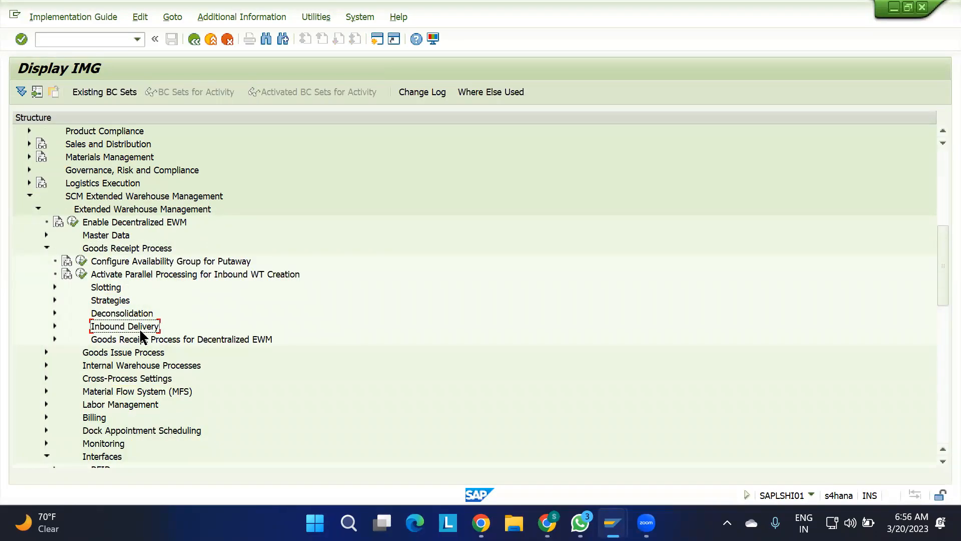
pyautogui.click(53, 326)
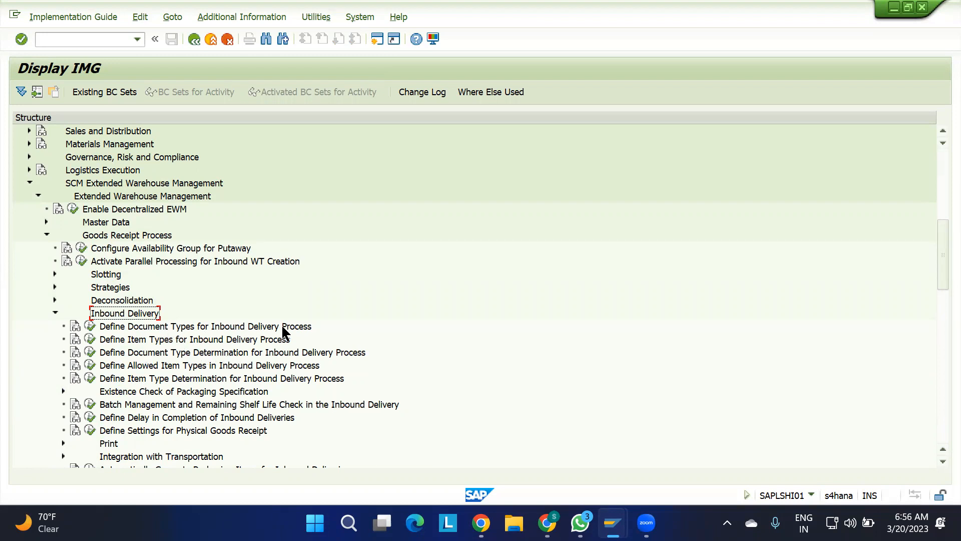
# Open Define Document Types for Inbound Delivery Process and display the details of document type INB with category PDI.
pyautogui.click(89, 326)
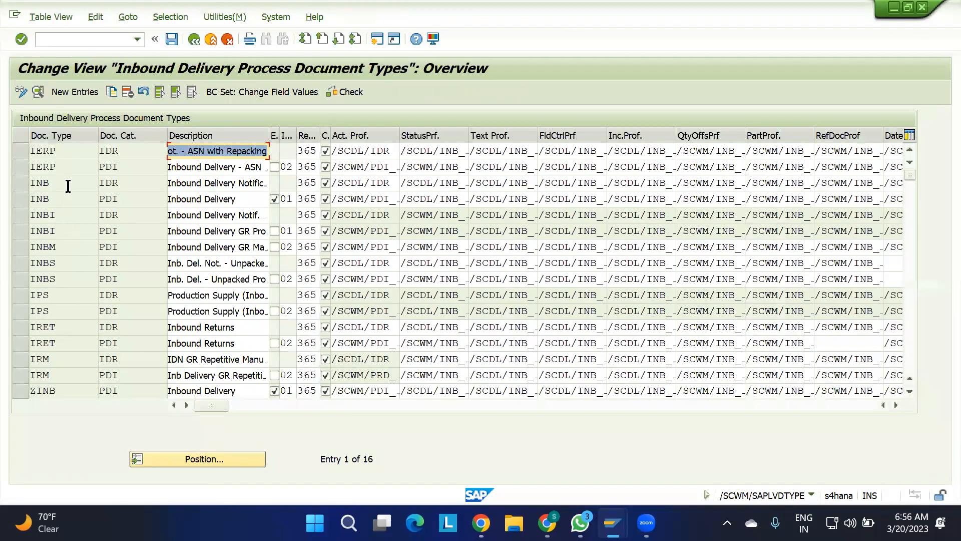
pyautogui.click(22, 198)
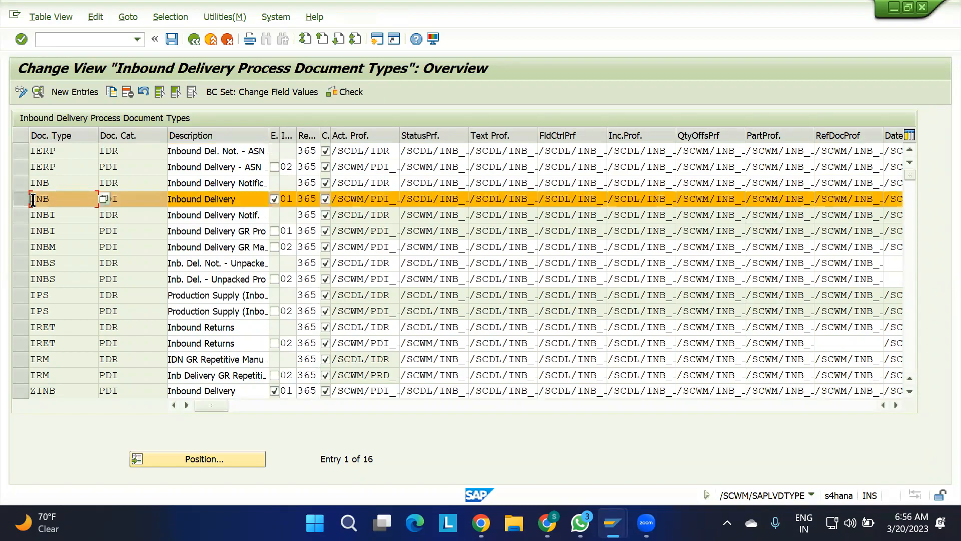
pyautogui.click(37, 92)
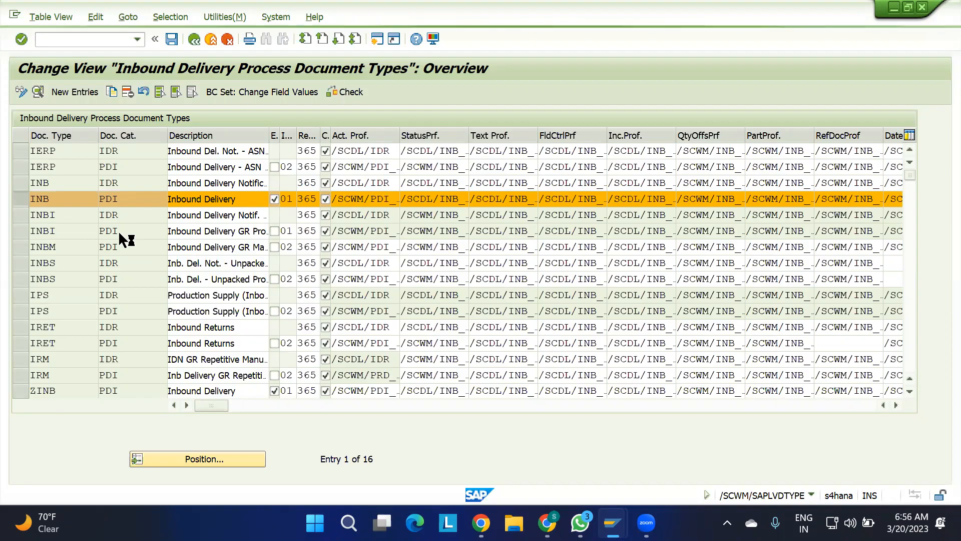
# Switch to the warehouse product session and leave it for the SAP Easy Access screen.
pyautogui.moveTo(613, 523)
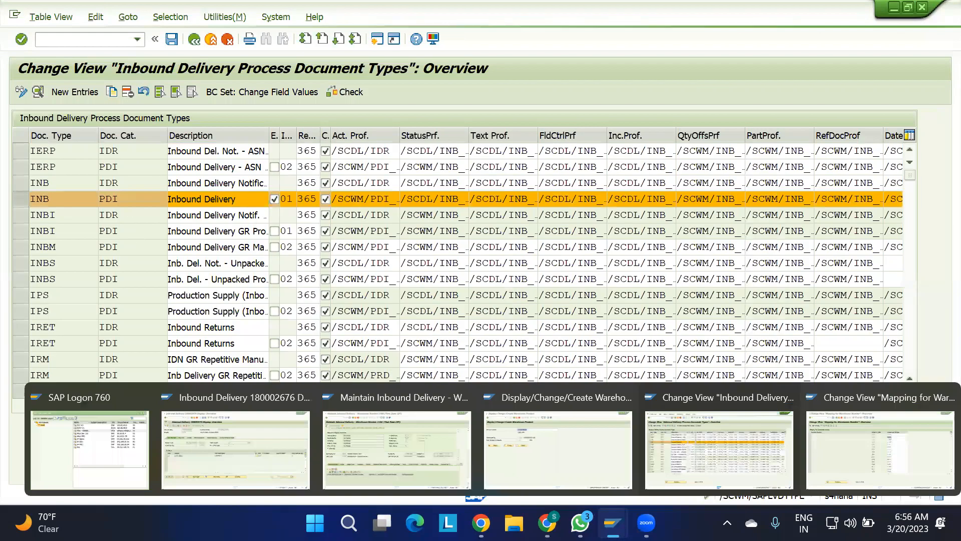
pyautogui.click(540, 448)
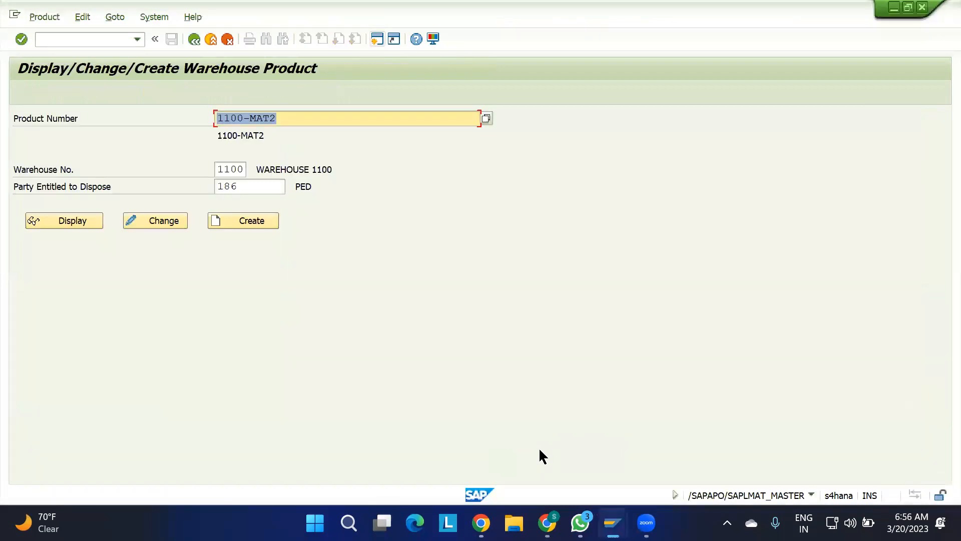
pyautogui.click(191, 39)
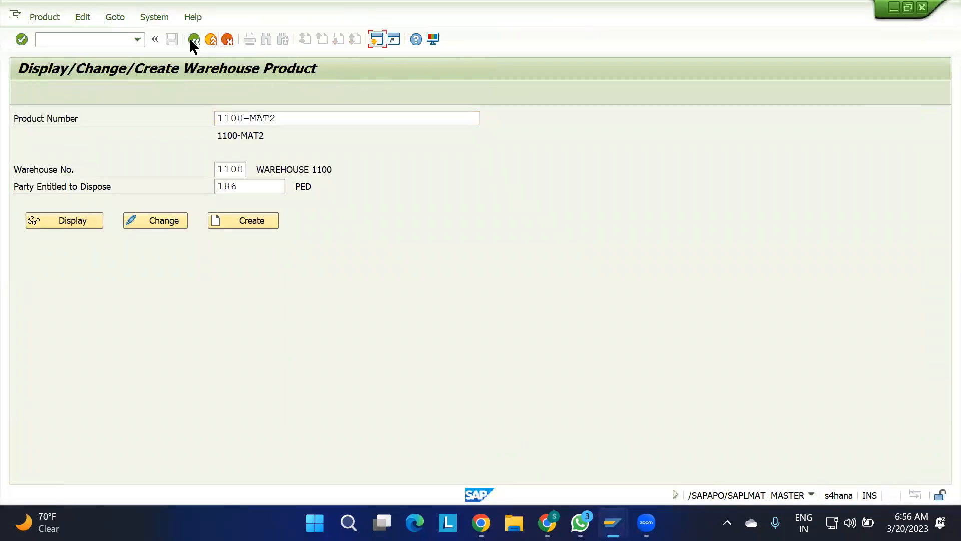
# Revisit the inbound delivery document types session, then close the session showing the warehouse number mapping.
pyautogui.moveTo(612, 522)
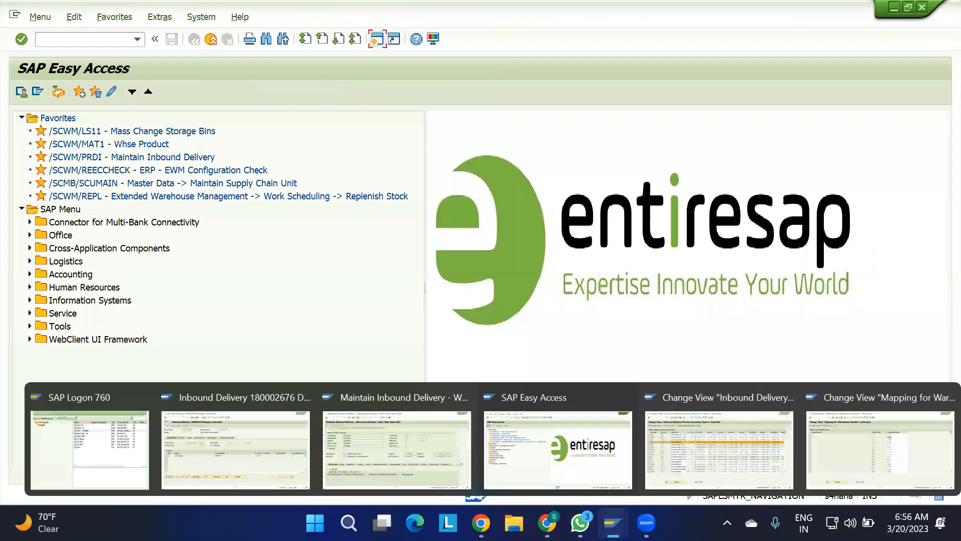
pyautogui.click(684, 470)
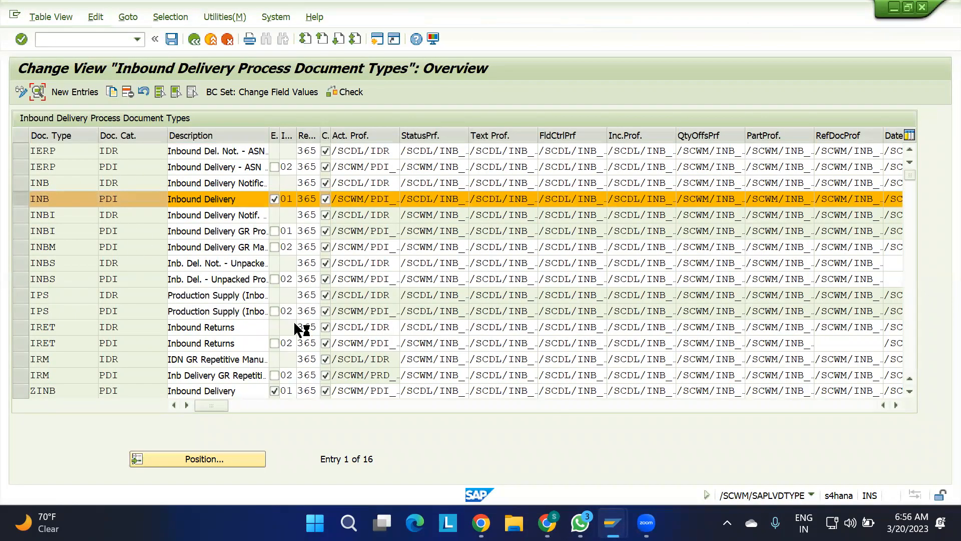
pyautogui.moveTo(613, 523)
pyautogui.click(856, 458)
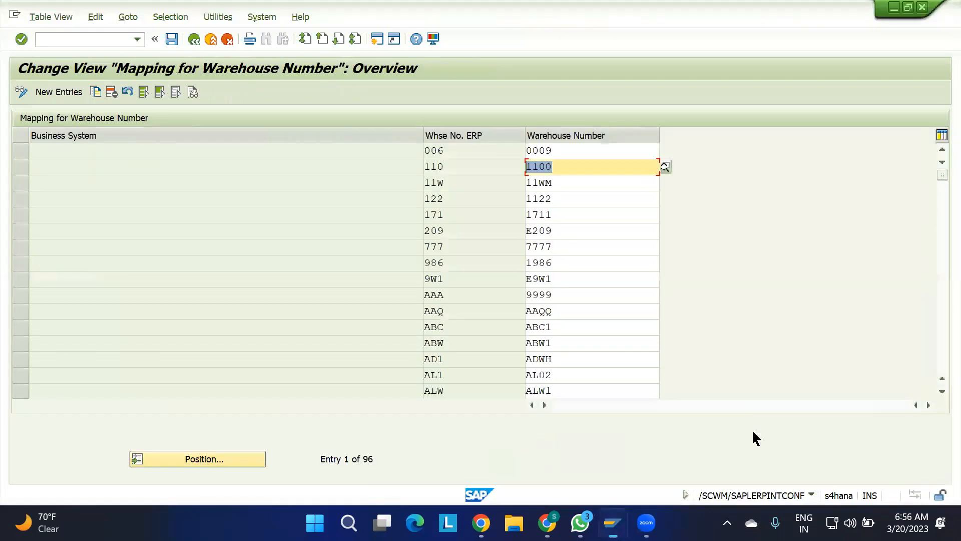
pyautogui.click(922, 8)
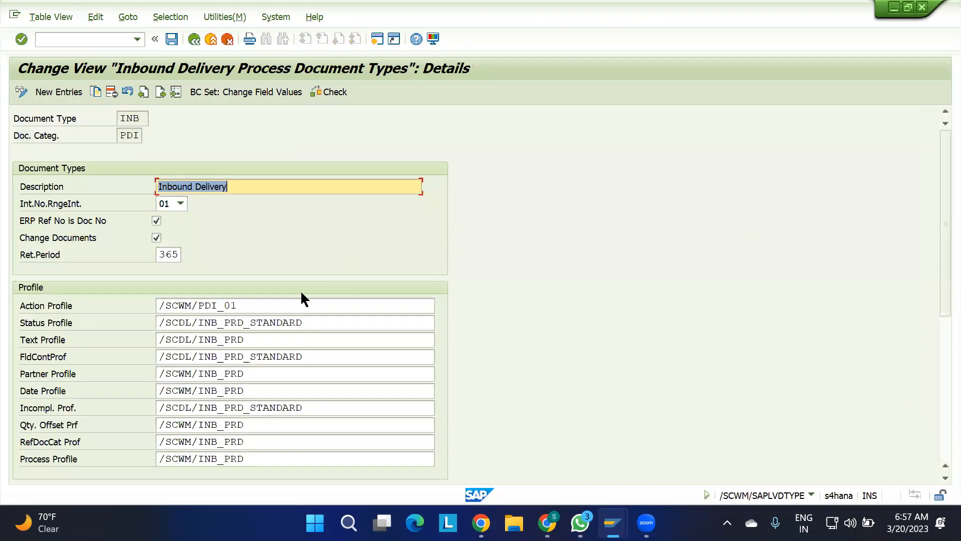
# Examine the description, document type, category, profiles and packing settings in the INB inbound delivery document type details.
pyautogui.click(244, 186)
pyautogui.click(140, 118)
pyautogui.click(138, 135)
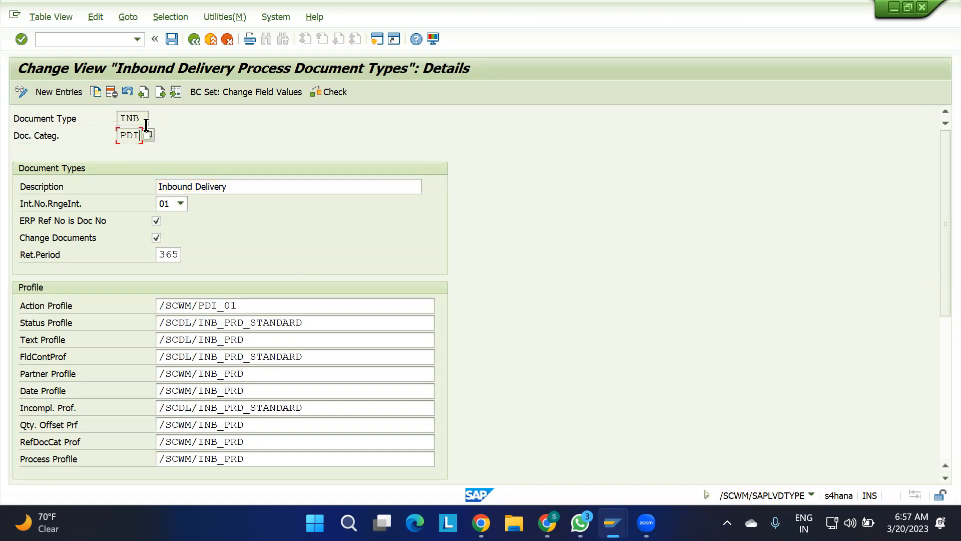
pyautogui.scroll(-4, 252, 231)
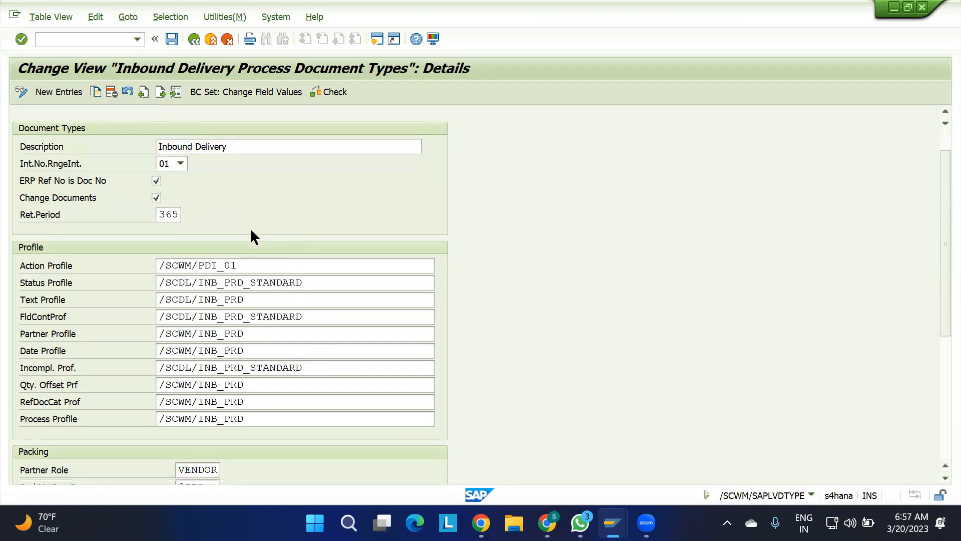
pyautogui.scroll(-2, 251, 231)
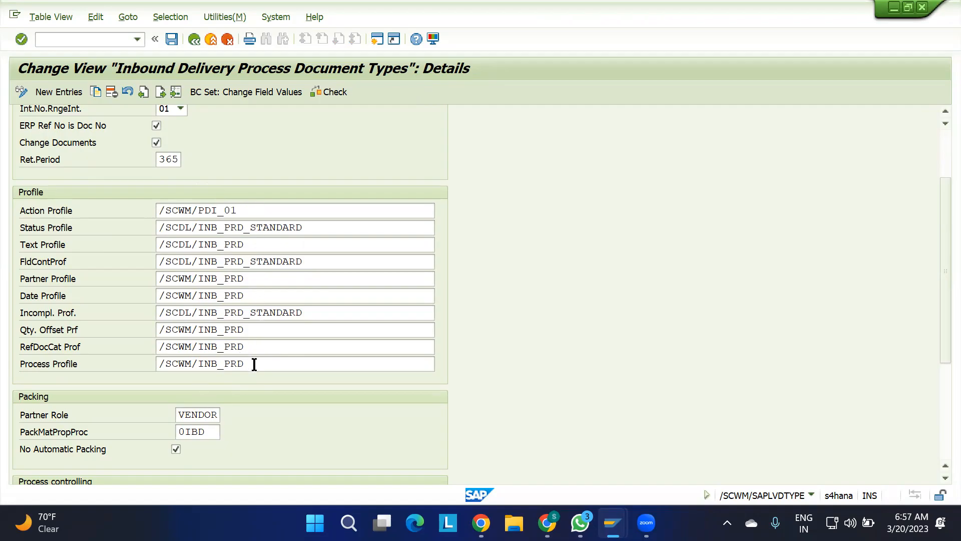
# Leave the INB document type details for the IMG and open Define Item Types for Inbound Delivery Process.
pyautogui.moveTo(254, 364); pyautogui.dragTo(157, 364)
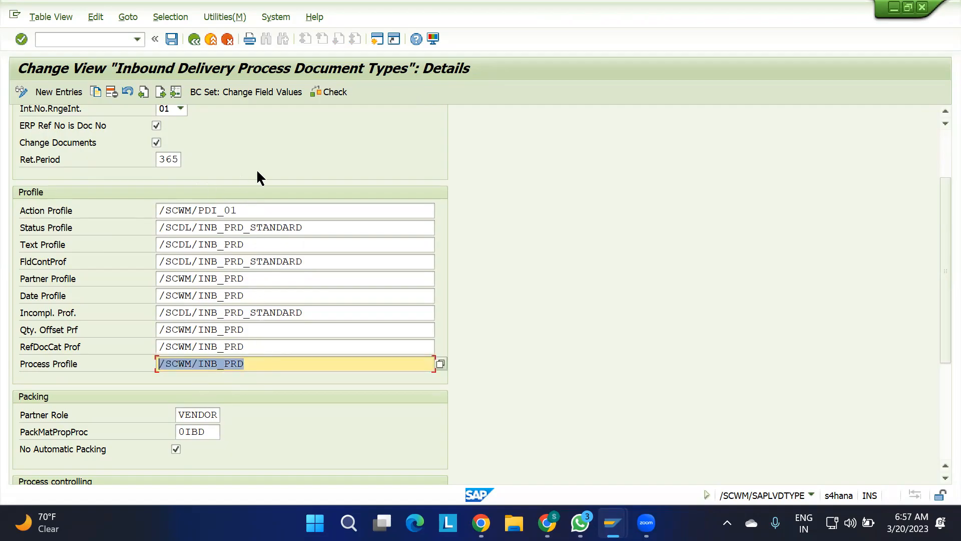
pyautogui.scroll(2, 289, 156)
pyautogui.click(194, 39)
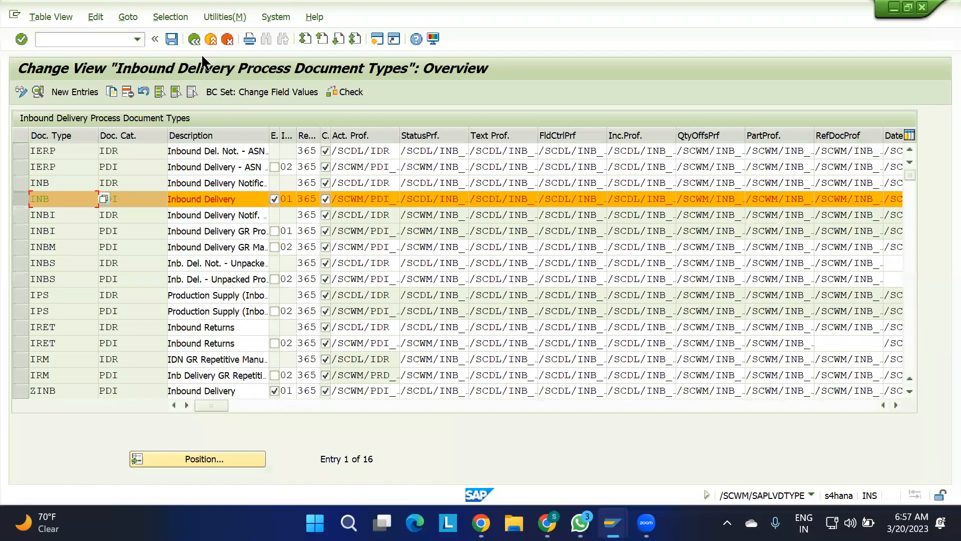
pyautogui.click(193, 39)
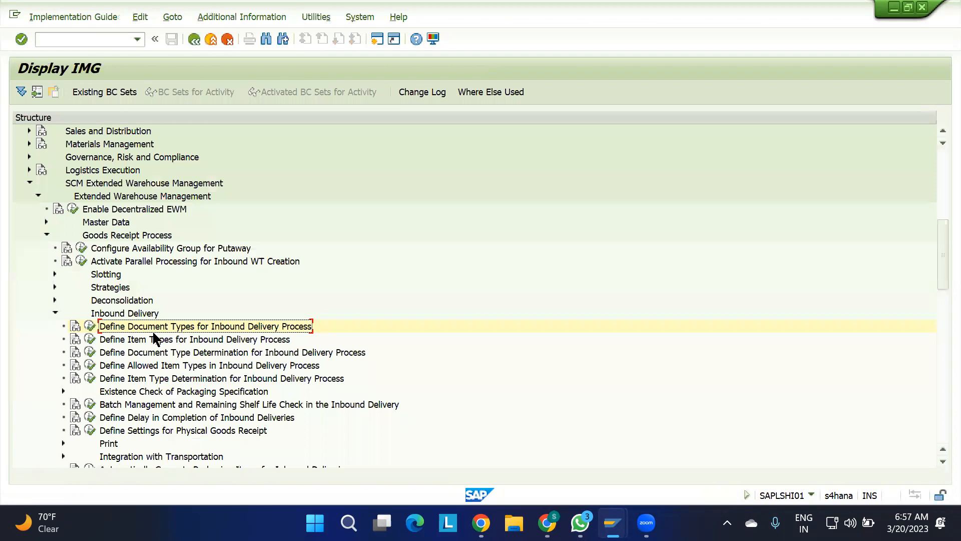
pyautogui.click(141, 338)
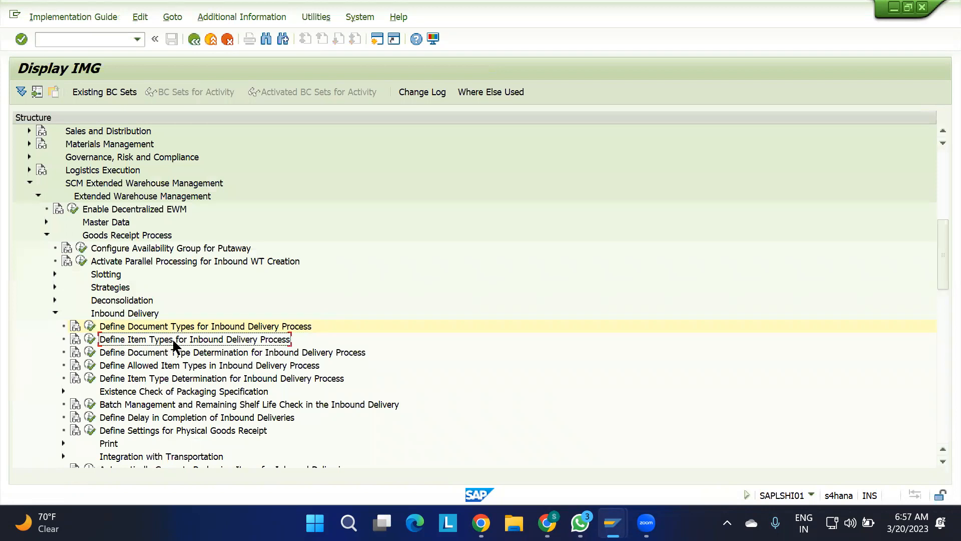
pyautogui.click(91, 340)
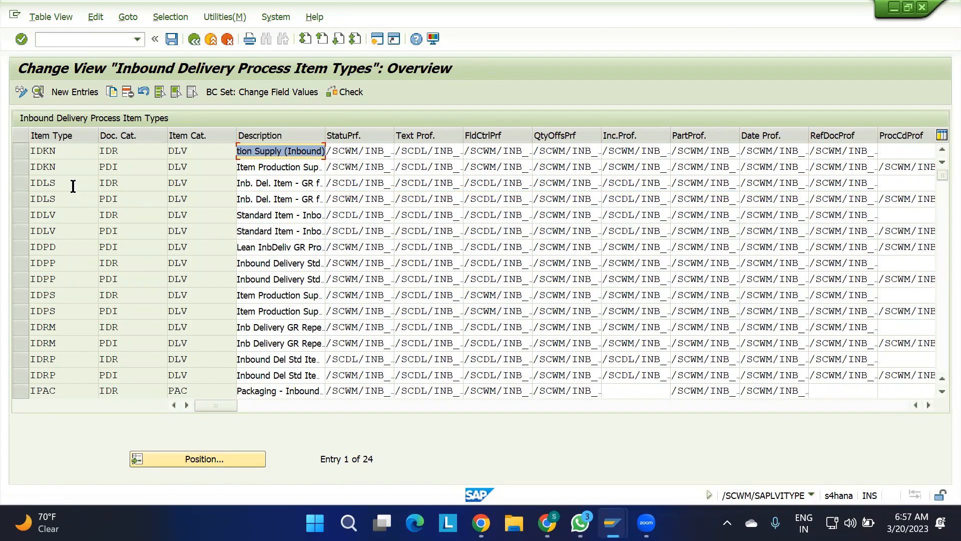
# Select item type IDLV with document category PDI and compare its categories with the observations in the 0. IBD spreadsheet.
pyautogui.click(19, 230)
pyautogui.click(191, 232)
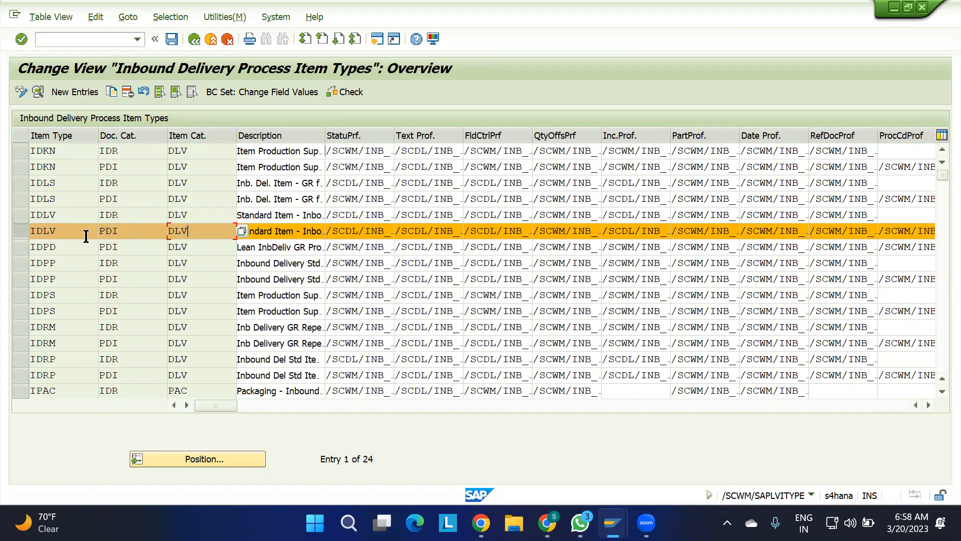
pyautogui.click(20, 234)
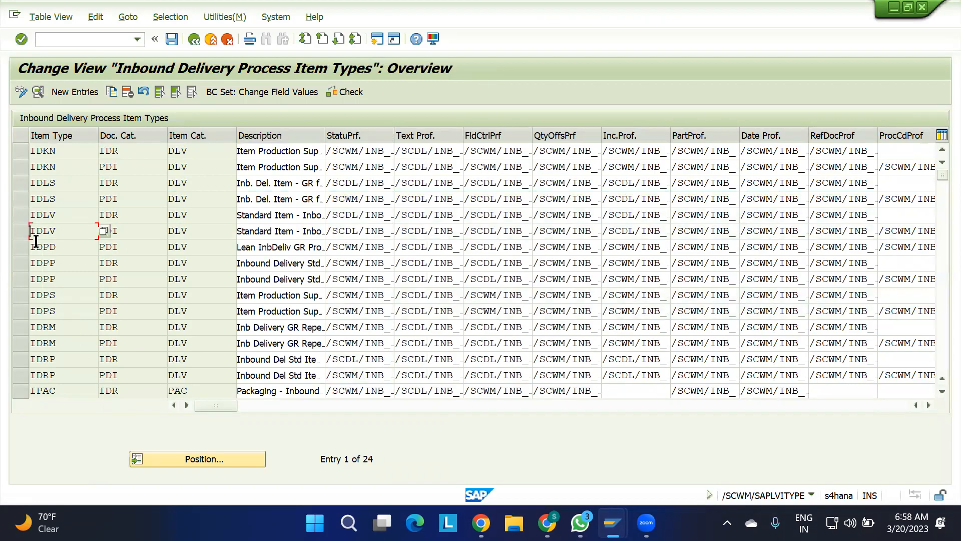
pyautogui.click(19, 231)
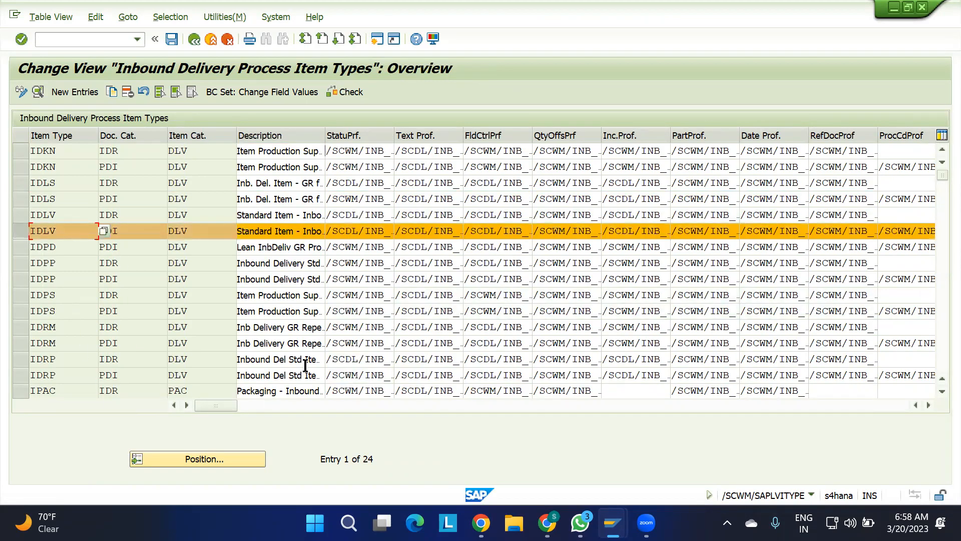
pyautogui.click(547, 523)
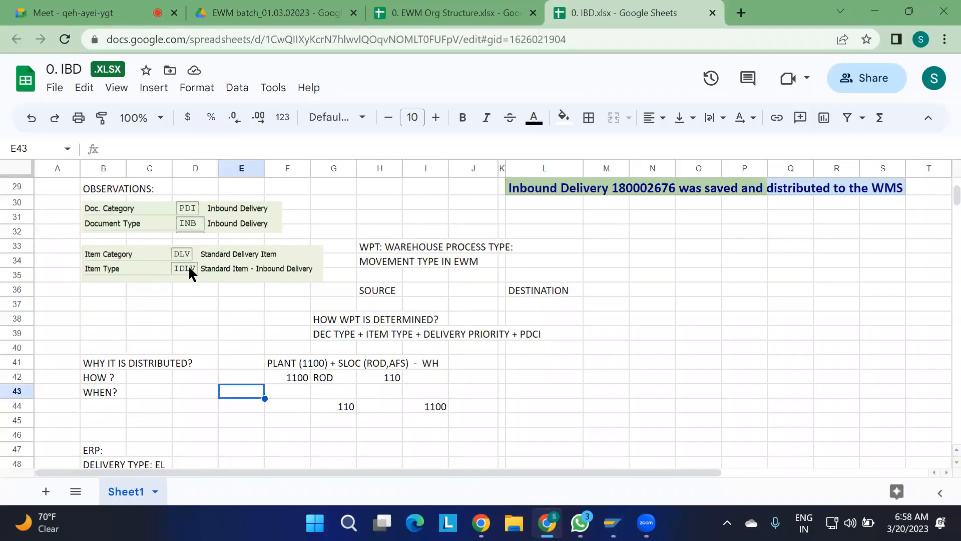
pyautogui.hotkey('alt', 'Tab')
pyautogui.click(139, 237)
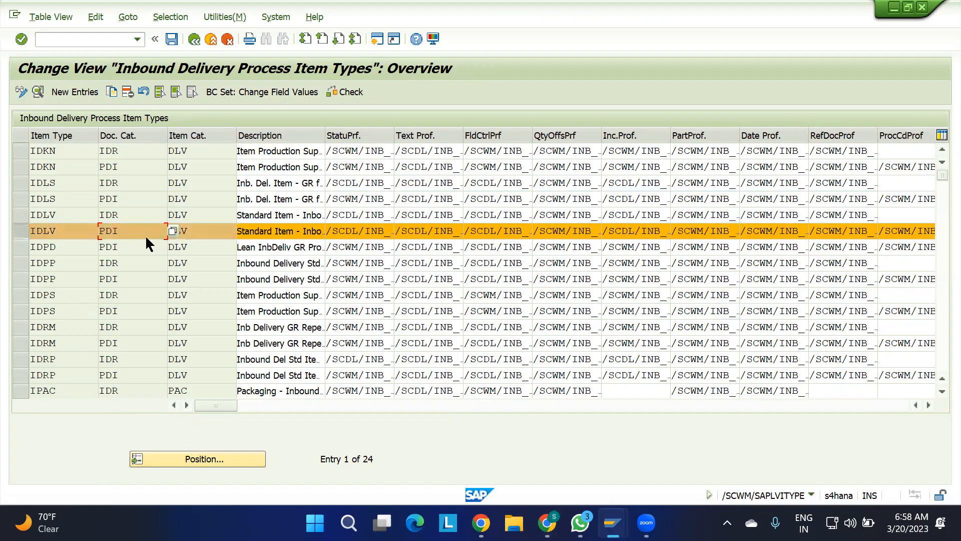
pyautogui.hotkey('alt', 'Tab')
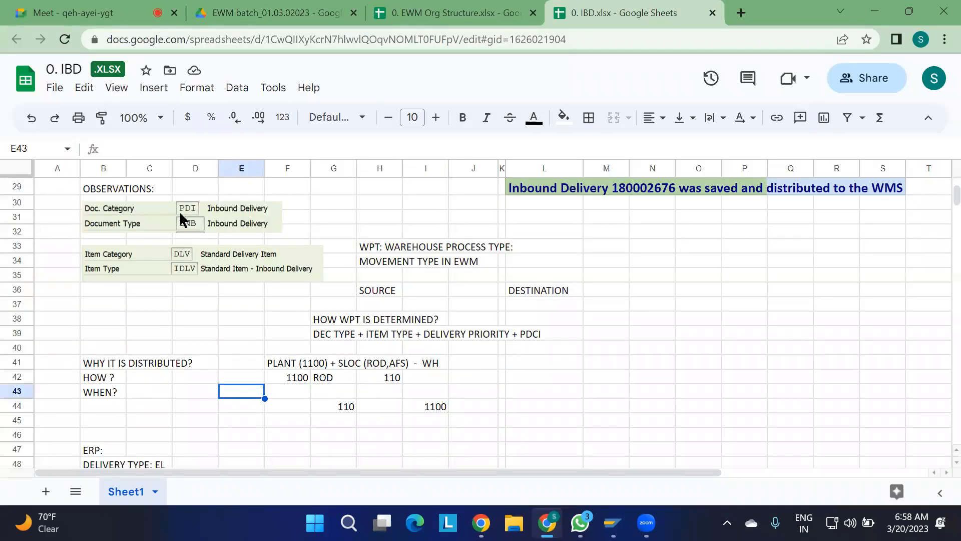
pyautogui.hotkey('alt', 'Tab')
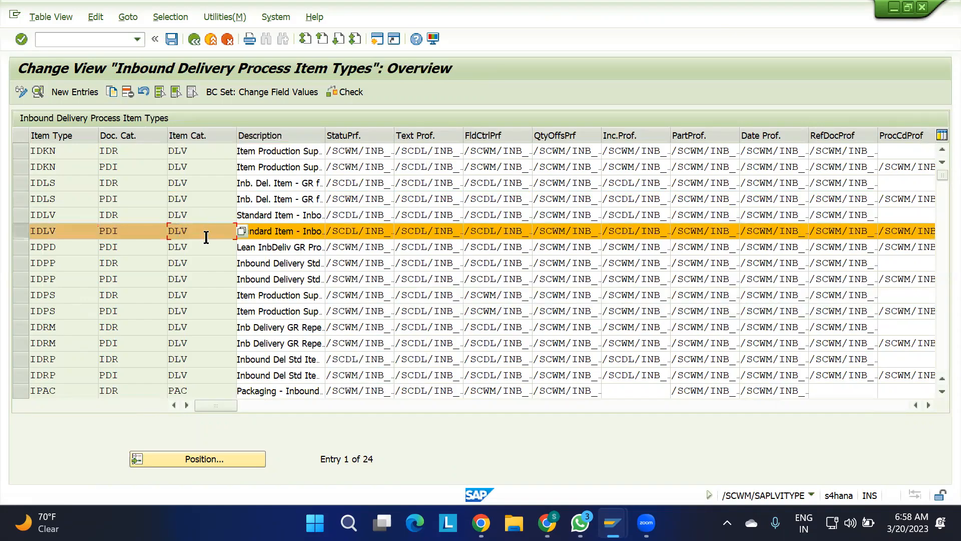
pyautogui.hotkey('alt', 'Tab')
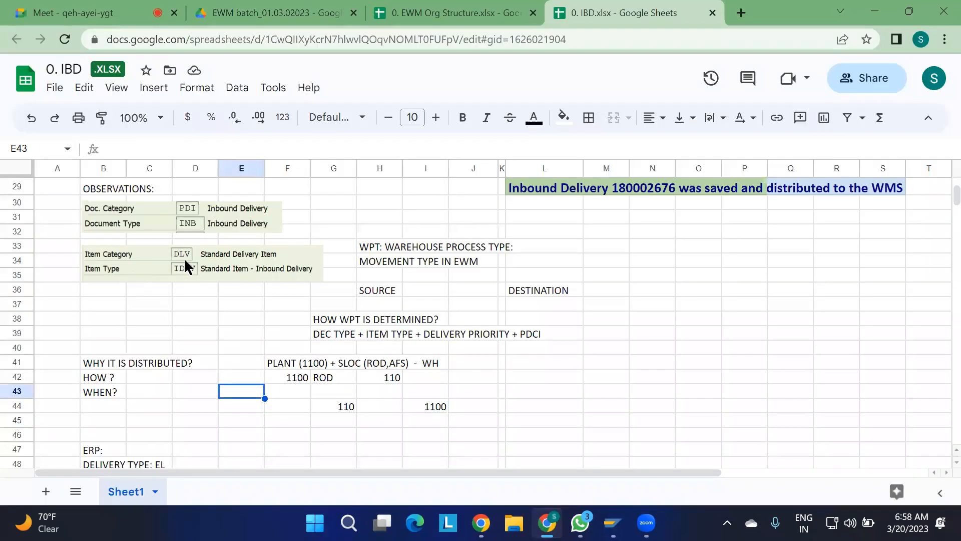
pyautogui.hotkey('alt', 'Tab')
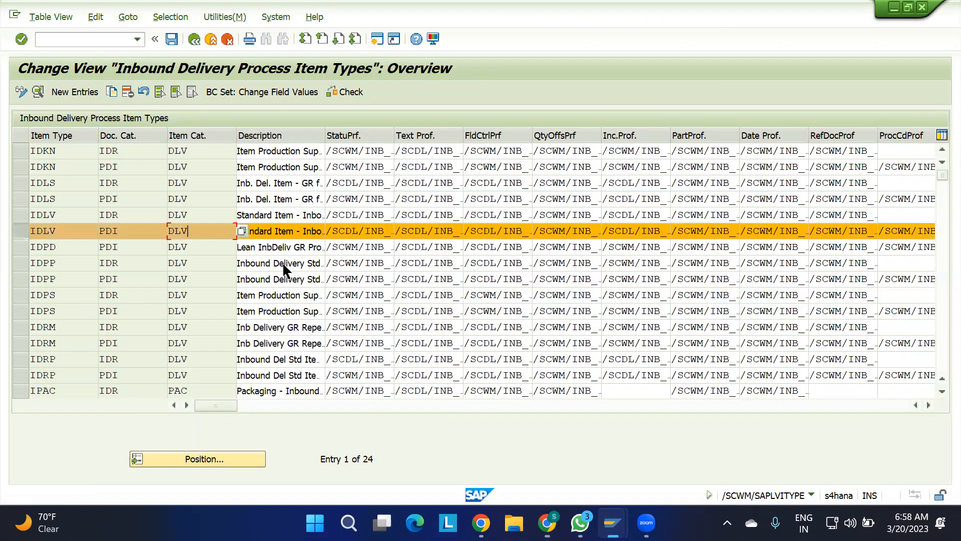
# Display the details of the selected IDLV item type, examine its profiles and return to the IMG structure.
pyautogui.click(38, 91)
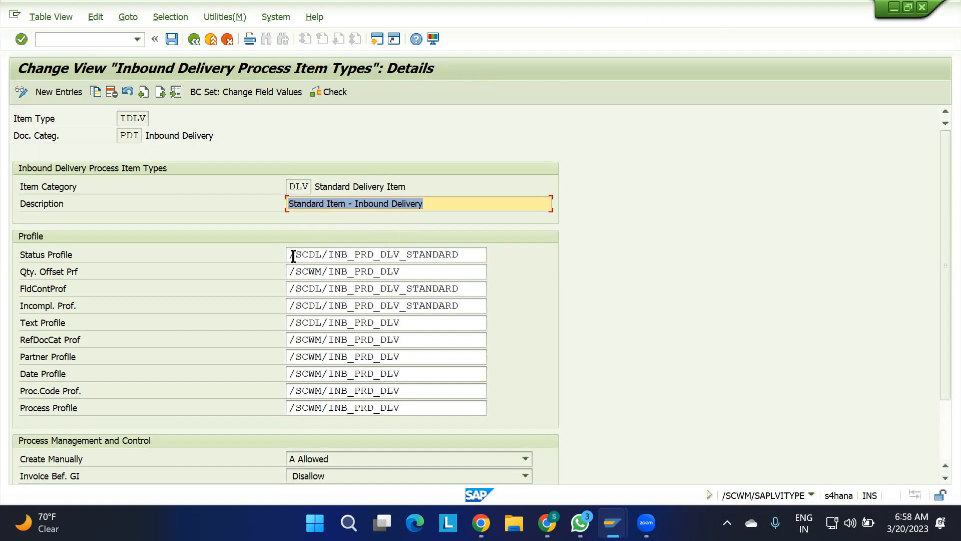
pyautogui.moveTo(291, 255); pyautogui.dragTo(338, 317)
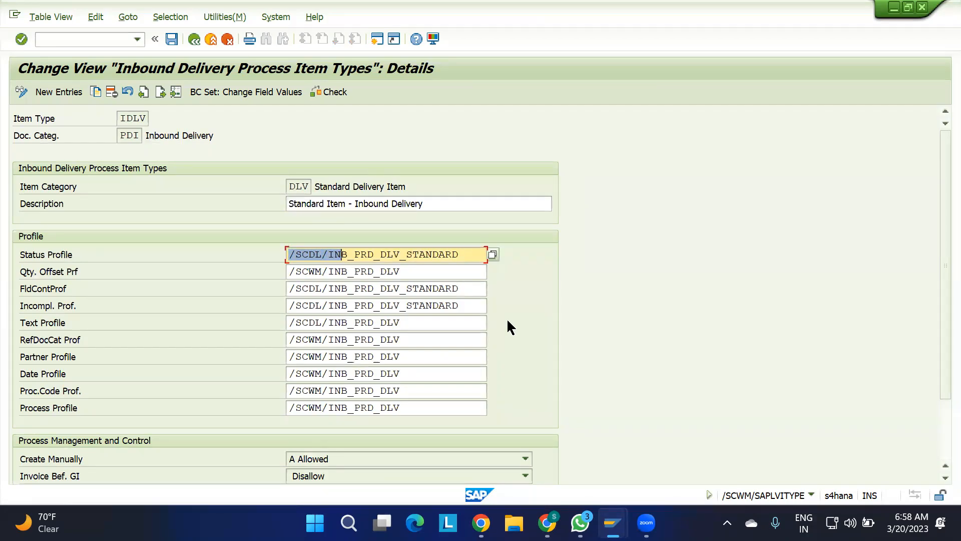
pyautogui.click(471, 254)
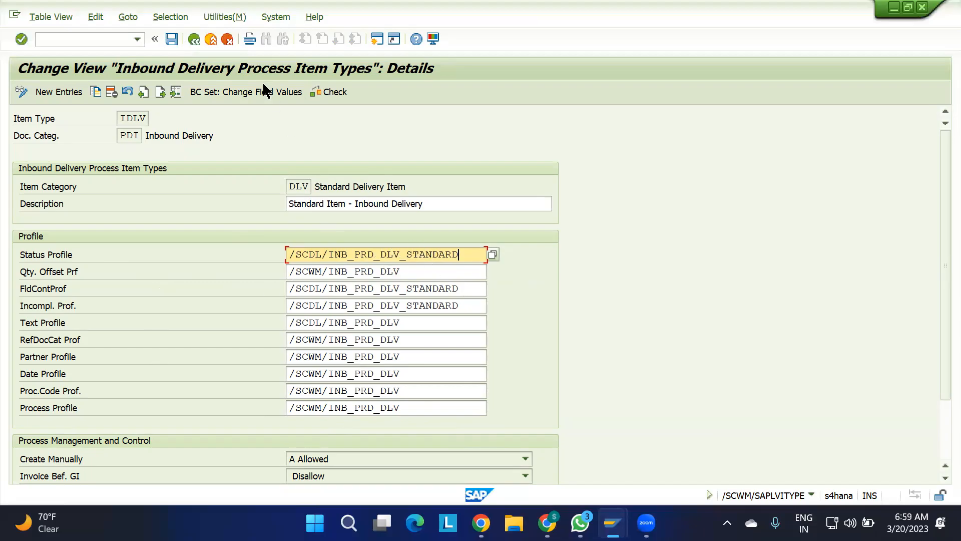
pyautogui.click(198, 40)
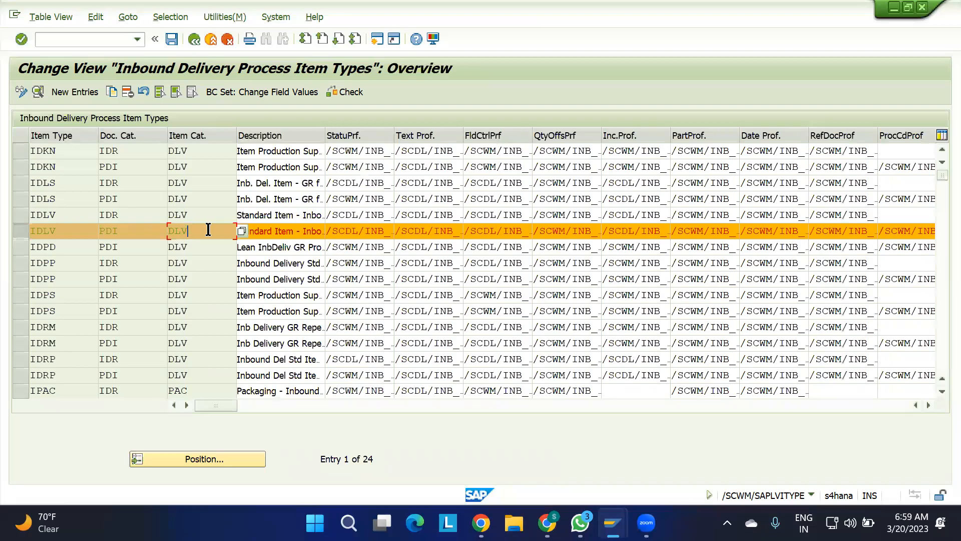
pyautogui.click(194, 40)
# Switch to the Maintain Inbound Delivery session and change the delivery's item display from form to list view.
pyautogui.moveTo(611, 522)
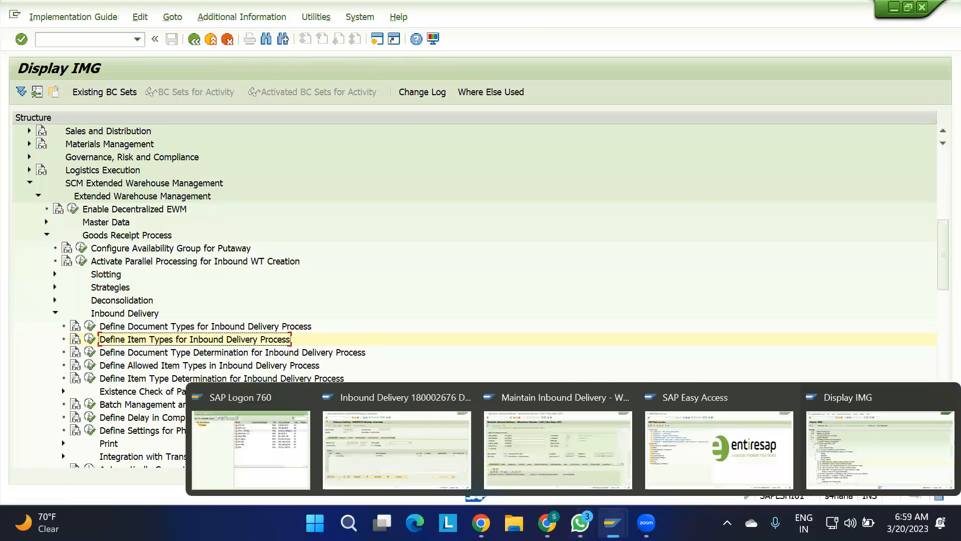
pyautogui.click(518, 434)
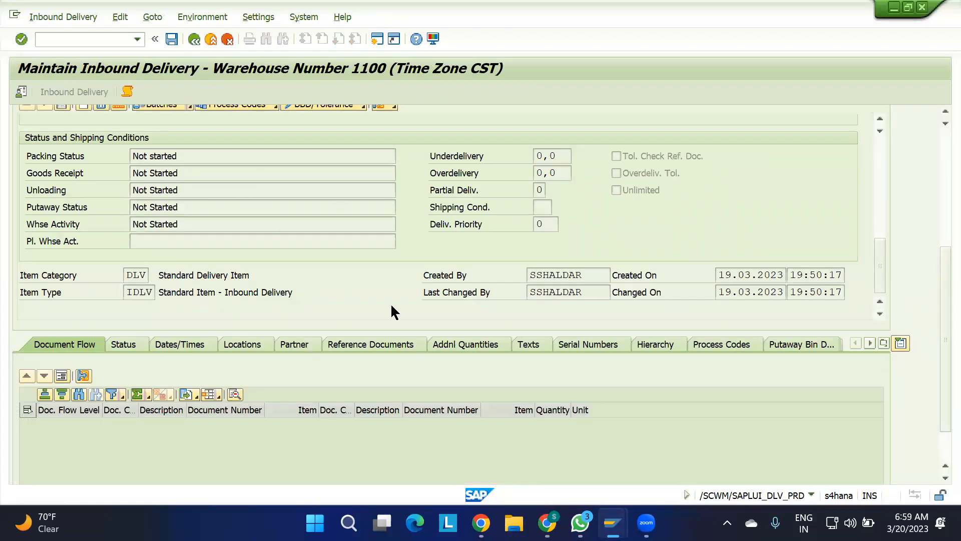
pyautogui.moveTo(880, 259); pyautogui.dragTo(883, 146)
pyautogui.moveTo(937, 260); pyautogui.dragTo(937, 119)
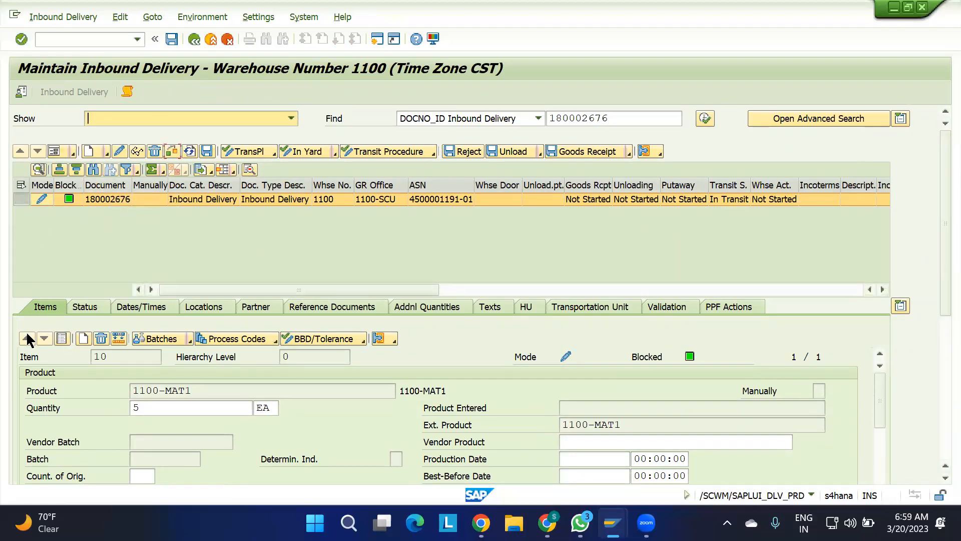
pyautogui.click(62, 338)
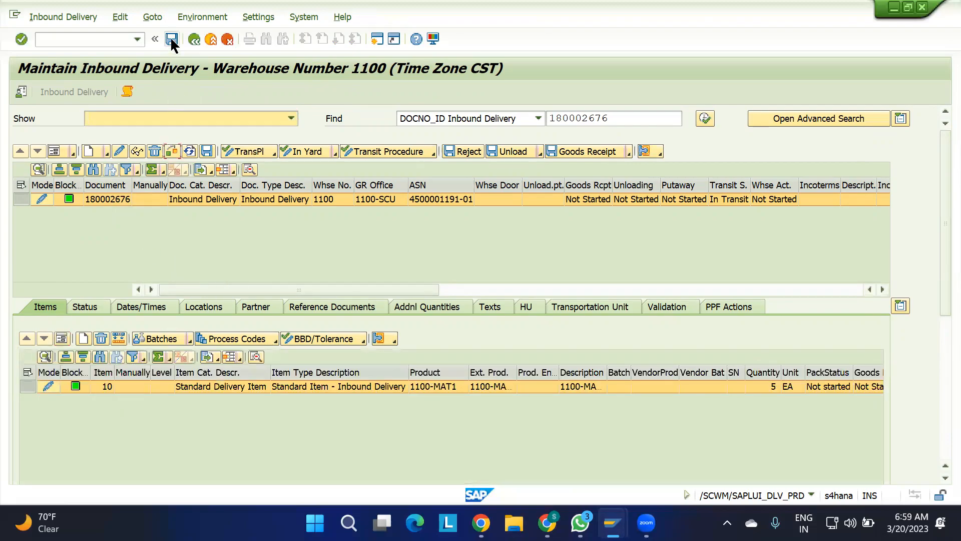
# Save the inbound delivery and open the Warehouse Task follow-on function for it.
pyautogui.click(170, 40)
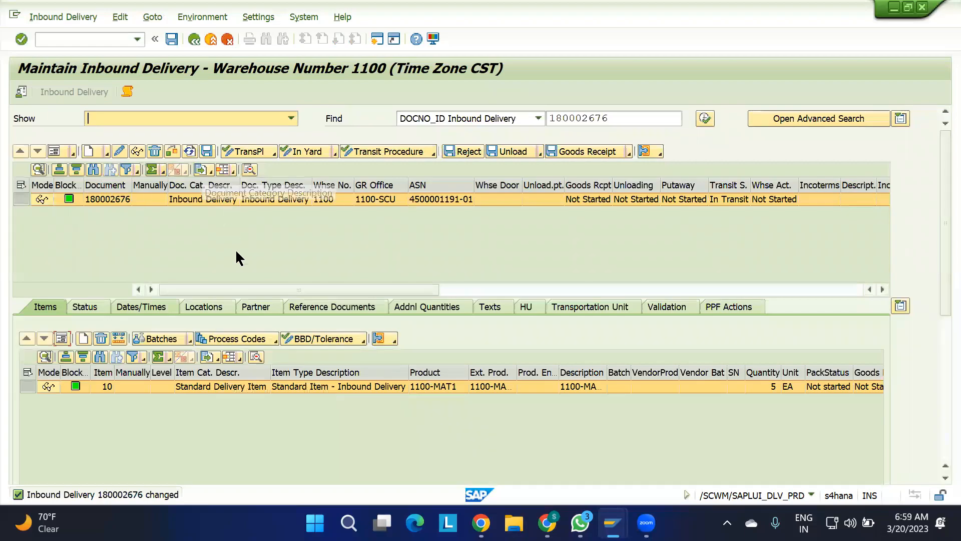
pyautogui.click(81, 18)
pyautogui.moveTo(140, 51)
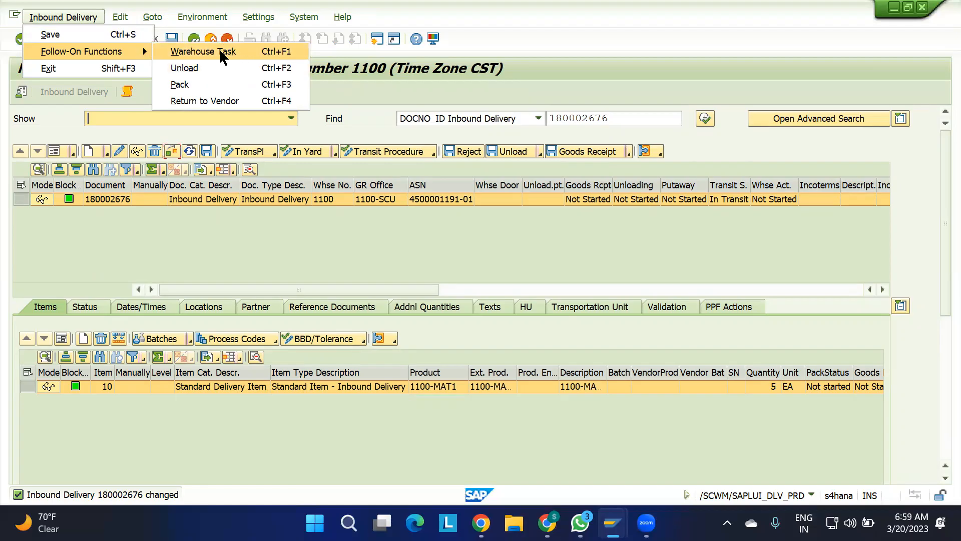
pyautogui.click(181, 50)
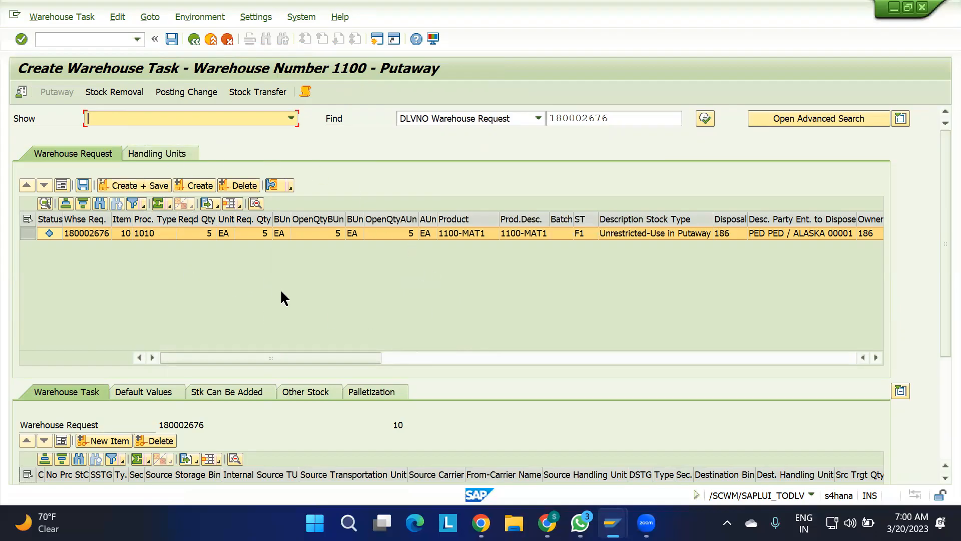
# Look over the putaway warehouse request and try to create a warehouse task for item 10 without saving.
pyautogui.hscroll(4, 261, 272)
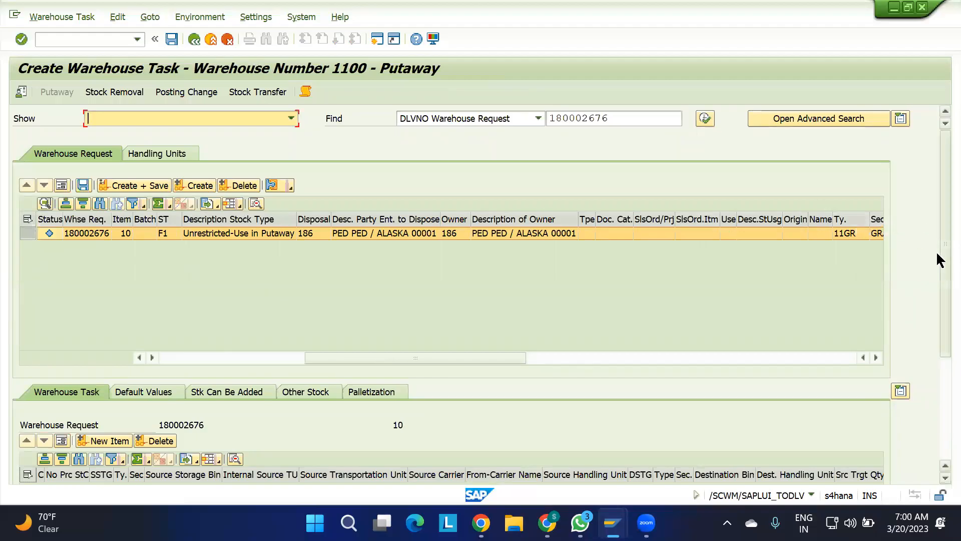
pyautogui.moveTo(945, 251); pyautogui.dragTo(945, 354)
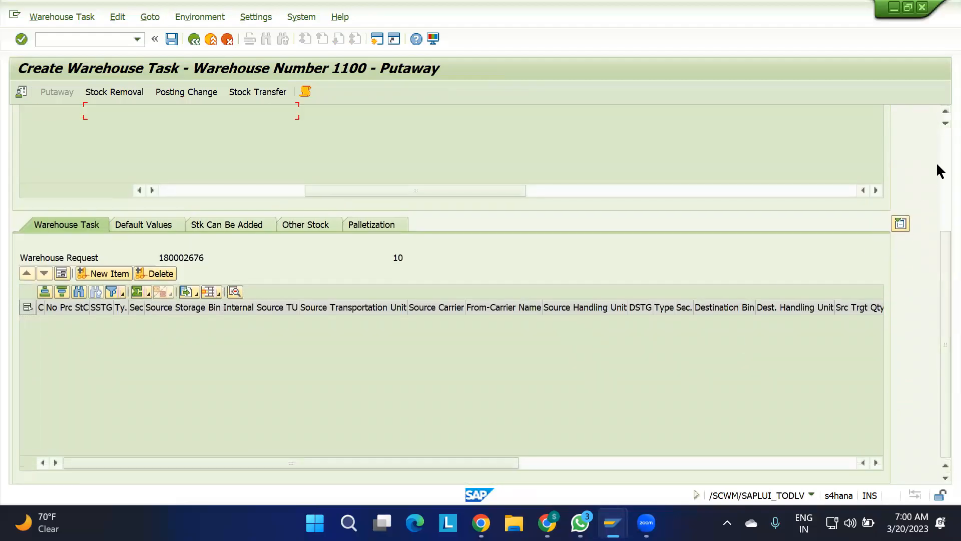
pyautogui.click(937, 161)
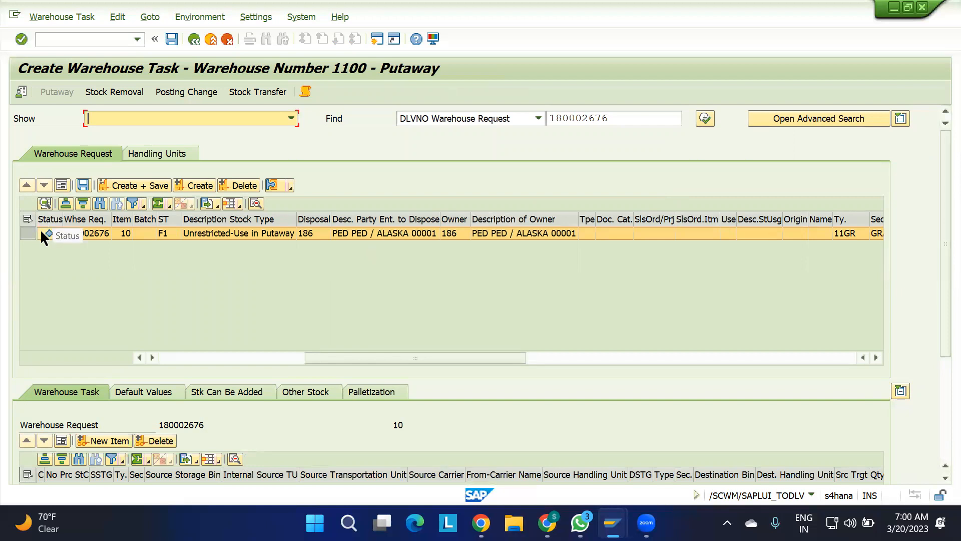
pyautogui.click(25, 233)
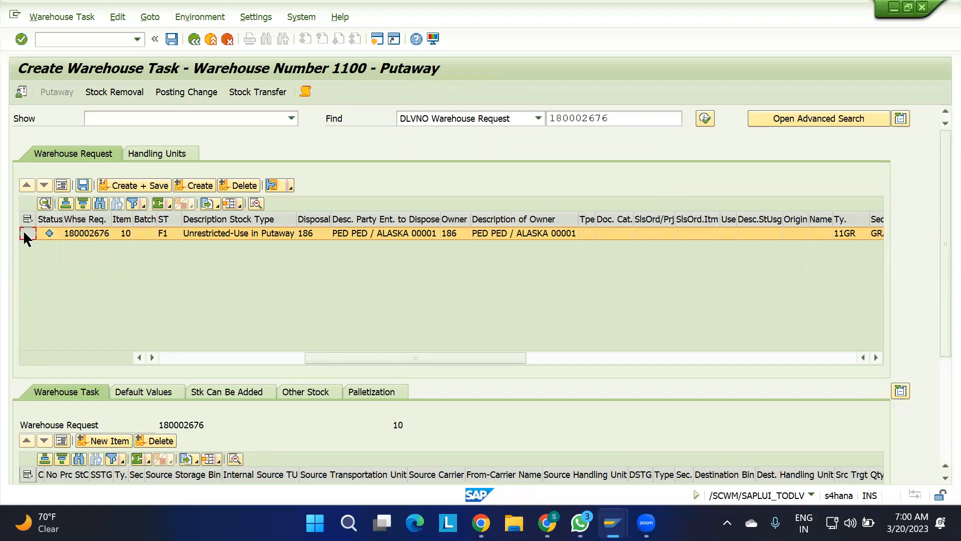
pyautogui.click(196, 184)
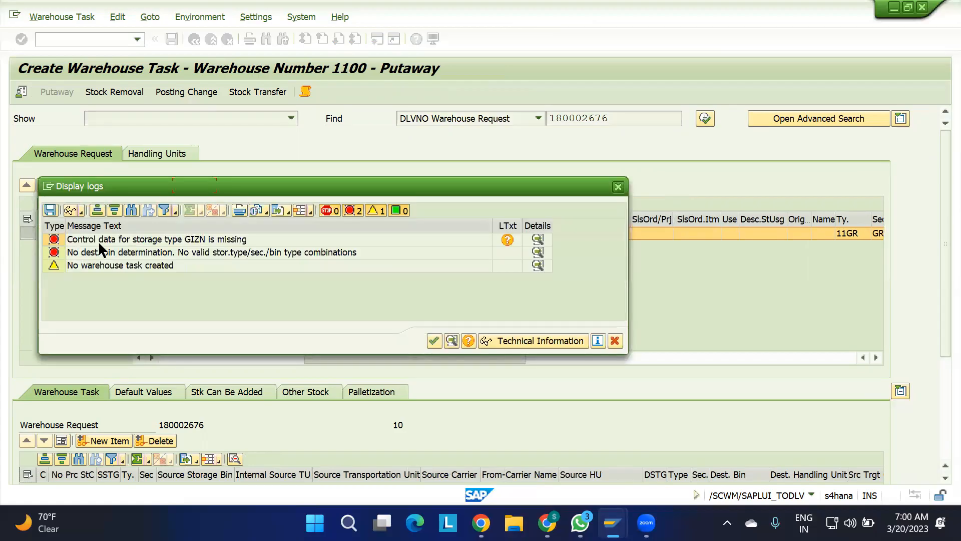
# Examine the error messages in the warehouse task creation log, close it and check the request's Warehouse Task section.
pyautogui.click(104, 244)
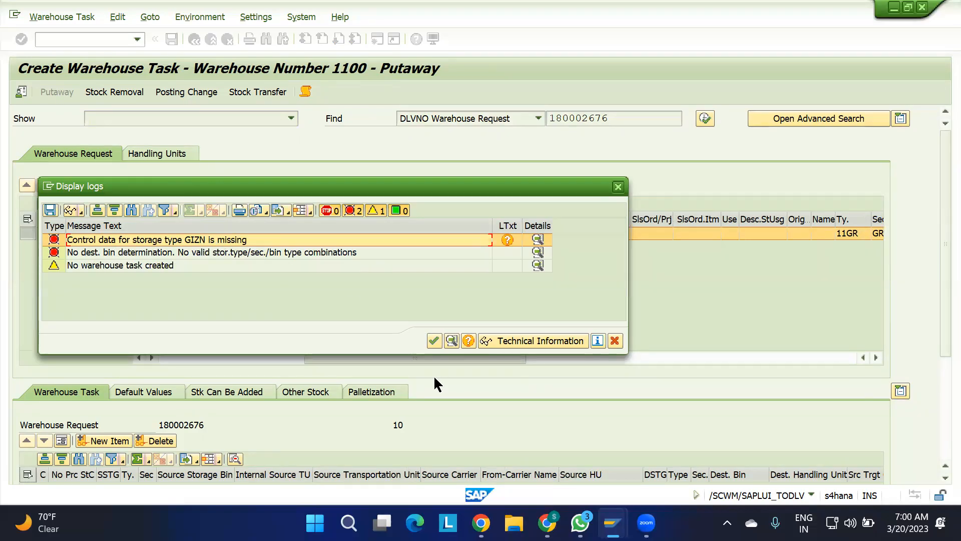
pyautogui.moveTo(613, 522)
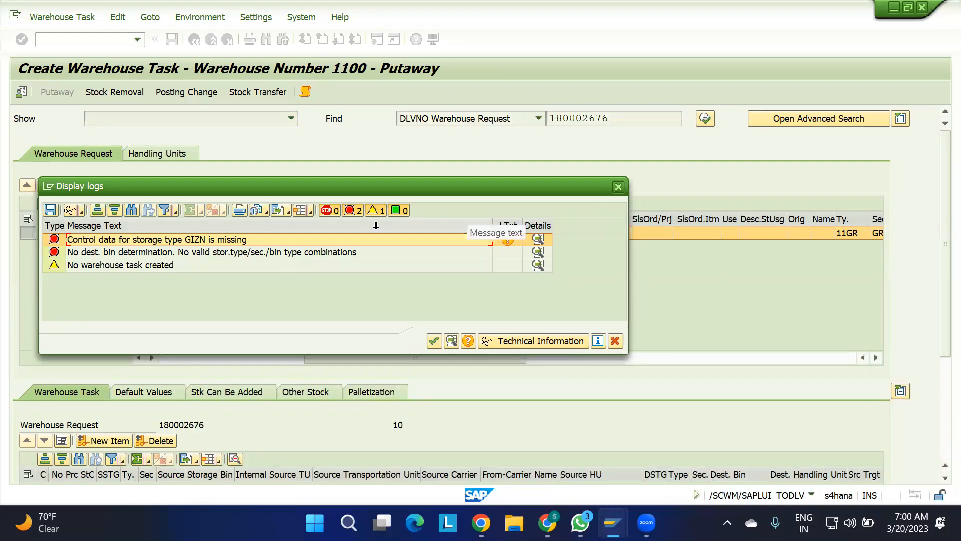
pyautogui.click(83, 252)
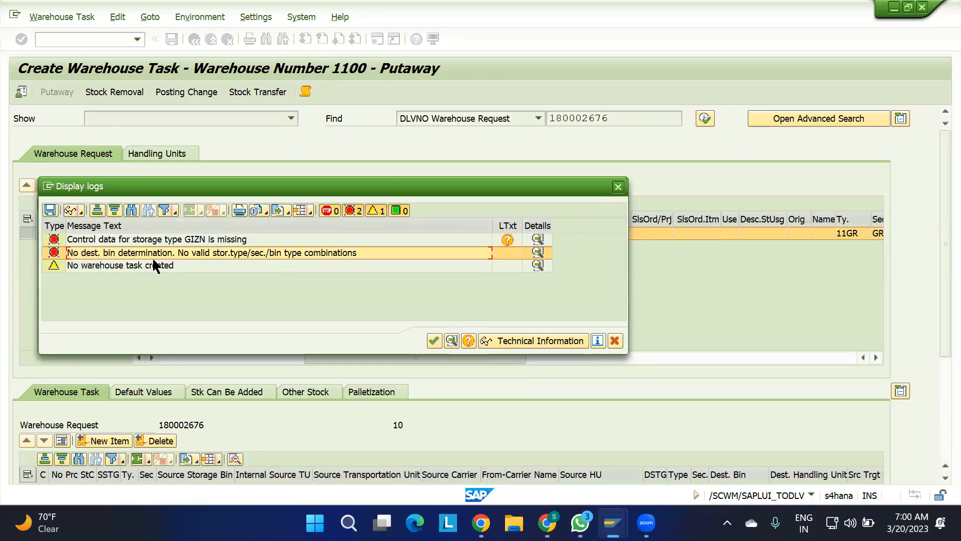
pyautogui.click(618, 186)
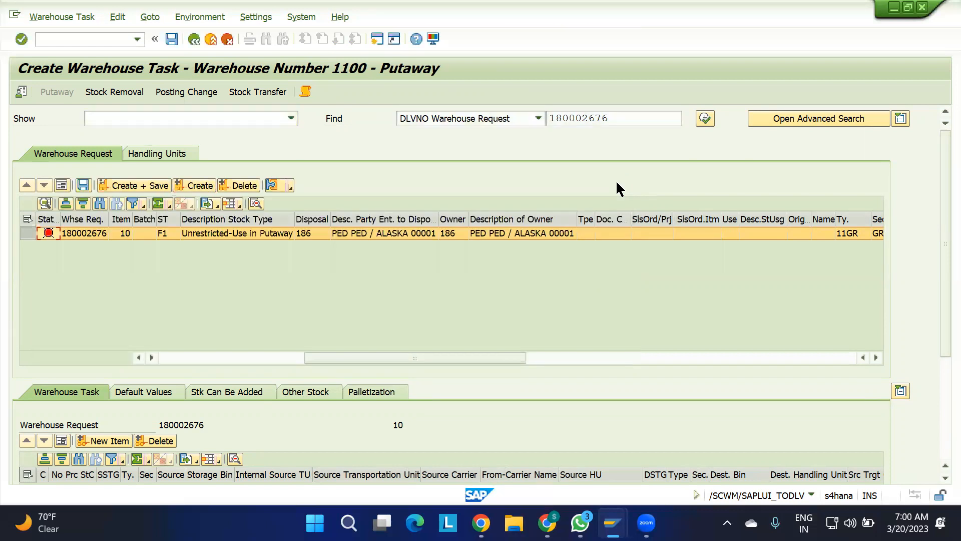
pyautogui.moveTo(941, 203); pyautogui.dragTo(937, 254)
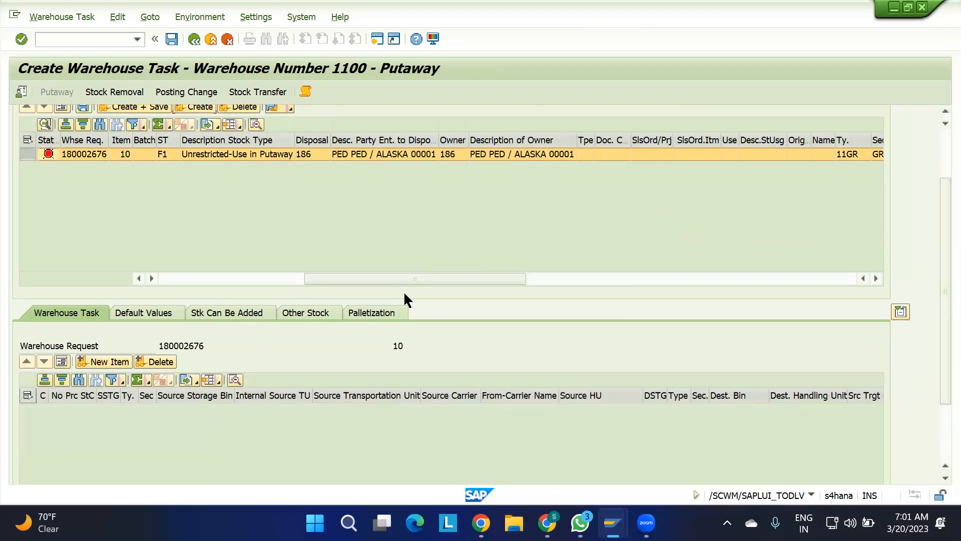
# Set the default destination for item 10 to storage type ST01 and bin ST01-01-01-01, picked from the list of empty bins.
pyautogui.click(155, 314)
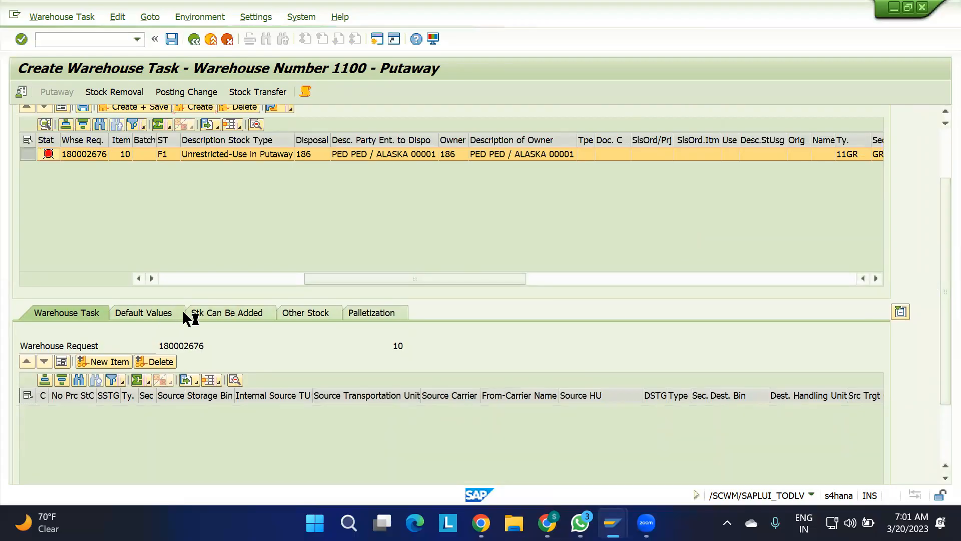
pyautogui.moveTo(938, 317); pyautogui.dragTo(937, 368)
pyautogui.click(164, 395)
pyautogui.write('ST01')
pyautogui.click(271, 396)
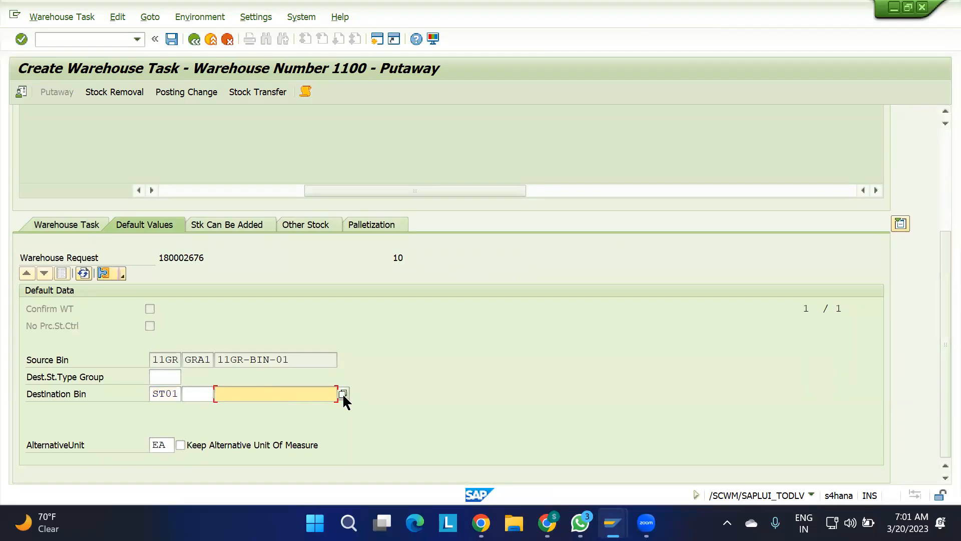
pyautogui.click(343, 395)
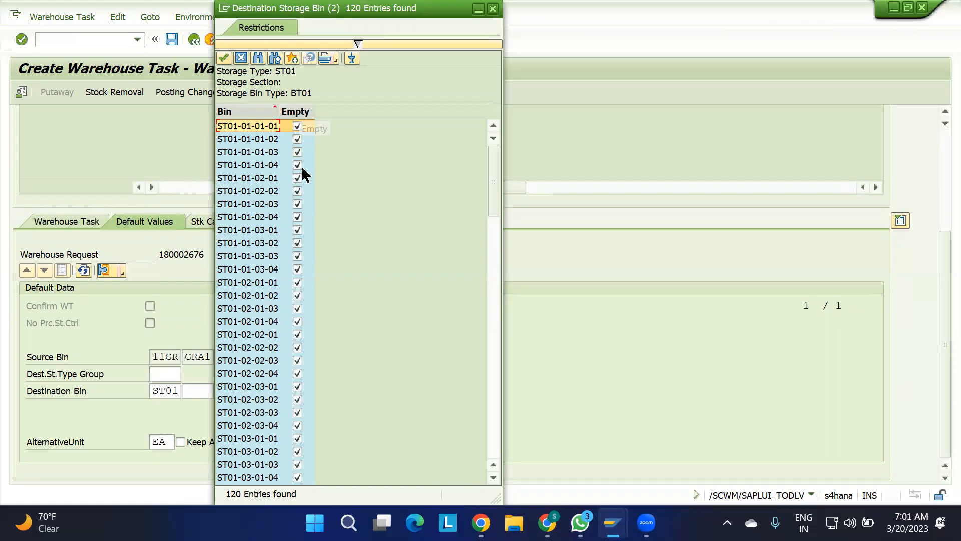
pyautogui.doubleClick(247, 126)
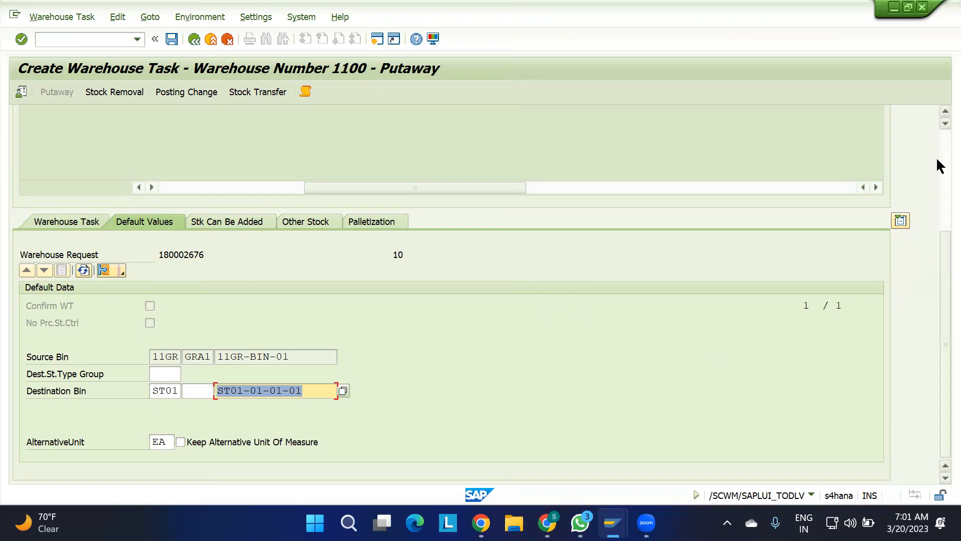
# Create the putaway warehouse task for item 10 without saving it.
pyautogui.scroll(3, 936, 157)
pyautogui.click(199, 185)
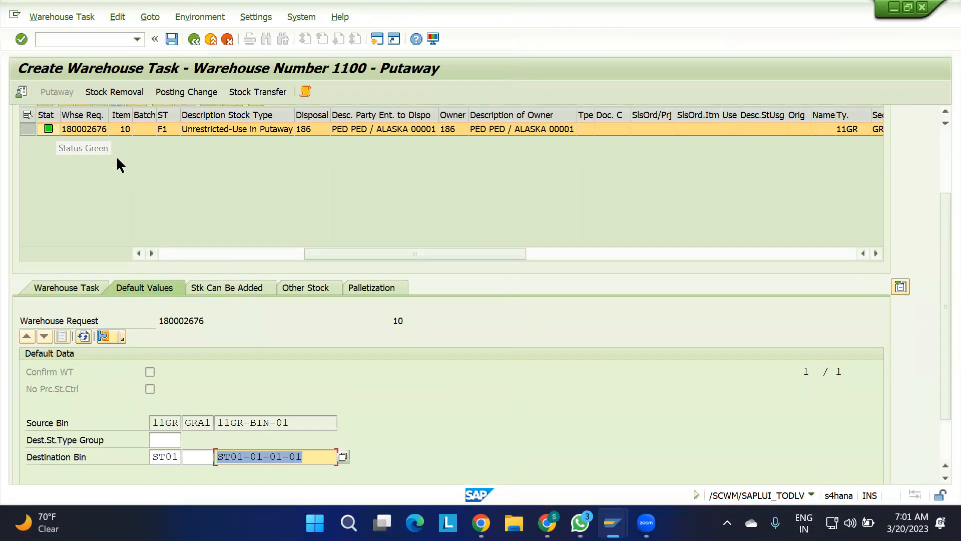
pyautogui.click(190, 209)
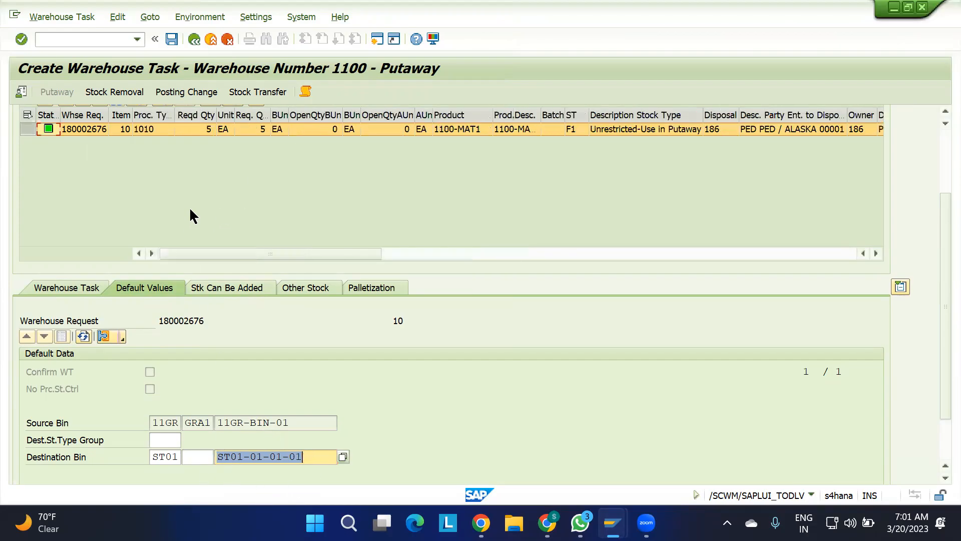
# Check the request item's quantity, source bin and default destination bin, and create and save its putaway warehouse task.
pyautogui.hscroll(1, 191, 210)
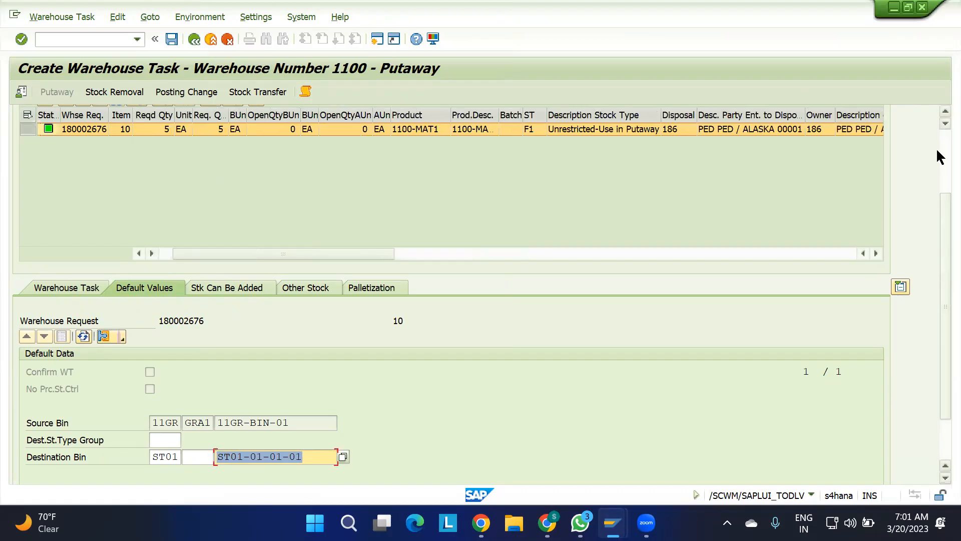
pyautogui.scroll(3, 936, 148)
pyautogui.hscroll(3, 262, 289)
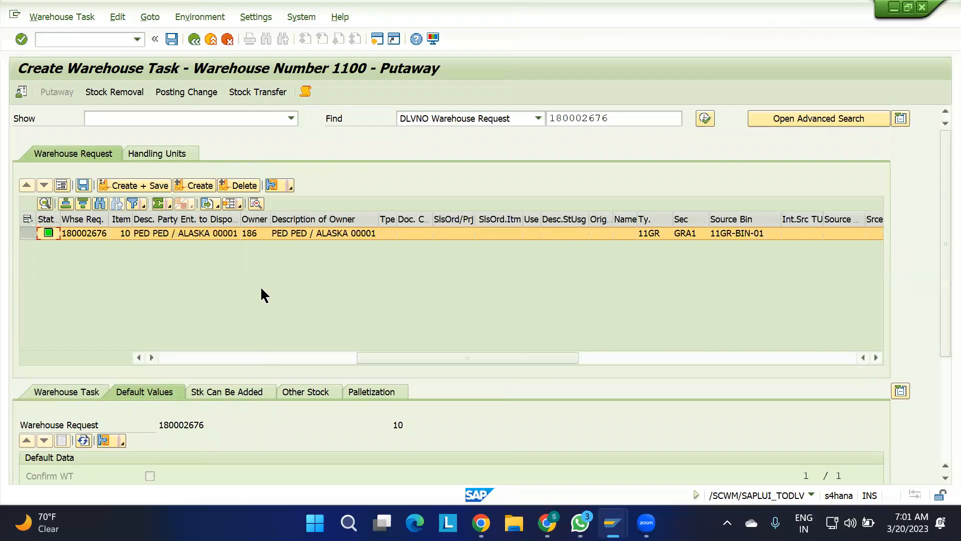
pyautogui.hscroll(-4, 260, 289)
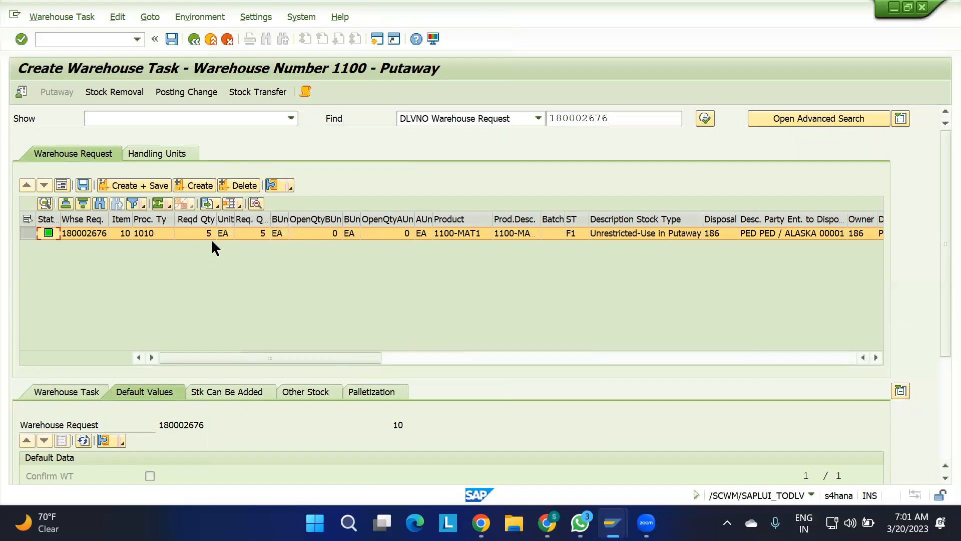
pyautogui.moveTo(941, 264); pyautogui.dragTo(941, 349)
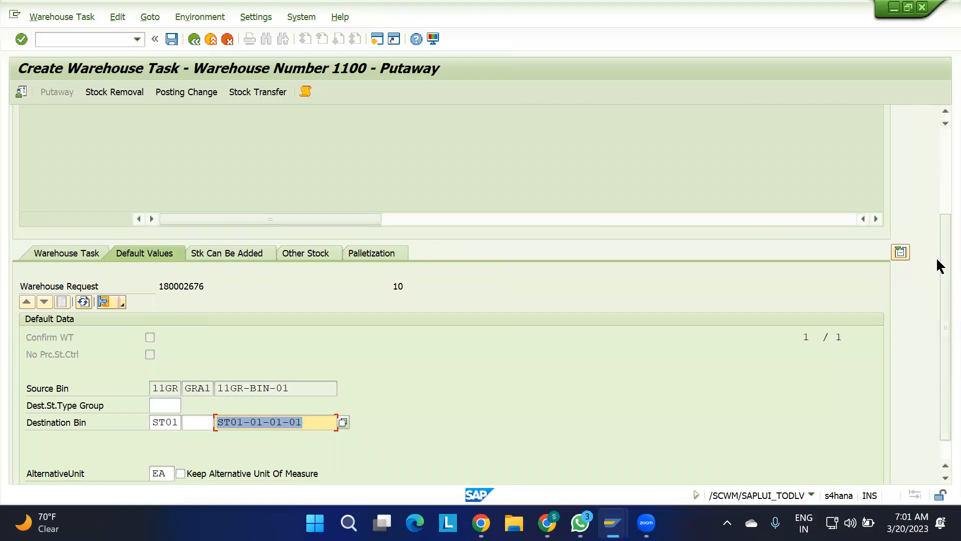
pyautogui.scroll(3, 939, 170)
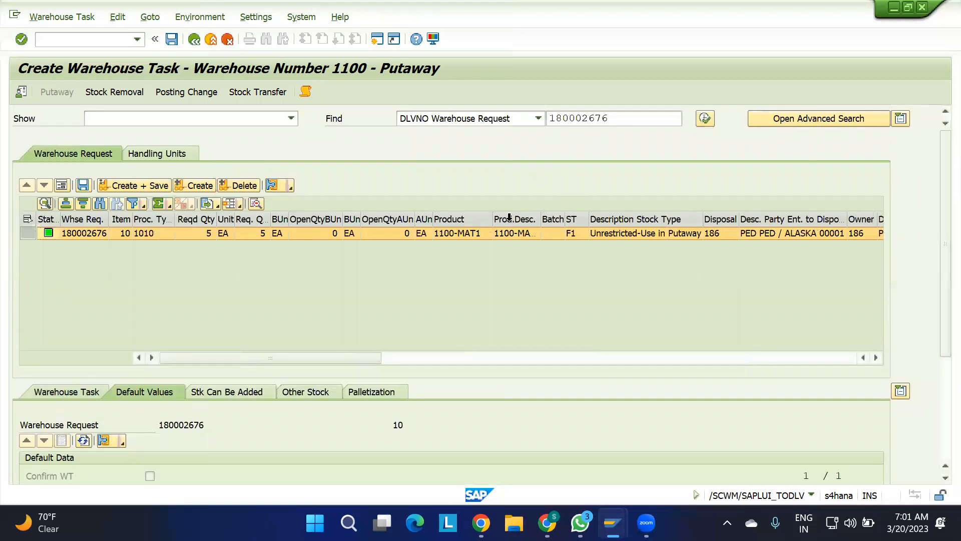
pyautogui.click(128, 186)
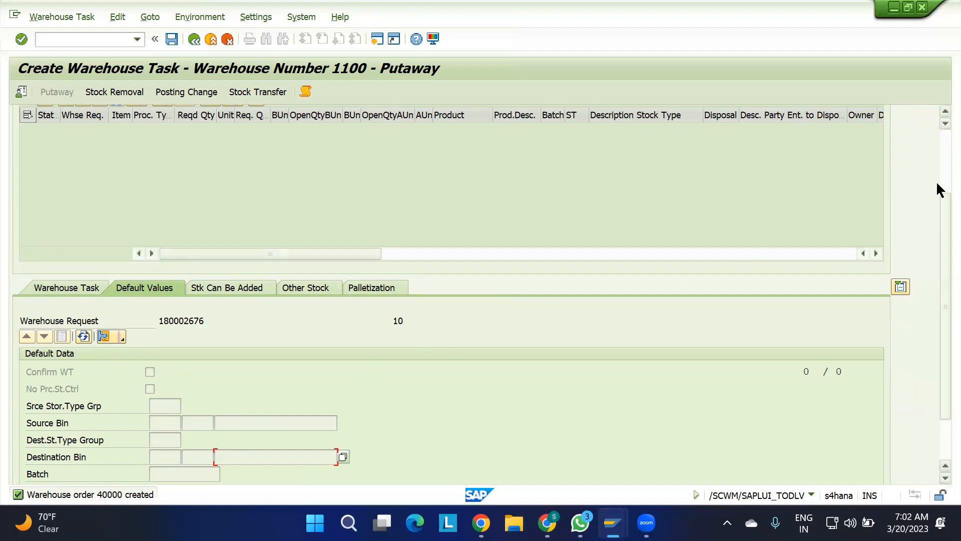
pyautogui.scroll(3, 937, 159)
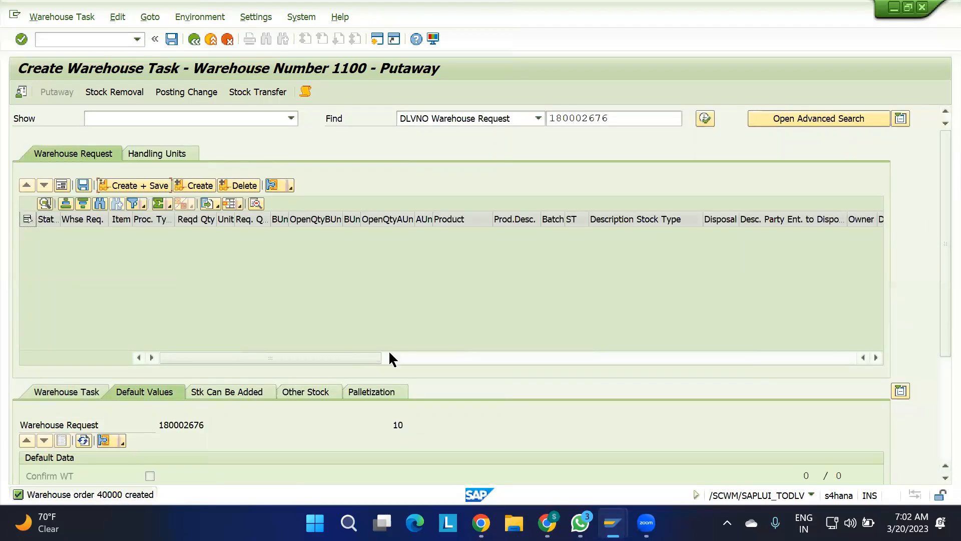
# Open the warehouse task confirmation and check the warehouse order's number and status in form view before returning to the list.
pyautogui.click(71, 17)
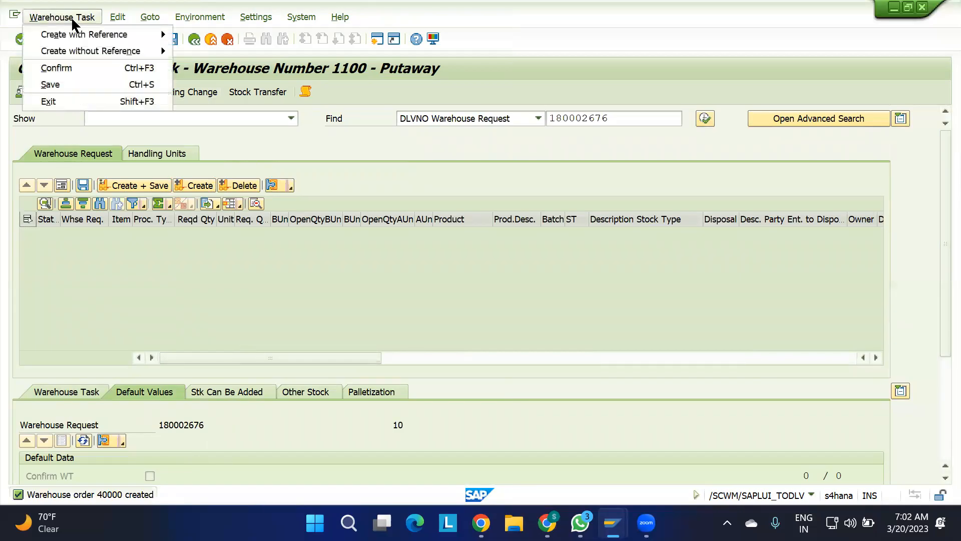
pyautogui.click(111, 67)
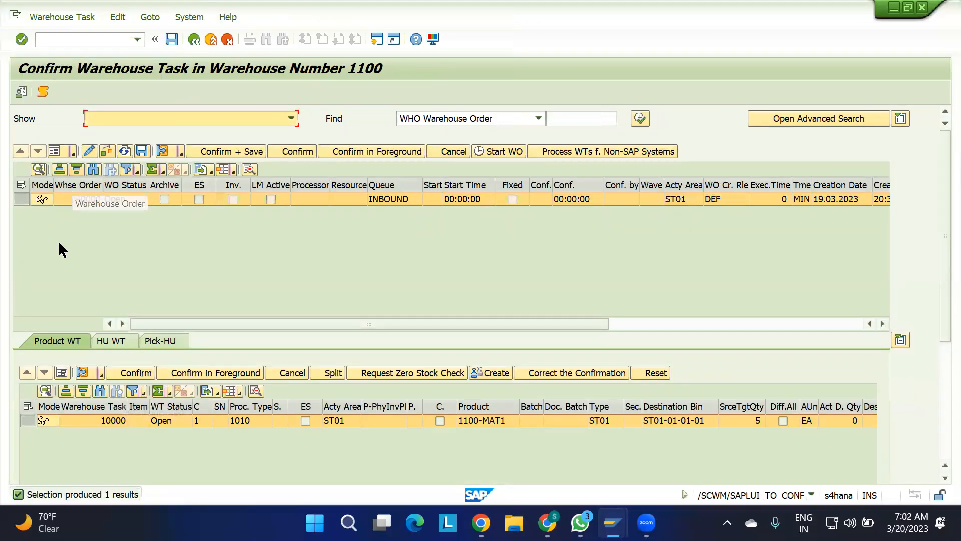
pyautogui.click(53, 155)
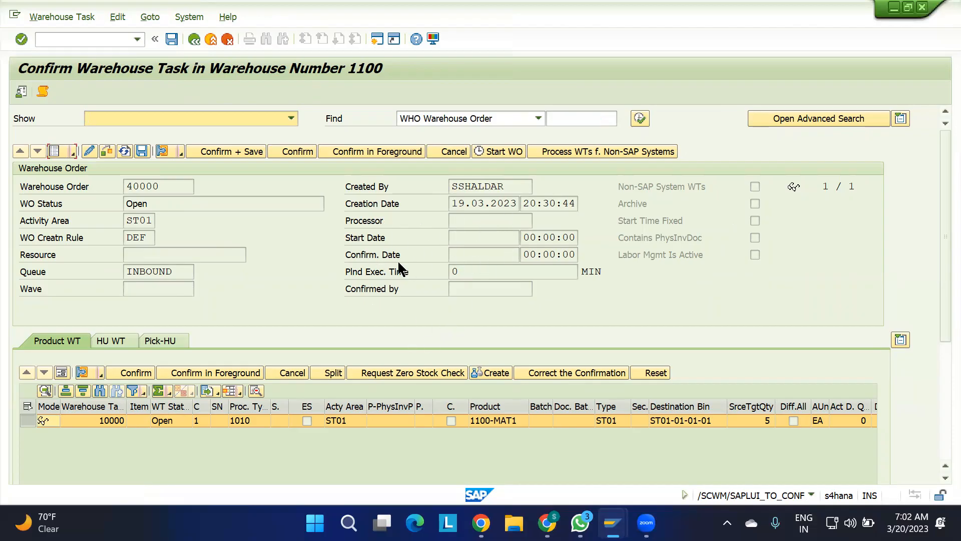
pyautogui.moveTo(159, 186); pyautogui.dragTo(90, 194)
pyautogui.press('Tab')
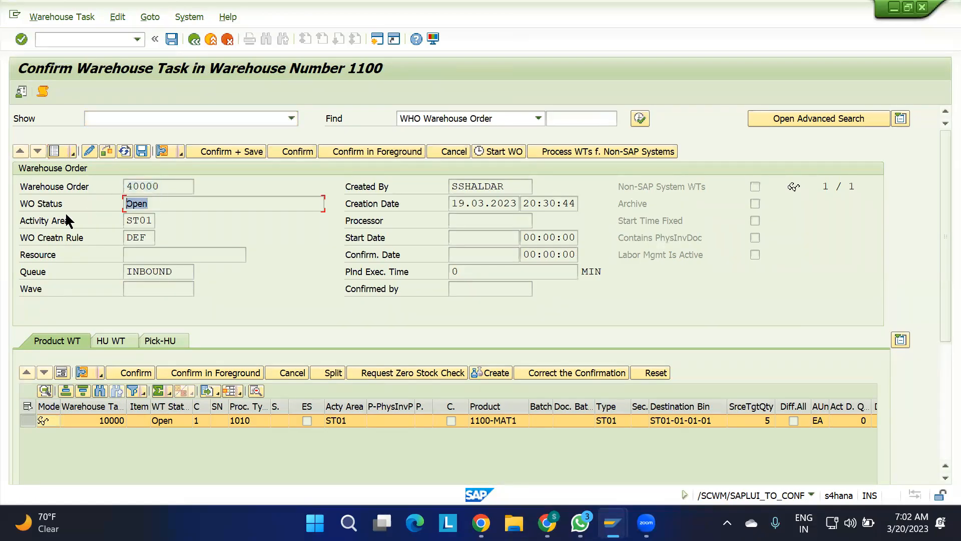
pyautogui.click(54, 151)
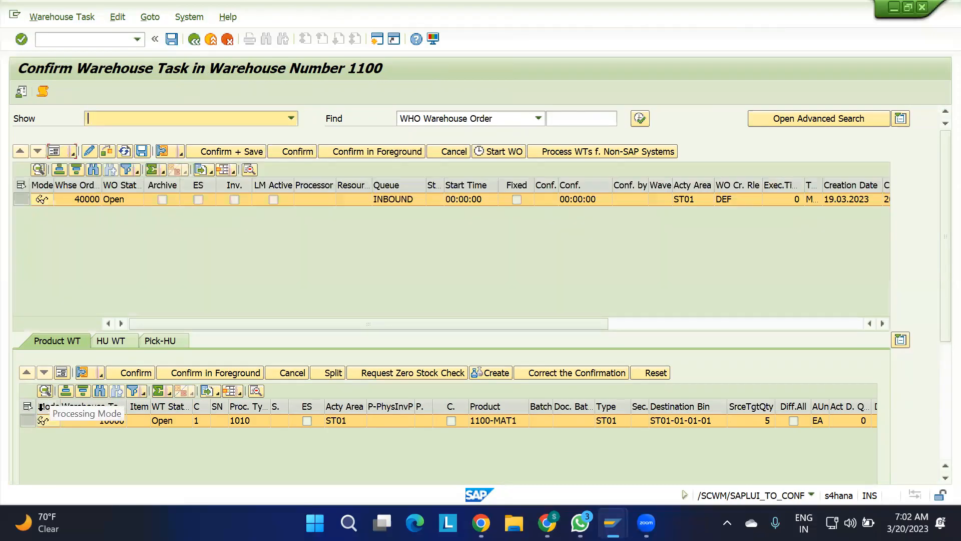
# Show the product warehouse task in form view and examine its number, status, product, source and destination bins, stock type and process type.
pyautogui.click(58, 372)
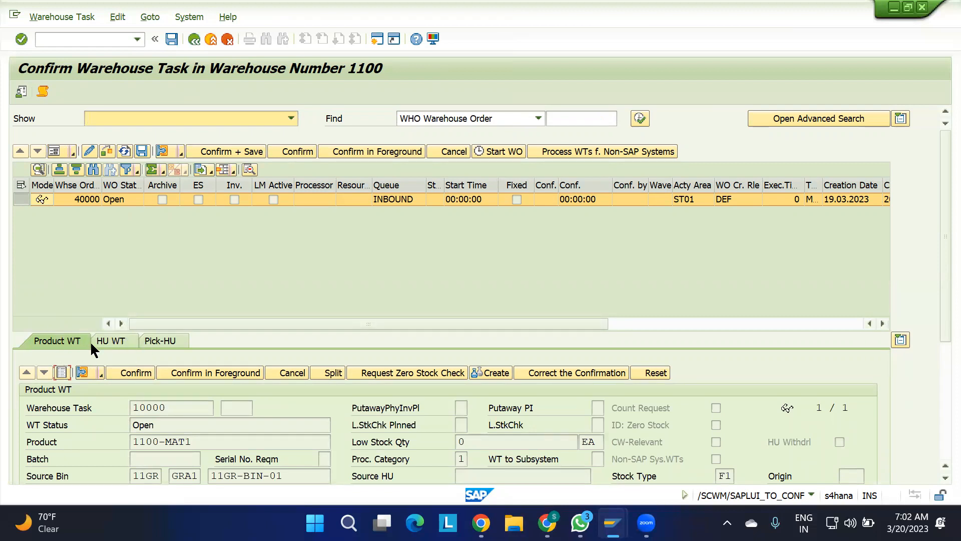
pyautogui.moveTo(936, 190); pyautogui.dragTo(936, 338)
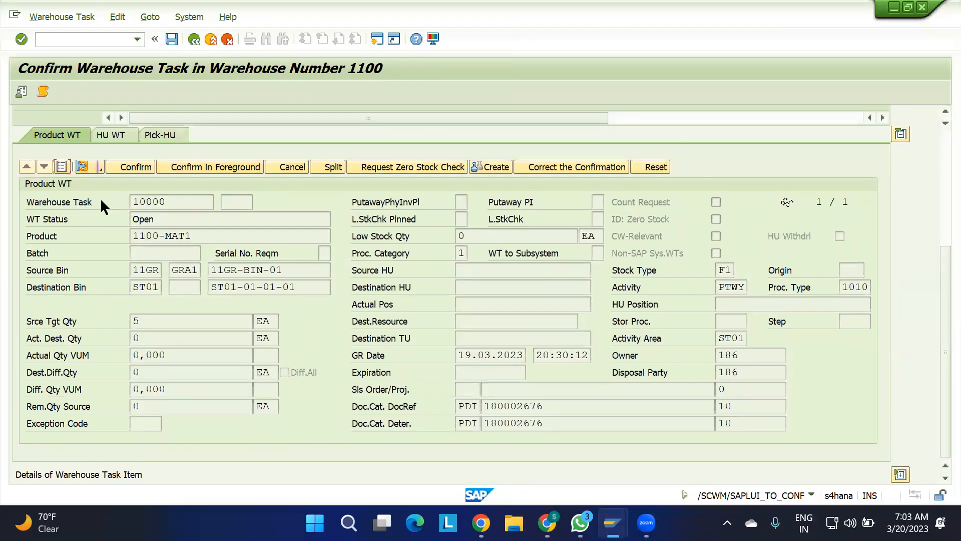
pyautogui.moveTo(185, 203); pyautogui.dragTo(64, 206)
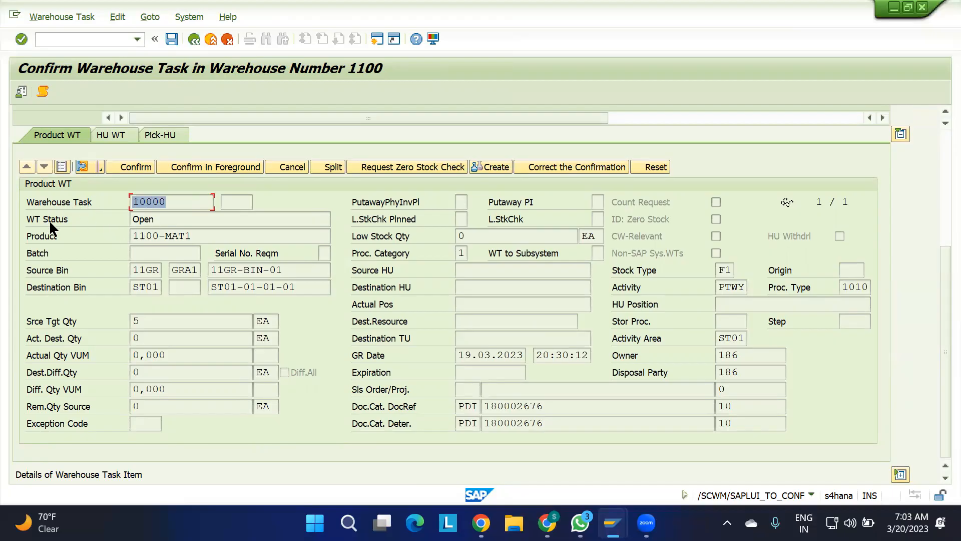
pyautogui.moveTo(181, 222); pyautogui.dragTo(73, 232)
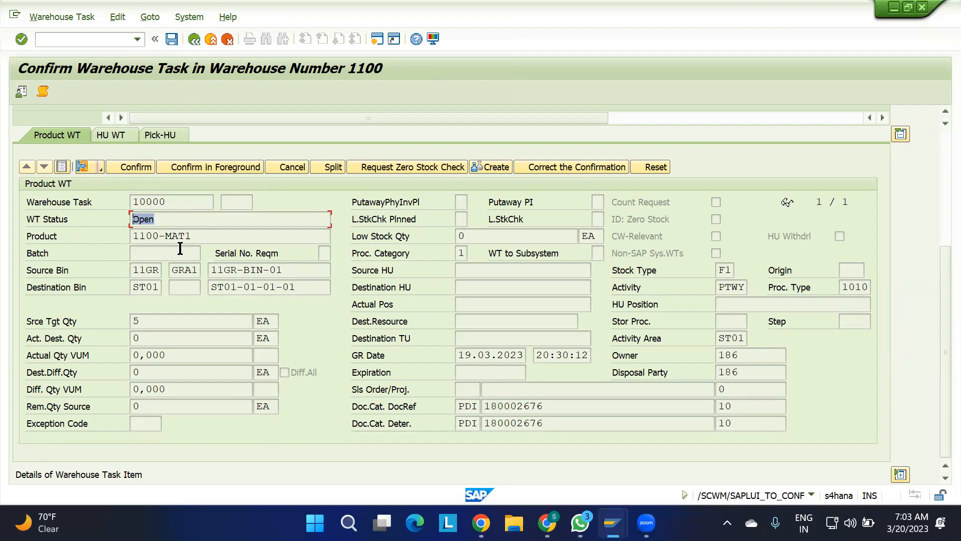
pyautogui.moveTo(208, 238); pyautogui.dragTo(94, 243)
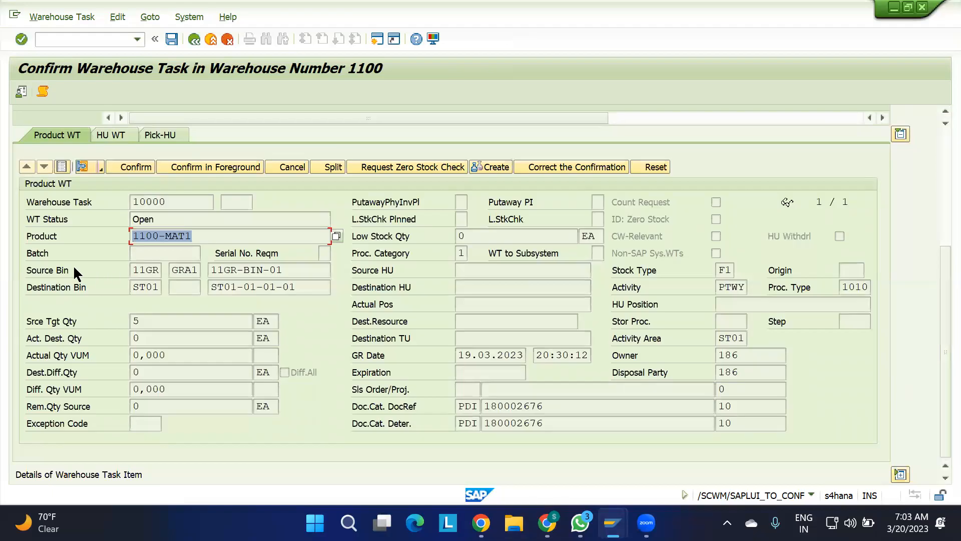
pyautogui.click(160, 273)
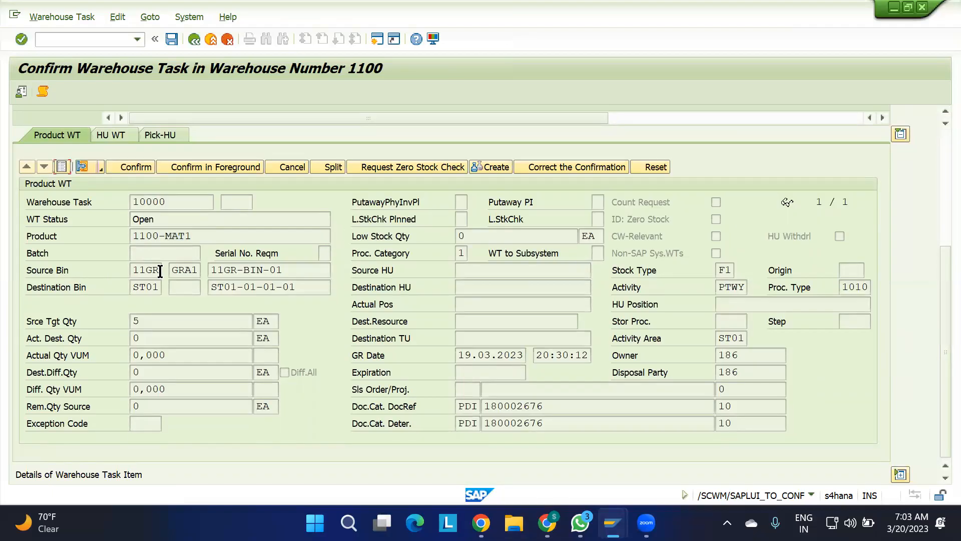
pyautogui.click(160, 285)
pyautogui.click(297, 287)
pyautogui.moveTo(298, 288); pyautogui.dragTo(203, 289)
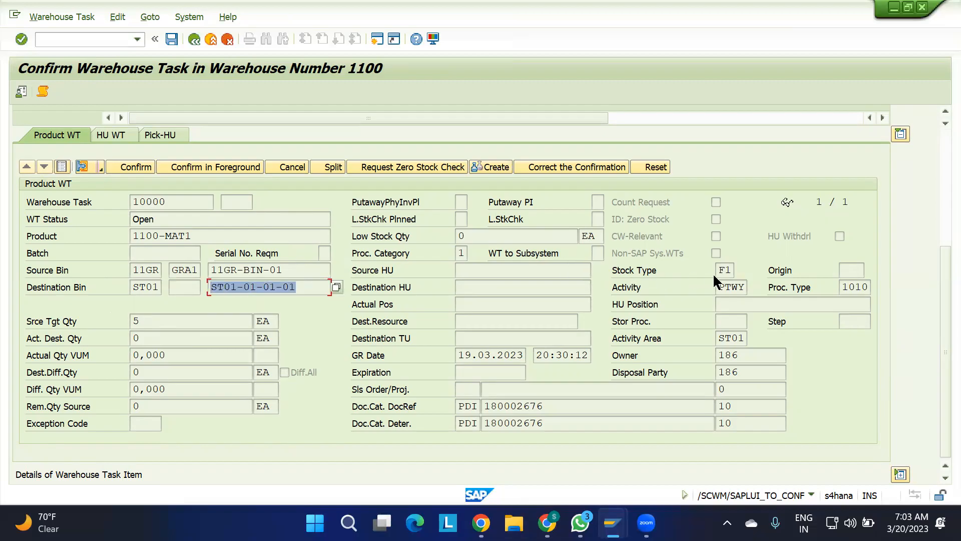
pyautogui.moveTo(732, 273); pyautogui.dragTo(696, 275)
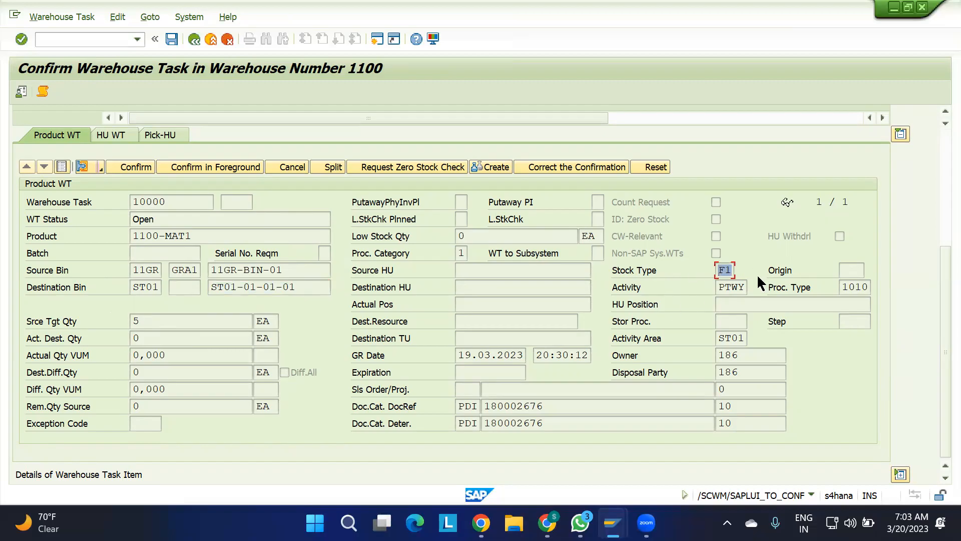
pyautogui.moveTo(840, 287); pyautogui.dragTo(895, 299)
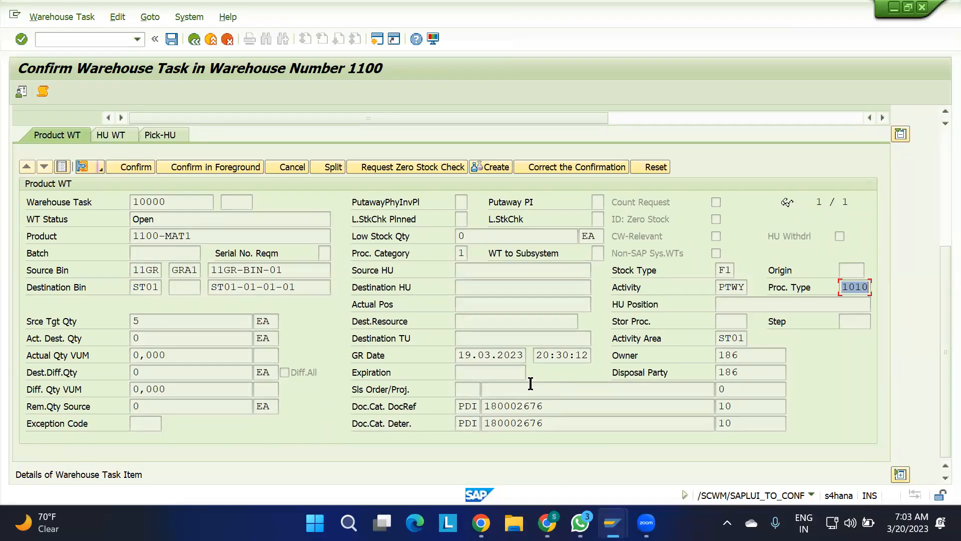
# Confirm and save the open warehouse order and return to the inbound delivery.
pyautogui.scroll(5, 549, 360)
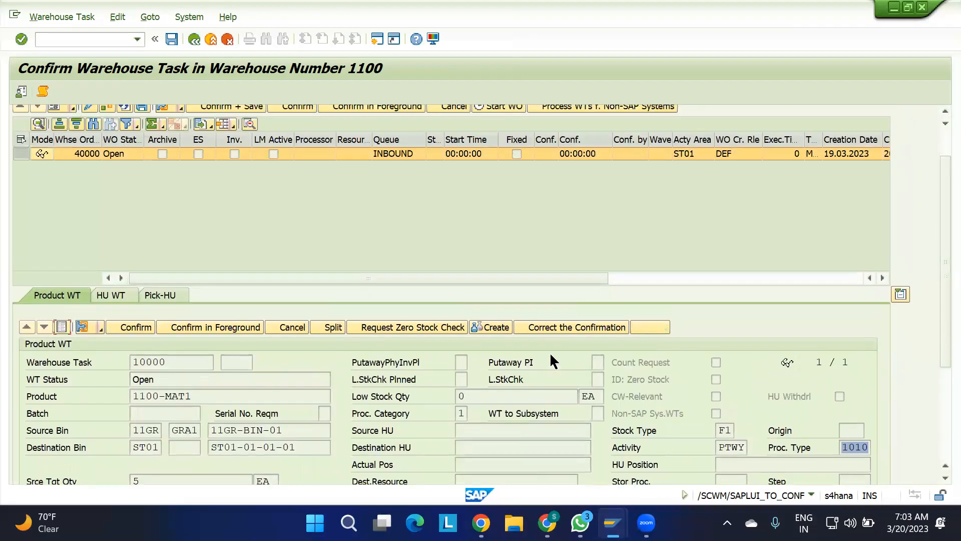
pyautogui.click(249, 153)
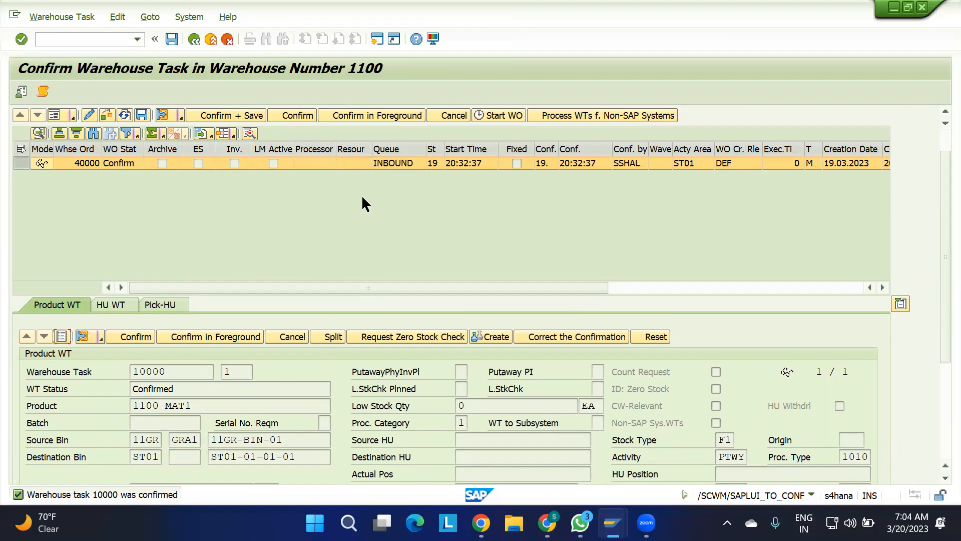
pyautogui.click(192, 39)
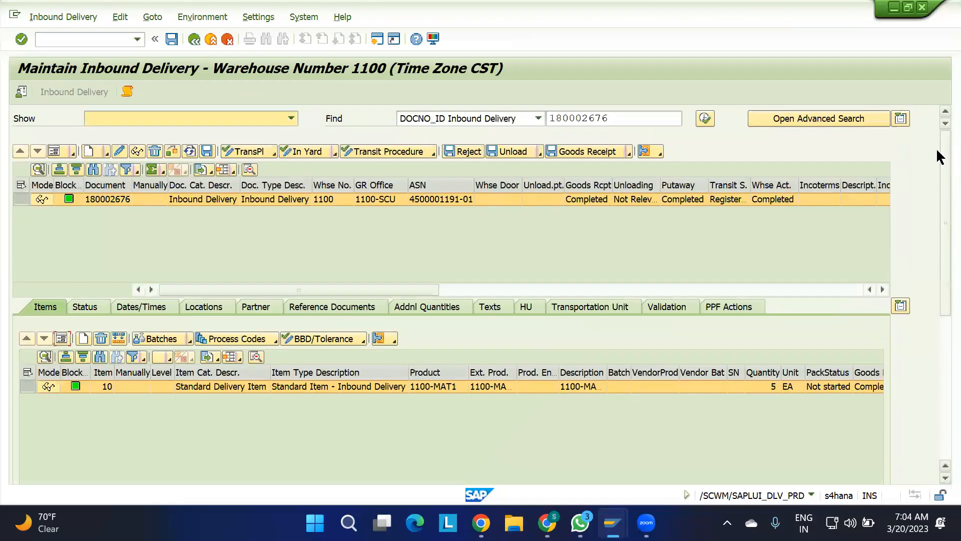
# Copy the inbound delivery number from the Find field and switch to the SAP Easy Access session.
pyautogui.moveTo(624, 119); pyautogui.dragTo(500, 115)
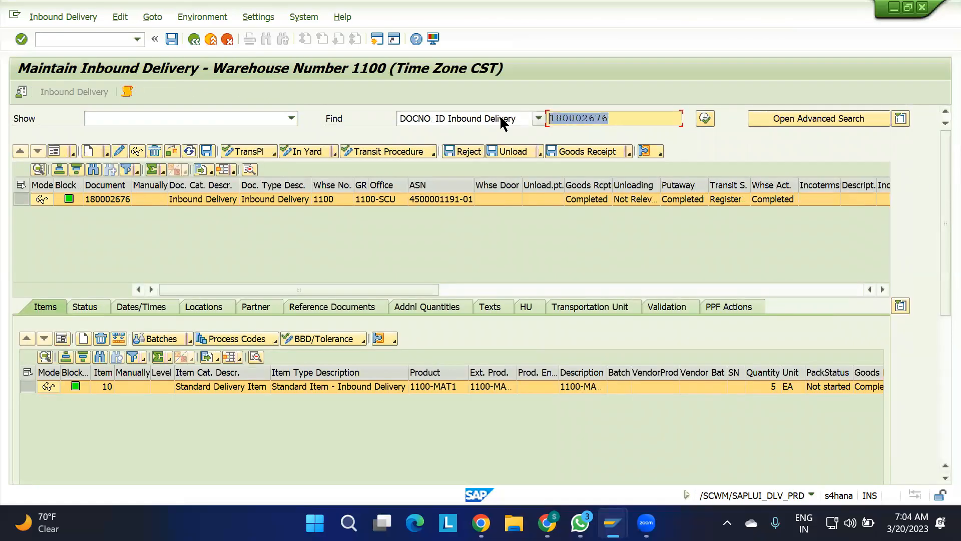
pyautogui.hotkey('ctrl', 'c')
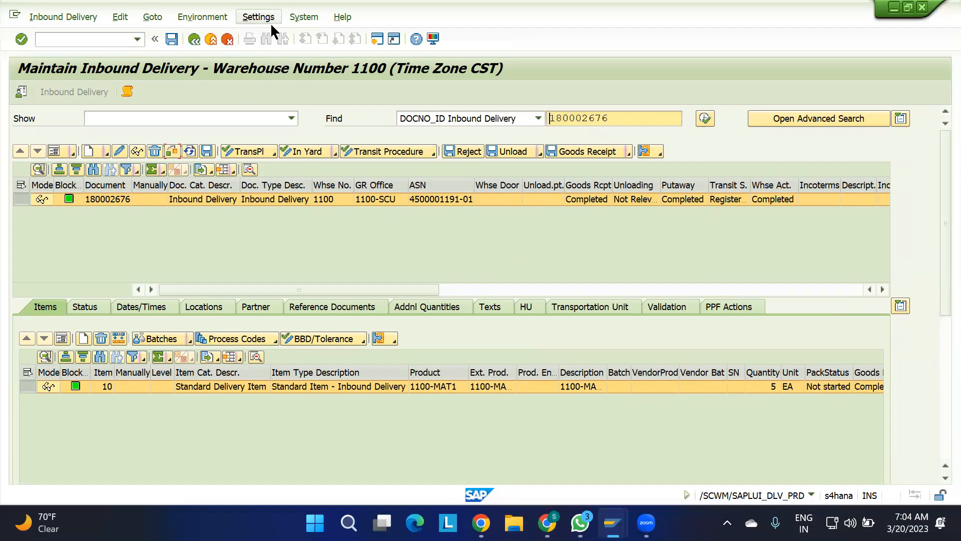
pyautogui.hotkey('alt', 'v')
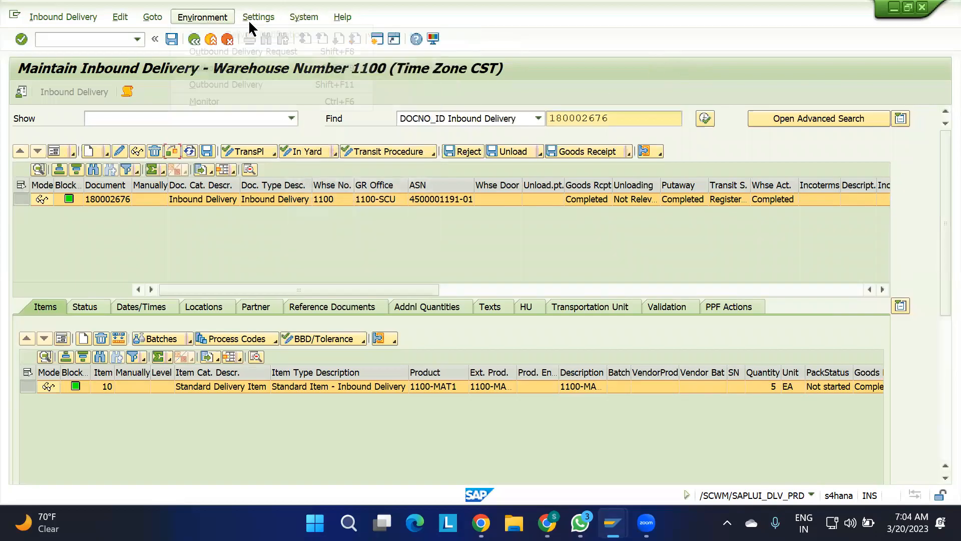
pyautogui.click(548, 87)
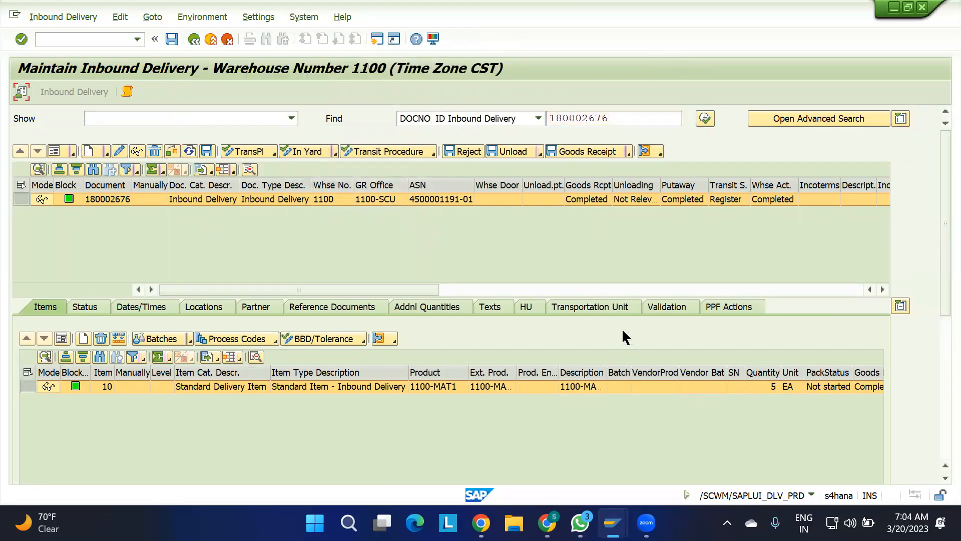
pyautogui.moveTo(613, 523)
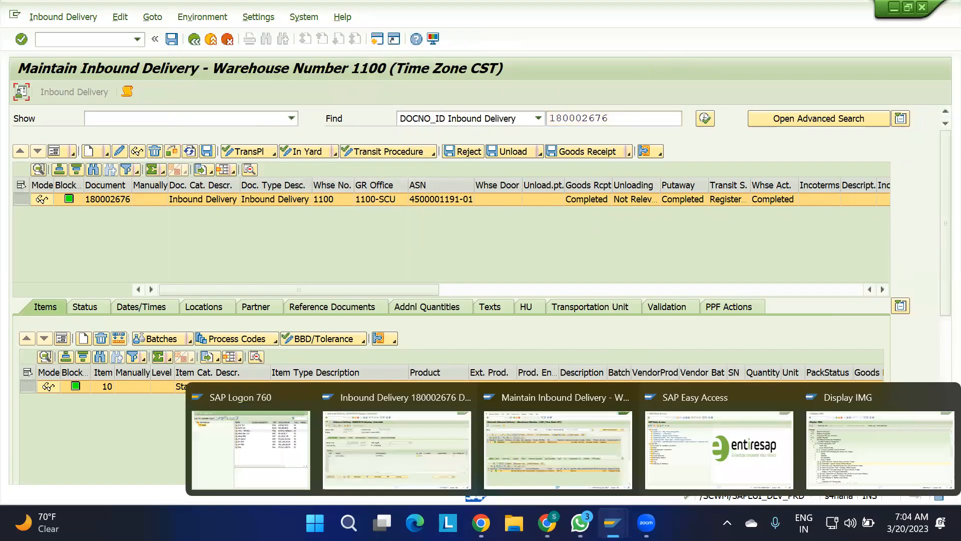
pyautogui.click(727, 458)
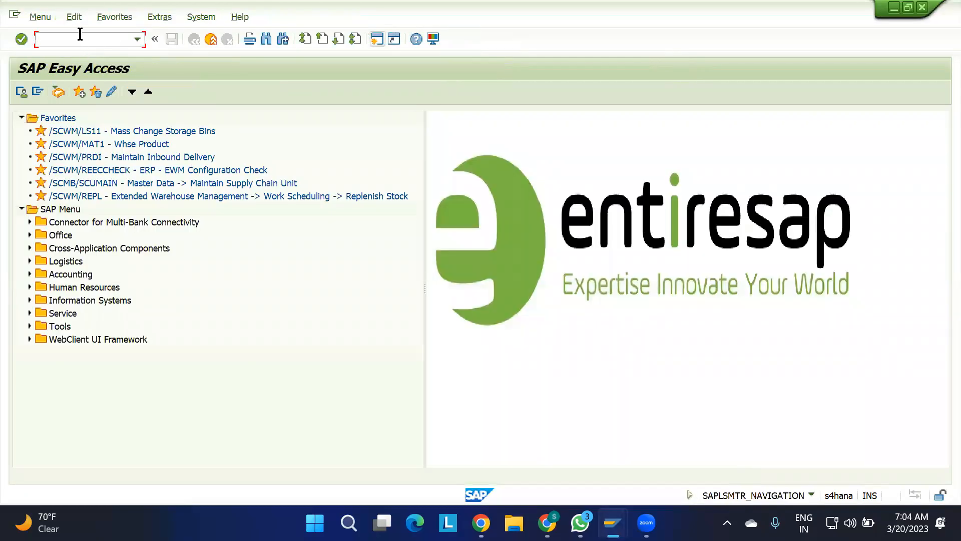
# Run transaction /N/SCWM/MON and open the Warehouse Management Monitor for warehouse 1100 with monitor SAP.
pyautogui.write('/N/SCWM/MON')
pyautogui.press('Return')
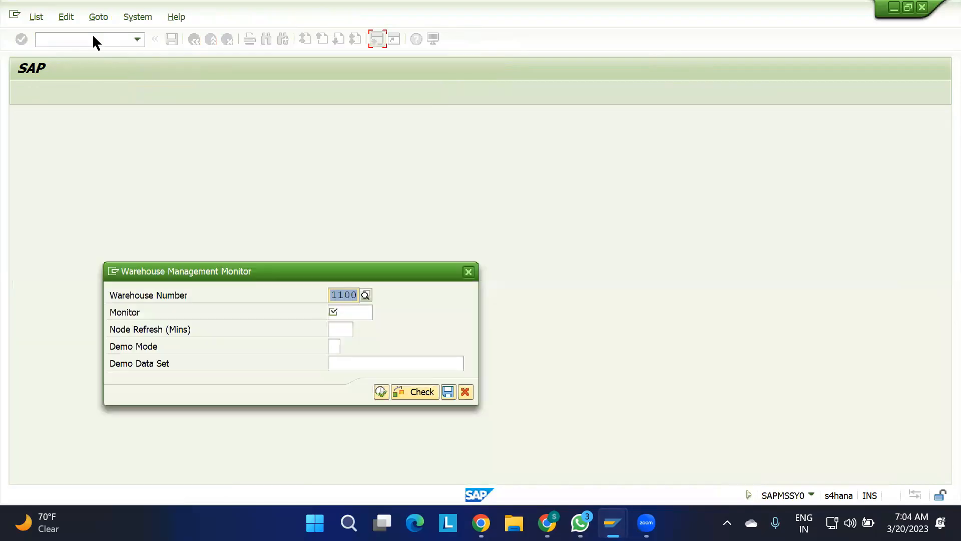
pyautogui.click(348, 313)
pyautogui.write('SAP')
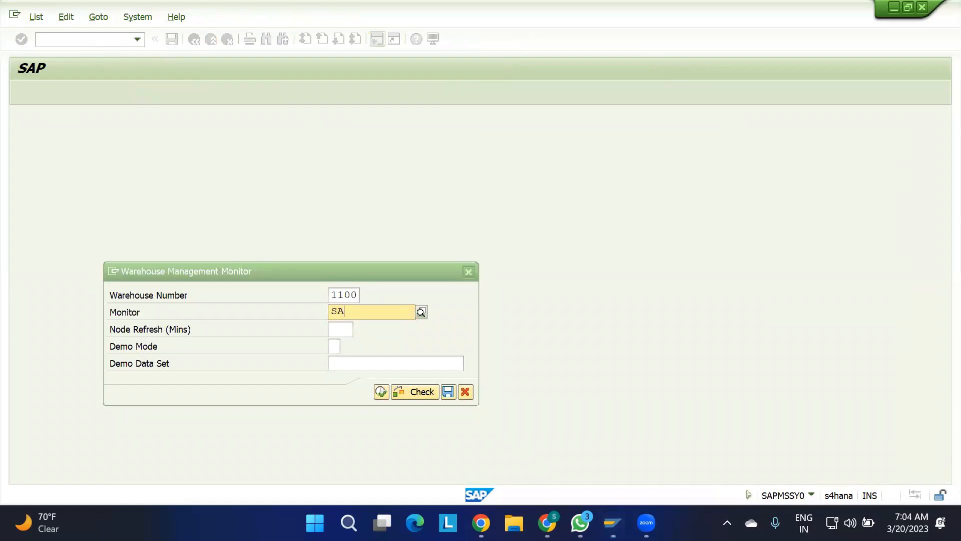
pyautogui.click(381, 392)
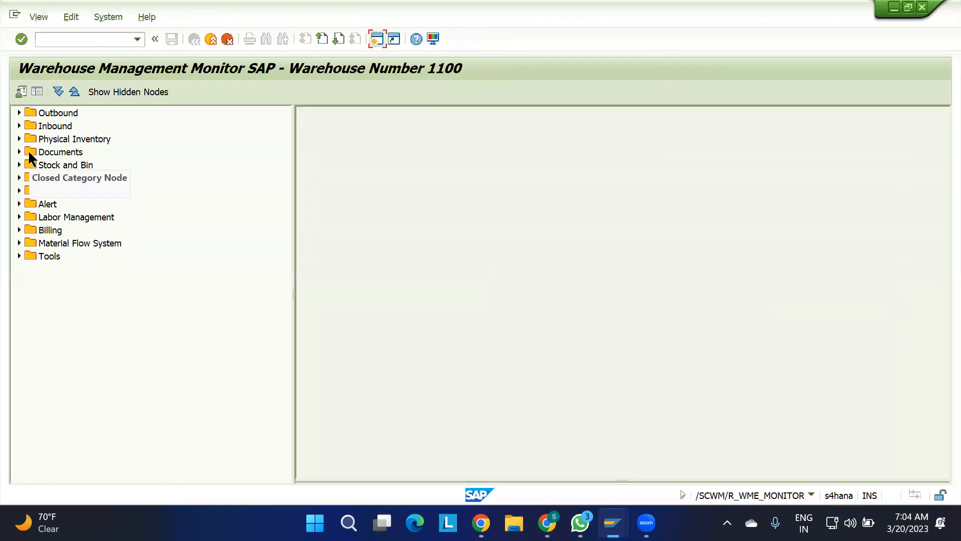
# List the inbound warehouse tasks for the copied inbound delivery number and examine the putaway task's status, source bin and destination bin.
pyautogui.click(20, 126)
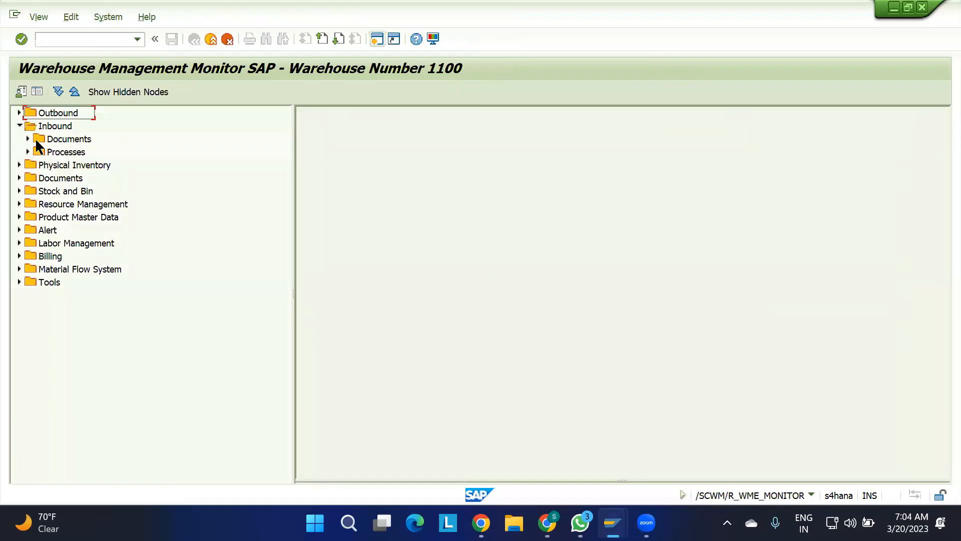
pyautogui.click(27, 138)
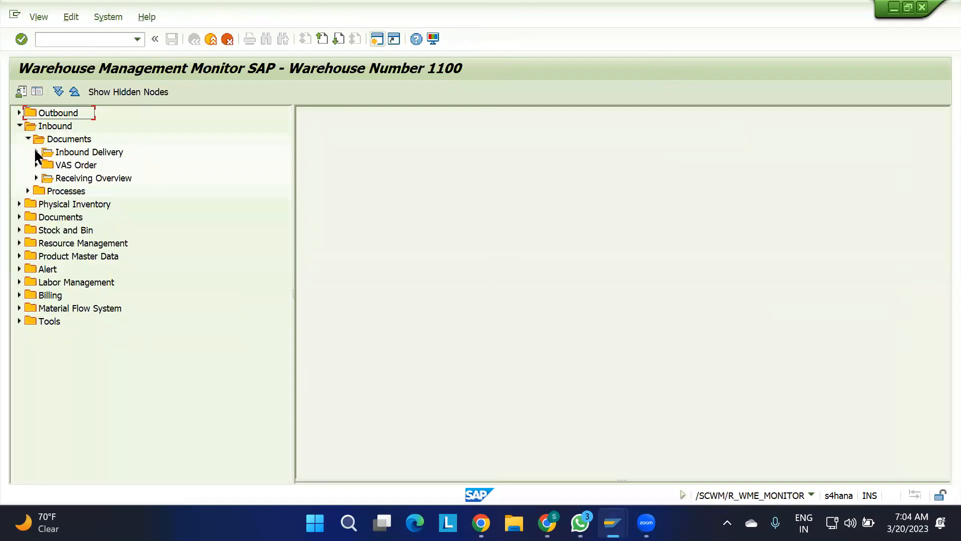
pyautogui.click(36, 152)
pyautogui.click(106, 190)
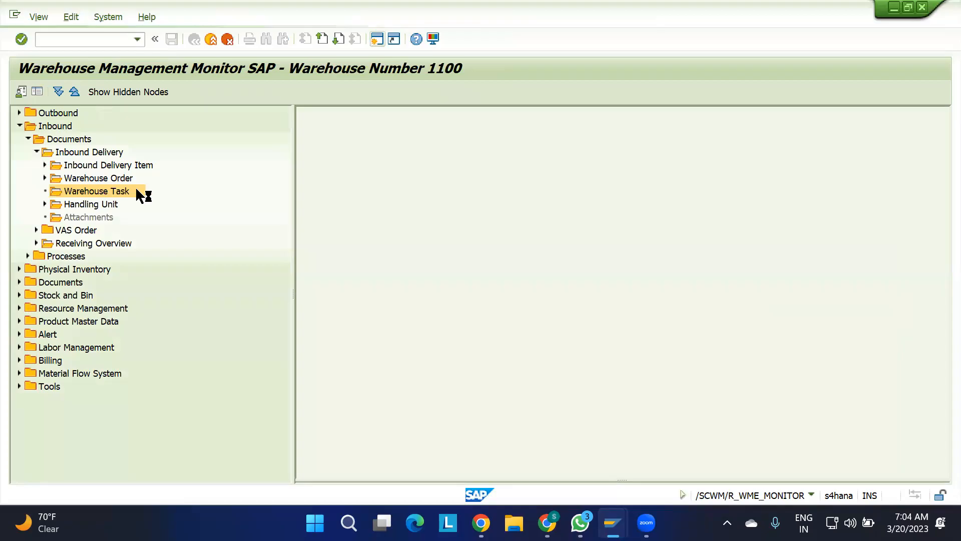
pyautogui.hotkey('ctrl', 'v')
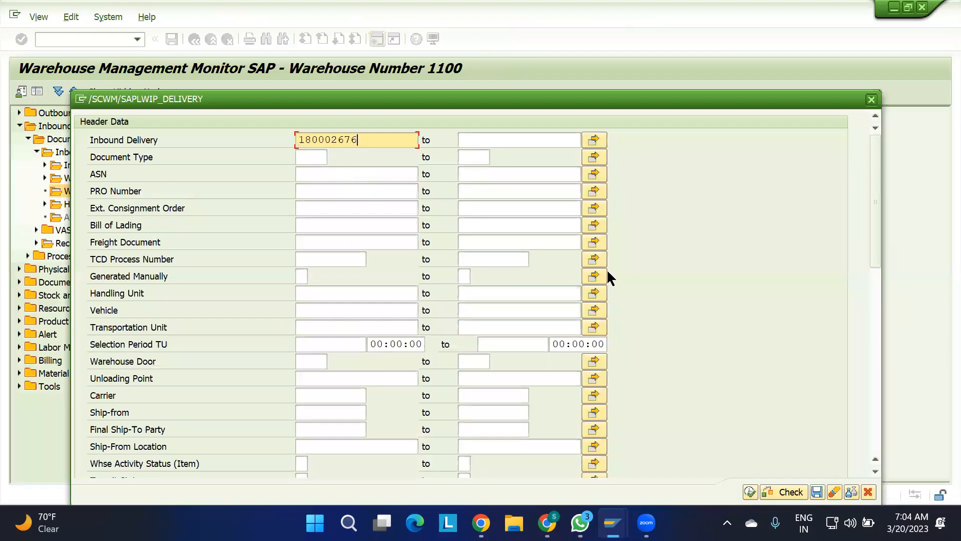
pyautogui.click(749, 491)
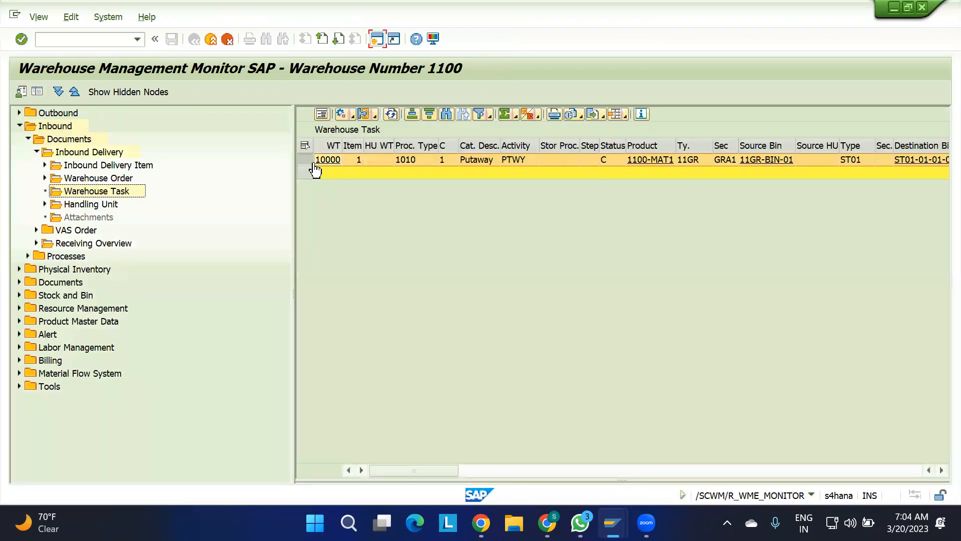
pyautogui.click(306, 161)
pyautogui.click(939, 471)
pyautogui.click(939, 470)
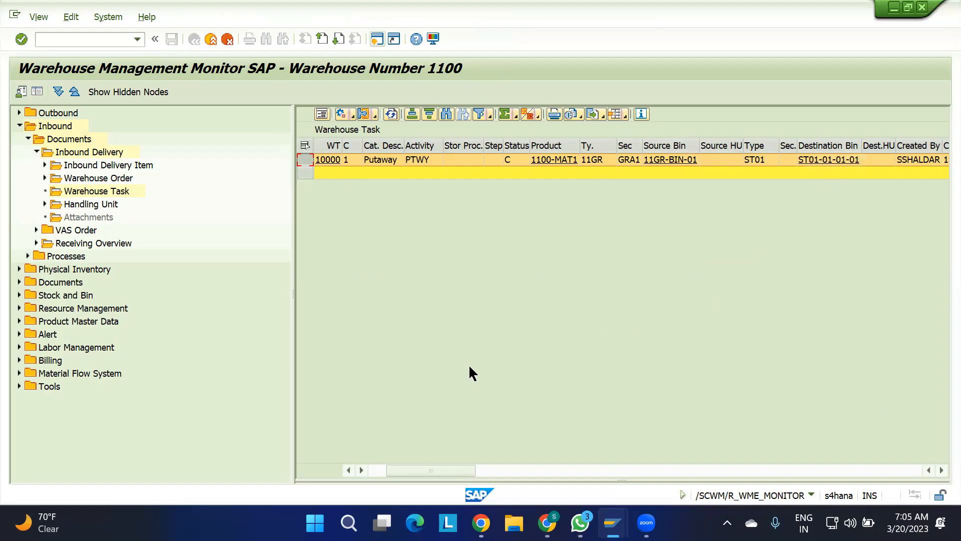
# Collapse the Inbound node and display the physical stock for product 1100-MAT1 under Stock and Bin.
pyautogui.click(20, 125)
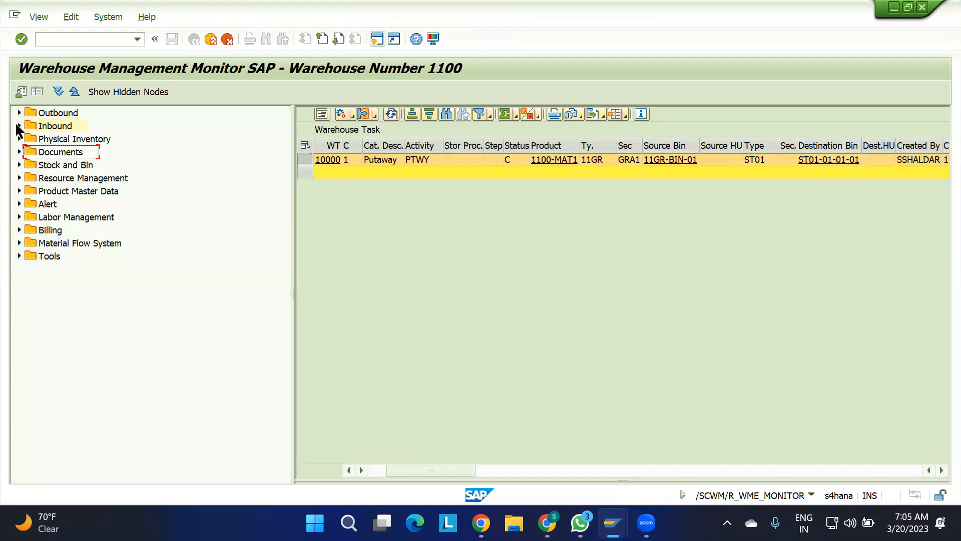
pyautogui.click(20, 164)
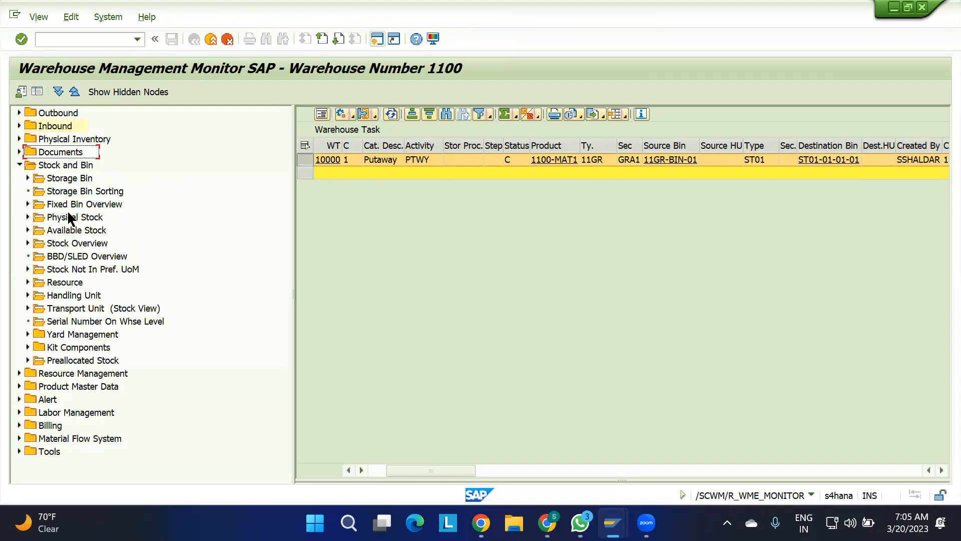
pyautogui.doubleClick(43, 219)
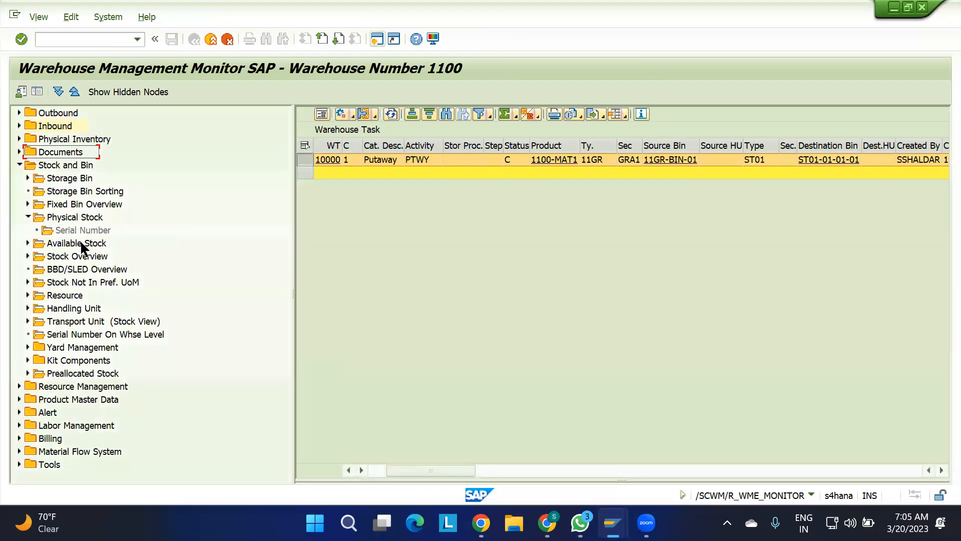
pyautogui.doubleClick(75, 218)
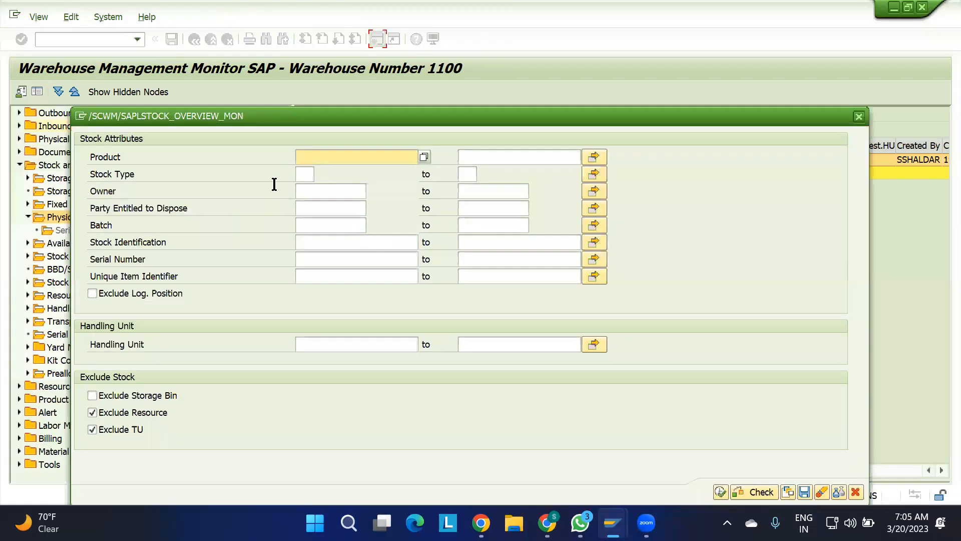
pyautogui.write('1100-MAT1')
pyautogui.click(720, 491)
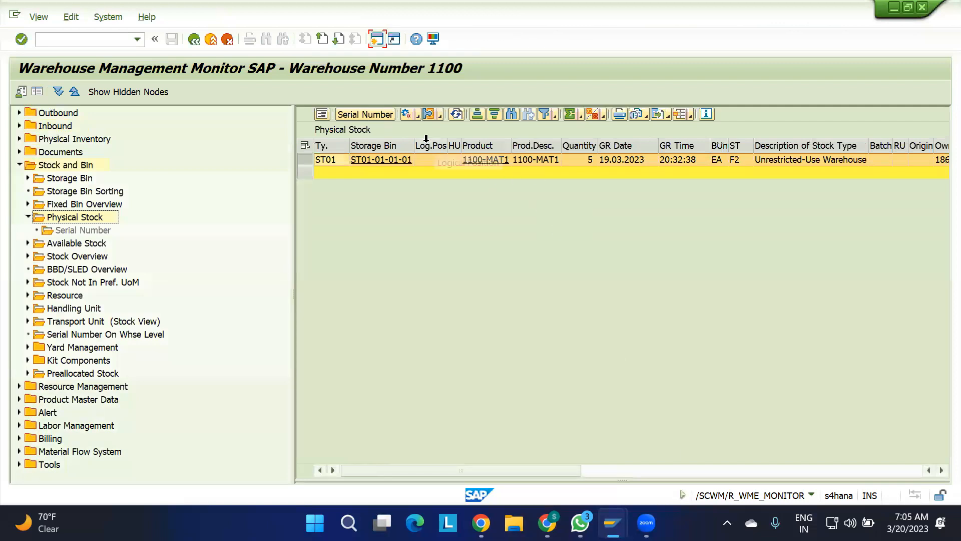
# Check the stock type of the 1100-MAT1 physical stock row and exit the warehouse monitor to SAP Easy Access.
pyautogui.click(737, 158)
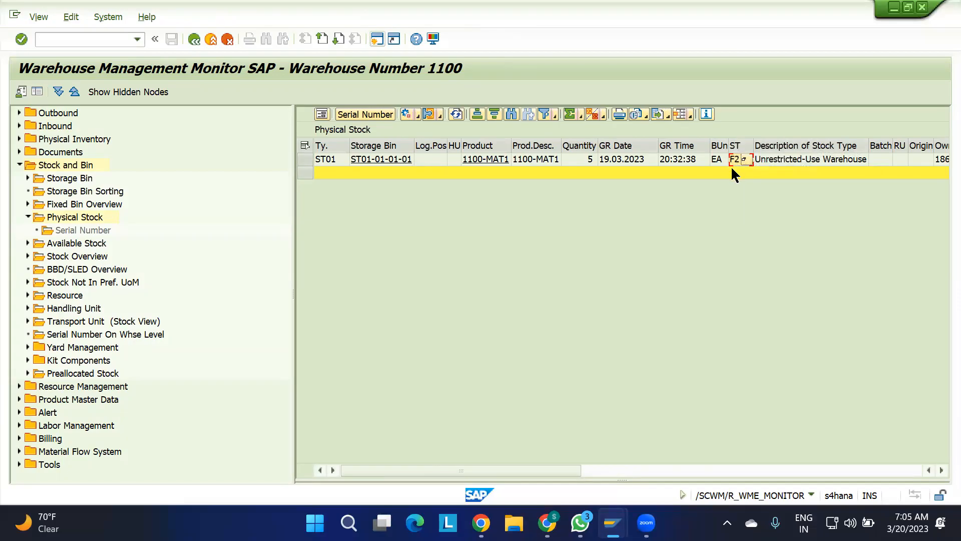
pyautogui.click(306, 159)
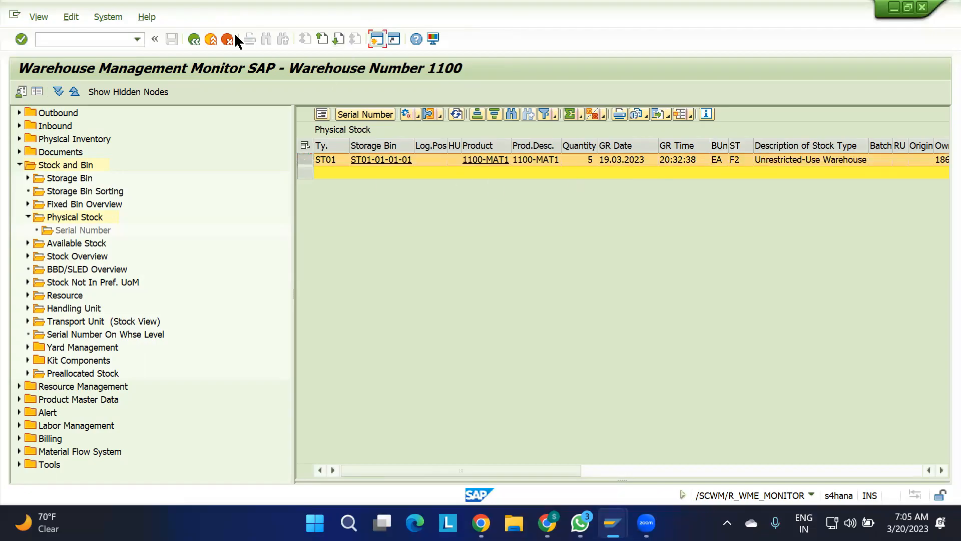
pyautogui.click(195, 39)
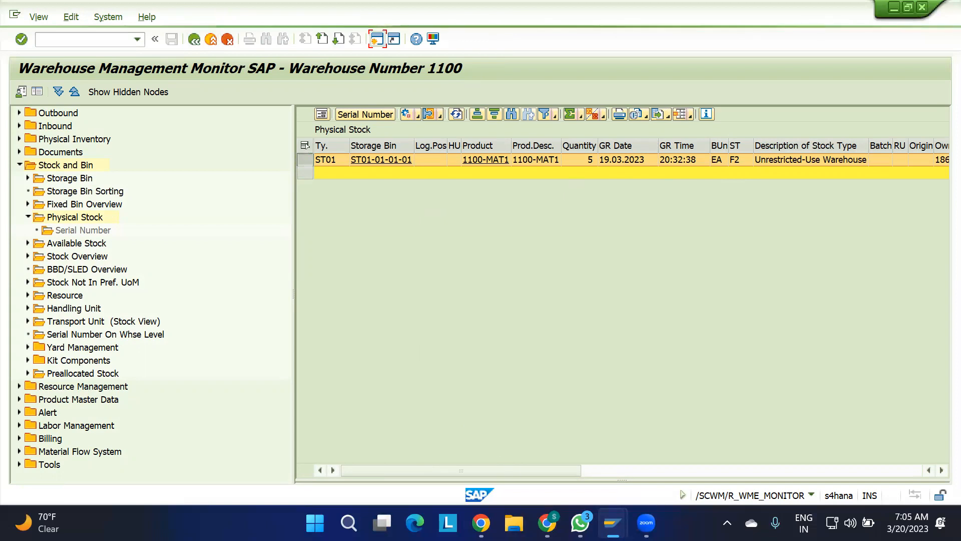
pyautogui.moveTo(647, 523)
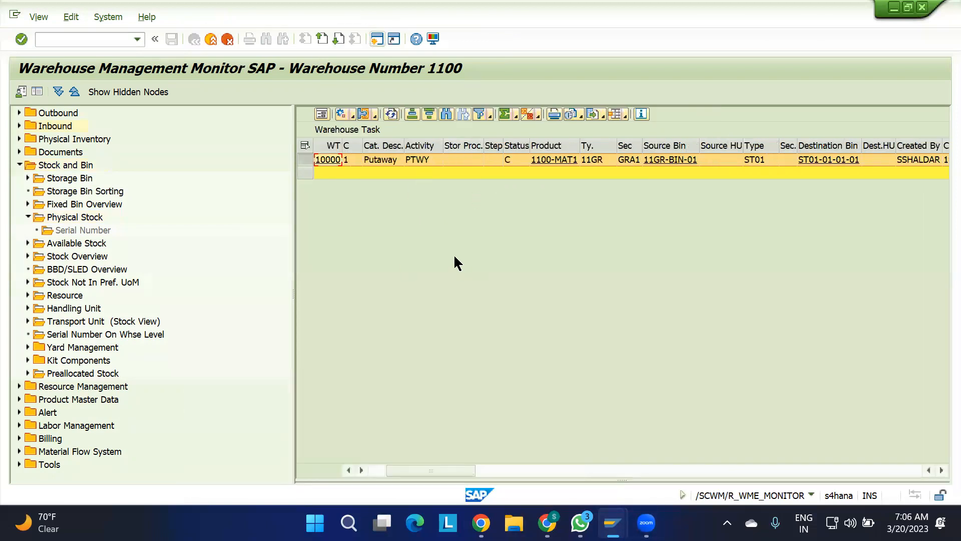
pyautogui.click(377, 39)
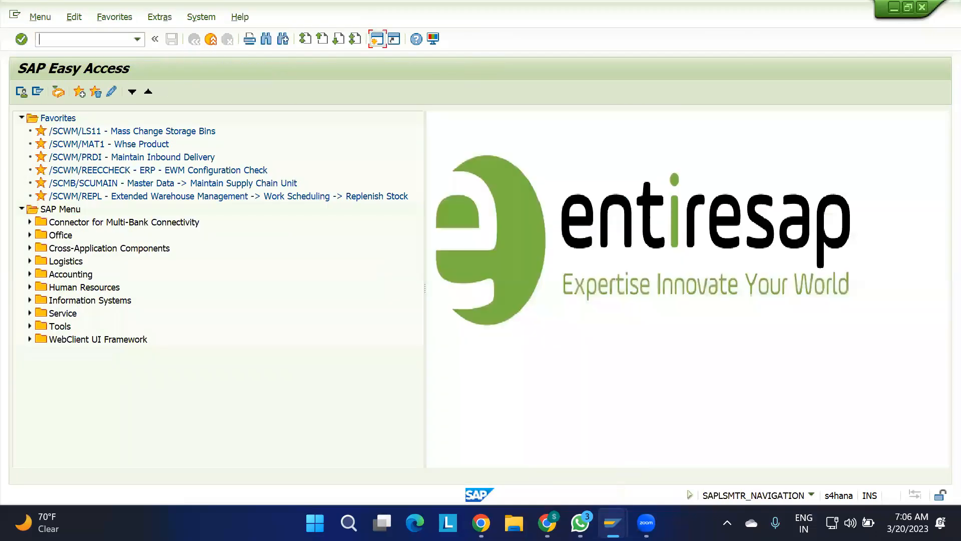
# Switch to the IBD spreadsheet in Google Sheets and review the notes on delivery distribution, delivery type and item category.
pyautogui.moveTo(612, 522)
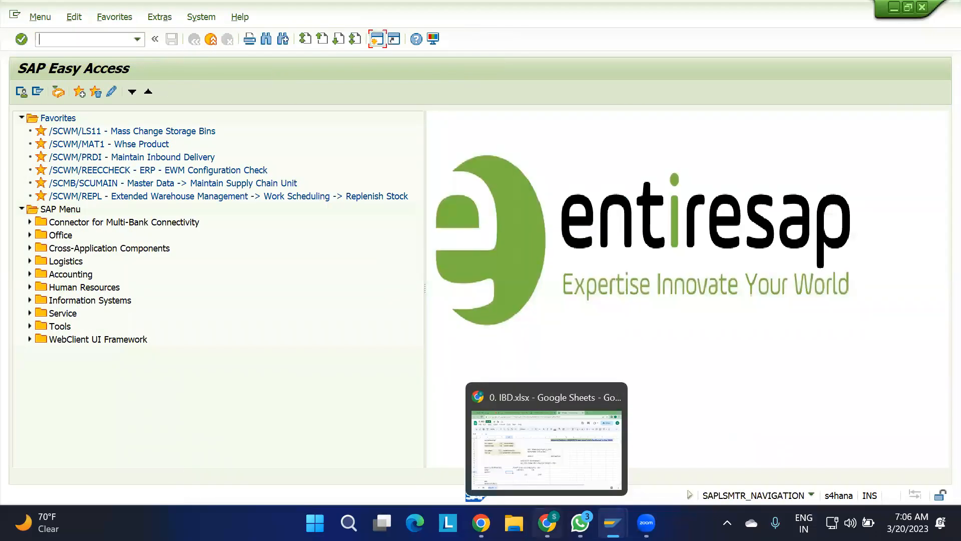
pyautogui.click(548, 522)
pyautogui.scroll(-2, 169, 407)
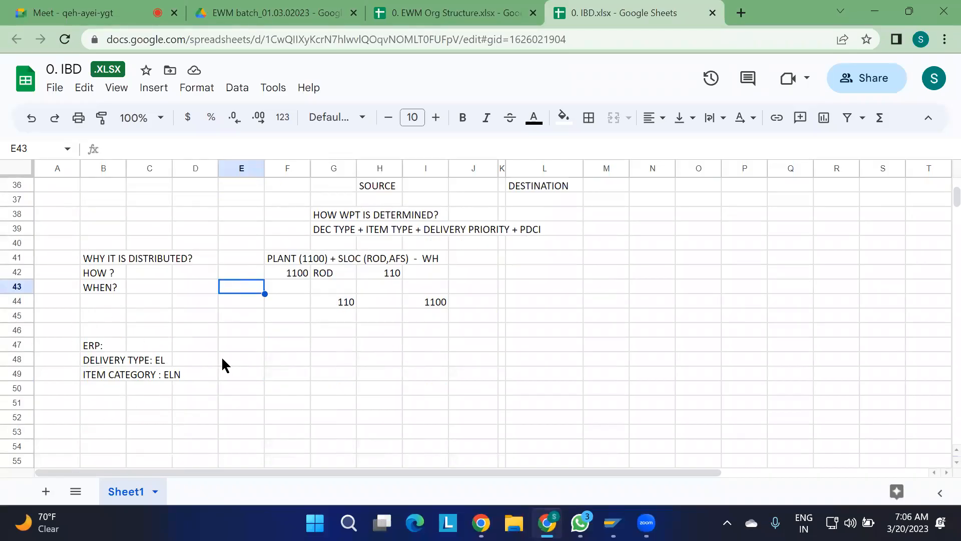
pyautogui.rightClick(169, 339)
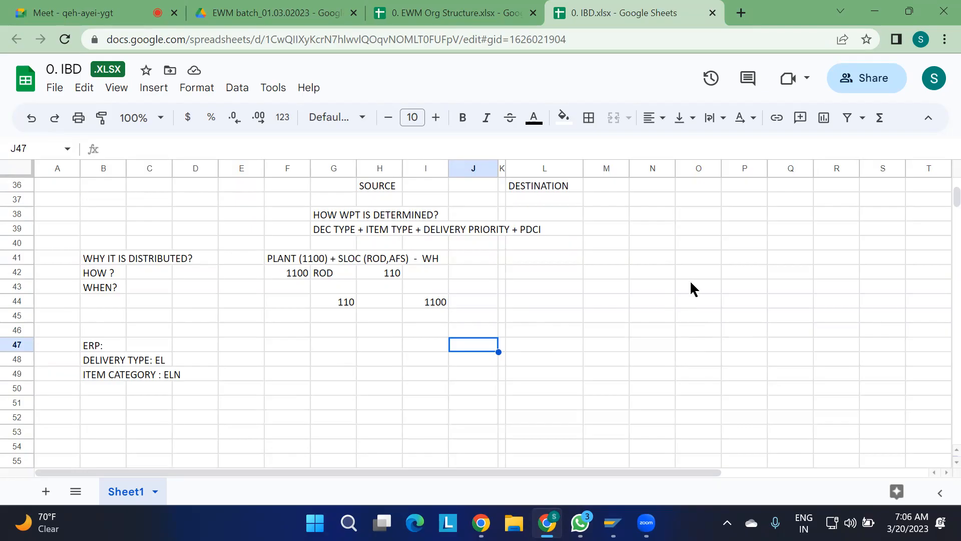
# Return to SAP, review the EWM inbound delivery, and open the document flow of the matching ERP inbound delivery.
pyautogui.moveTo(612, 522)
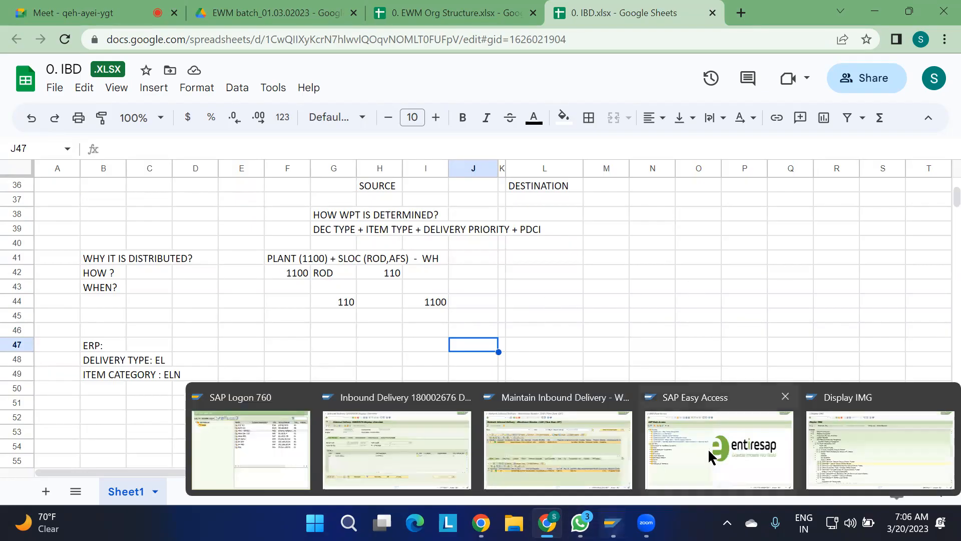
pyautogui.click(600, 451)
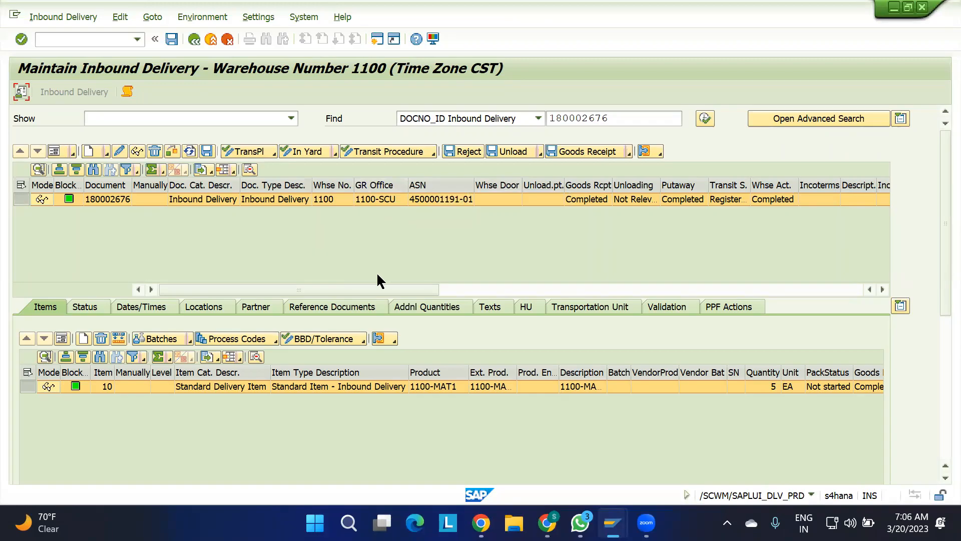
pyautogui.moveTo(613, 522)
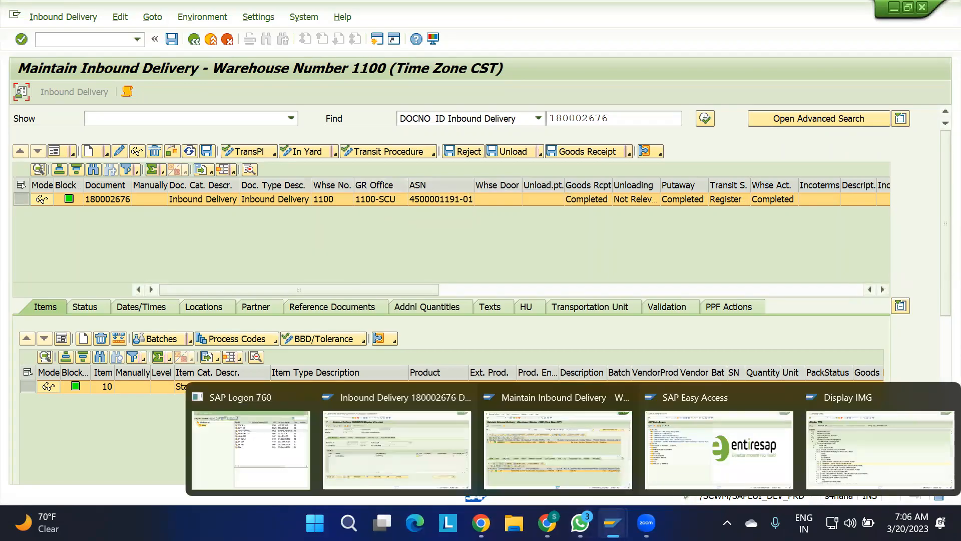
pyautogui.click(364, 466)
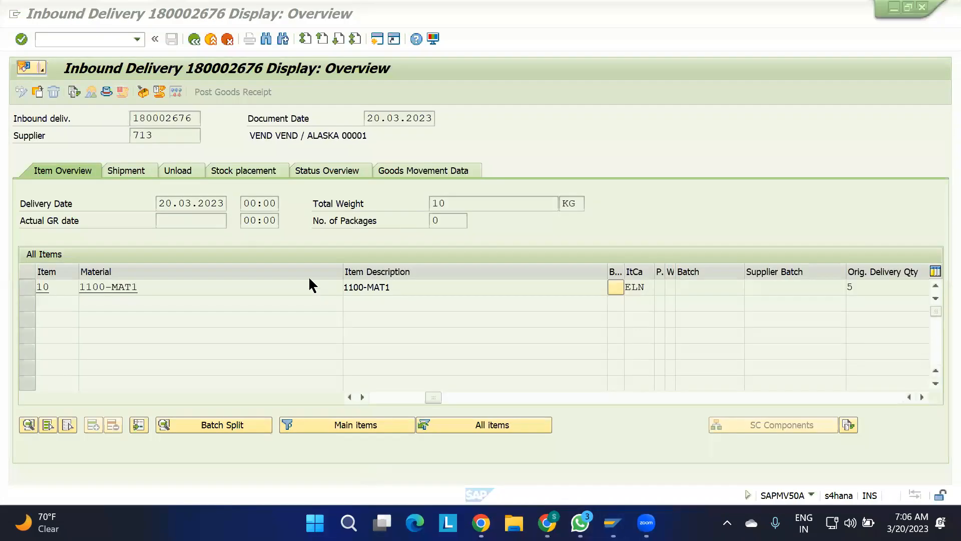
pyautogui.click(73, 92)
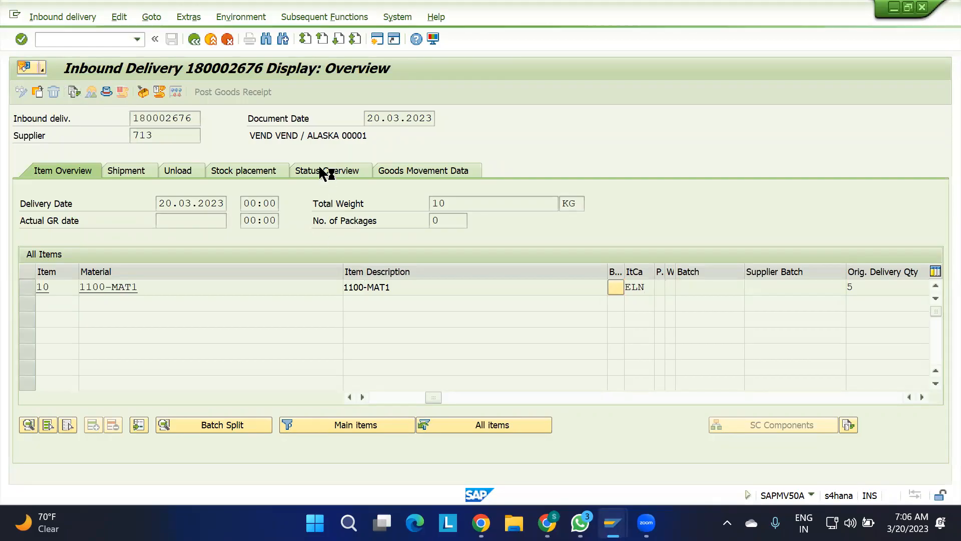
pyautogui.click(377, 39)
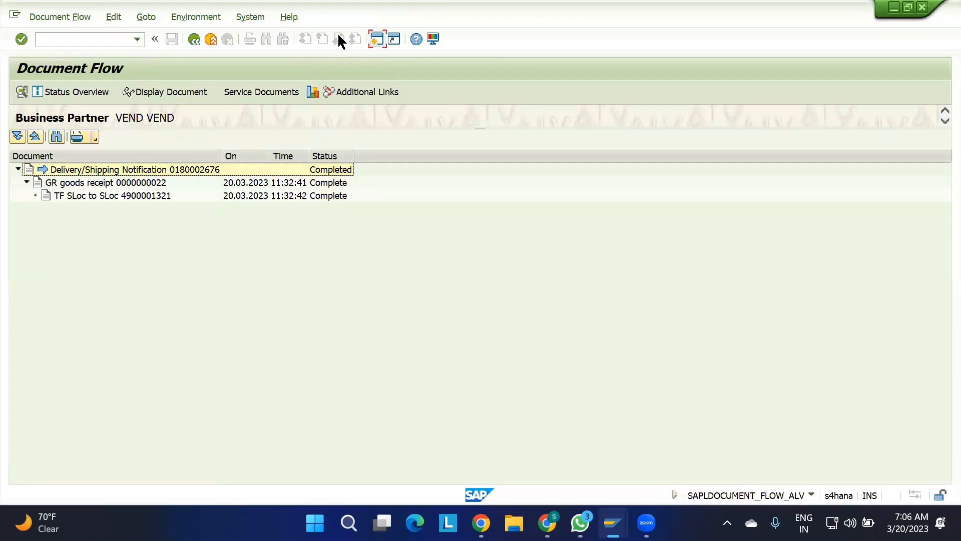
# Leave the document flow and inbound delivery display, and open inbound delivery creation.
pyautogui.click(195, 38)
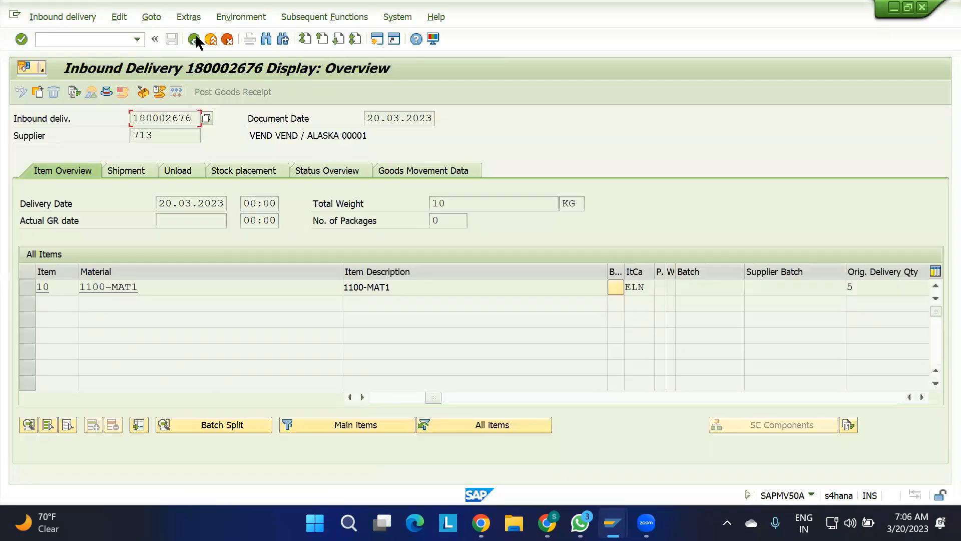
pyautogui.click(195, 39)
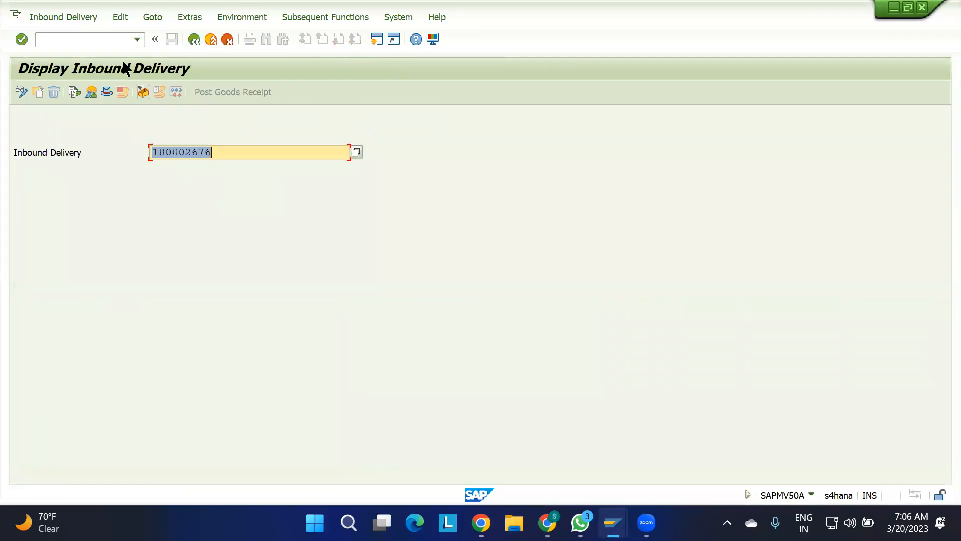
pyautogui.click(77, 17)
pyautogui.click(73, 51)
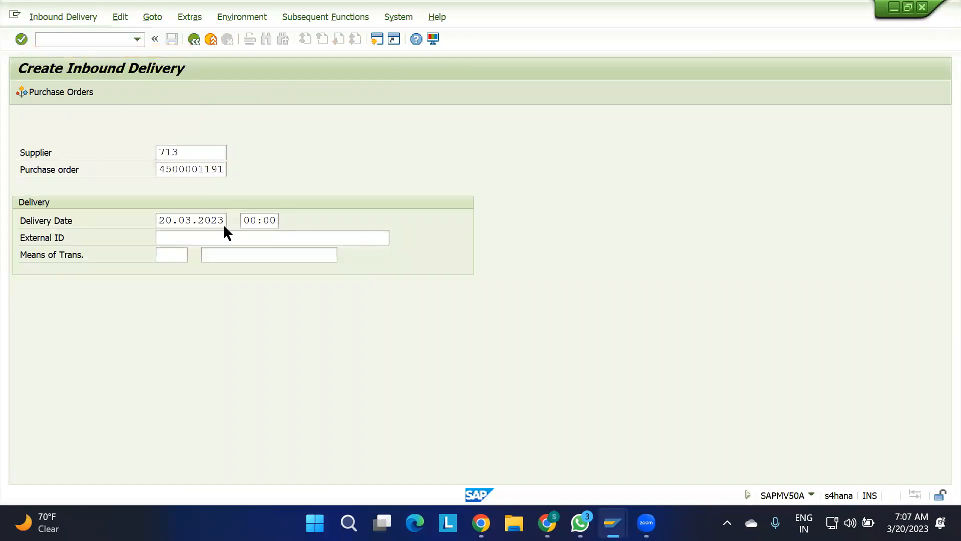
# Create an inbound delivery for supplier 713 with a delivery quantity of 3 EA of 1100-MAT1 and save it.
pyautogui.press('Return')
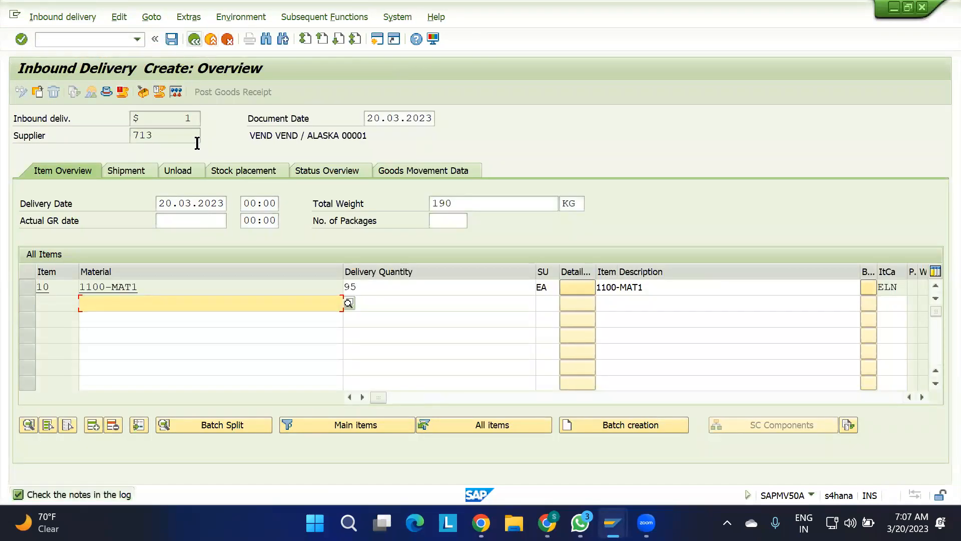
pyautogui.moveTo(360, 286); pyautogui.dragTo(306, 282)
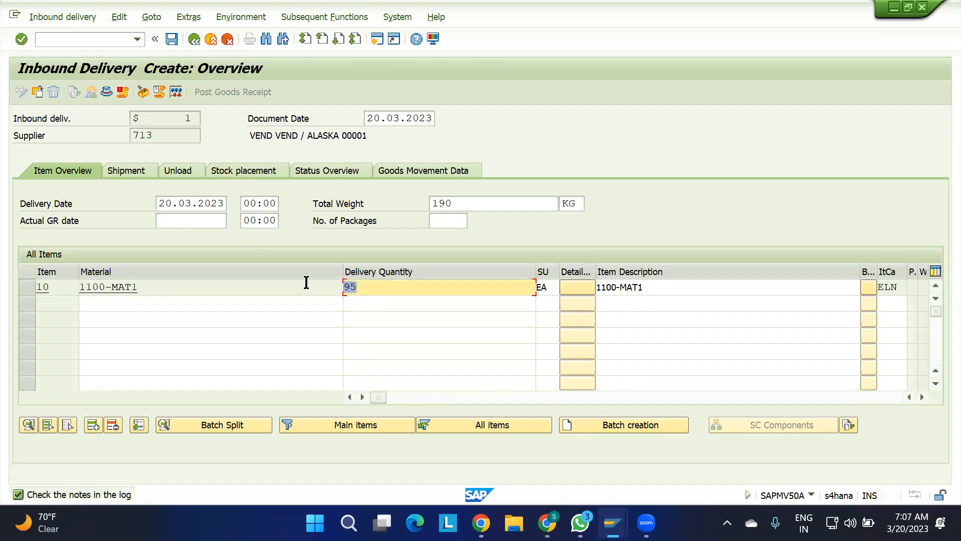
pyautogui.write('3')
pyautogui.press('Return')
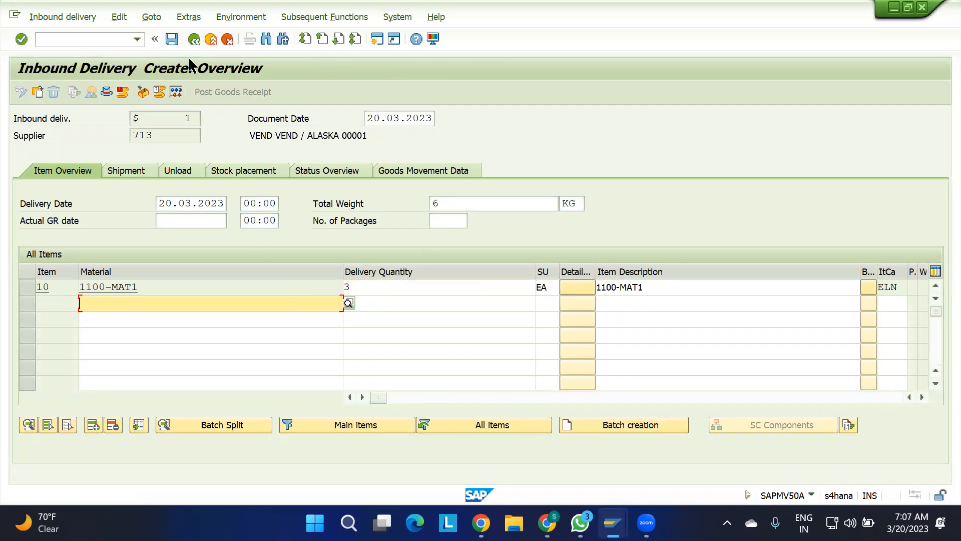
pyautogui.click(171, 39)
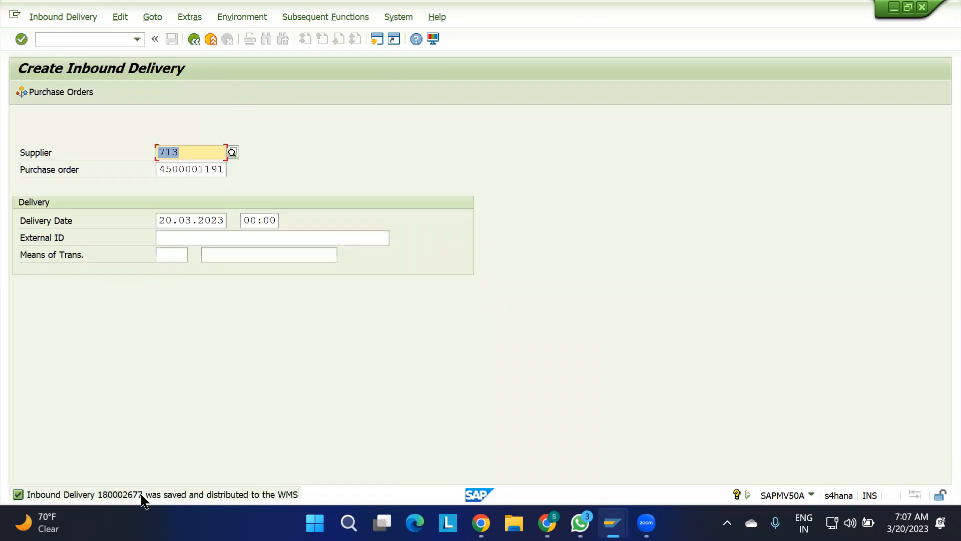
# Switch to the EWM Maintain Inbound Delivery session and find the newly created inbound delivery by its document number.
pyautogui.moveTo(613, 522)
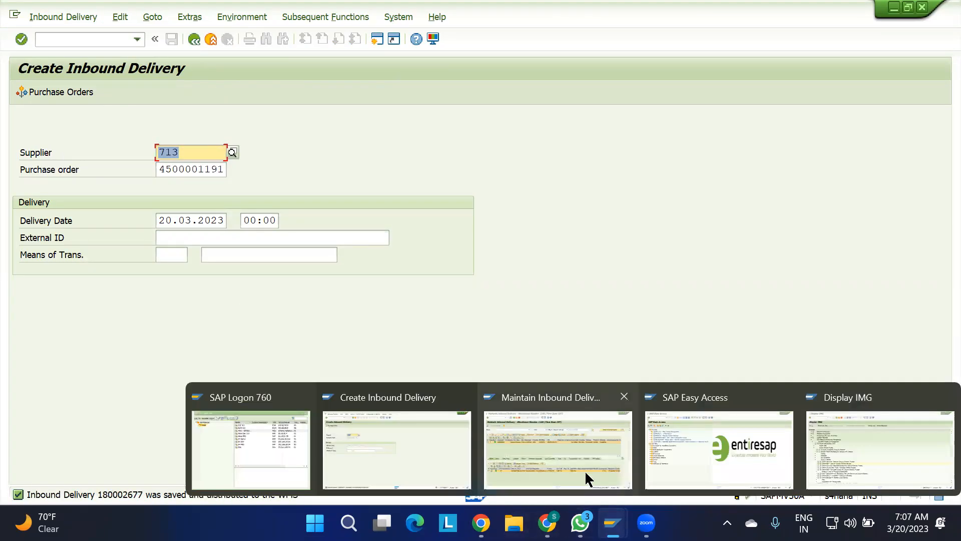
pyautogui.click(586, 473)
pyautogui.click(617, 119)
pyautogui.press('BackSpace')
pyautogui.write('77')
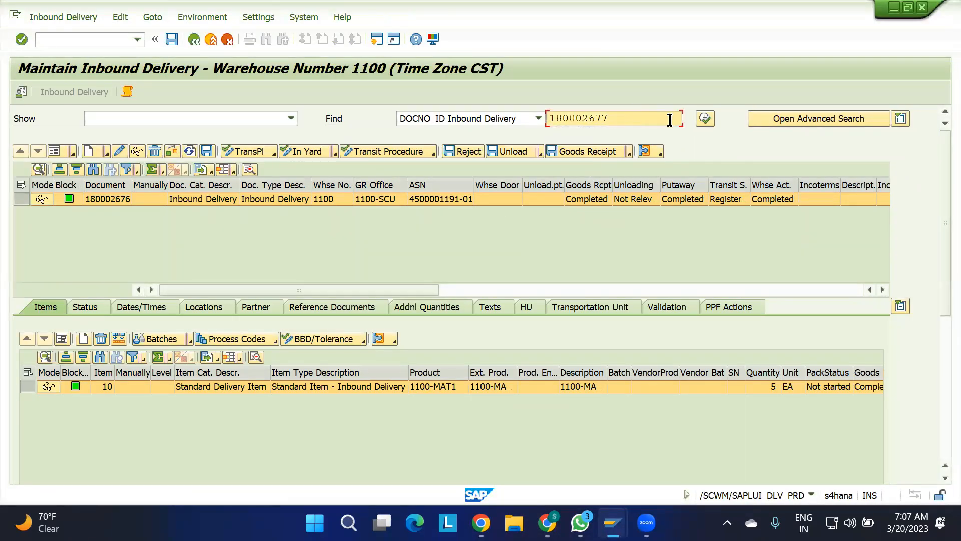
pyautogui.click(704, 119)
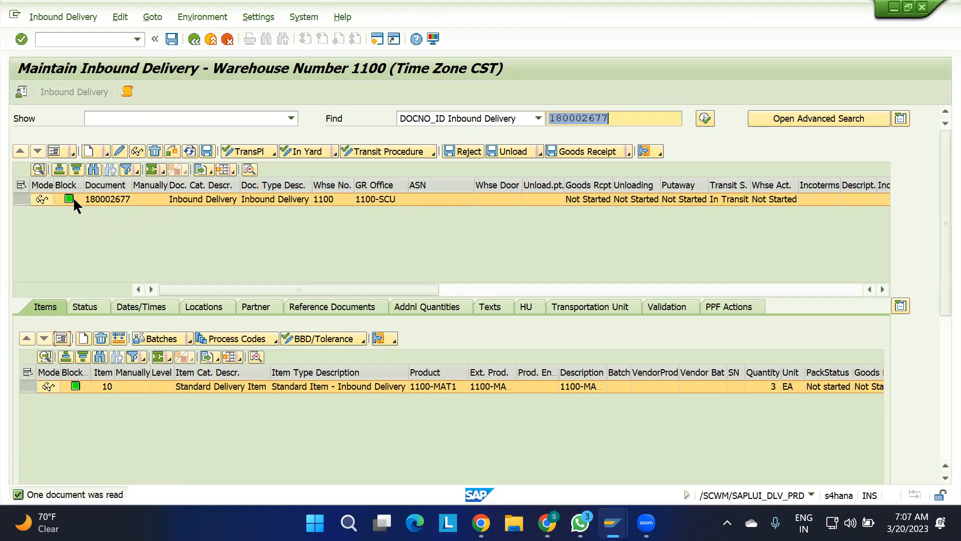
# Open putaway warehouse task creation as a follow-on function of the new inbound delivery.
pyautogui.click(80, 20)
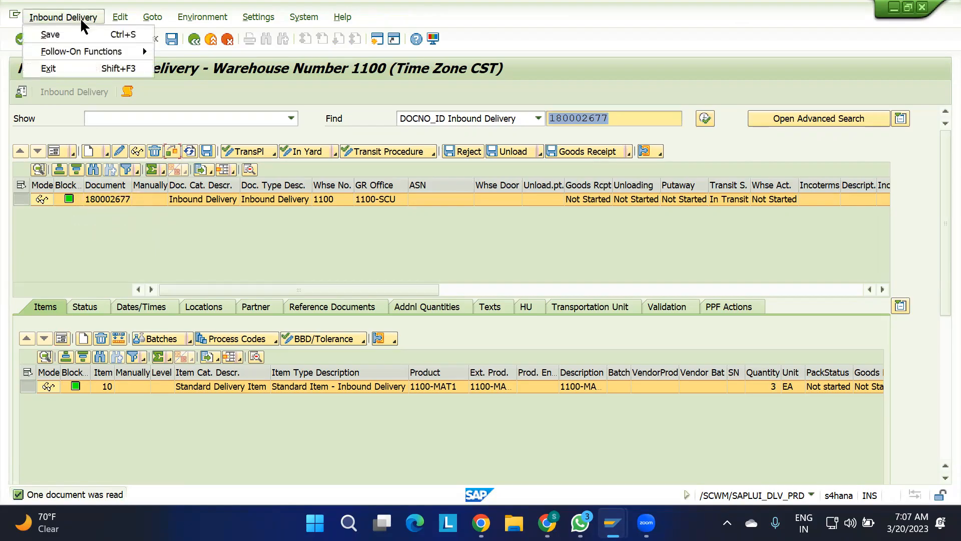
pyautogui.moveTo(143, 50)
pyautogui.click(202, 52)
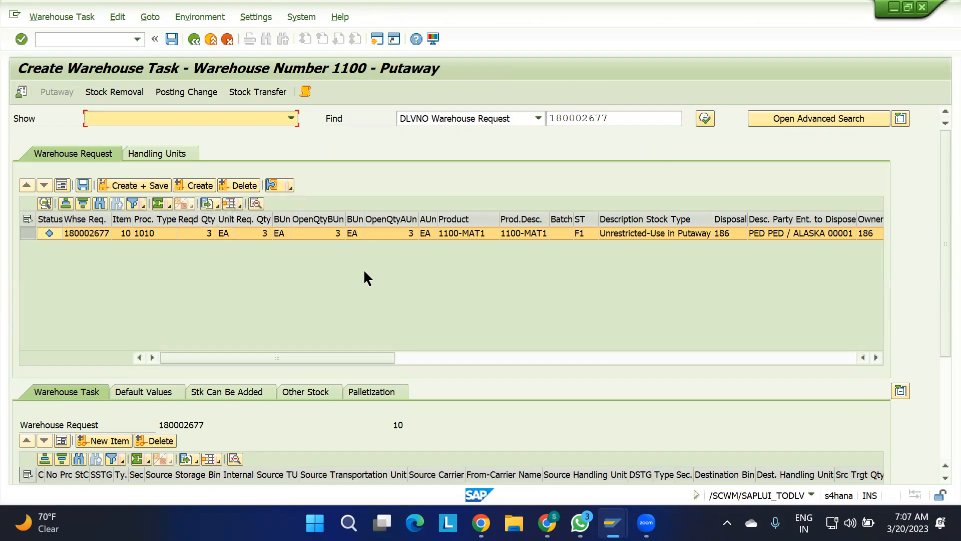
pyautogui.click(341, 283)
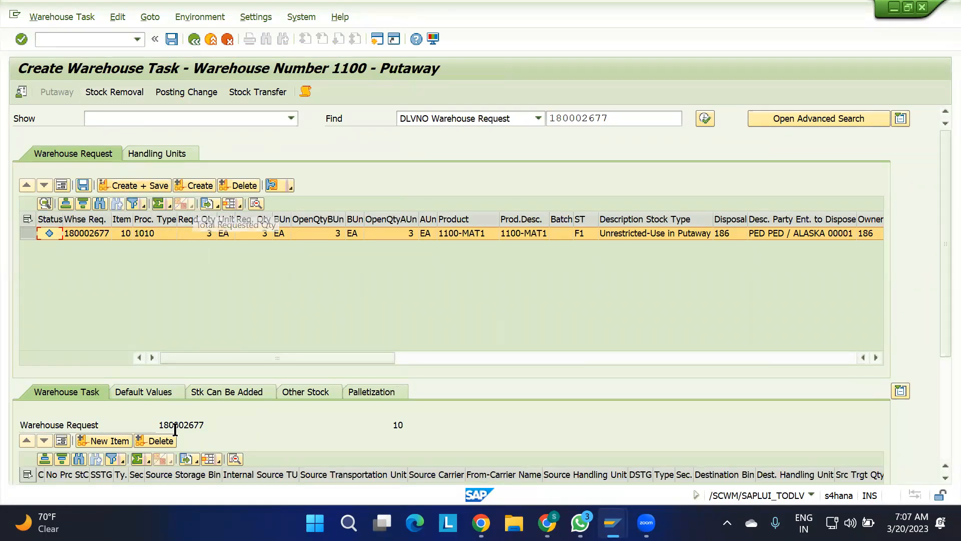
# Set the destination storage type to ST01 in the default values of the putaway warehouse request.
pyautogui.click(142, 390)
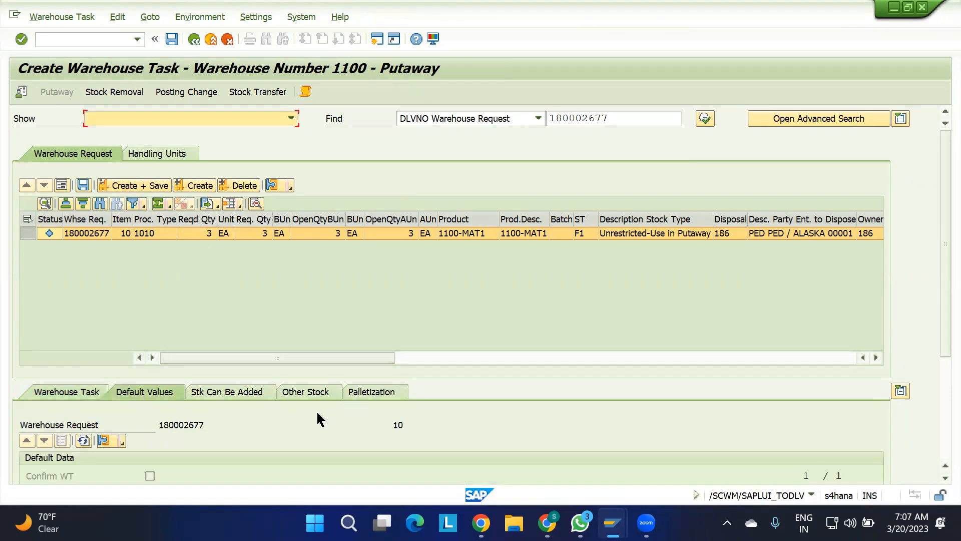
pyautogui.scroll(-5, 317, 410)
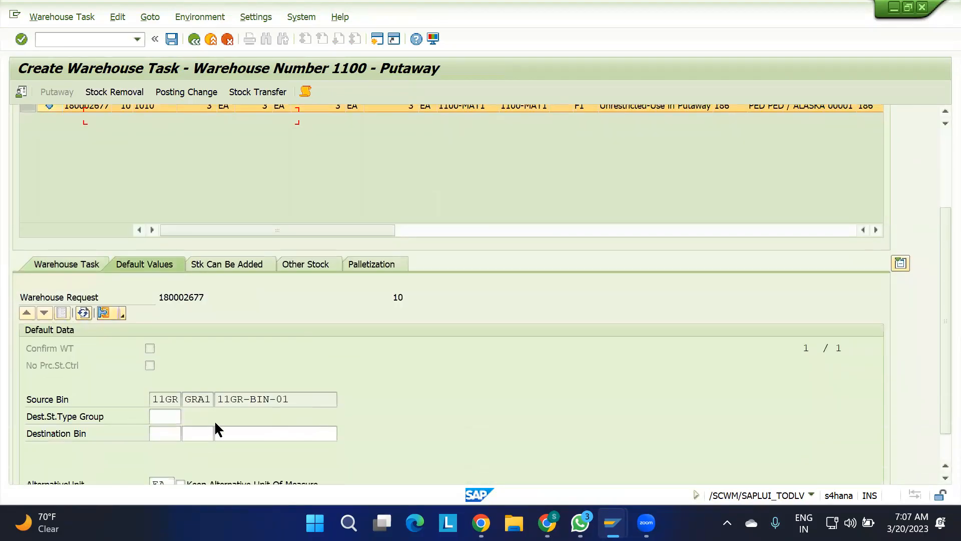
pyautogui.click(169, 435)
pyautogui.write('ST01')
pyautogui.press('Tab')
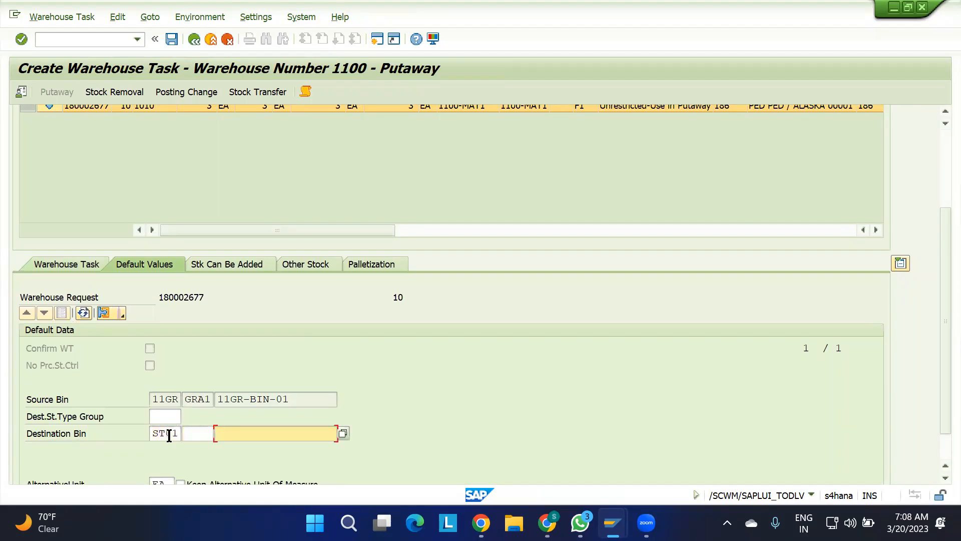
# Try to create the putaway warehouse task with destination bin ST01-01-01-01 chosen from the bin list.
pyautogui.click(343, 433)
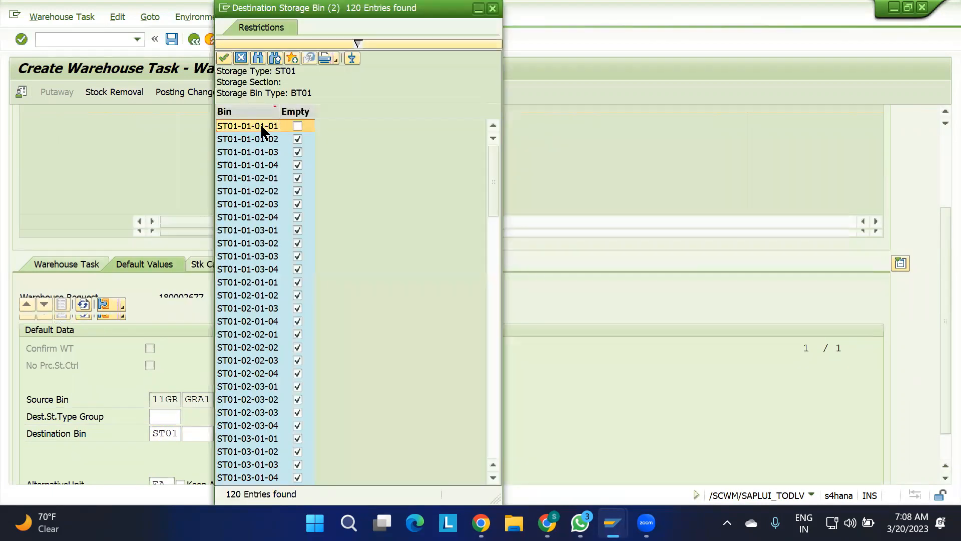
pyautogui.doubleClick(251, 125)
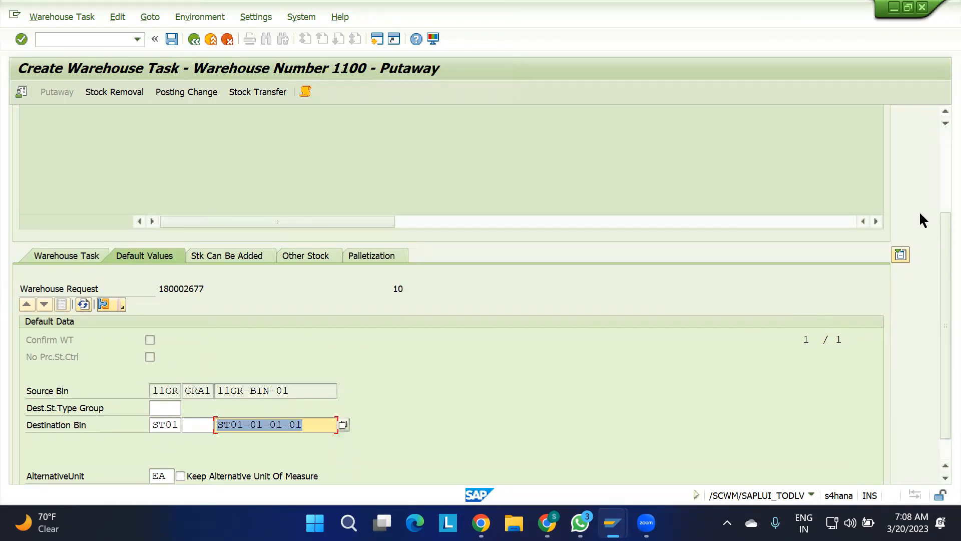
pyautogui.scroll(3, 937, 148)
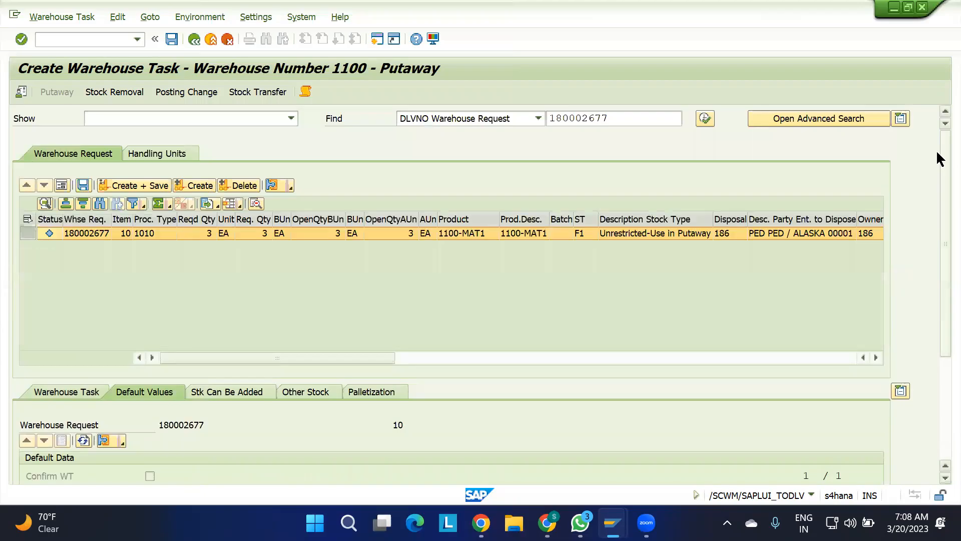
pyautogui.click(197, 186)
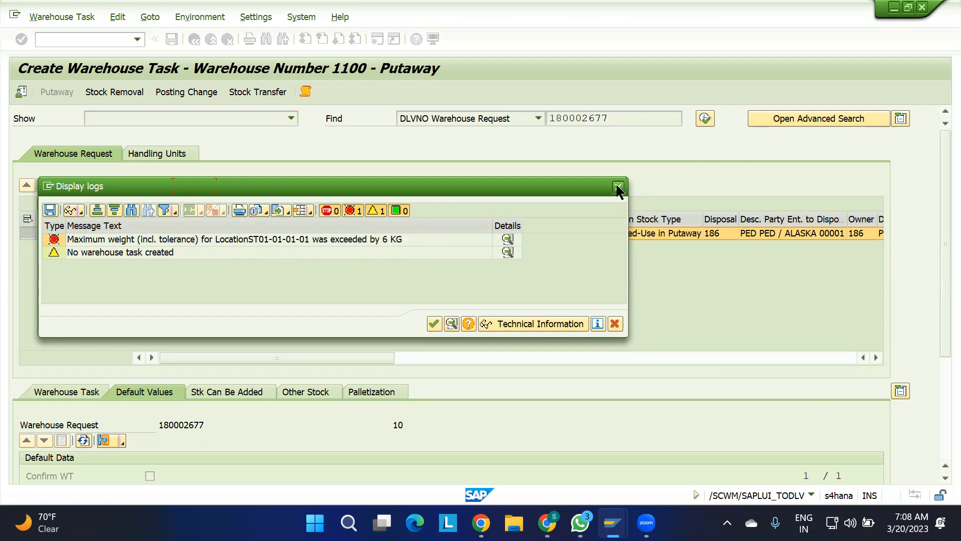
pyautogui.press('Return')
# Change the destination bin to ST01-01-01-02 and create the putaway warehouse task.
pyautogui.scroll(-3, 937, 201)
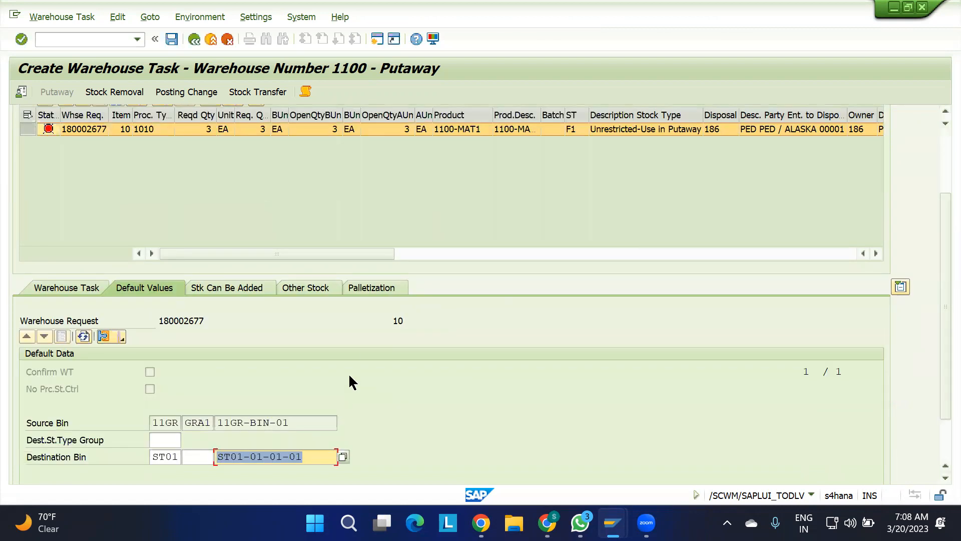
pyautogui.click(314, 450)
pyautogui.press('BackSpace')
pyautogui.write('2')
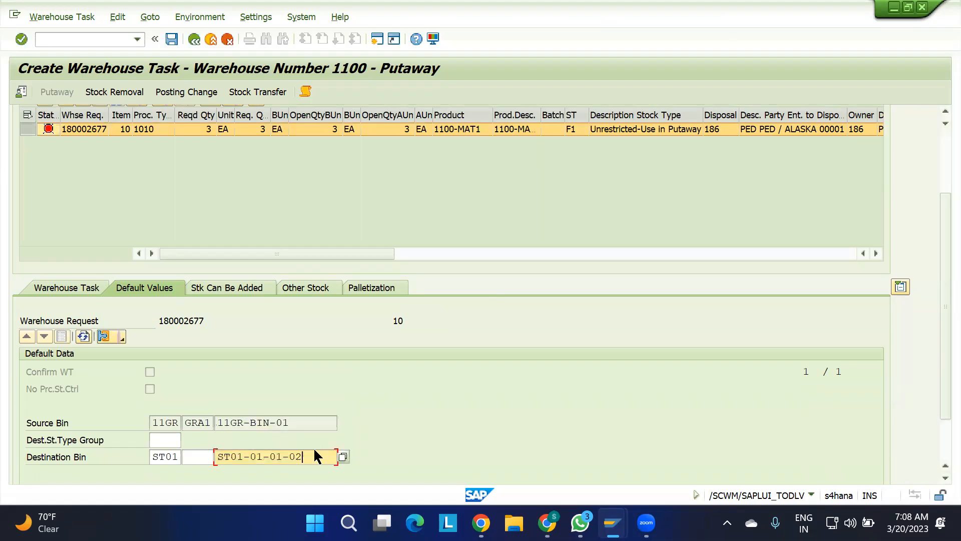
pyautogui.press('Return')
pyautogui.scroll(3, 936, 135)
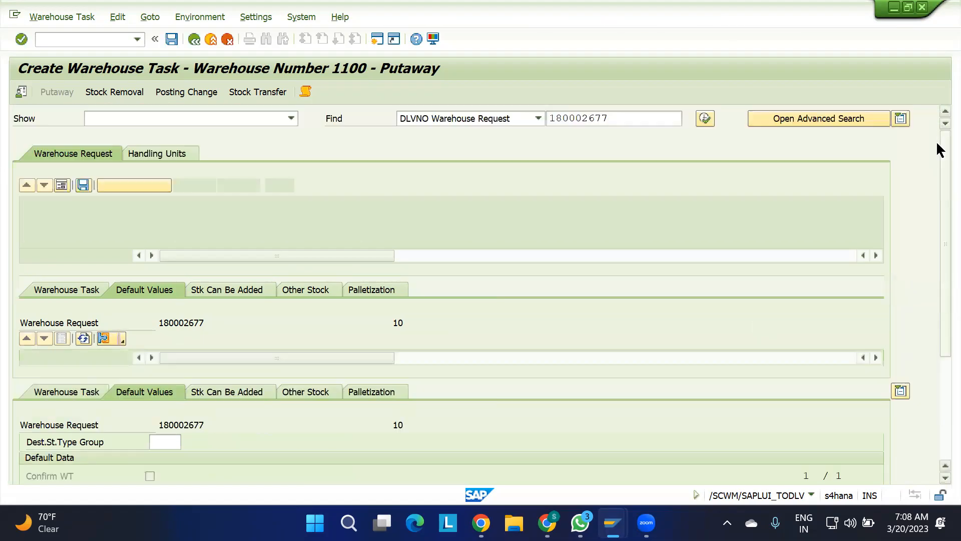
pyautogui.click(200, 187)
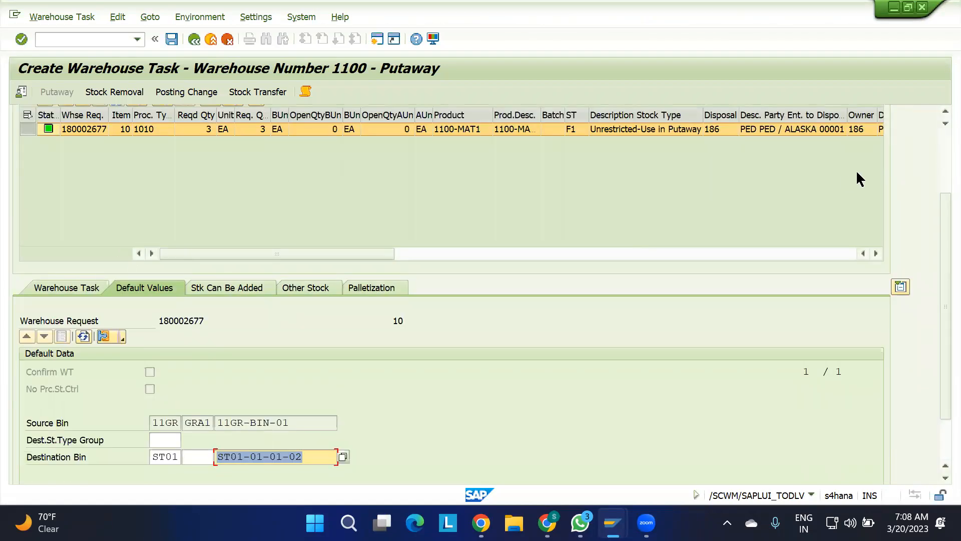
# Open the confirmation screen for the new warehouse task and check the creation rule in the warehouse order's form view.
pyautogui.scroll(3, 937, 153)
pyautogui.click(92, 17)
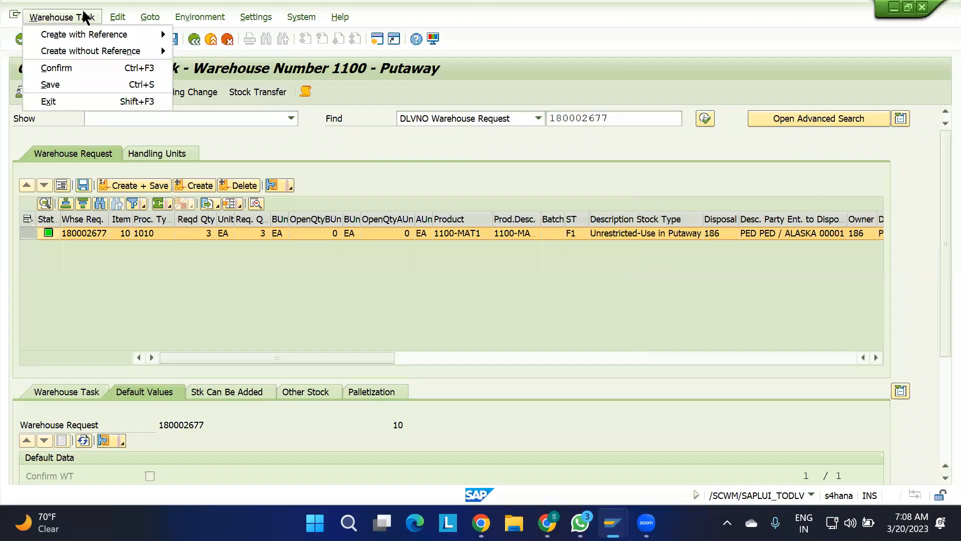
pyautogui.click(76, 70)
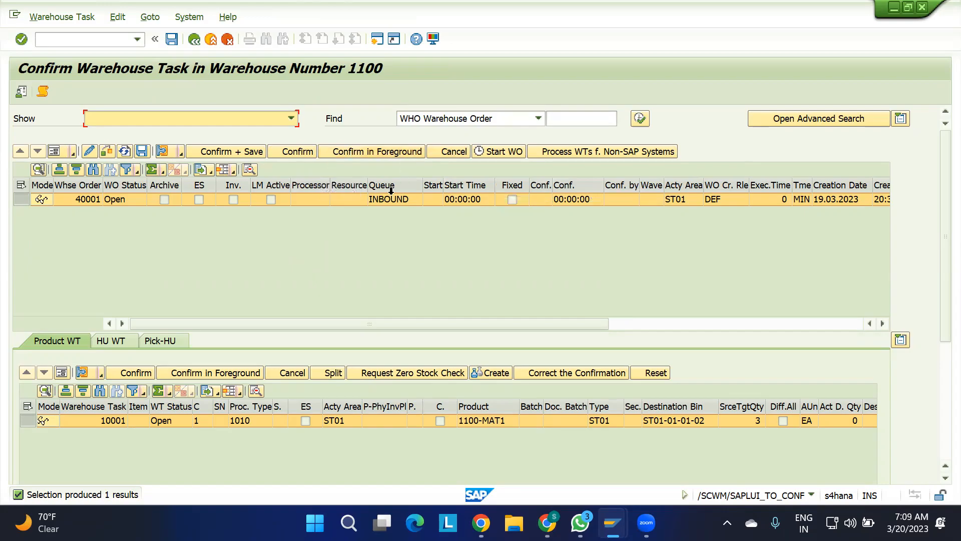
pyautogui.click(389, 268)
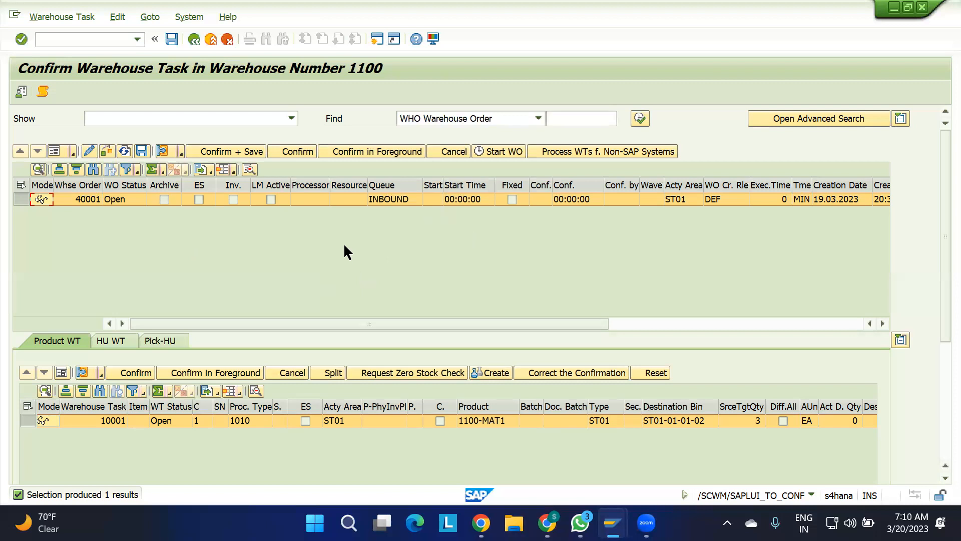
pyautogui.click(59, 152)
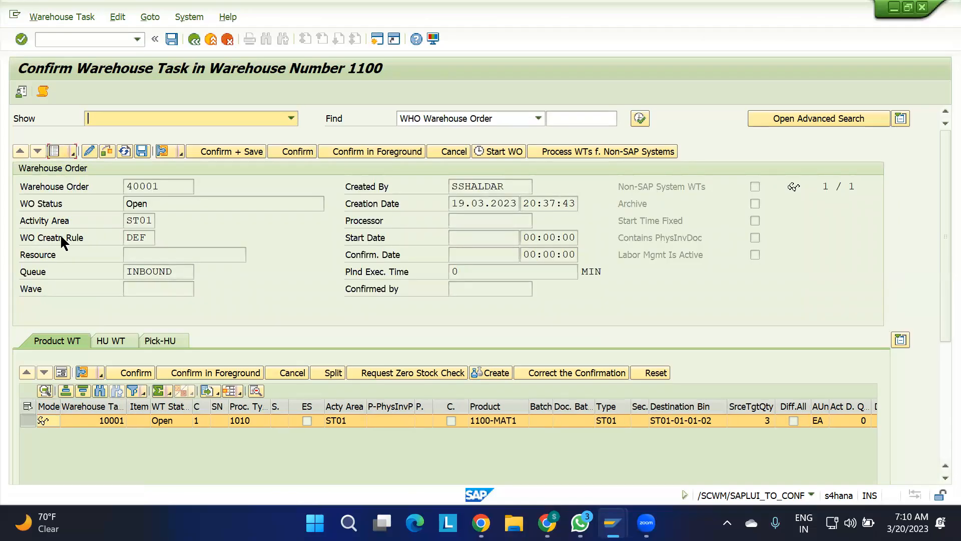
pyautogui.doubleClick(145, 238)
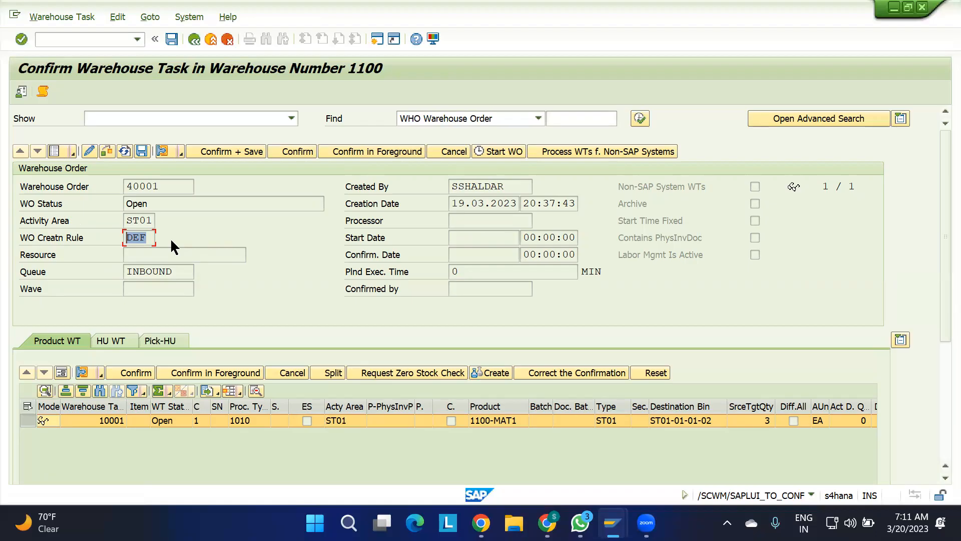
# Switch to the IMG session, collapse Inbound Delivery and Goods Receipt Process, and expand Cross-Process Settings under Extended Warehouse Management.
pyautogui.moveTo(613, 522)
pyautogui.click(689, 463)
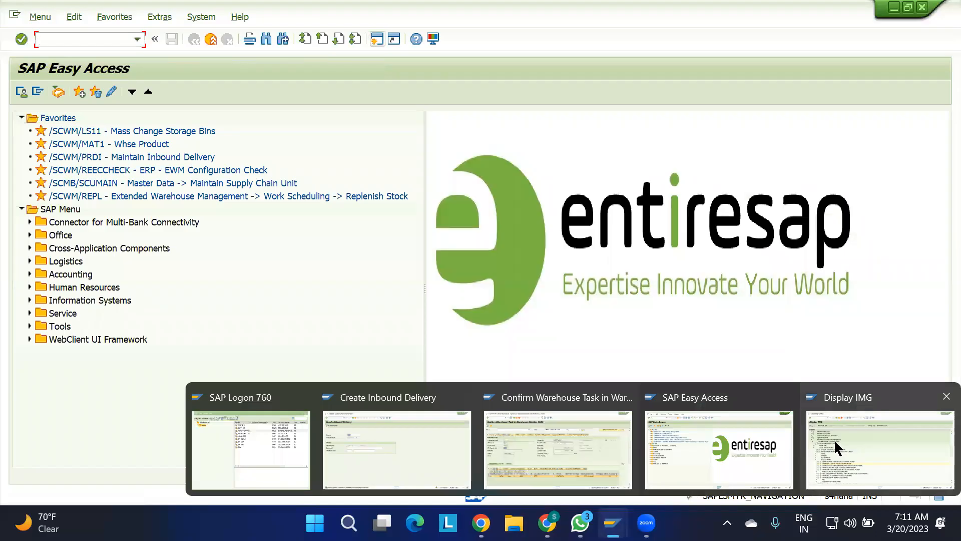
pyautogui.click(835, 442)
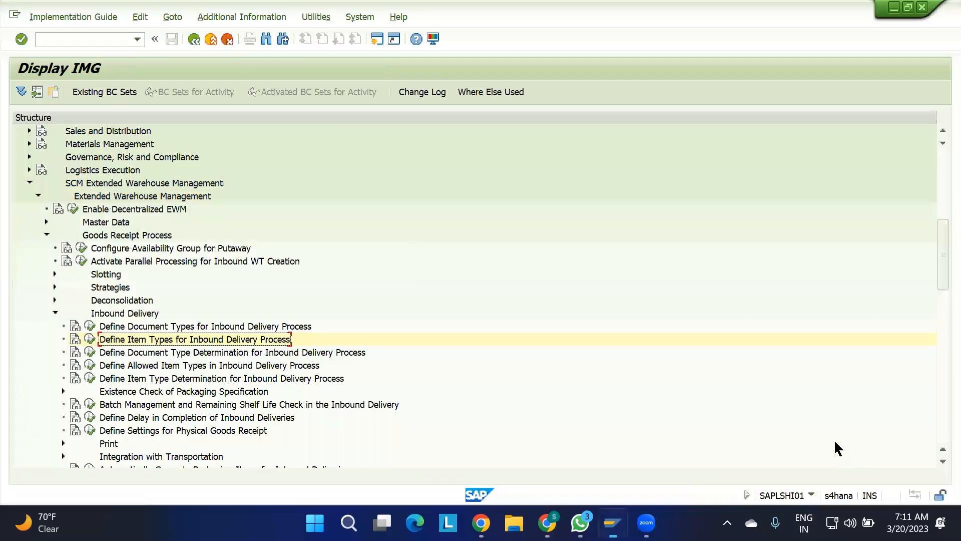
pyautogui.click(56, 314)
pyautogui.click(45, 234)
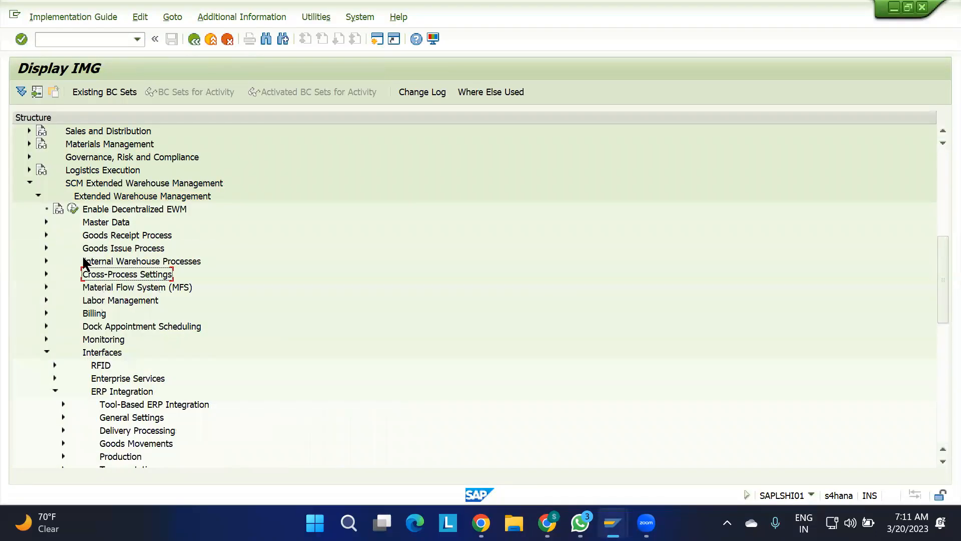
pyautogui.click(46, 276)
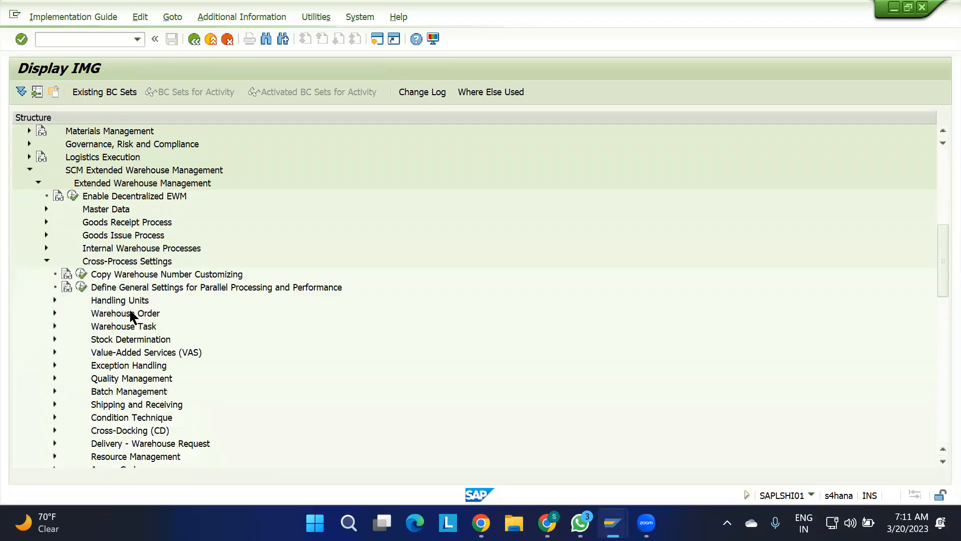